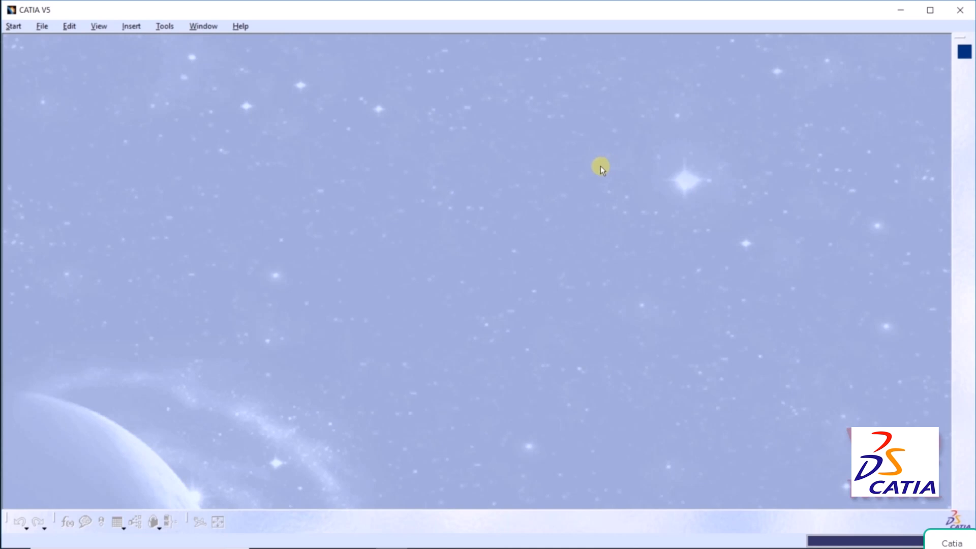
# Create a new Part Design part named Part1 with hybrid design enabled.
pyautogui.click(17, 28)
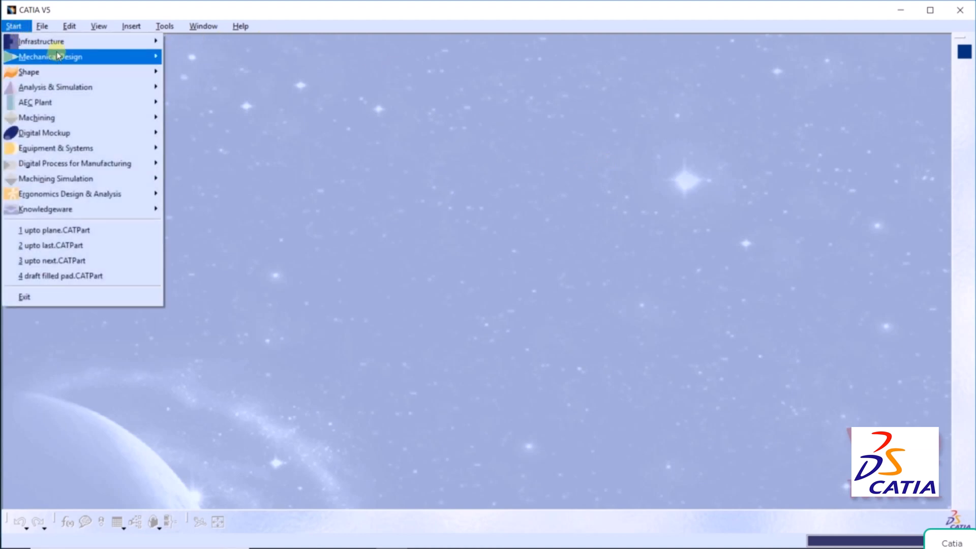
pyautogui.moveTo(57, 56)
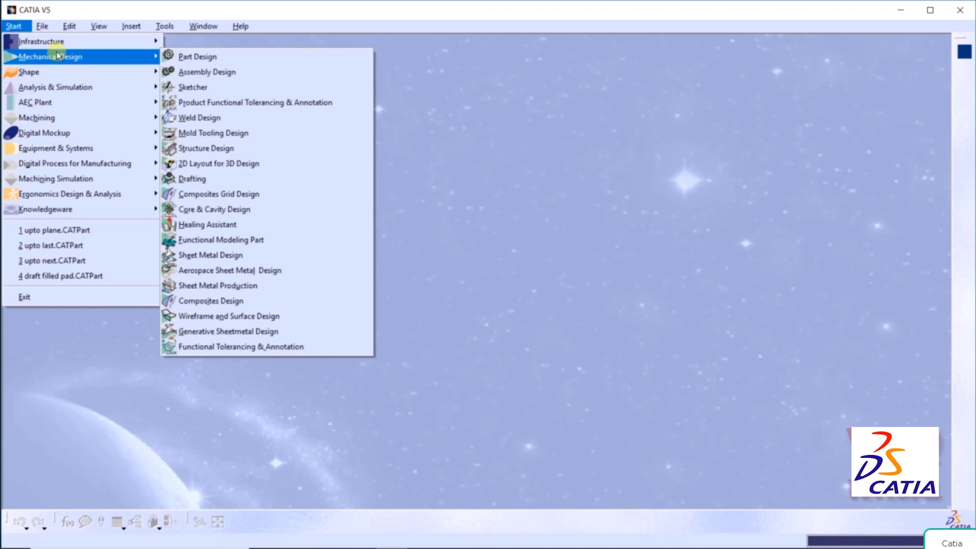
pyautogui.click(189, 57)
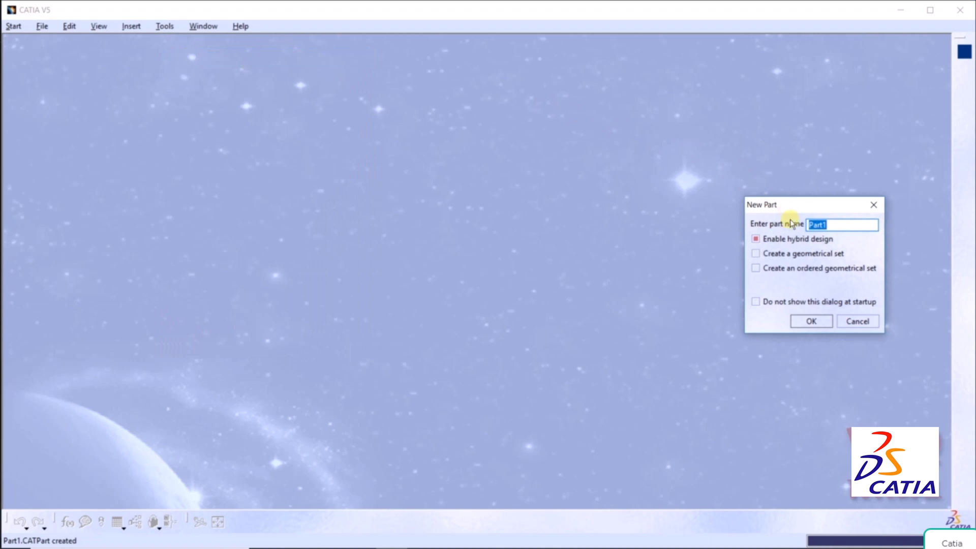
pyautogui.click(811, 320)
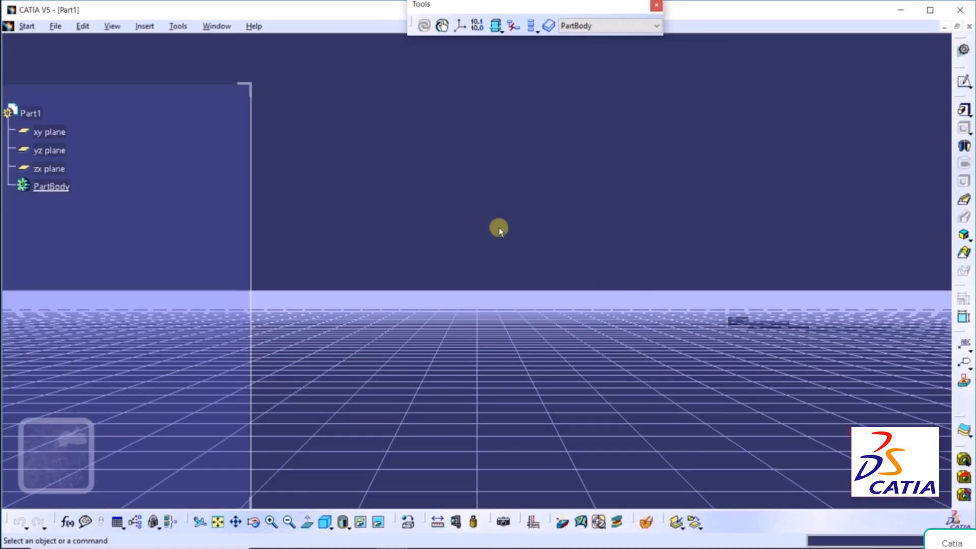
# Hide the ground grid and show the reference planes fitted in an isometric view.
pyautogui.click(112, 27)
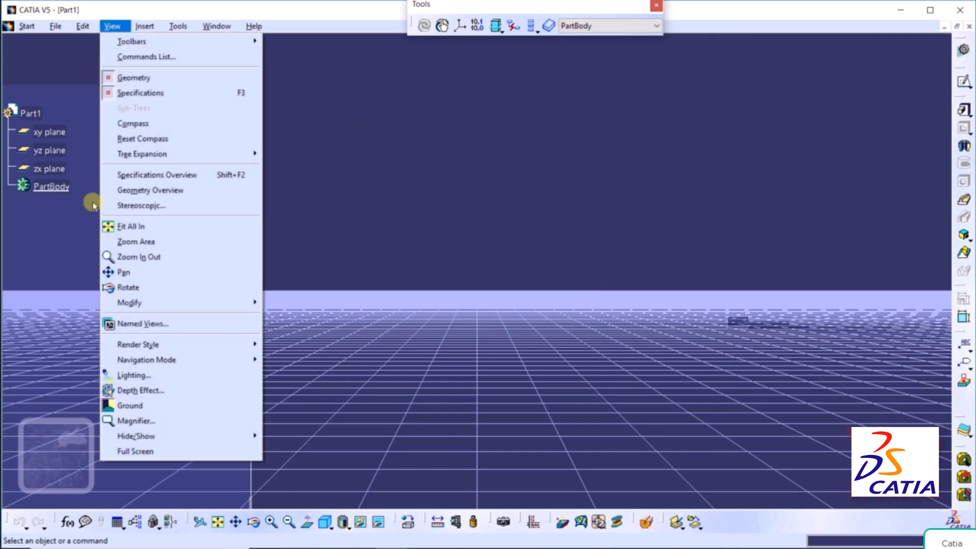
pyautogui.click(131, 405)
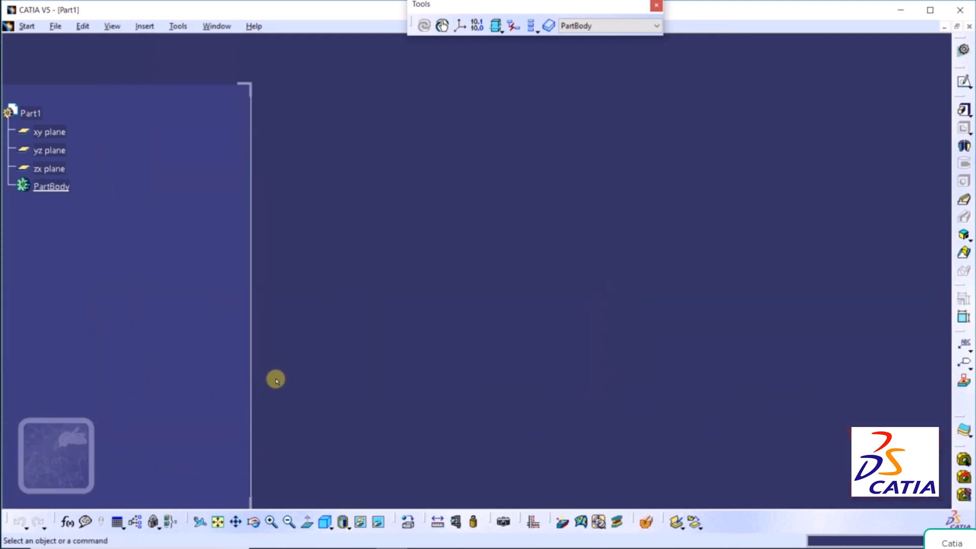
pyautogui.click(220, 523)
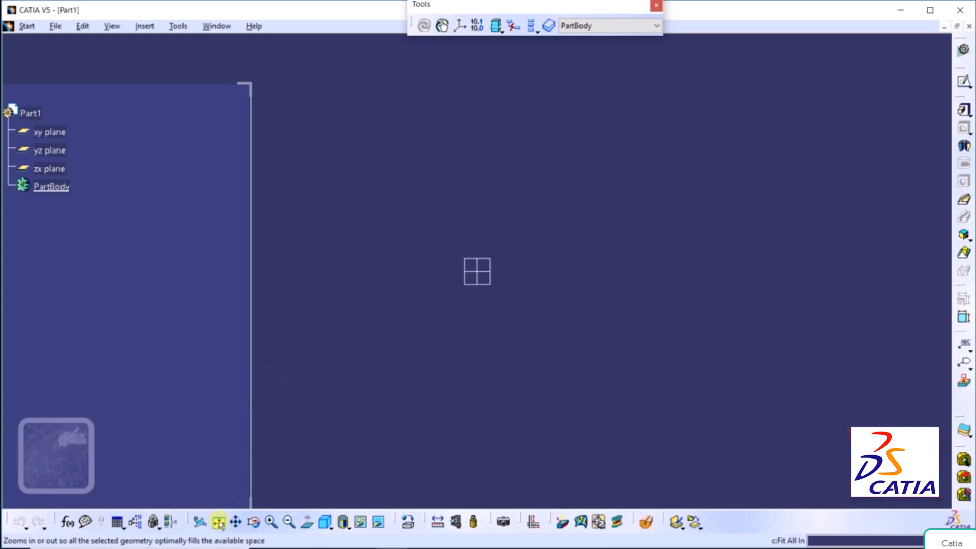
pyautogui.click(325, 522)
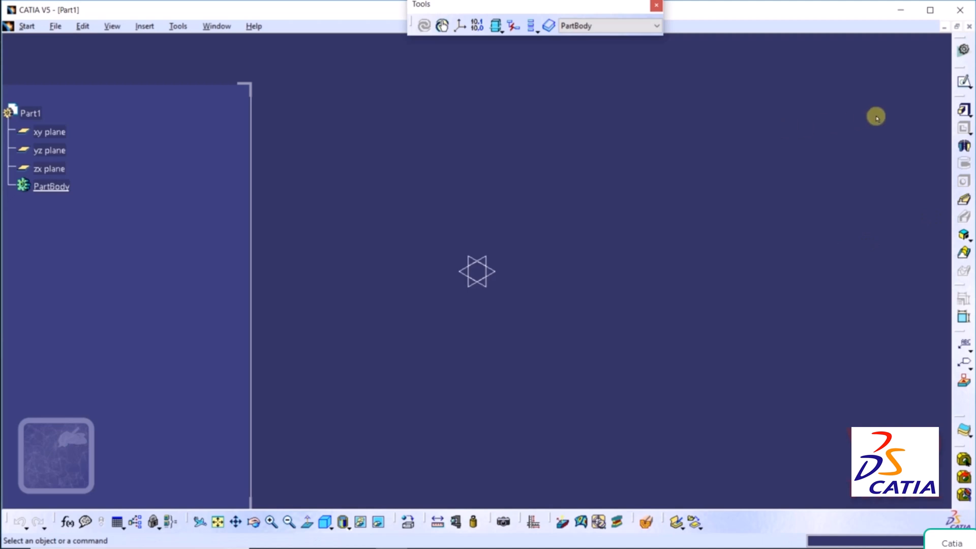
pyautogui.click(971, 116)
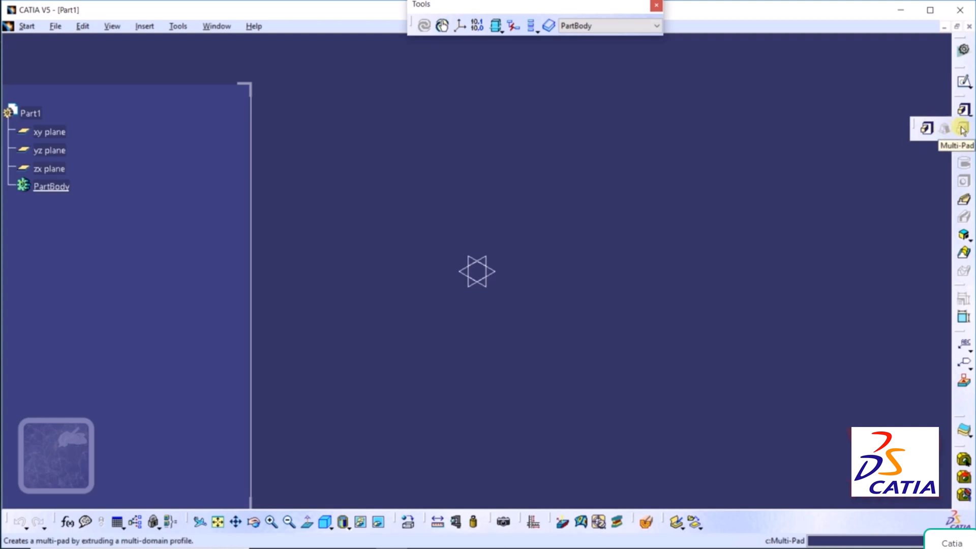
pyautogui.click(927, 130)
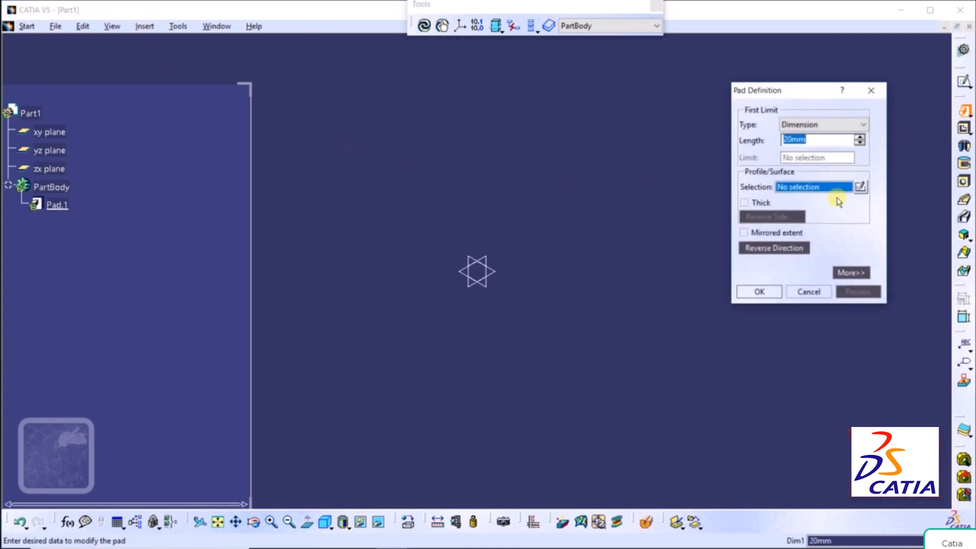
pyautogui.click(808, 291)
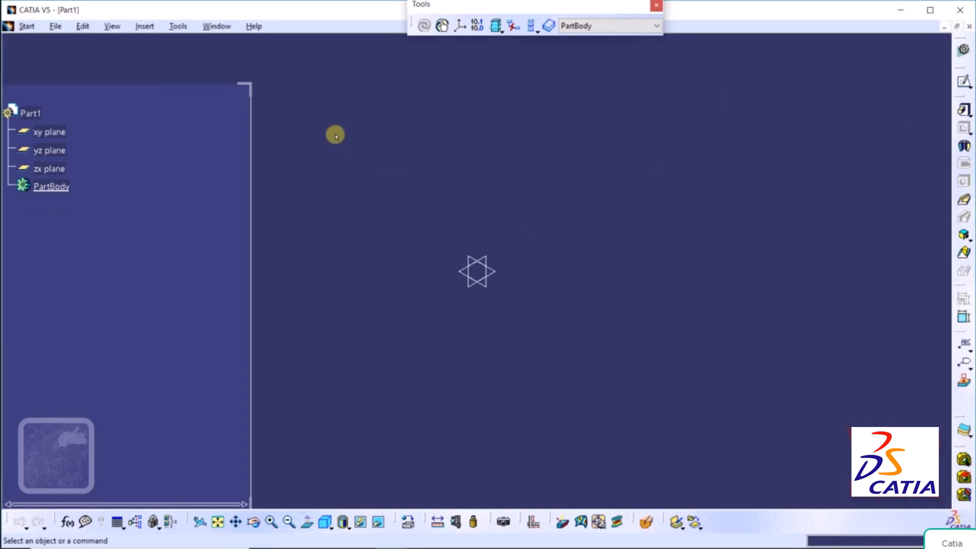
# Start a Pad with its first limit type set to Dimension and open a new profile sketch on the xy plane.
pyautogui.click(144, 26)
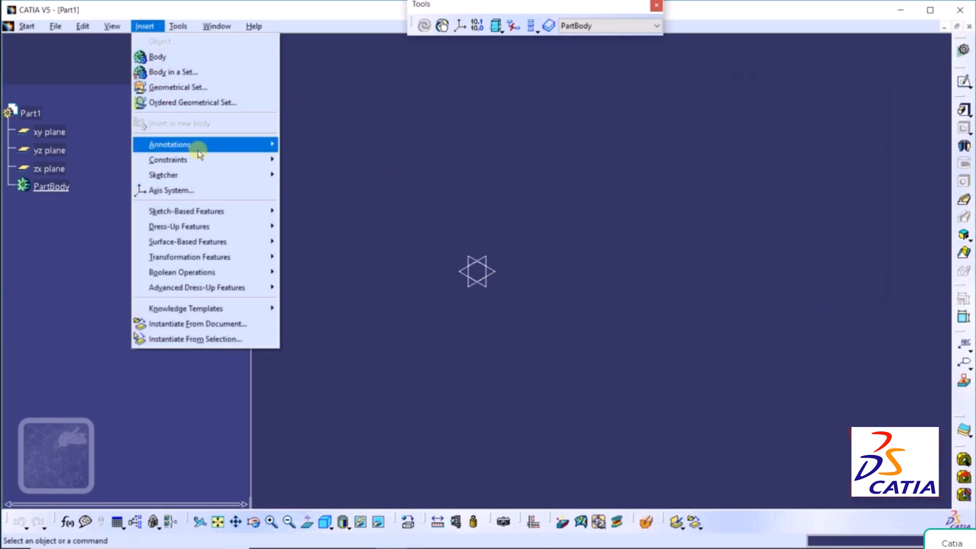
pyautogui.moveTo(220, 209)
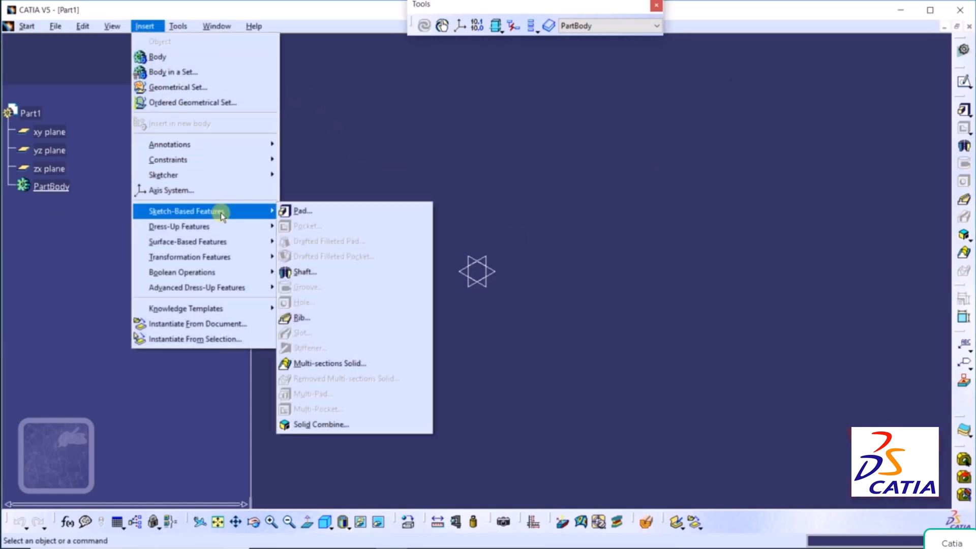
pyautogui.click(313, 210)
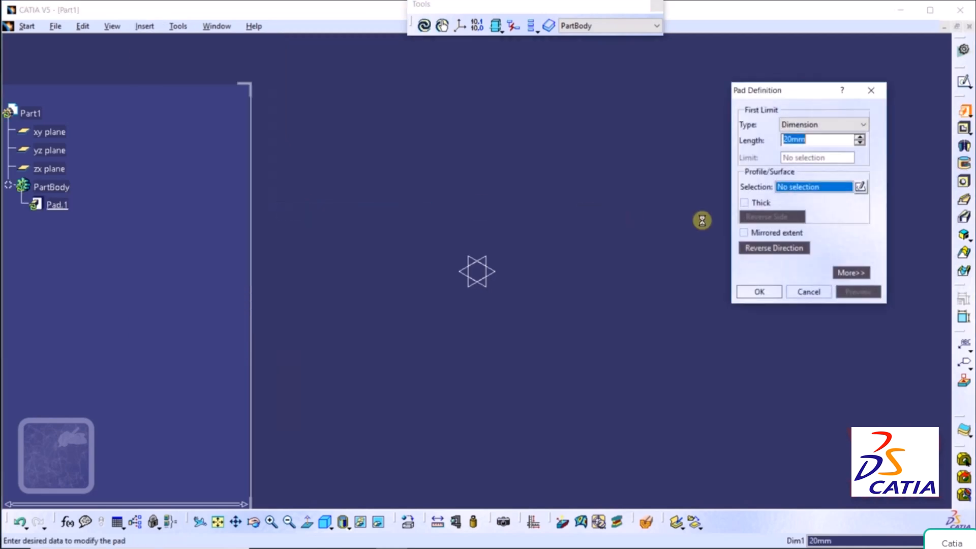
pyautogui.moveTo(782, 91); pyautogui.dragTo(746, 123)
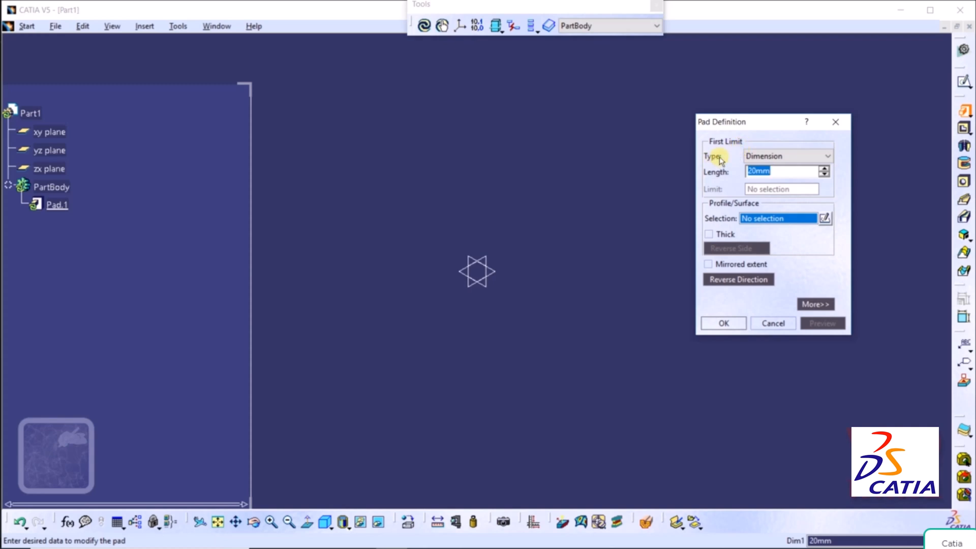
pyautogui.click(826, 157)
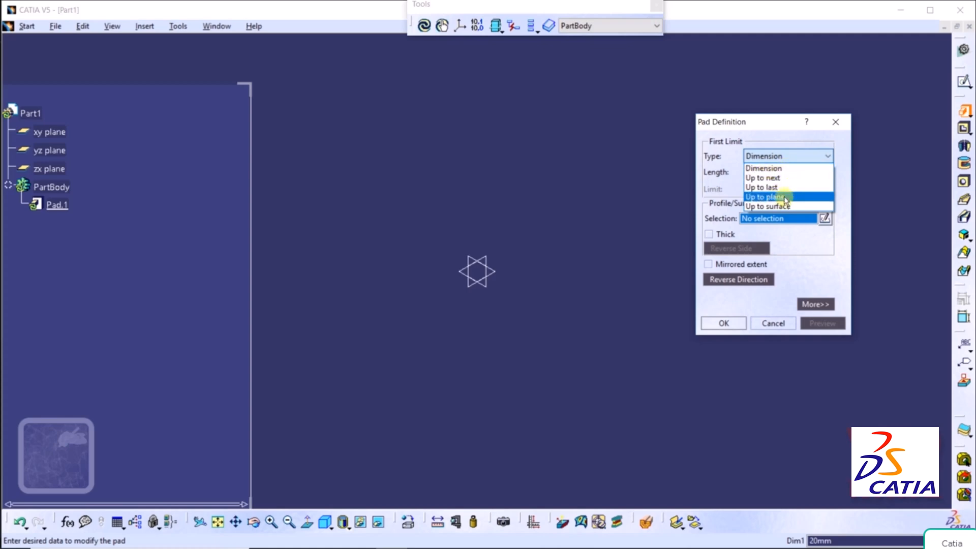
pyautogui.click(773, 169)
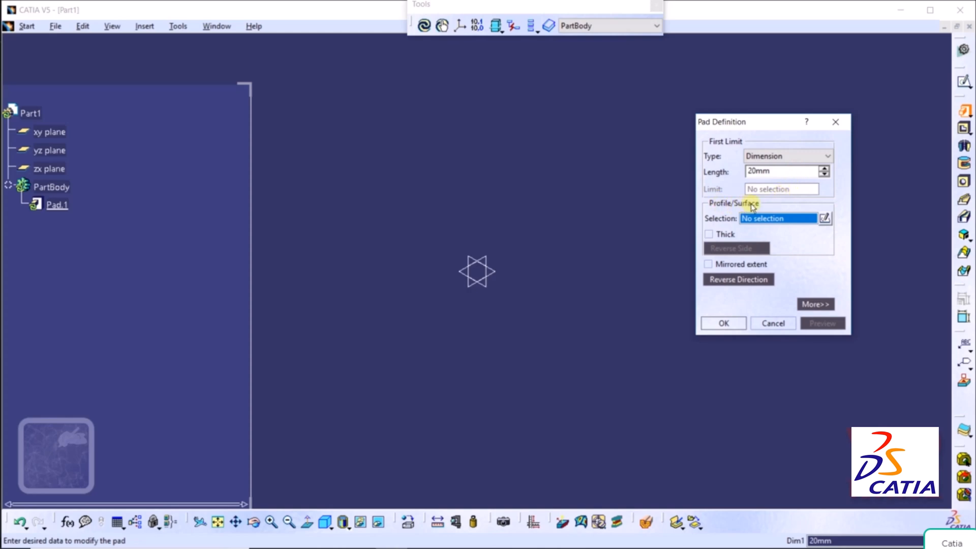
pyautogui.click(824, 220)
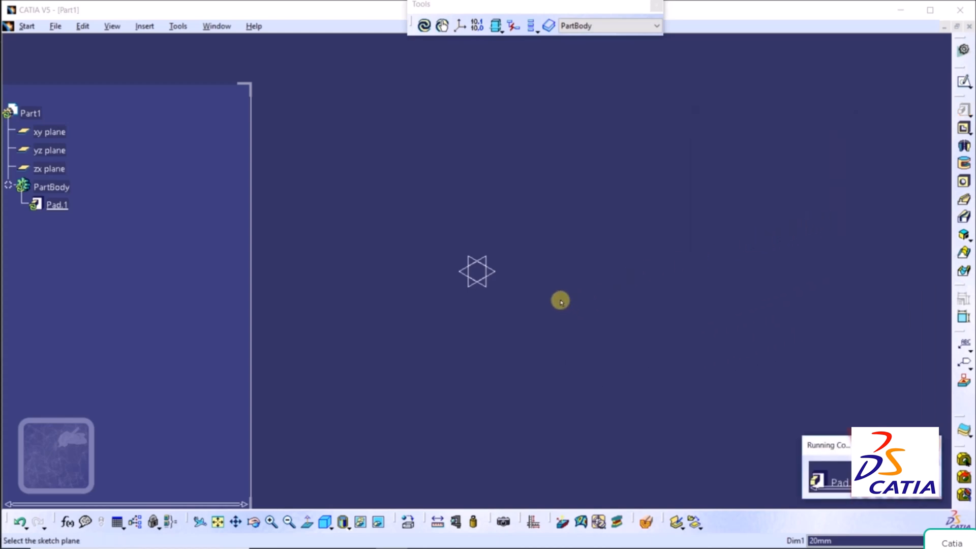
pyautogui.click(496, 274)
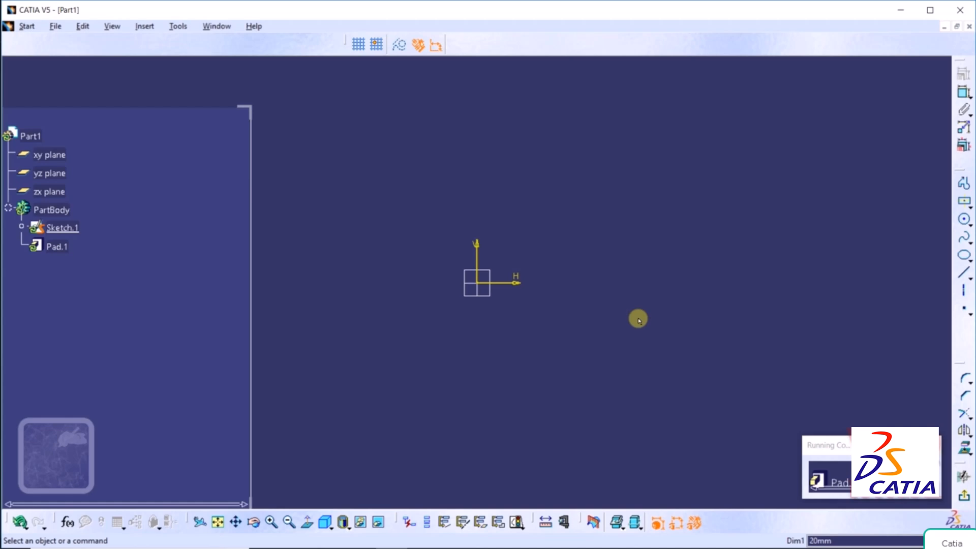
# Sketch a circle centred on the origin and exit the sketch to use it as the pad's profile.
pyautogui.click(970, 225)
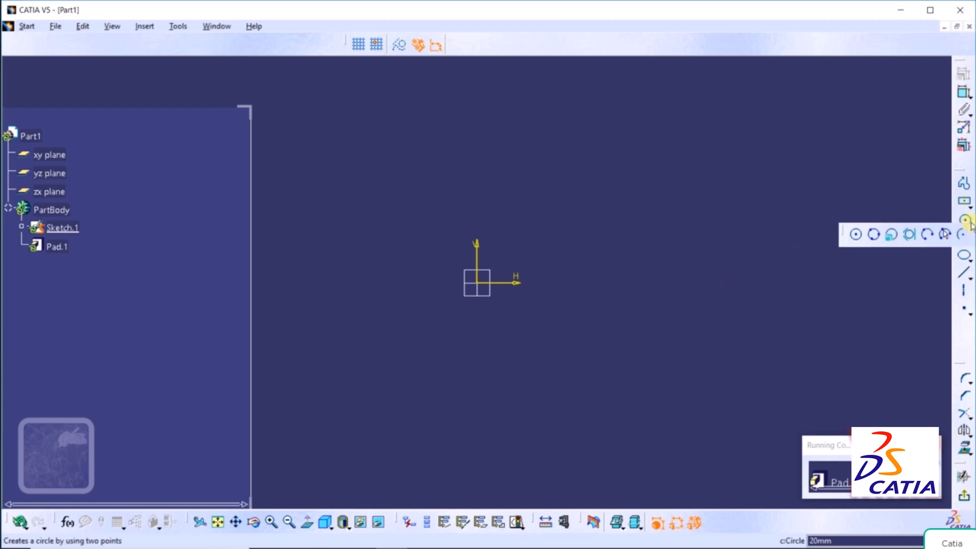
pyautogui.click(857, 236)
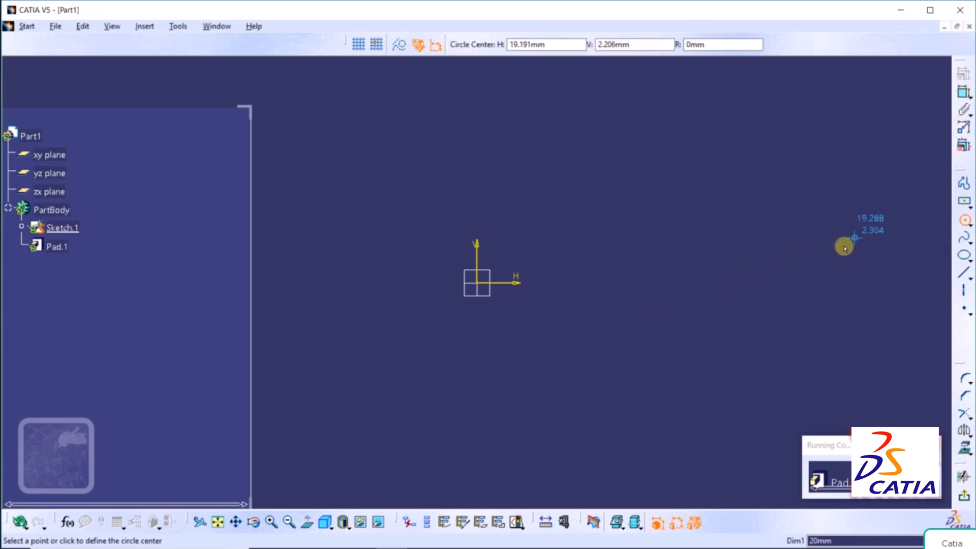
pyautogui.click(476, 282)
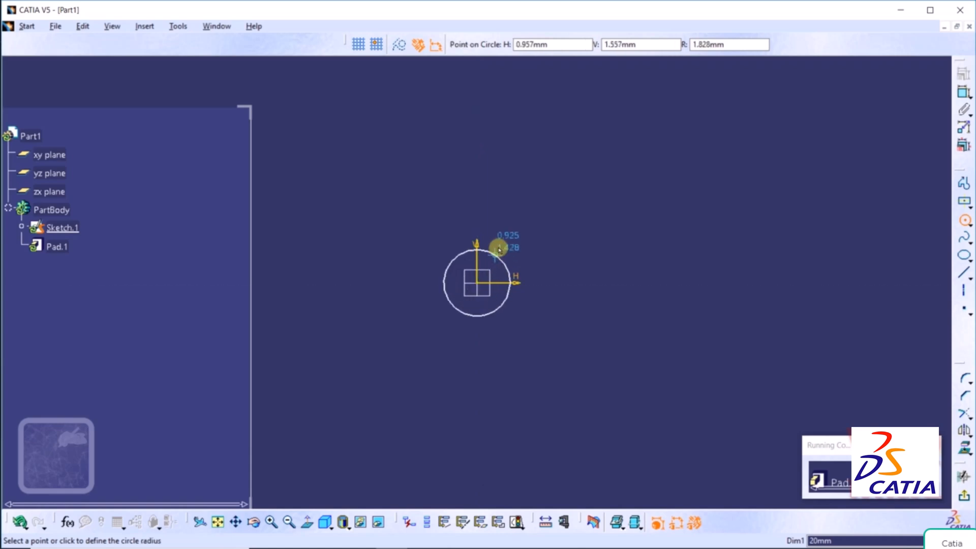
pyautogui.click(526, 215)
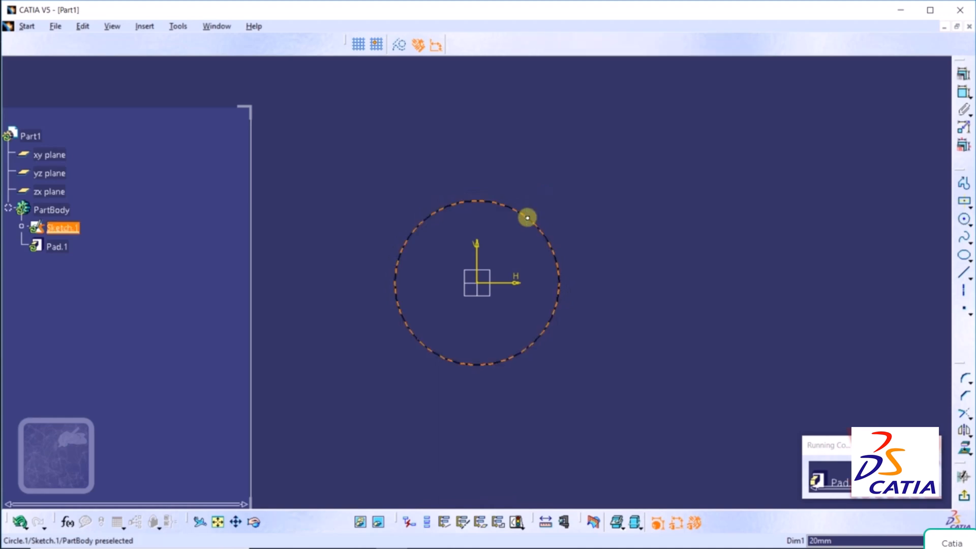
pyautogui.click(617, 228)
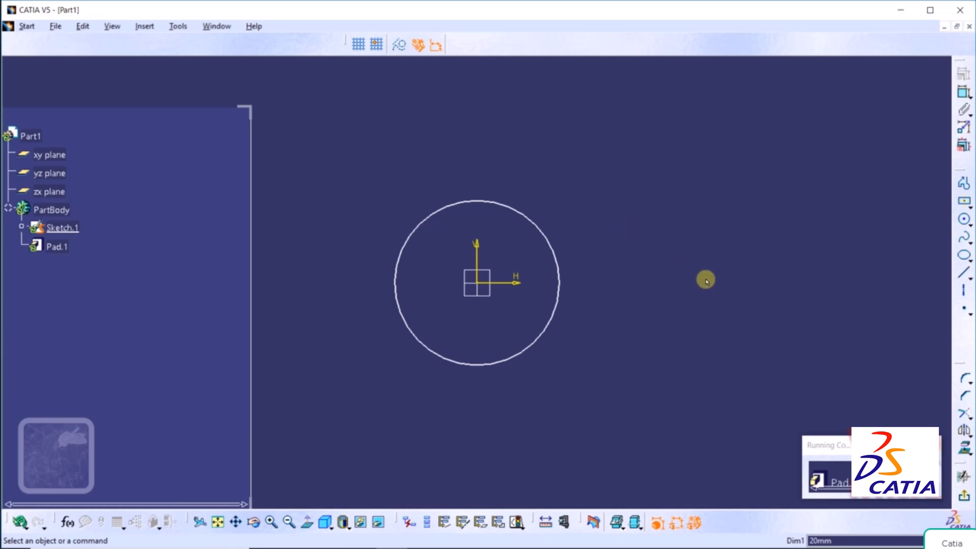
pyautogui.click(964, 499)
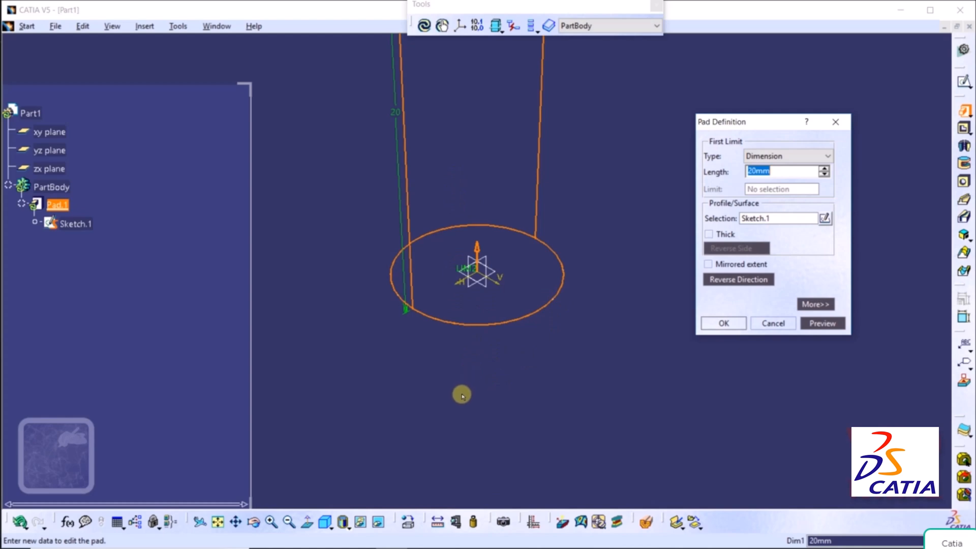
# Preview the cylindrical pad, narrow the specification tree area, and complete the pad with a length of 15 mm.
pyautogui.click(831, 324)
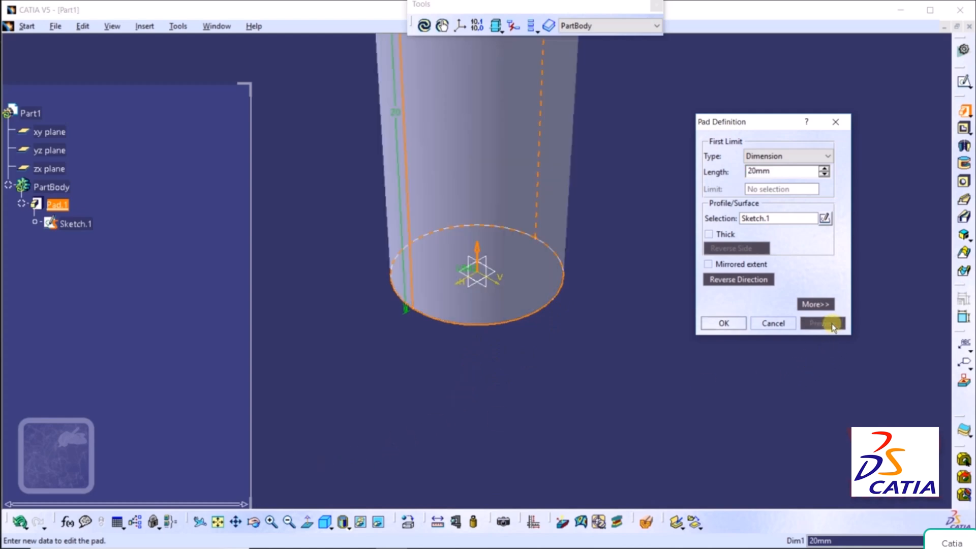
pyautogui.click(217, 522)
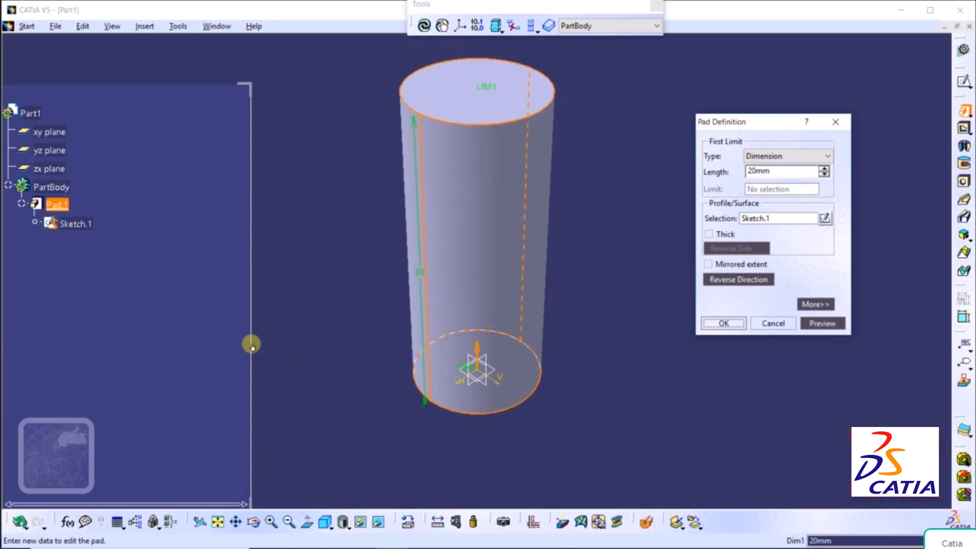
pyautogui.moveTo(250, 342); pyautogui.dragTo(109, 346)
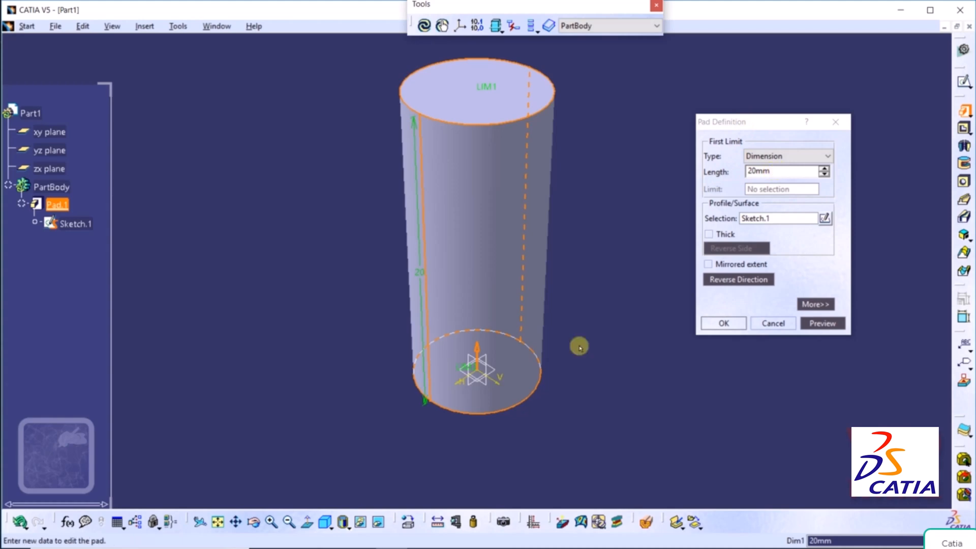
pyautogui.doubleClick(781, 174)
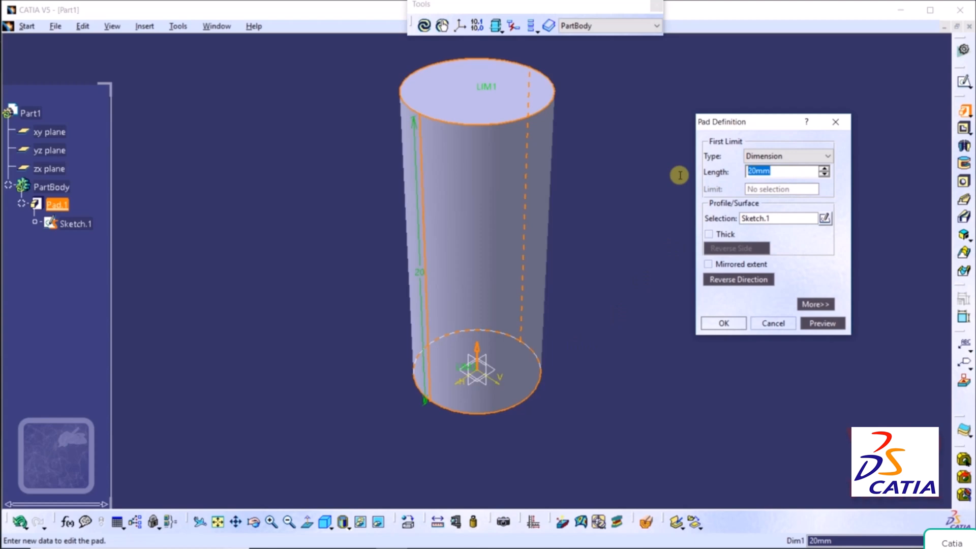
pyautogui.write('15')
pyautogui.press('Return')
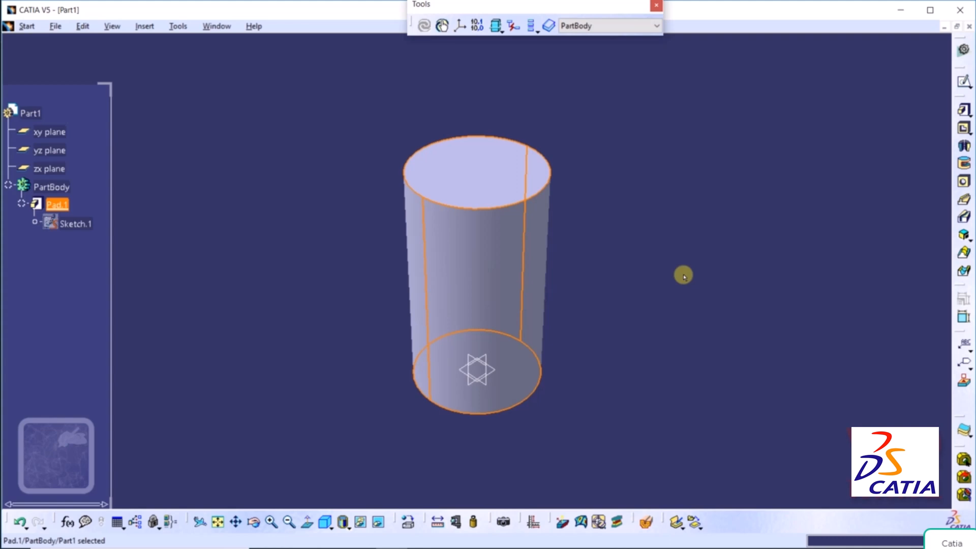
pyautogui.click(684, 276)
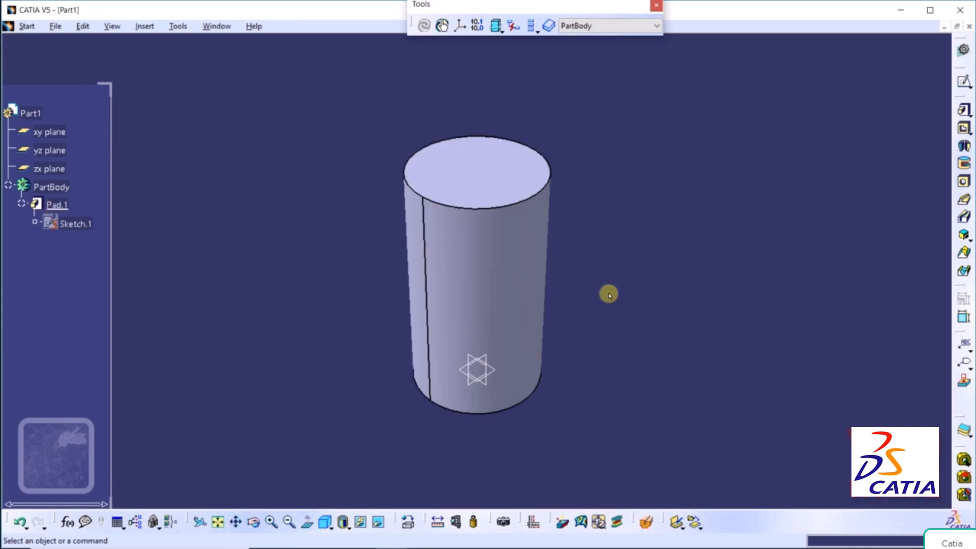
# Edit the pad by stretching its upper limit to 21 mm and pulling it back down to 8 mm, previewing both lengths.
pyautogui.doubleClick(57, 205)
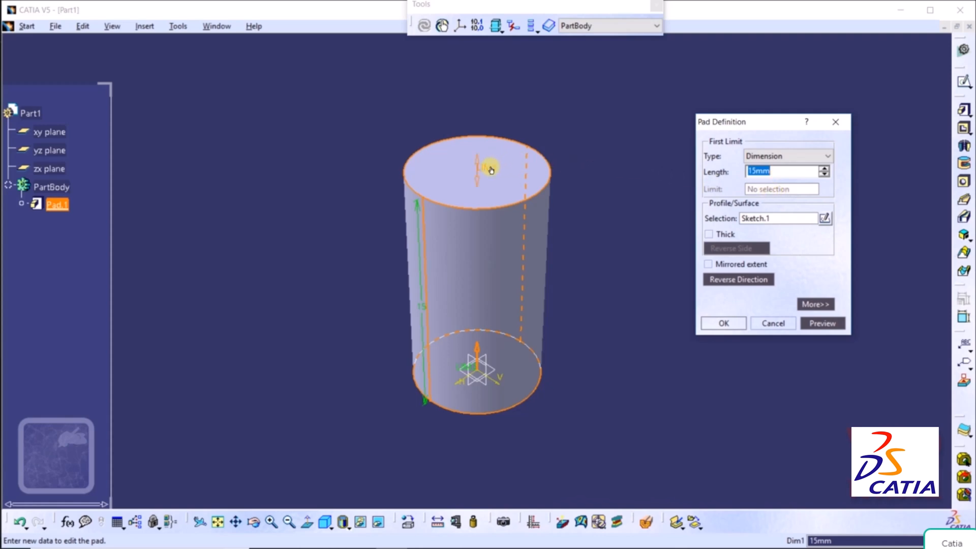
pyautogui.moveTo(487, 166); pyautogui.dragTo(481, 72)
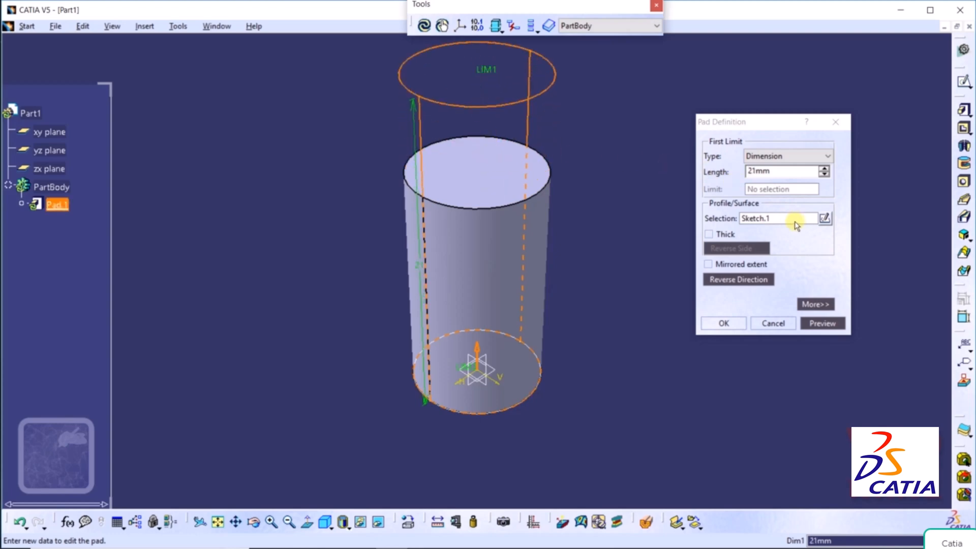
pyautogui.click(814, 325)
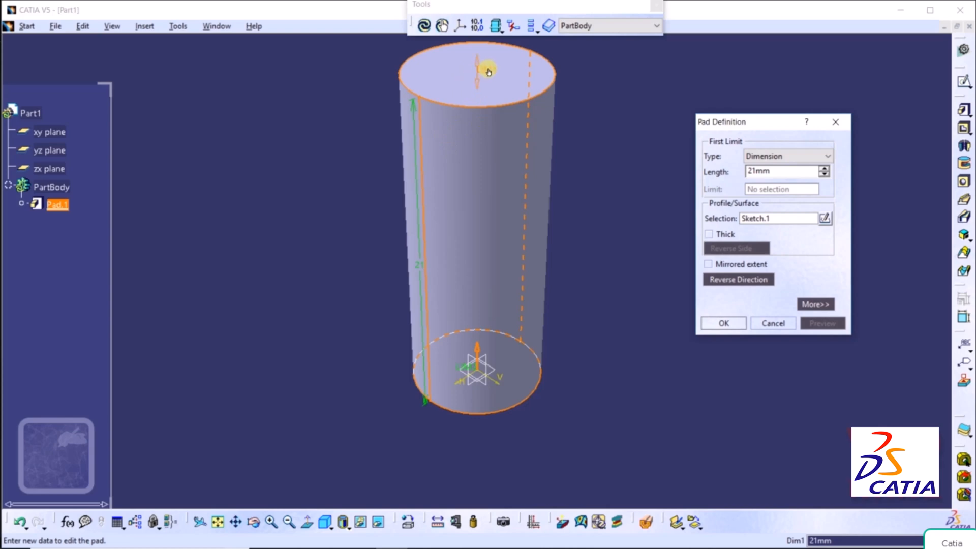
pyautogui.moveTo(488, 73); pyautogui.dragTo(465, 263)
pyautogui.click(836, 326)
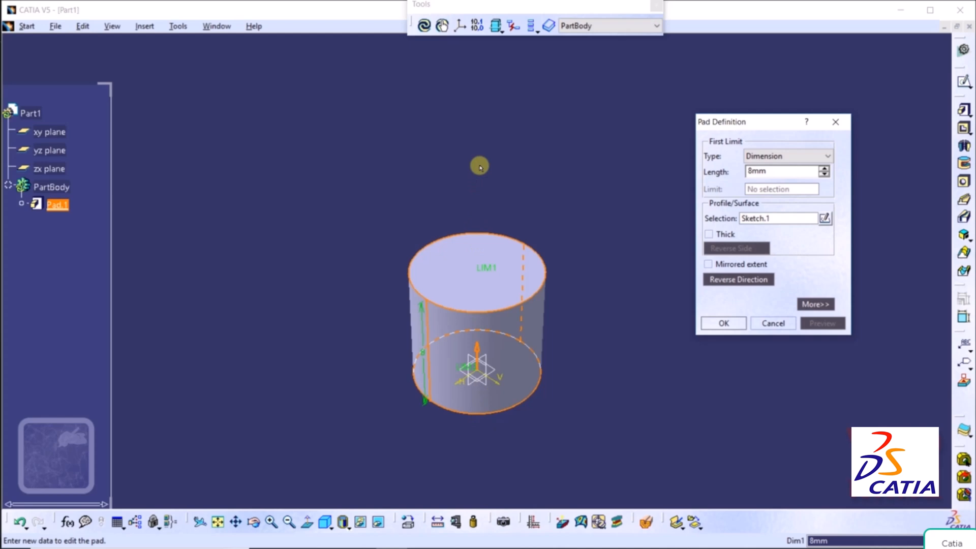
# Reverse the pad's extrusion direction, preview the cylinder below the sketch plane, and complete the edit.
pyautogui.click(477, 348)
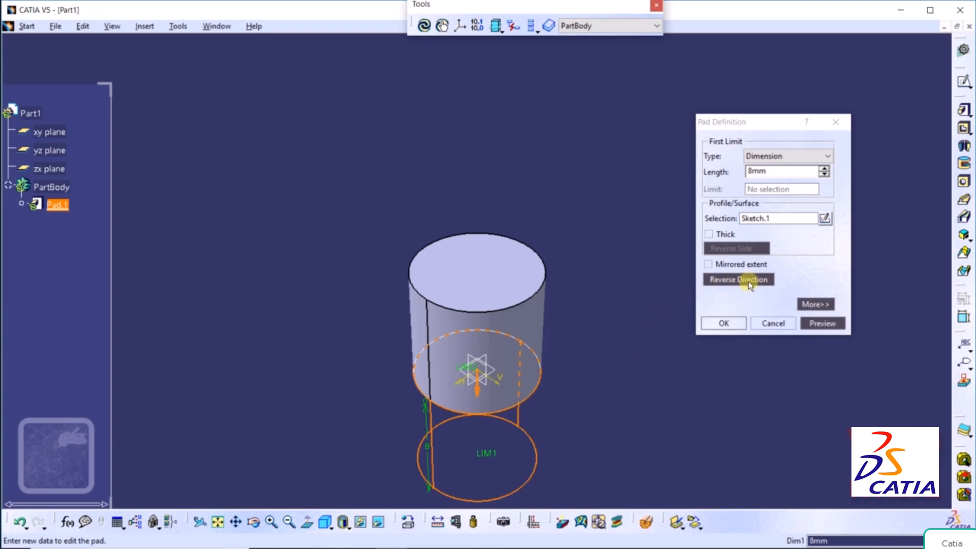
pyautogui.click(821, 324)
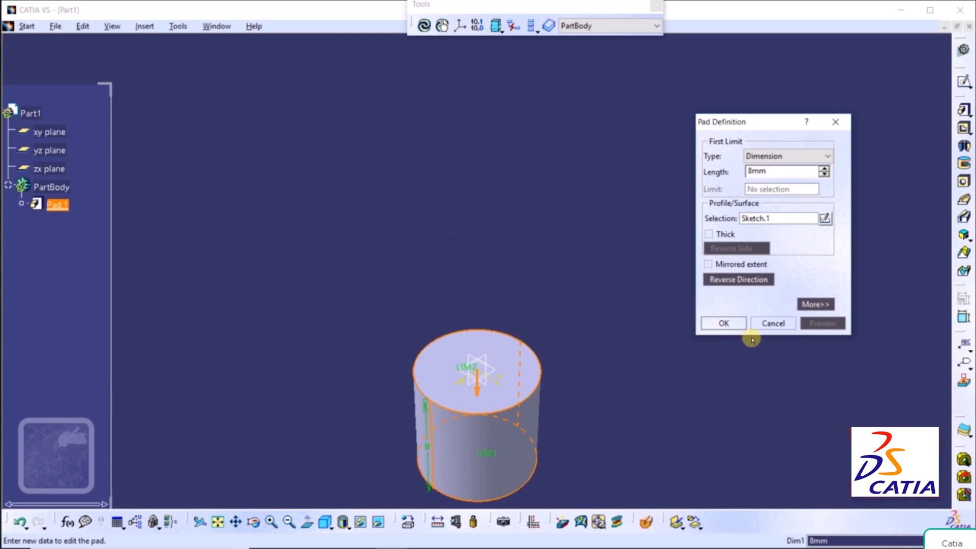
pyautogui.click(723, 323)
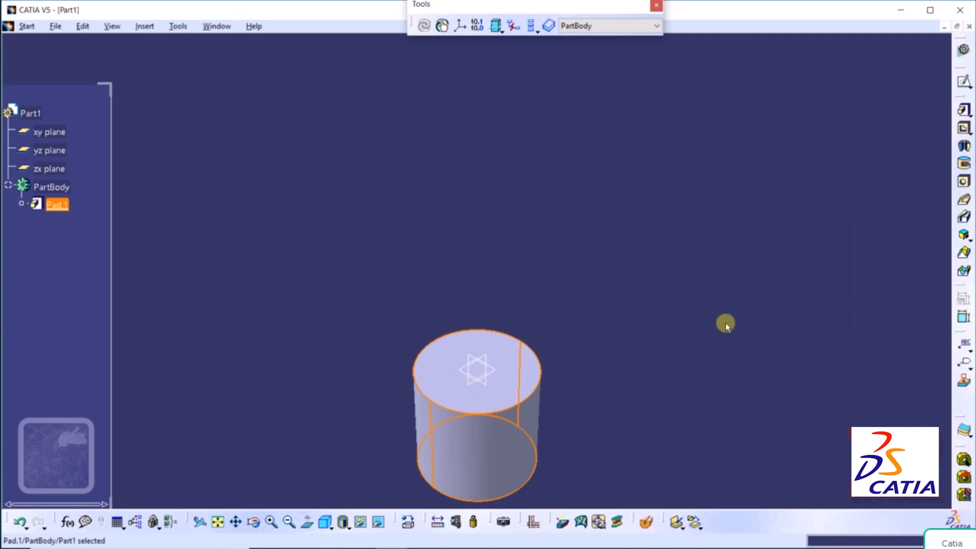
# Delete the cylindrical pad together with its aggregated sketch and refit the view.
pyautogui.rightClick(60, 208)
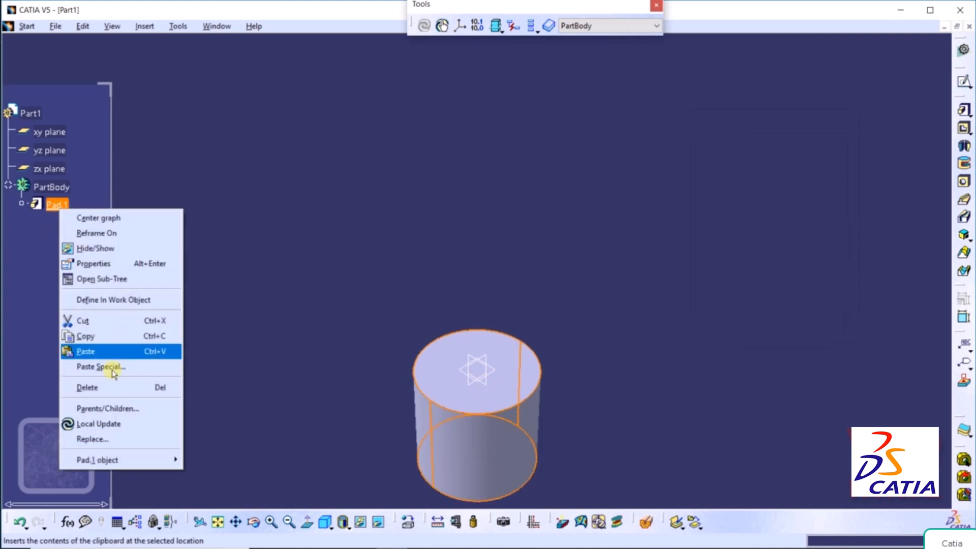
pyautogui.click(111, 388)
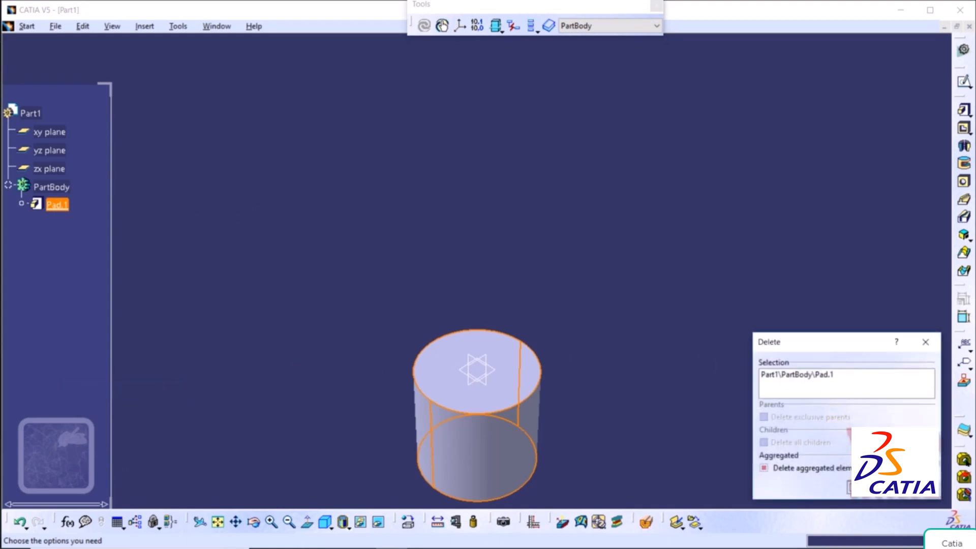
pyautogui.click(867, 486)
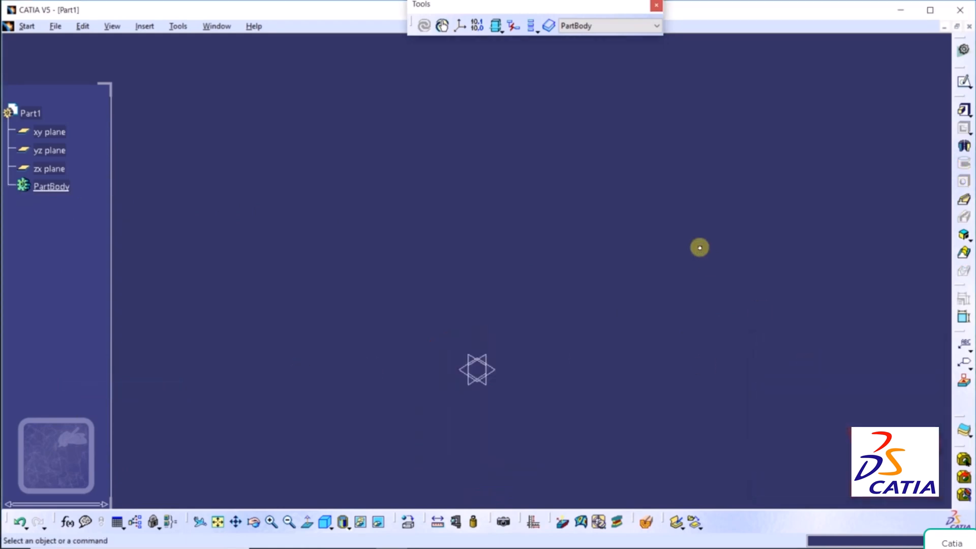
pyautogui.click(218, 522)
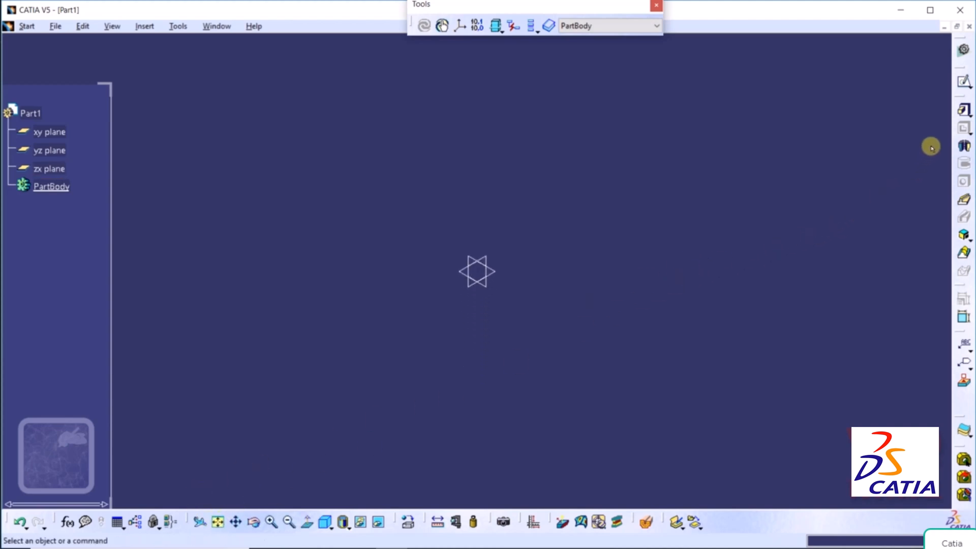
# Start a new Pad and open a profile sketch for it on the xy plane.
pyautogui.click(960, 113)
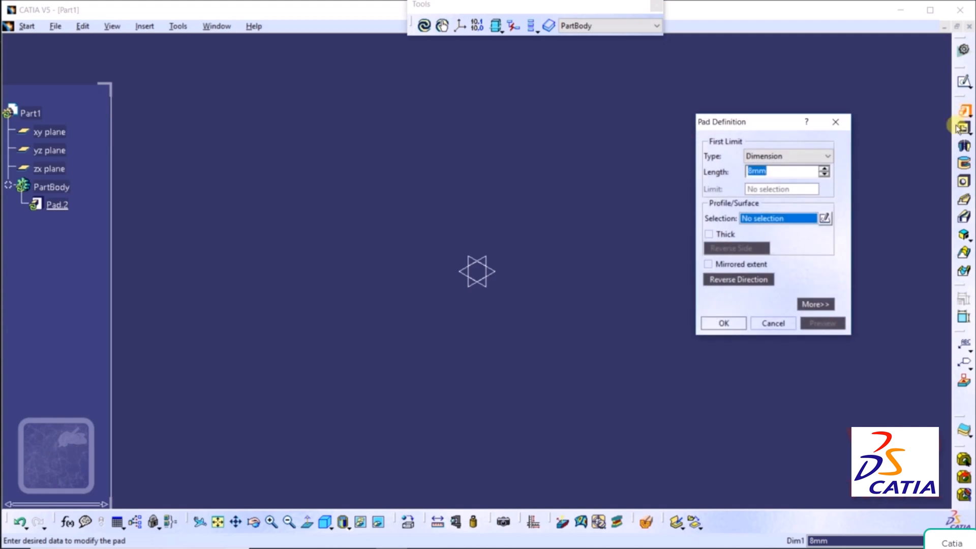
pyautogui.click(823, 220)
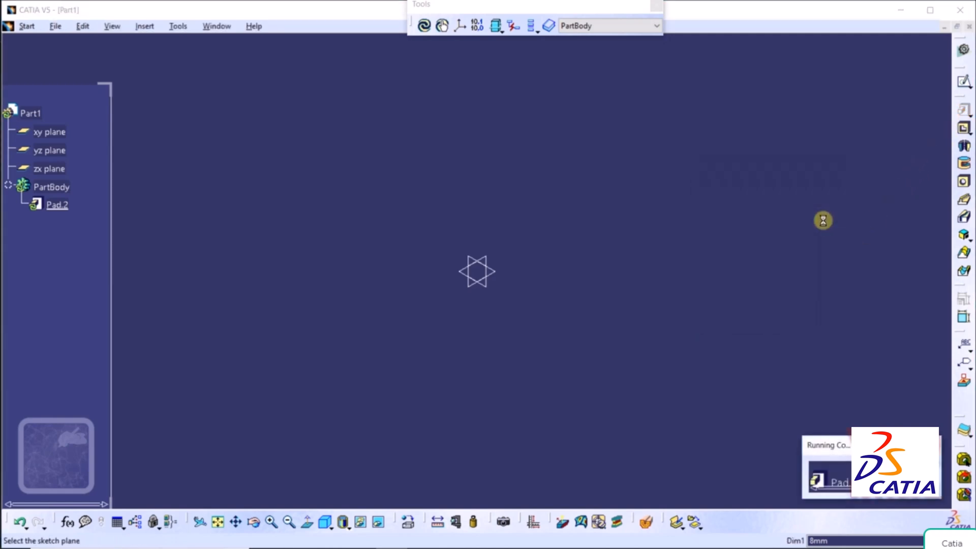
pyautogui.click(493, 276)
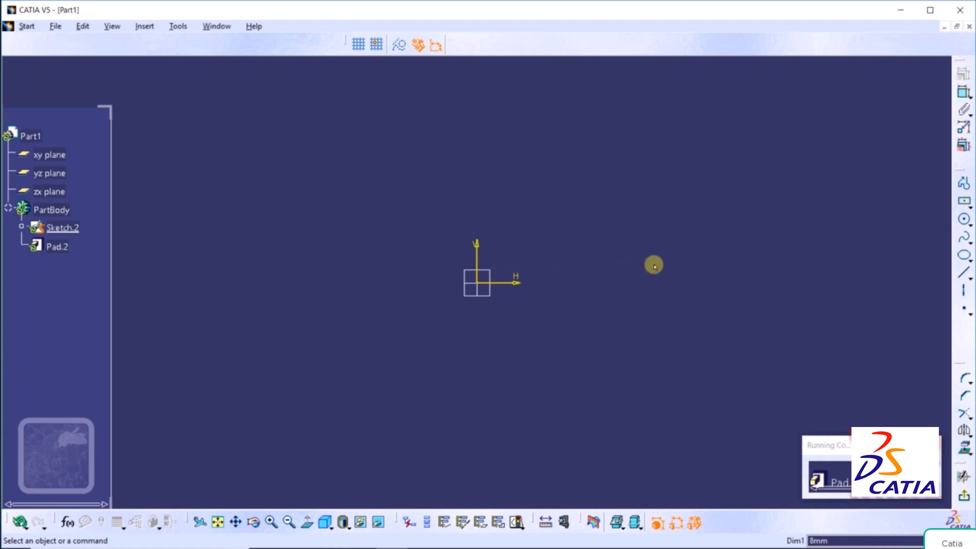
# Sketch a centred rectangle on the origin and exit the sketch to use it as the pad's profile.
pyautogui.click(969, 205)
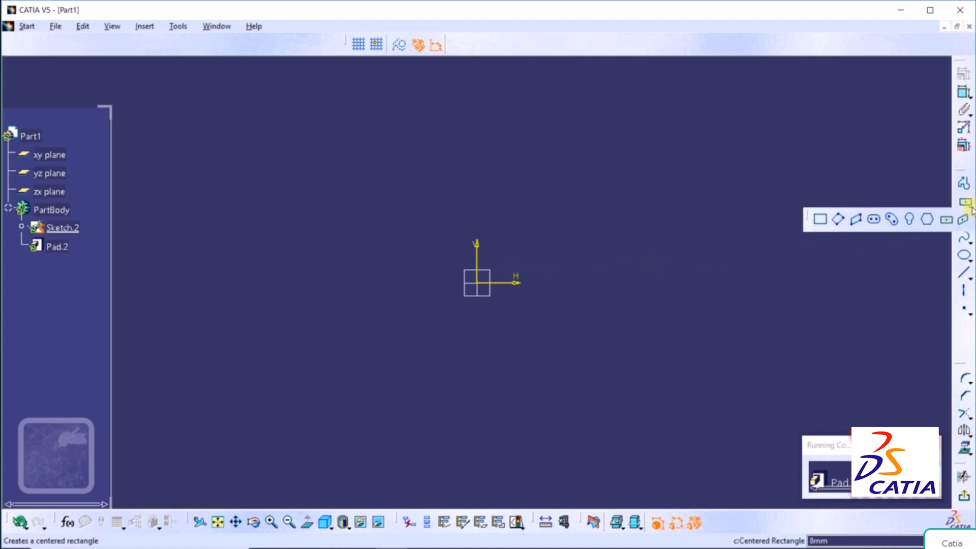
pyautogui.click(943, 222)
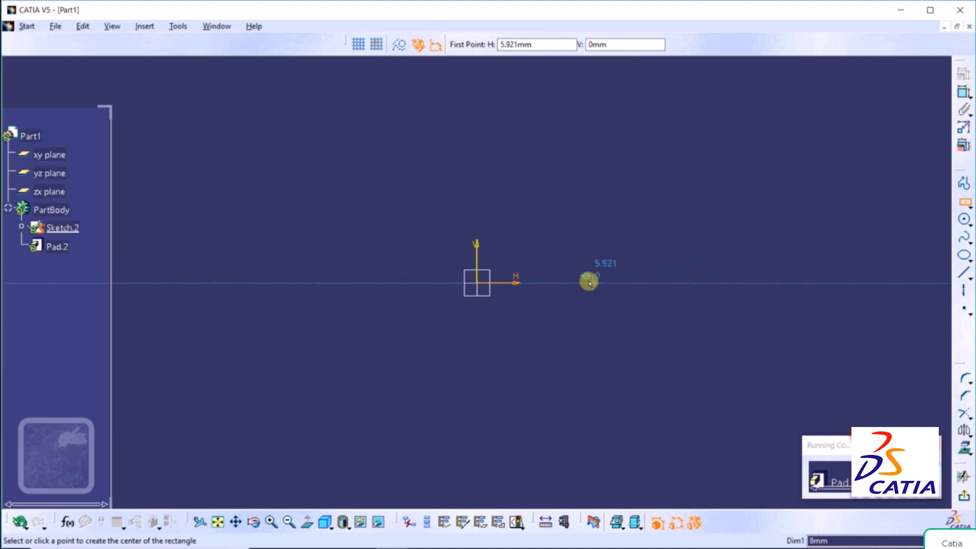
pyautogui.click(479, 283)
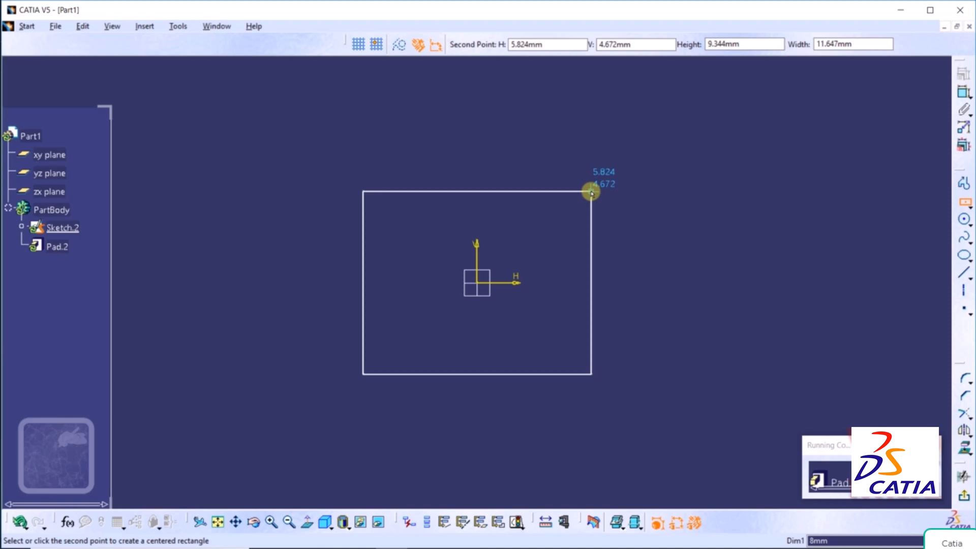
pyautogui.click(597, 204)
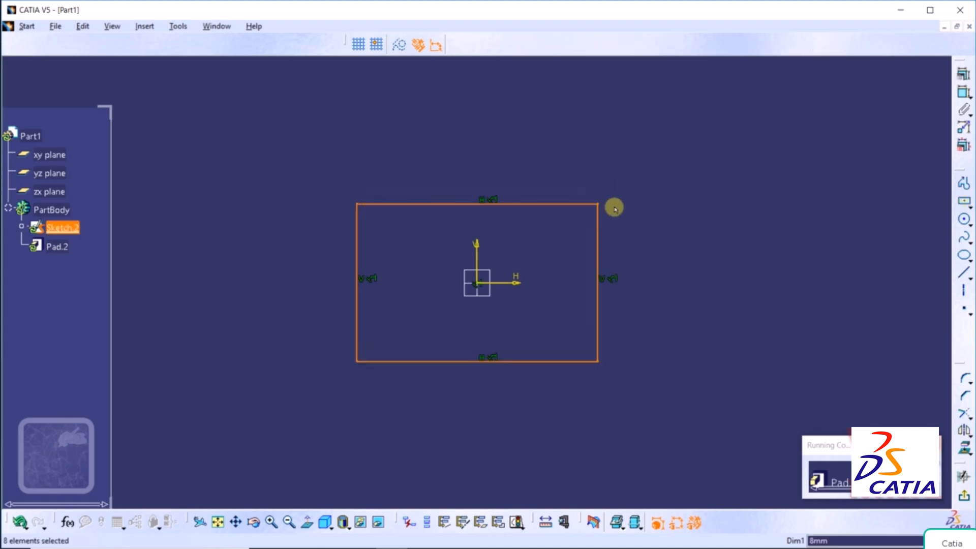
pyautogui.click(870, 219)
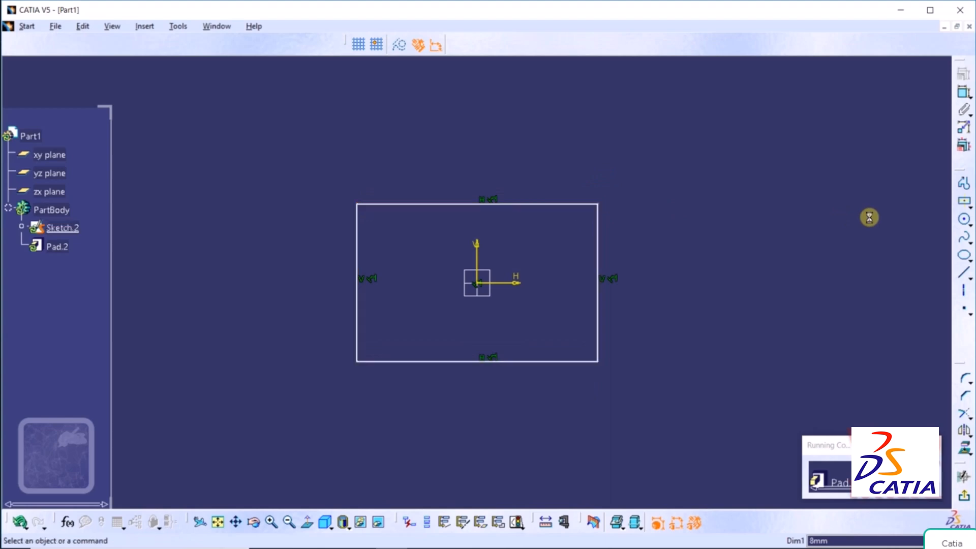
pyautogui.click(968, 500)
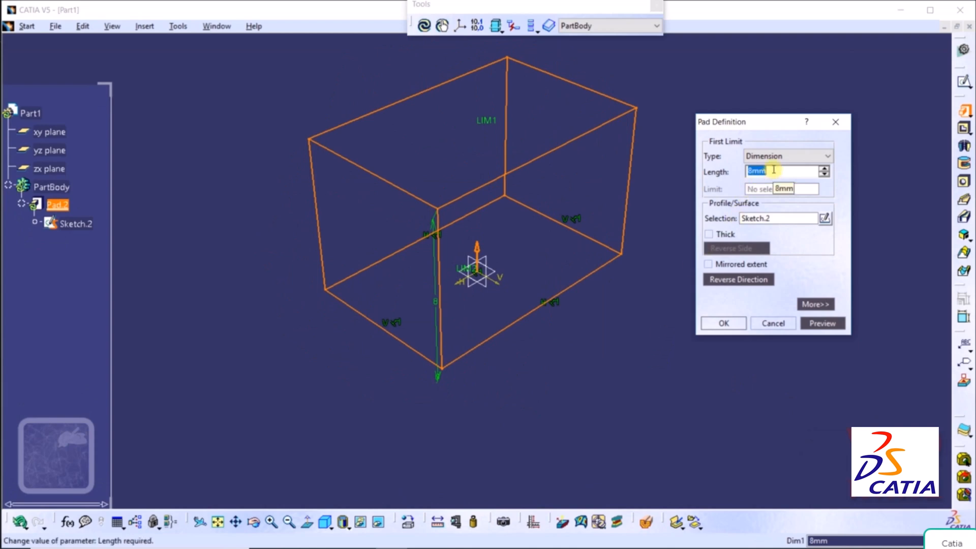
# Set the rectangular pad's length to 2 mm and complete it.
pyautogui.write('2')
pyautogui.press('Return')
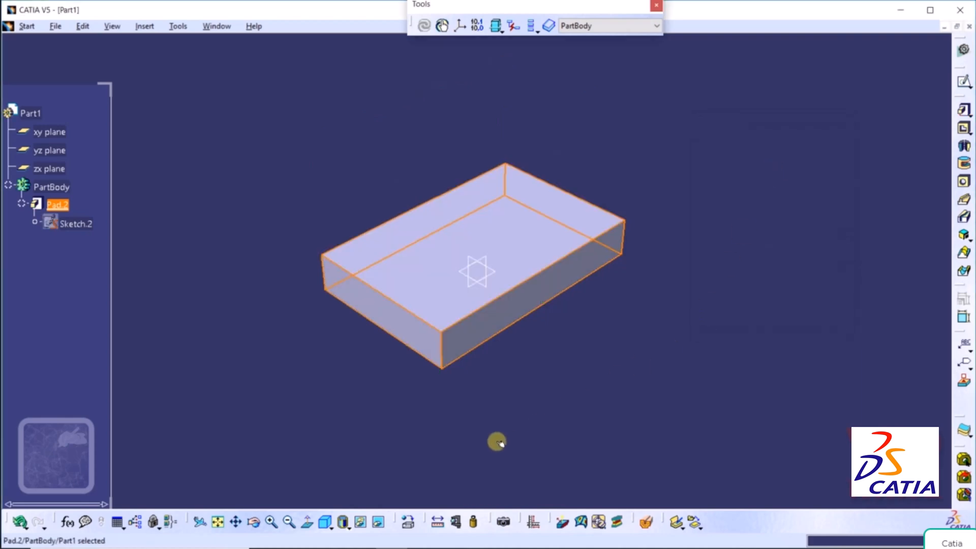
pyautogui.click(702, 383)
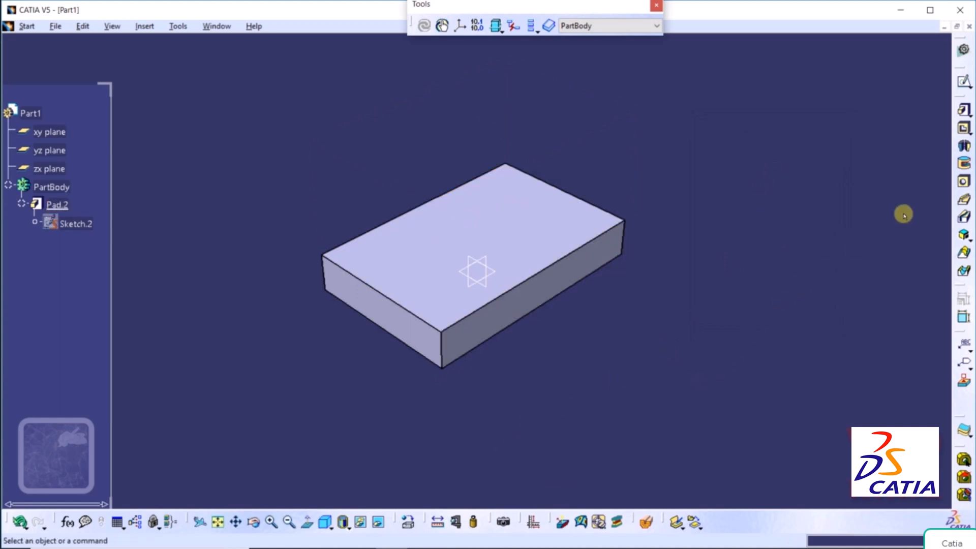
# Start a second Pad and open a profile sketch for it on the zx plane.
pyautogui.click(965, 109)
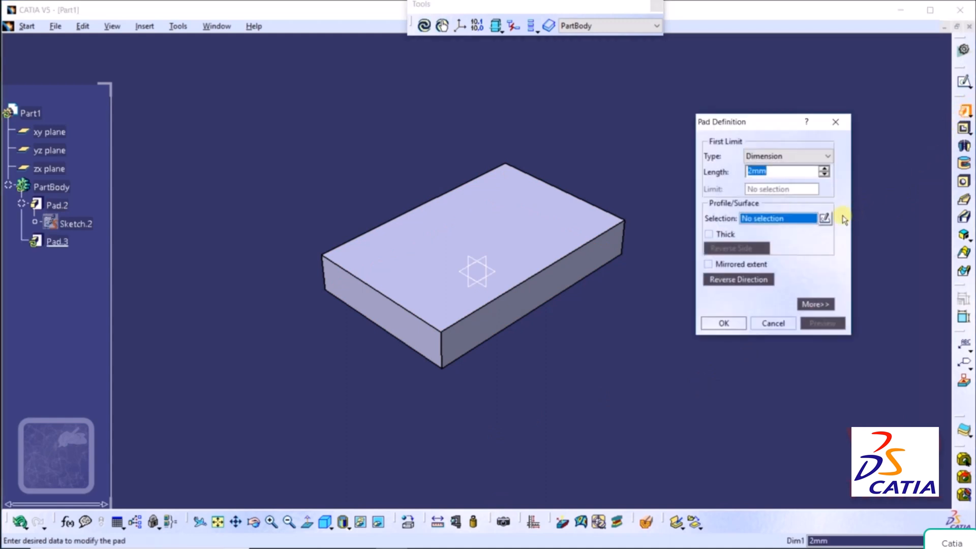
pyautogui.click(824, 219)
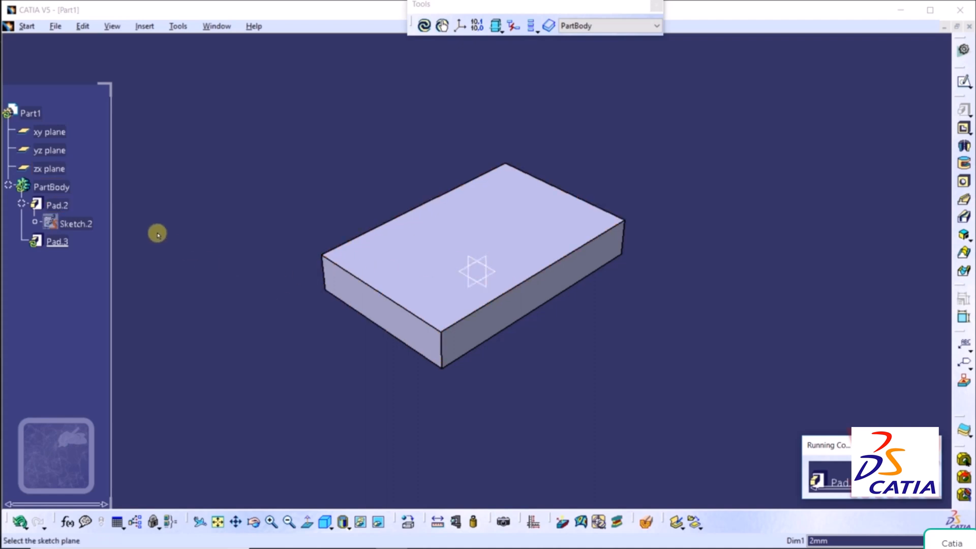
pyautogui.click(54, 173)
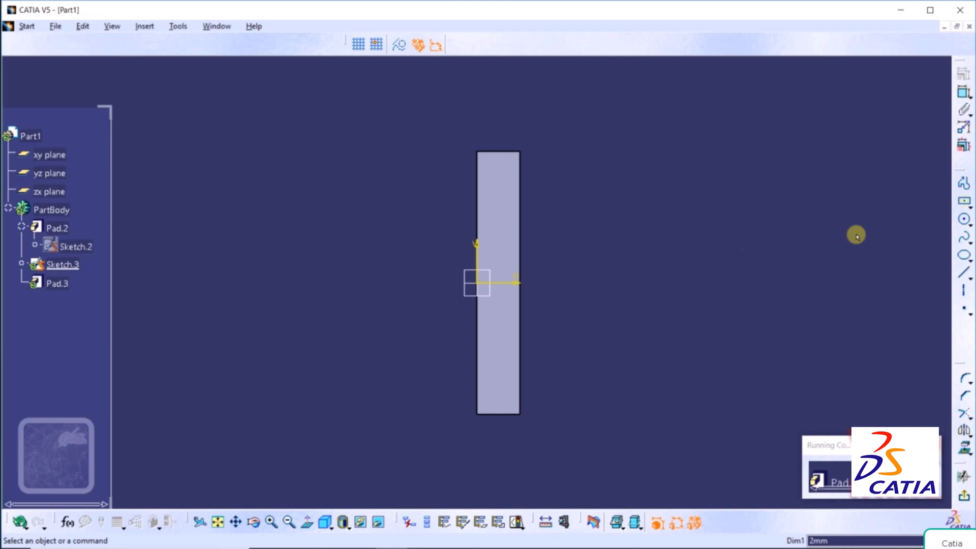
# Sketch a centred rectangle near the origin, extending past both sides of the plate, and exit the sketch.
pyautogui.click(965, 203)
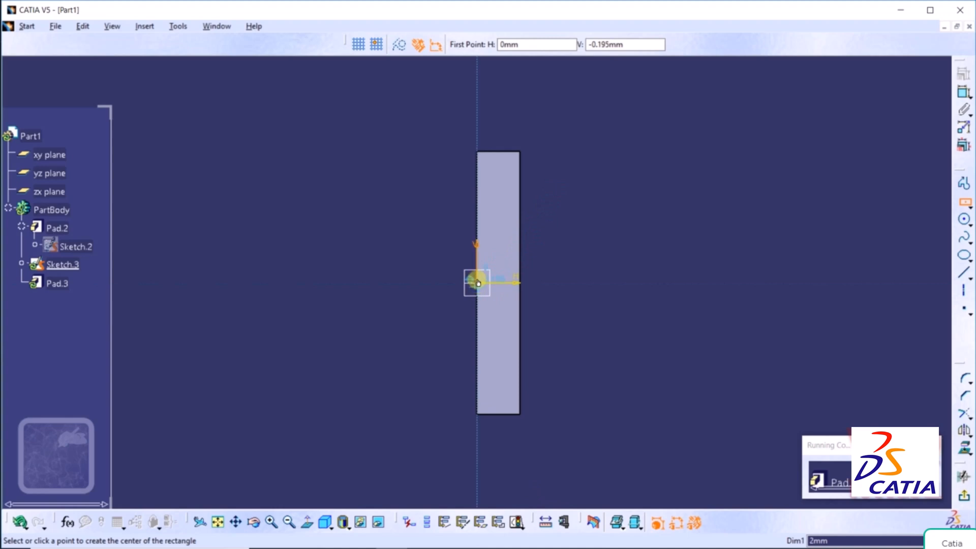
pyautogui.click(478, 284)
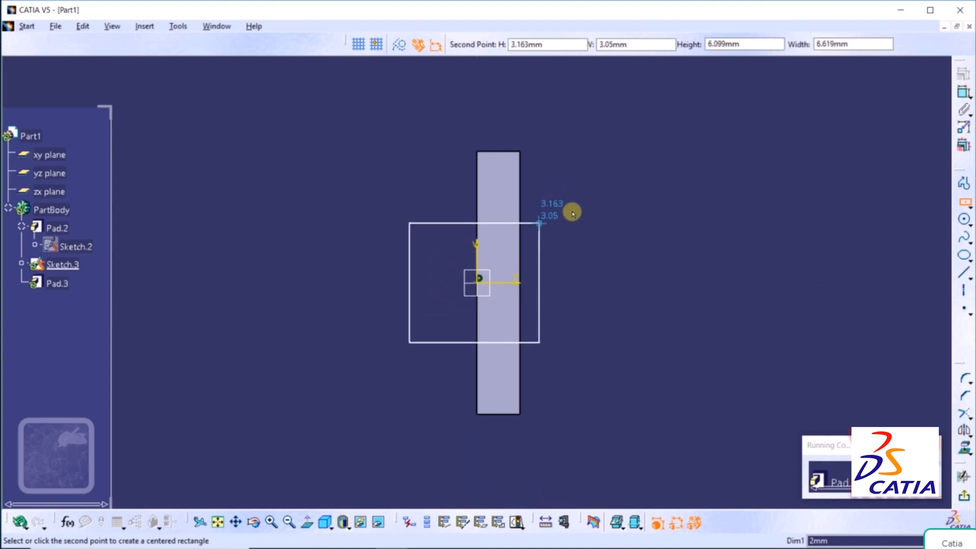
pyautogui.click(604, 203)
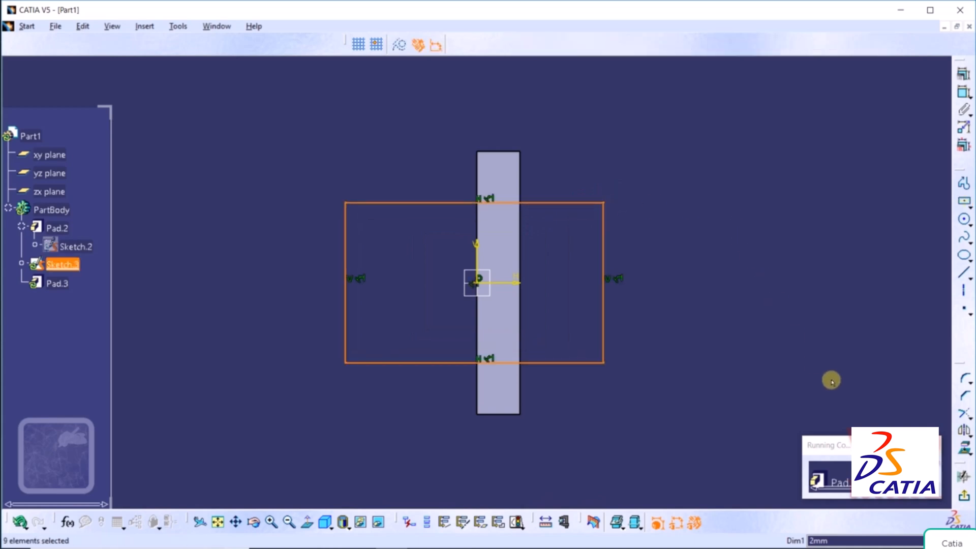
pyautogui.click(967, 495)
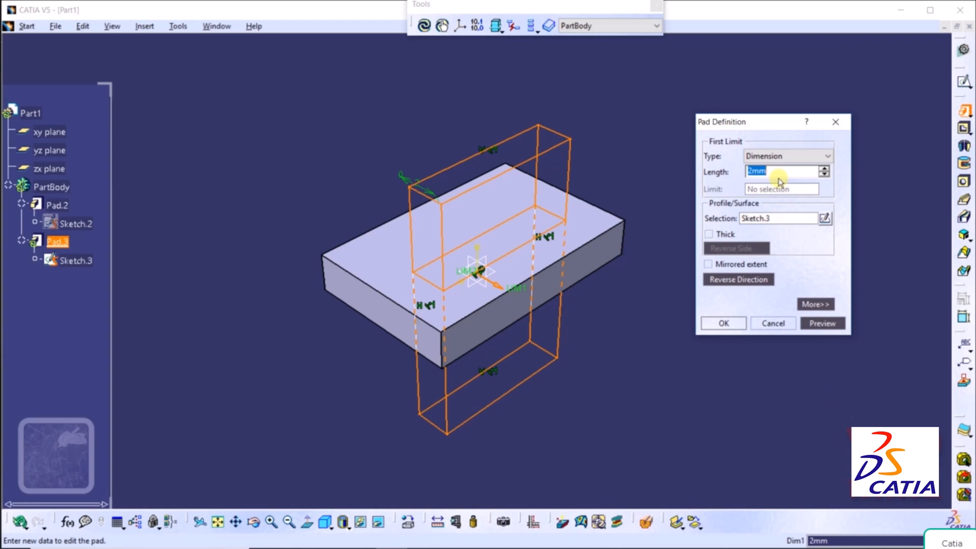
# Preview the second pad with a length of 10 mm and with its limit pulled to -20 mm on the opposite side.
pyautogui.write('10')
pyautogui.click(822, 327)
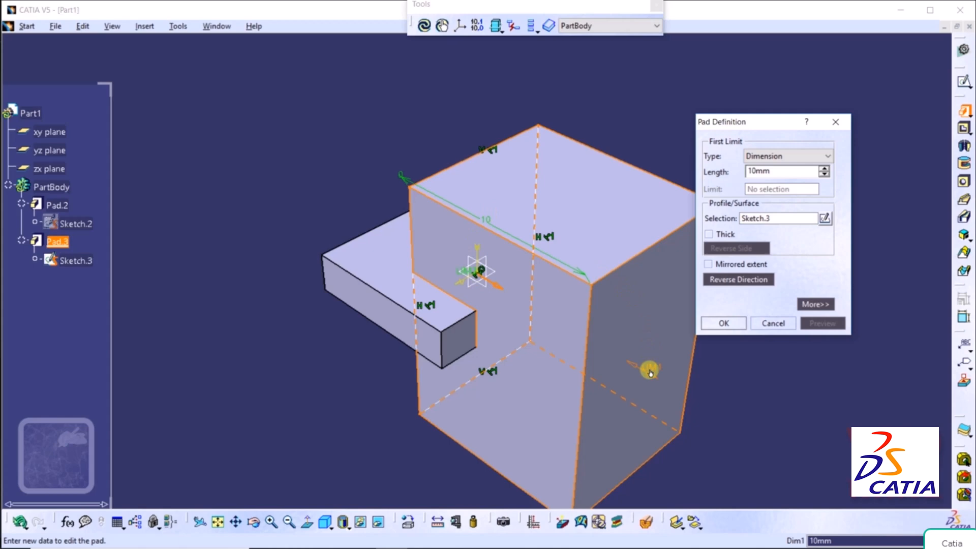
pyautogui.moveTo(650, 373)
pyautogui.mouseDown()
pyautogui.moveTo(520, 303)
pyautogui.moveTo(565, 370)
pyautogui.moveTo(592, 335)
pyautogui.moveTo(818, 443)
pyautogui.moveTo(530, 268)
pyautogui.moveTo(411, 211)
pyautogui.moveTo(235, 160)
pyautogui.mouseUp()
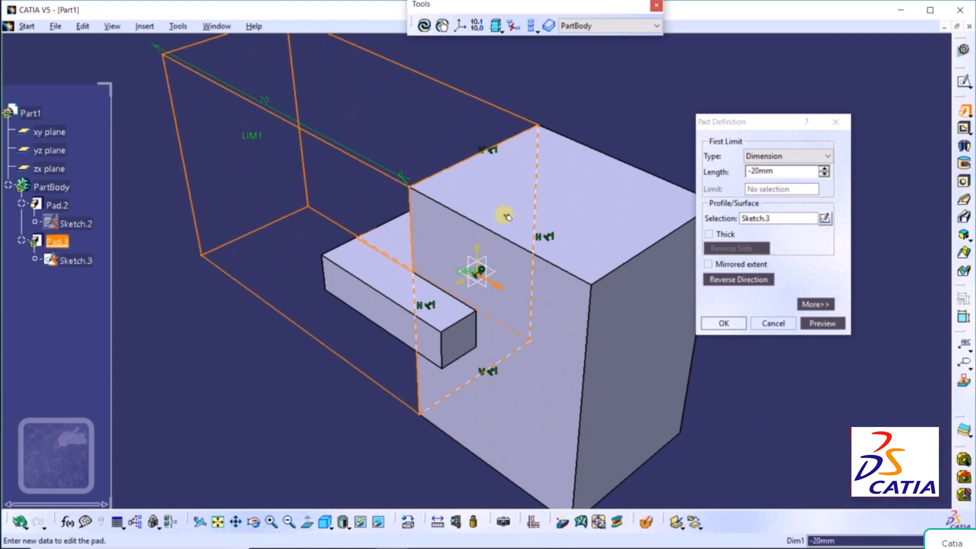
pyautogui.click(814, 324)
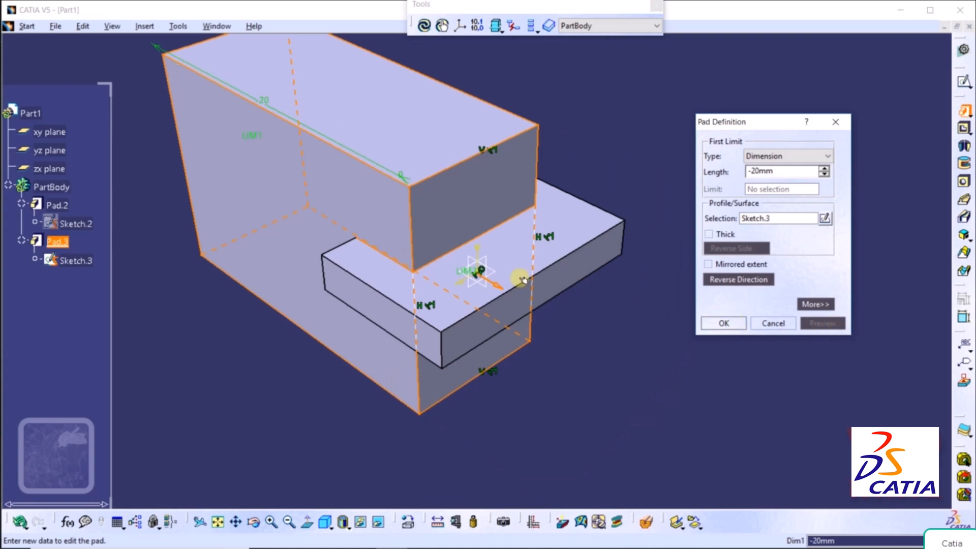
# Reverse the second pad's direction, preview it, and complete the pad.
pyautogui.click(755, 281)
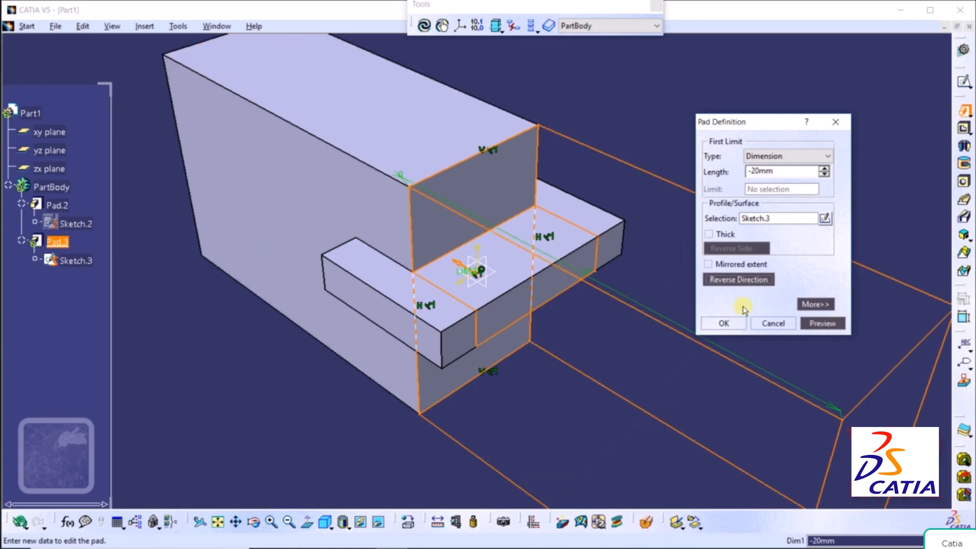
pyautogui.click(819, 325)
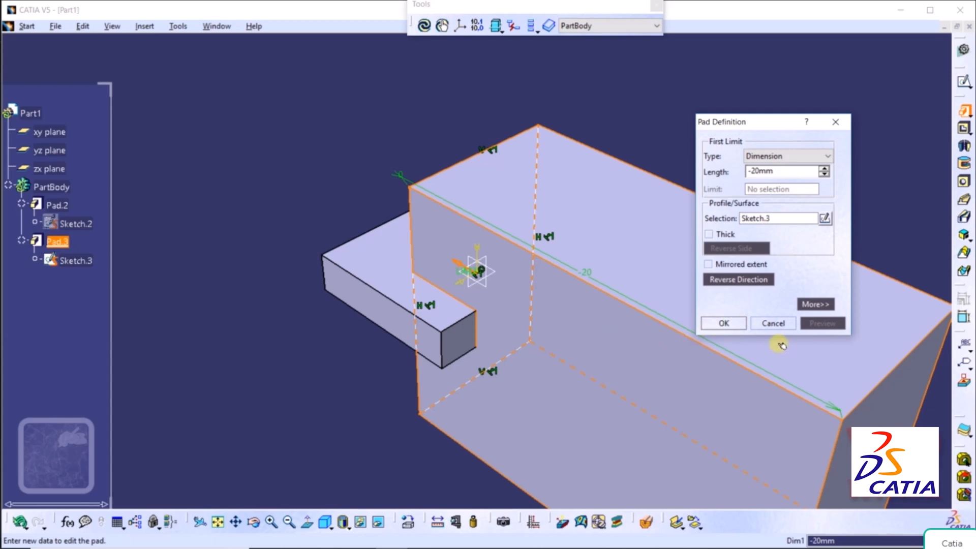
pyautogui.click(736, 324)
pyautogui.click(258, 332)
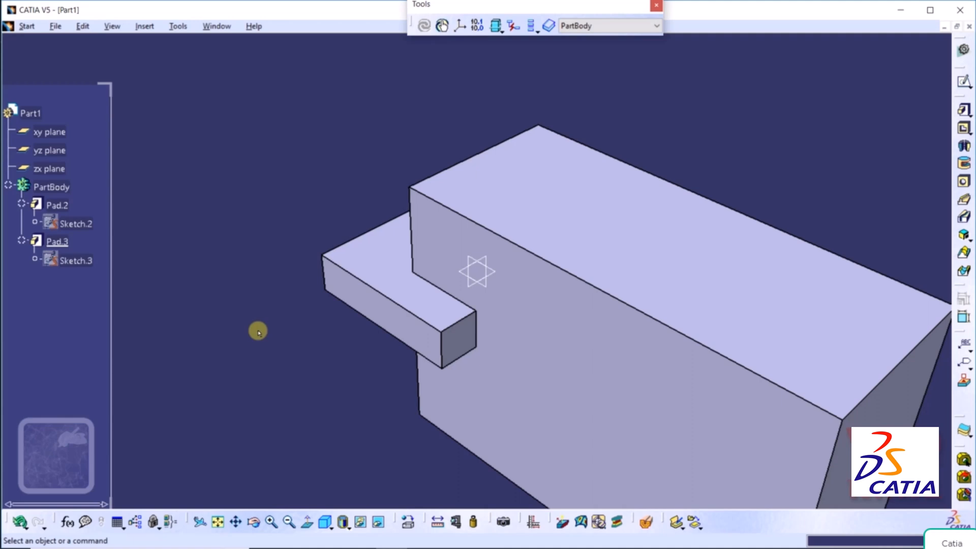
# Delete the second pad and its aggregated sketch, keeping the 2 mm rectangular plate.
pyautogui.doubleClick(61, 241)
pyautogui.rightClick(61, 241)
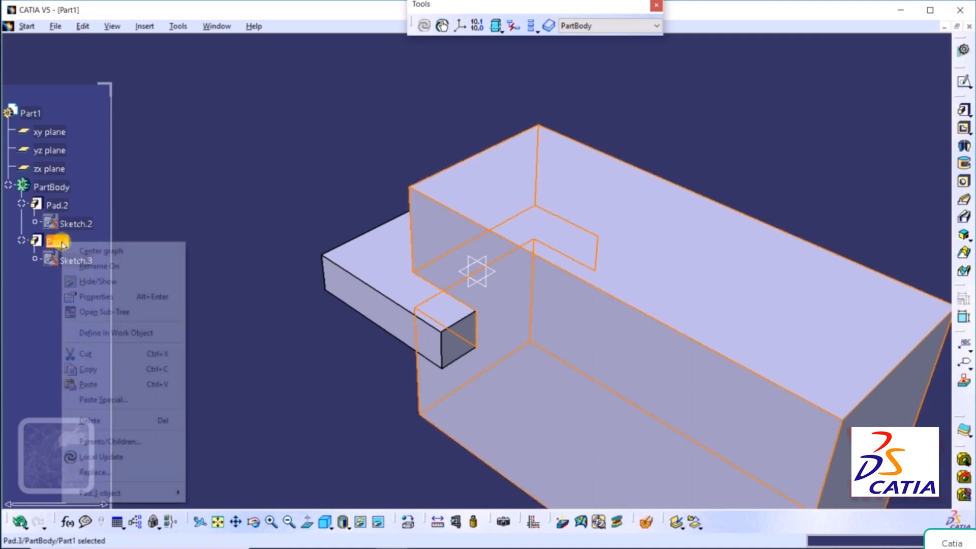
pyautogui.click(122, 421)
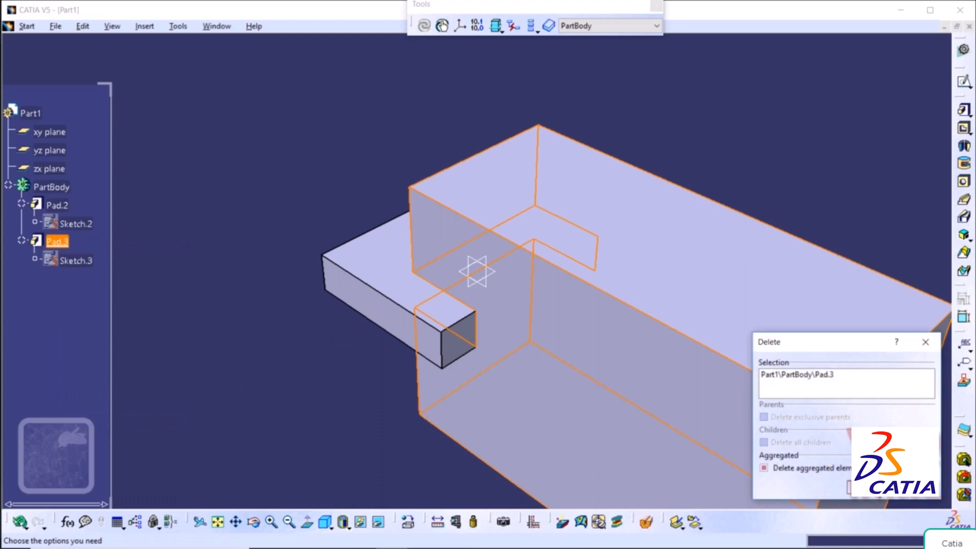
pyautogui.click(866, 486)
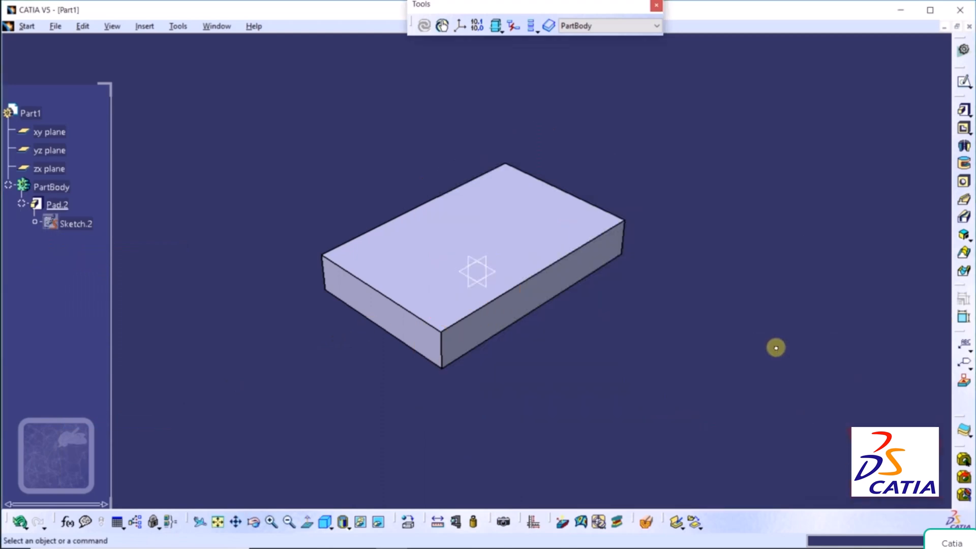
# Start a new pad and sketch a circle about 1.1 mm in radius near the centre of the plate's top face.
pyautogui.click(963, 112)
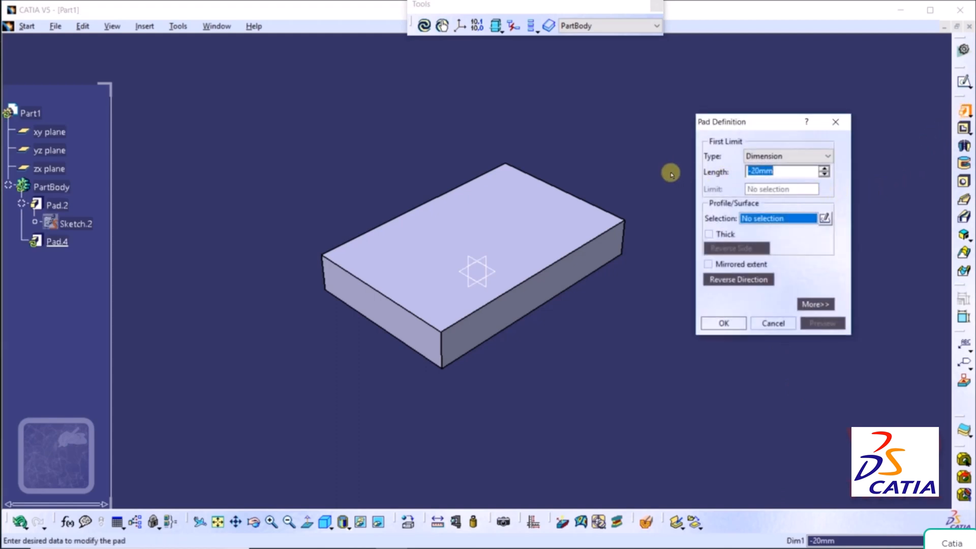
pyautogui.click(823, 220)
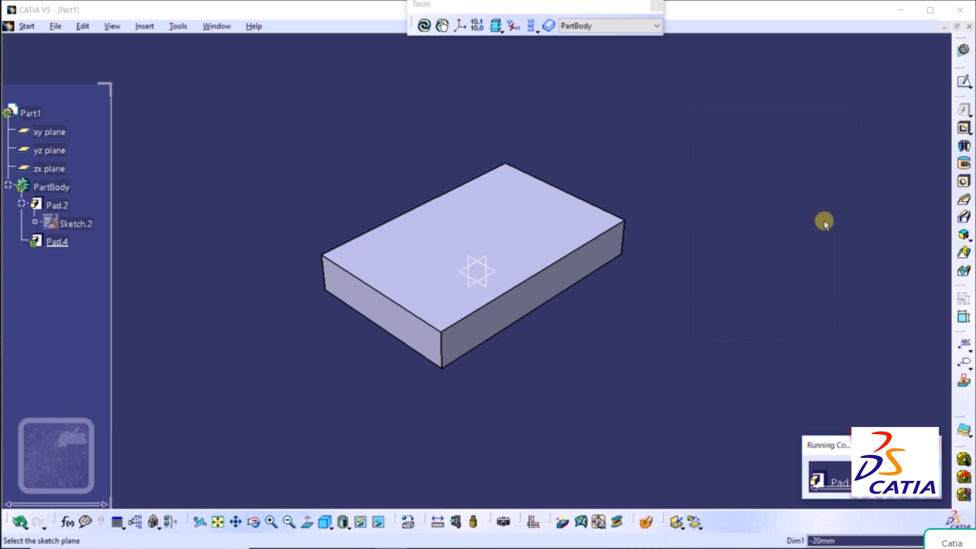
pyautogui.click(501, 220)
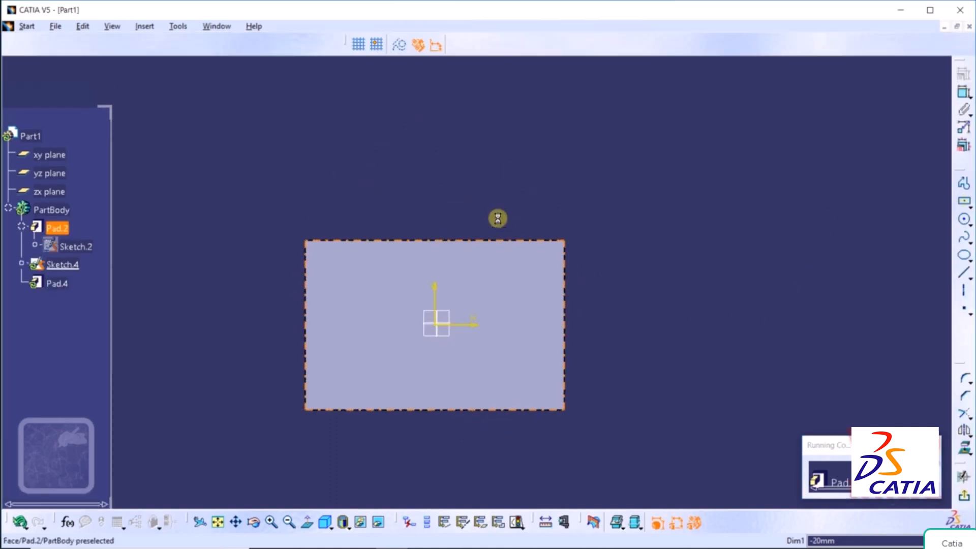
pyautogui.click(964, 221)
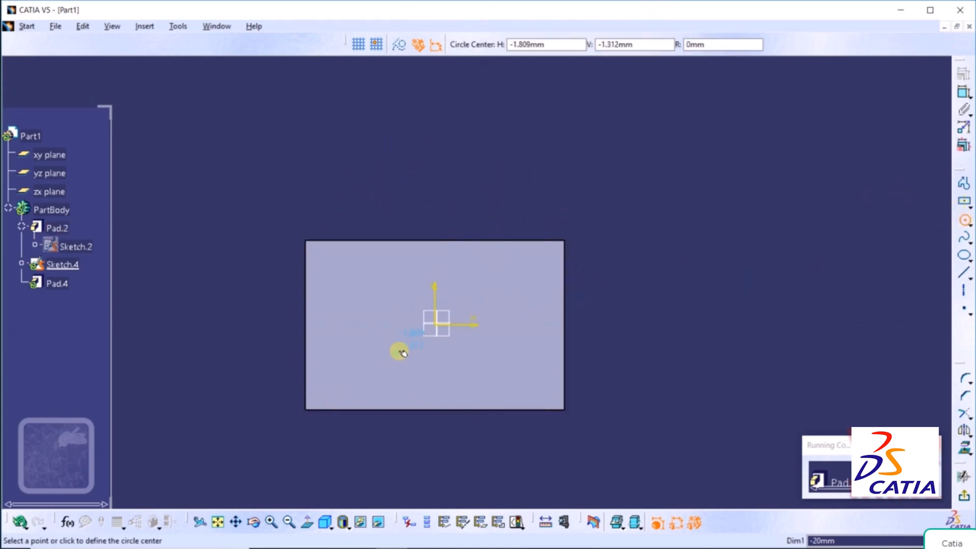
pyautogui.click(409, 327)
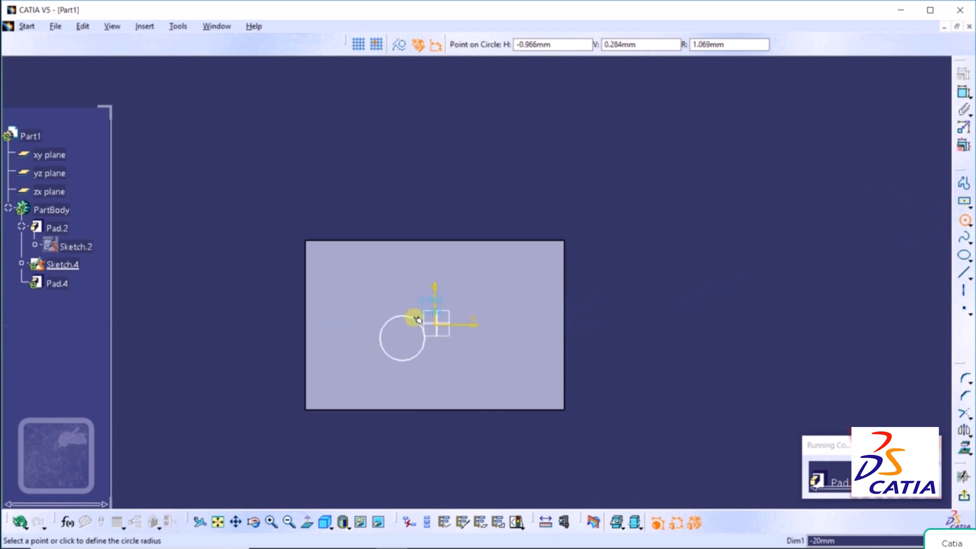
pyautogui.click(416, 316)
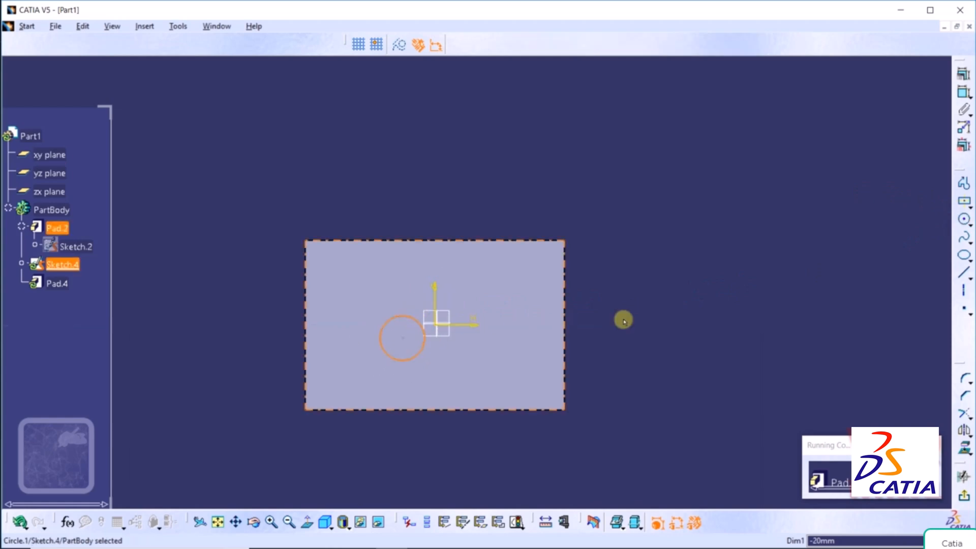
pyautogui.click(965, 500)
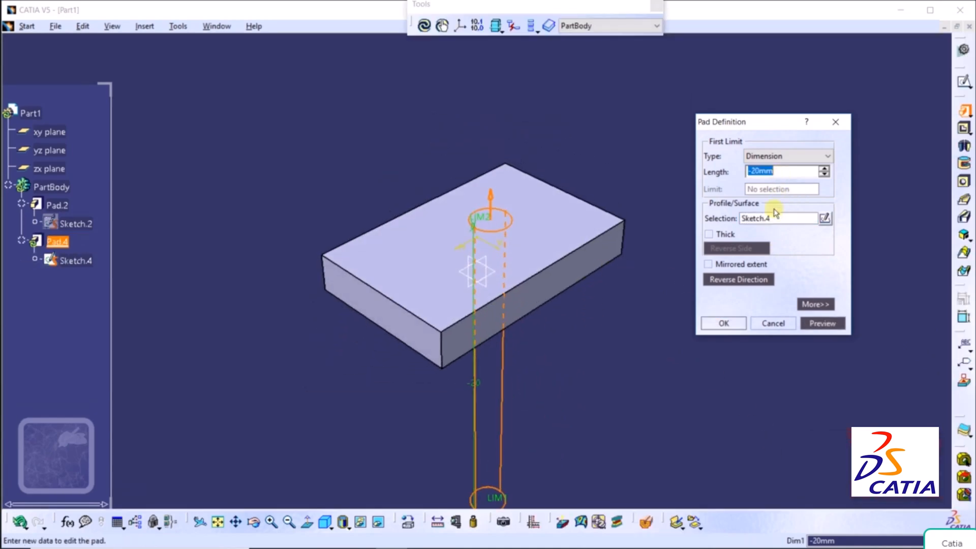
# Set the circular pad's length to 10 mm and preview it.
pyautogui.press('BackSpace')
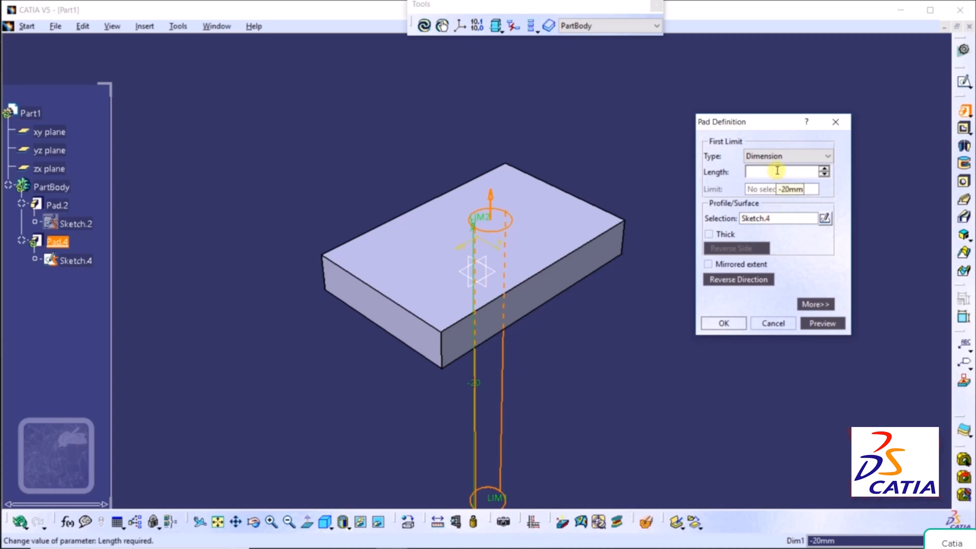
pyautogui.write('10')
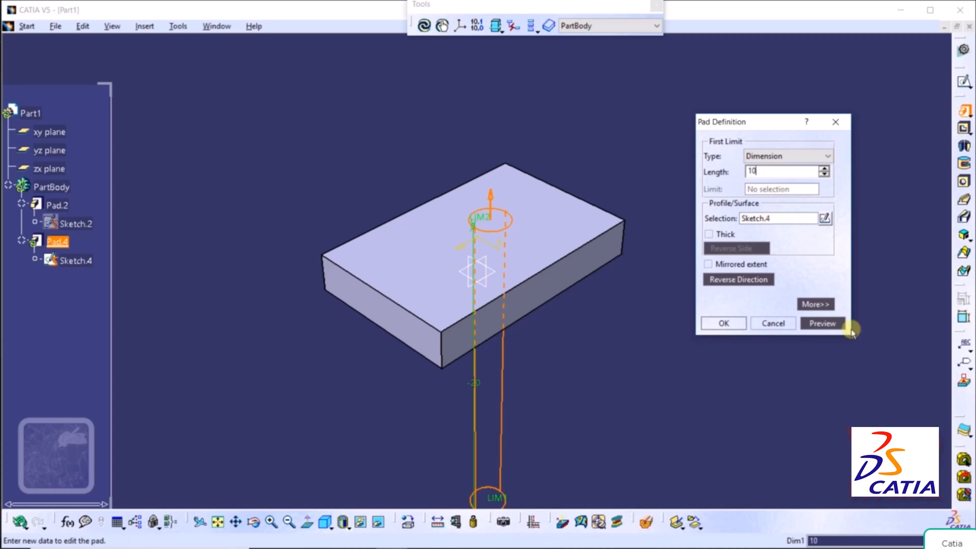
pyautogui.click(828, 324)
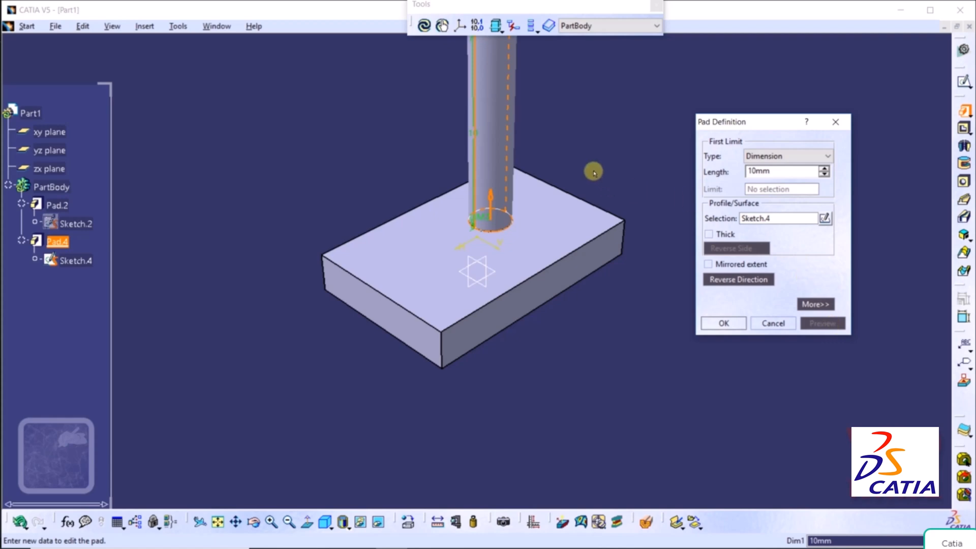
# Set the circular pad's length to 4 mm and complete the pad on the plate's top face.
pyautogui.click(776, 171)
pyautogui.doubleClick(777, 172)
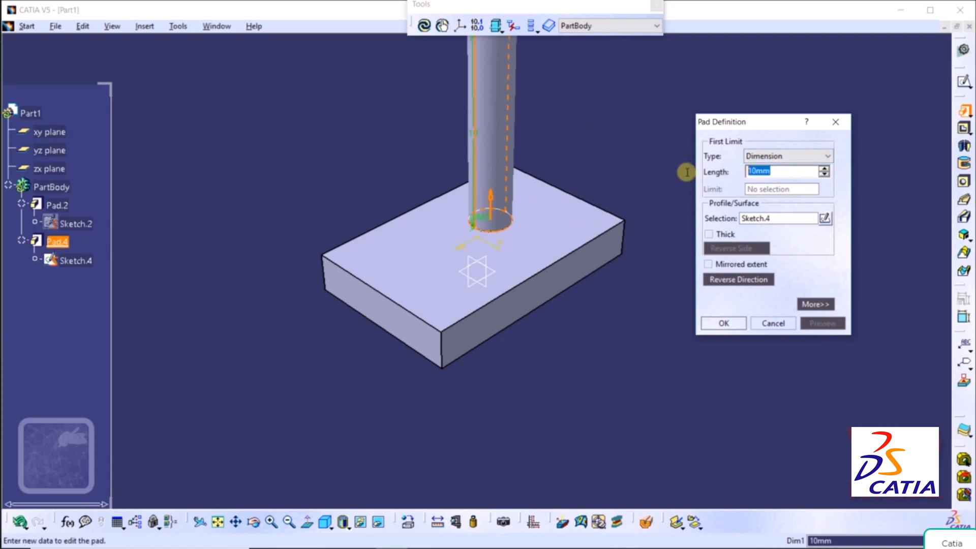
pyautogui.write('4')
pyautogui.click(765, 172)
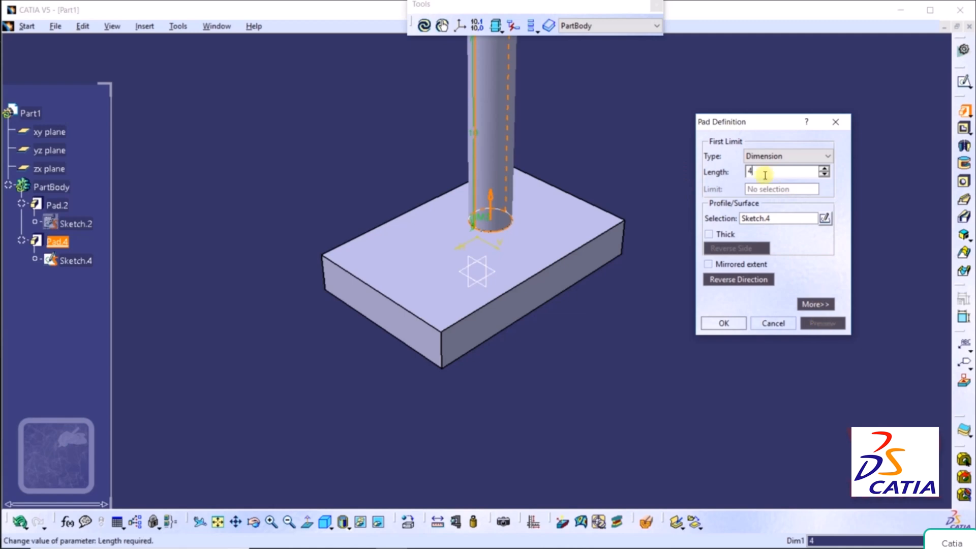
pyautogui.press('Return')
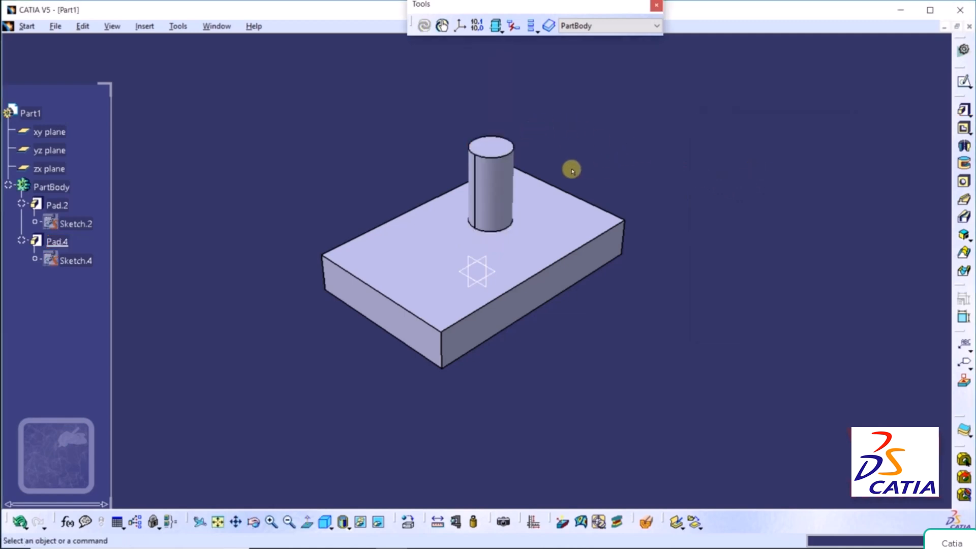
pyautogui.middleClick(554, 123)
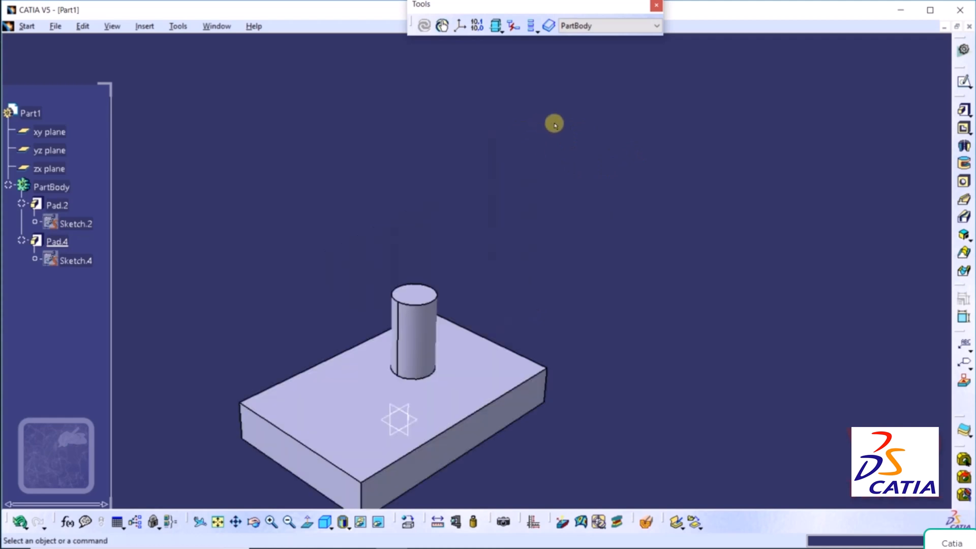
pyautogui.scroll(1, 559, 129)
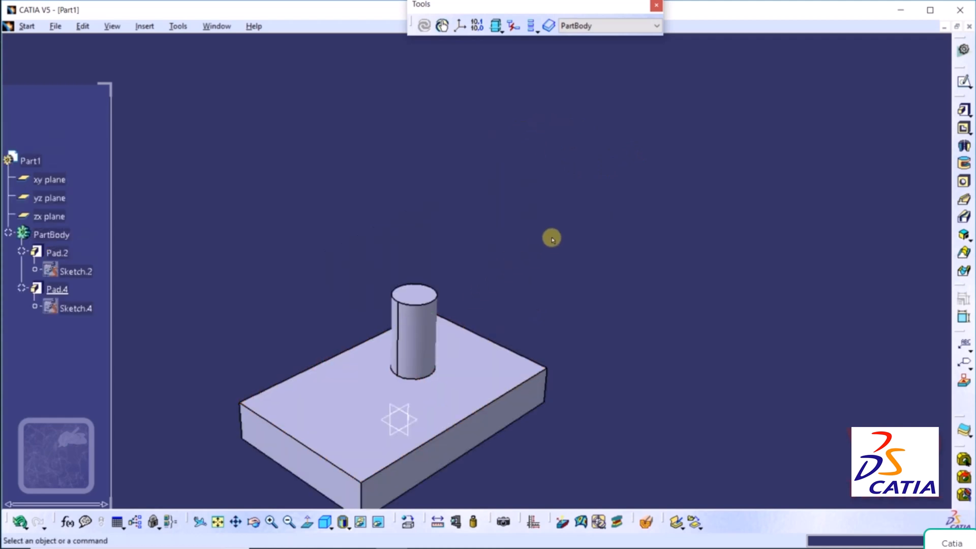
pyautogui.moveTo(552, 239)
pyautogui.mouseDown(button='middle')
pyautogui.moveTo(499, 361)
pyautogui.moveTo(475, 298)
pyautogui.moveTo(550, 195)
pyautogui.moveTo(540, 220)
pyautogui.moveTo(607, 139)
pyautogui.moveTo(675, 81)
pyautogui.mouseUp(button='middle')
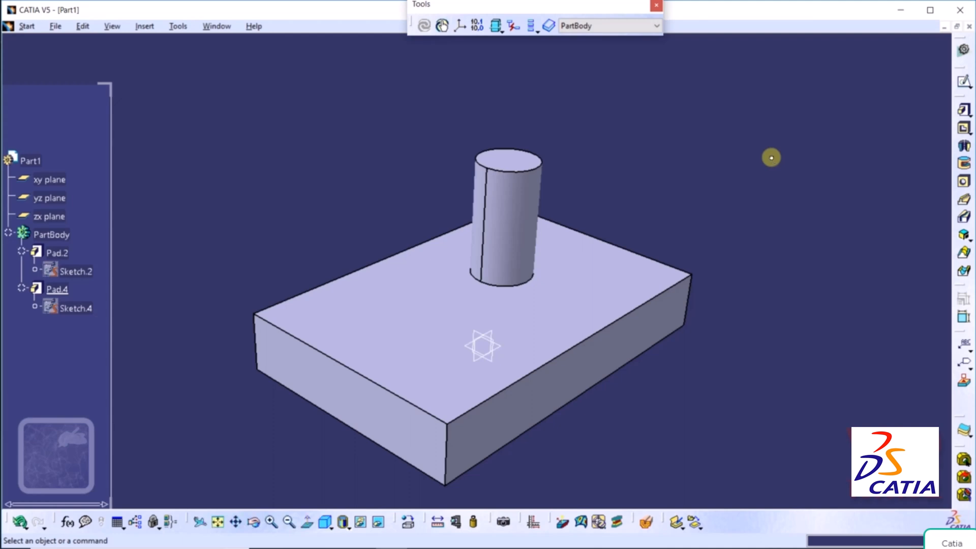
pyautogui.click(962, 112)
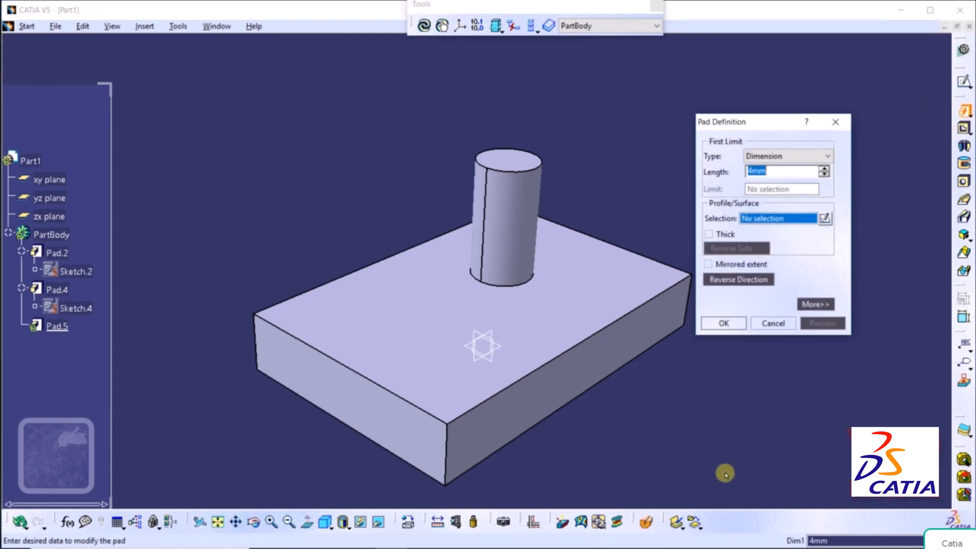
pyautogui.click(571, 380)
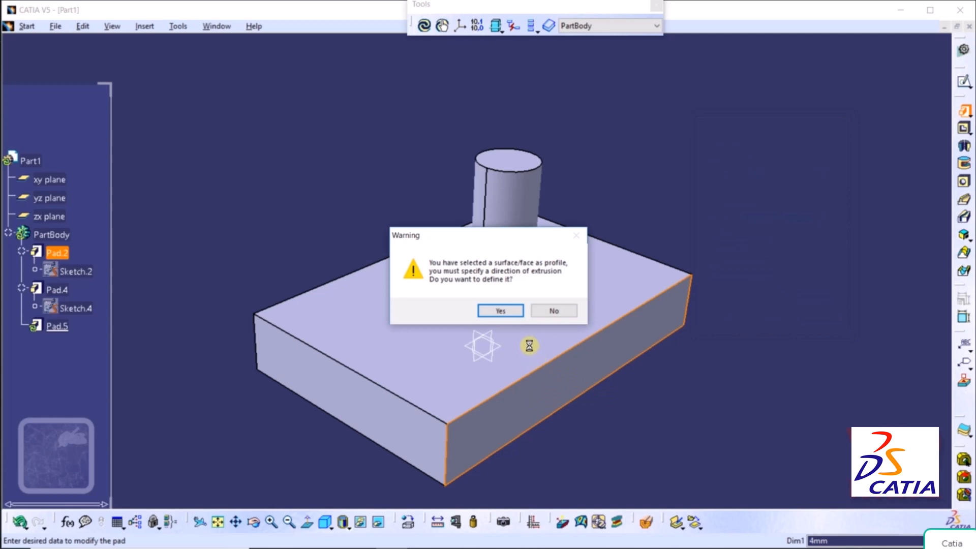
pyautogui.click(502, 310)
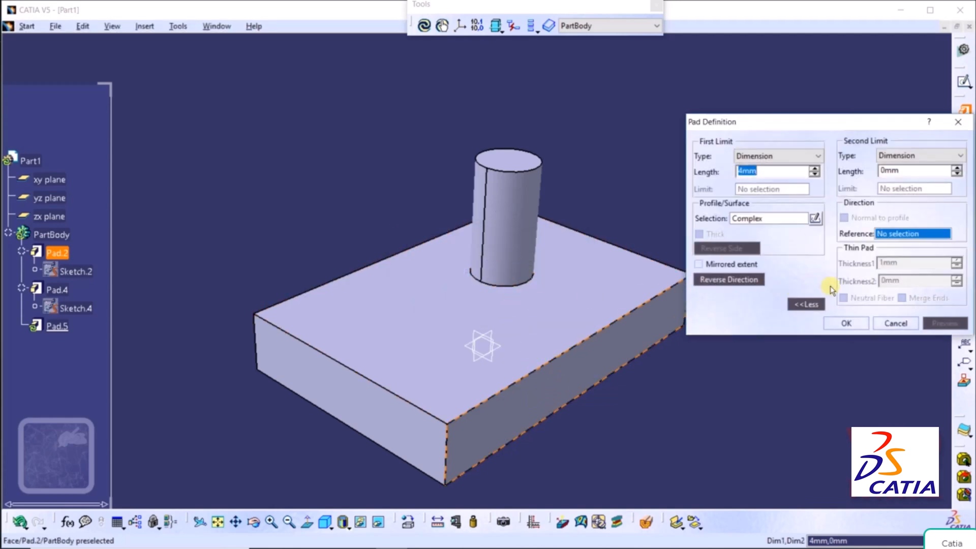
pyautogui.click(895, 323)
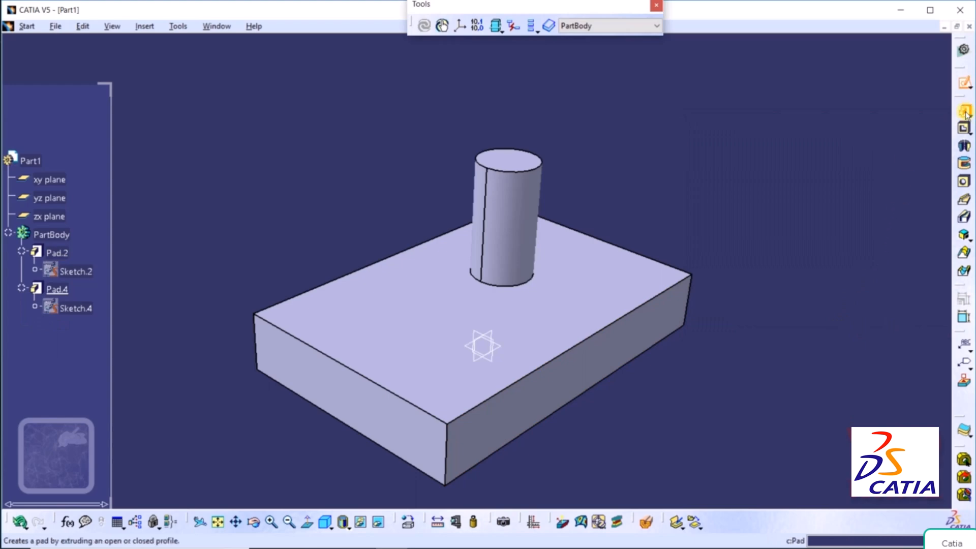
# Sketch a small circle on the plate's long front side face and pad it 4 mm outward.
pyautogui.click(964, 111)
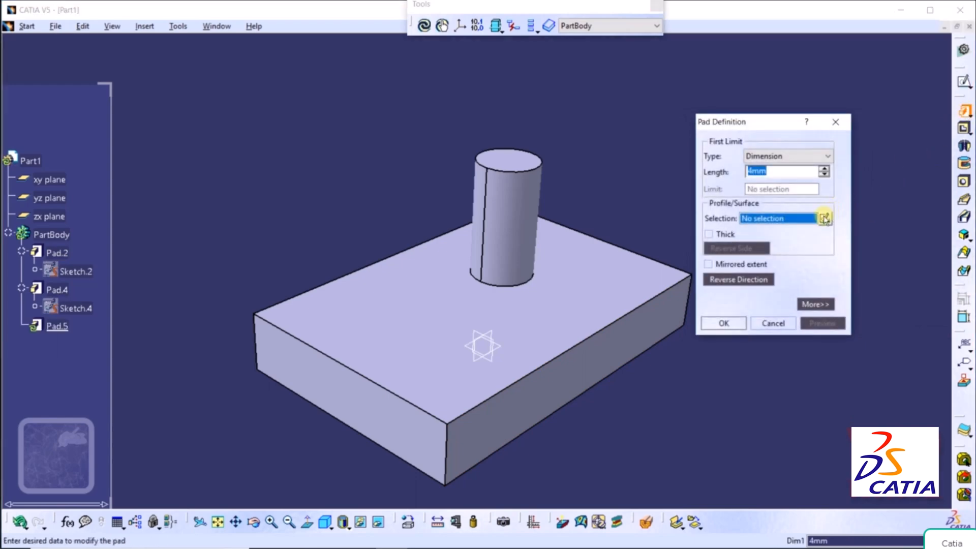
pyautogui.click(824, 218)
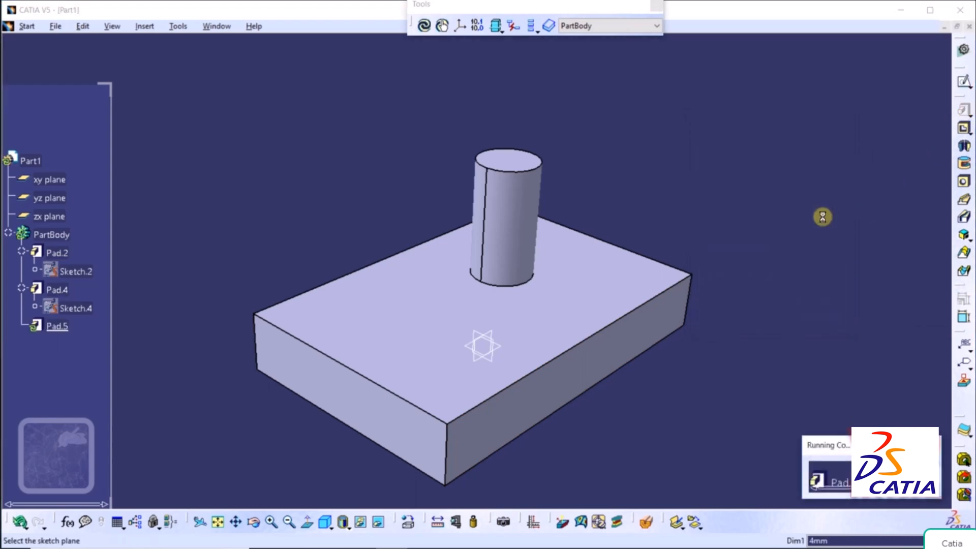
pyautogui.click(601, 360)
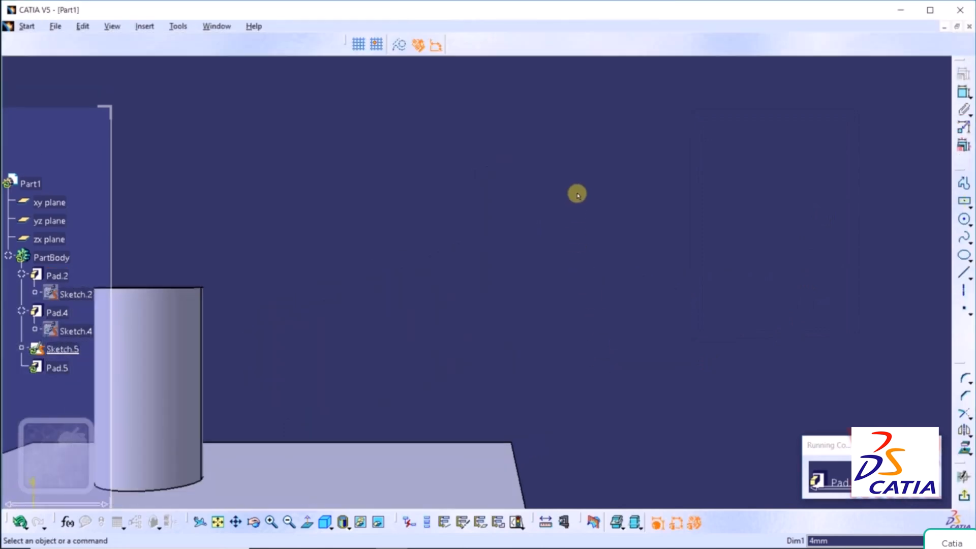
pyautogui.click(218, 522)
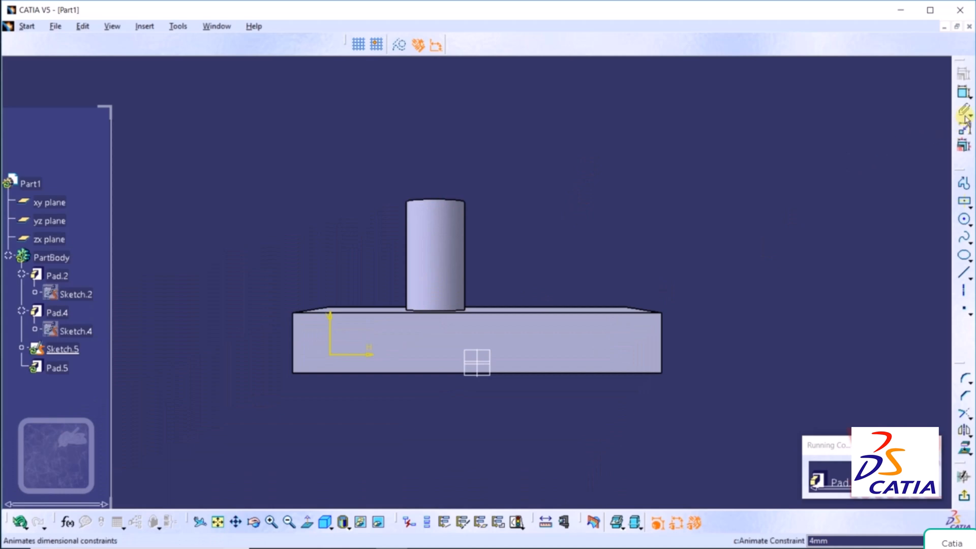
pyautogui.click(964, 222)
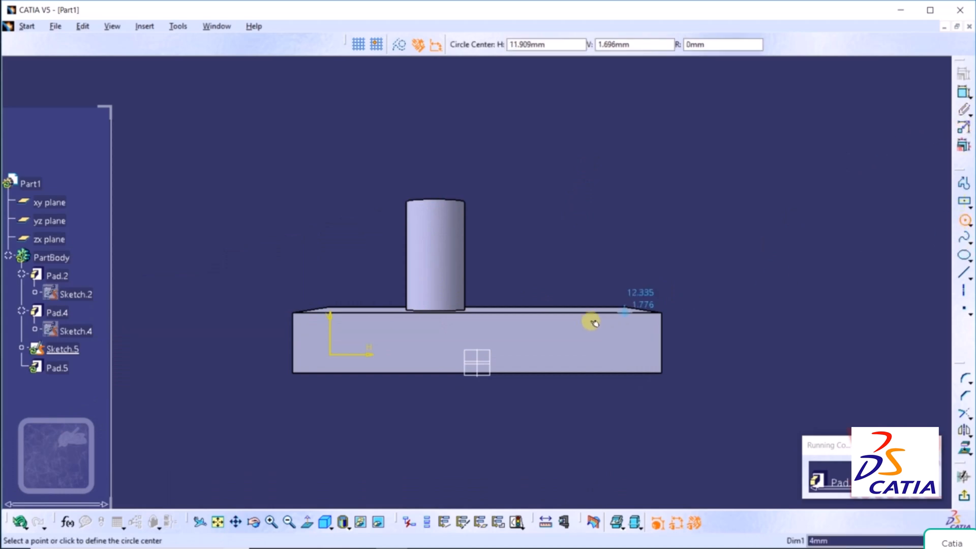
pyautogui.click(544, 339)
pyautogui.click(557, 327)
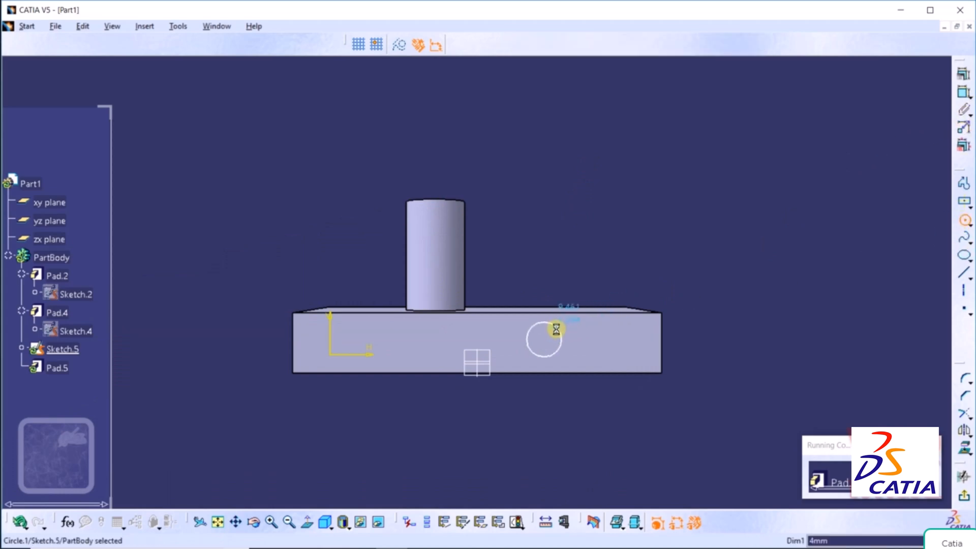
pyautogui.click(964, 500)
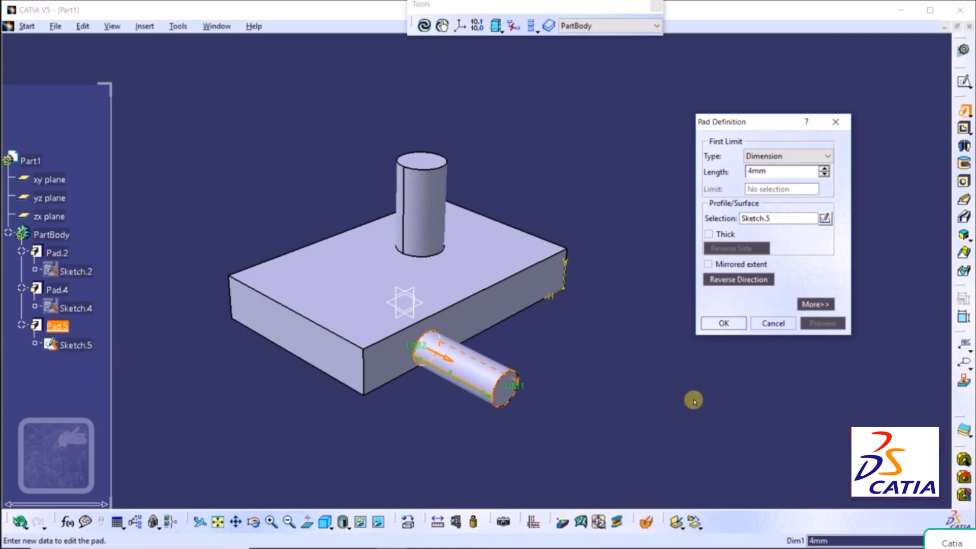
pyautogui.click(724, 323)
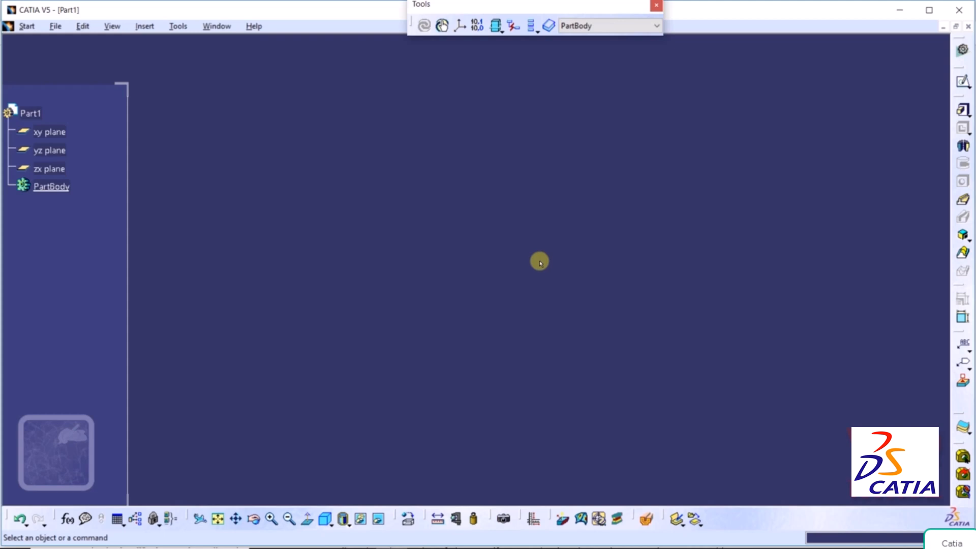
# Examine the first-limit types offered in the Pad definition of the empty part, then cancel the pad.
pyautogui.click(964, 109)
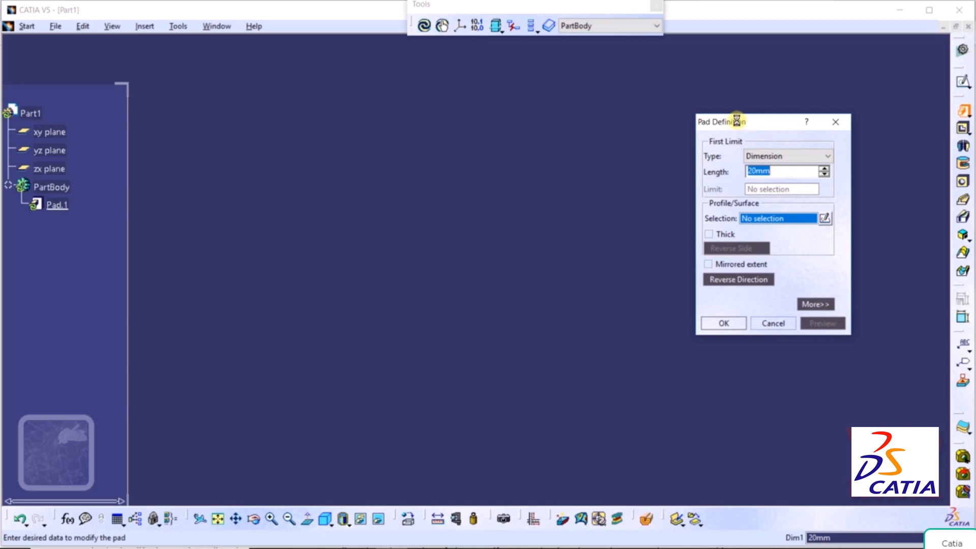
pyautogui.moveTo(737, 121); pyautogui.dragTo(581, 107)
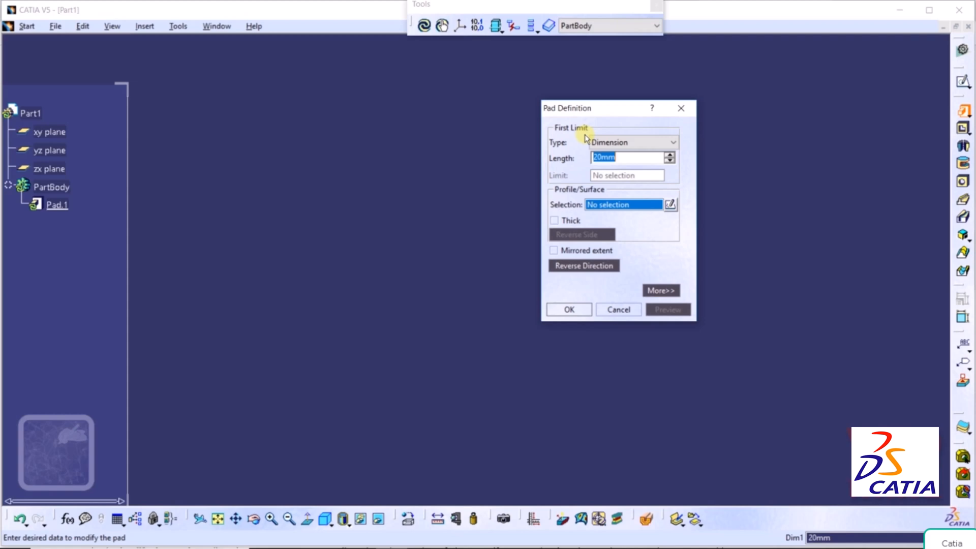
pyautogui.click(655, 144)
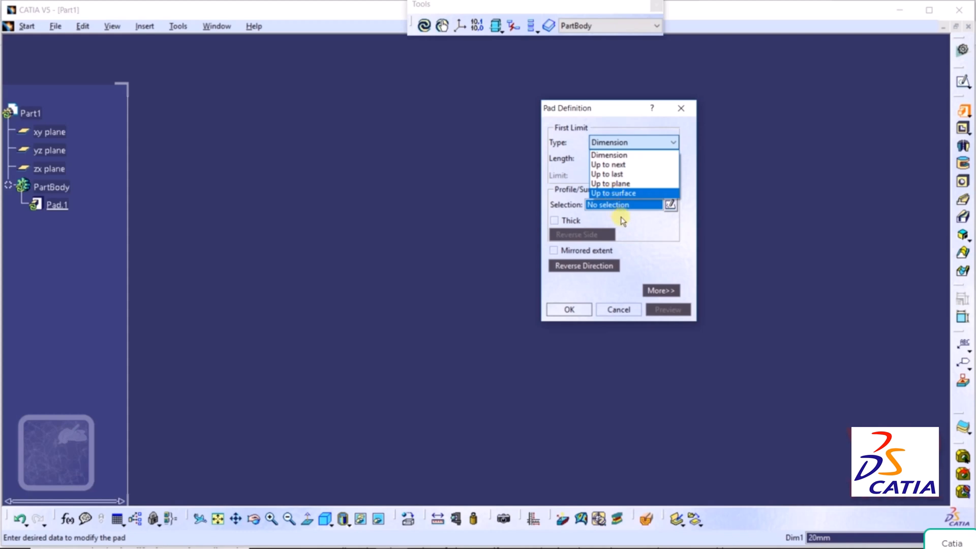
pyautogui.click(655, 256)
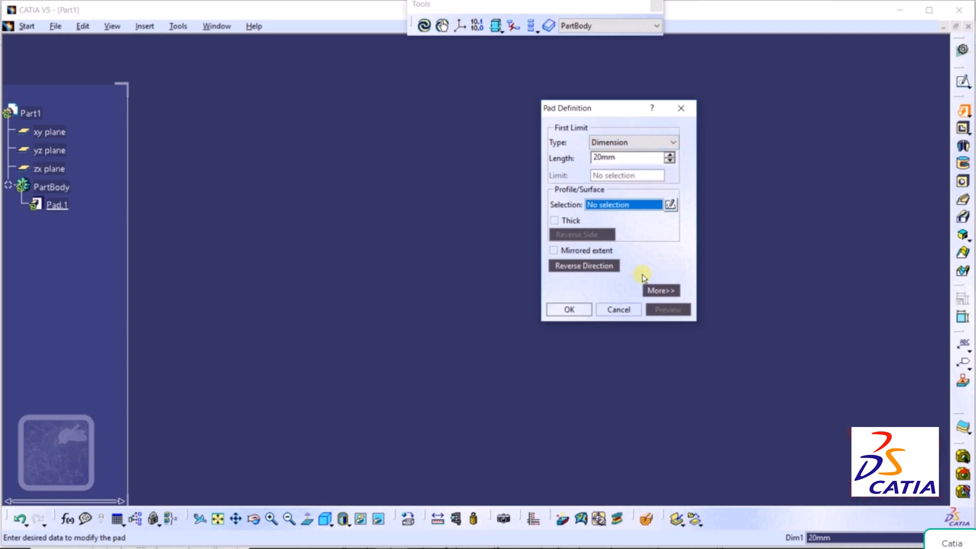
pyautogui.click(626, 310)
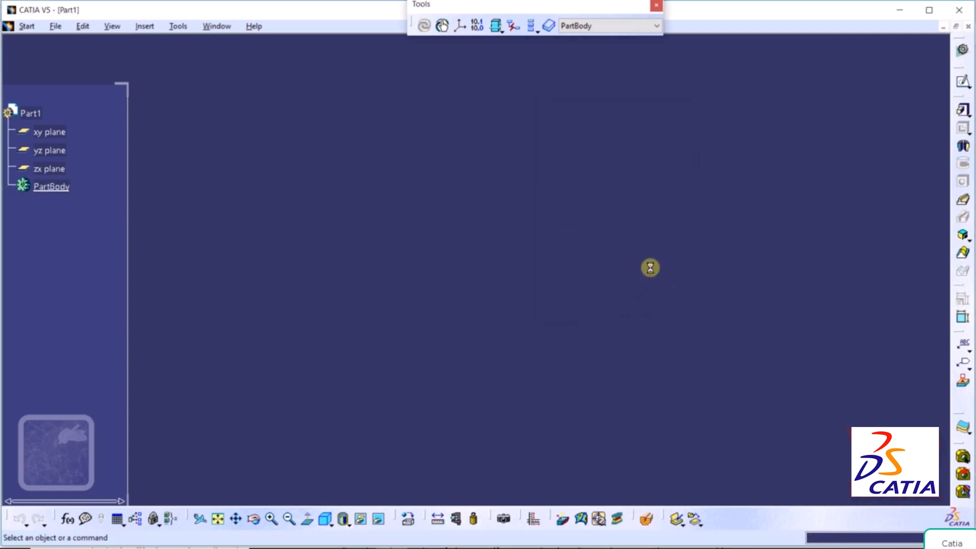
# Open the "upto next" part from the Pad project folder and turn off its ground grid display.
pyautogui.click(52, 27)
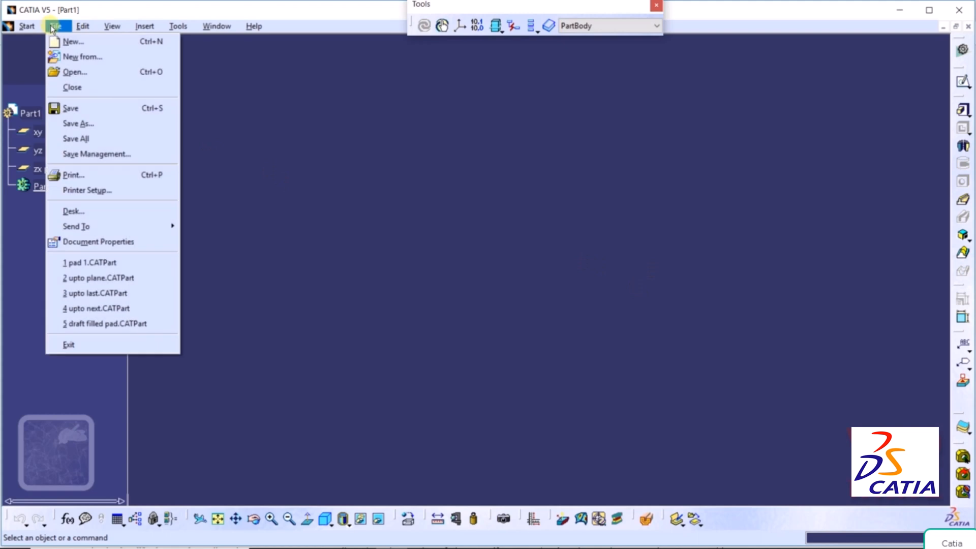
pyautogui.click(81, 75)
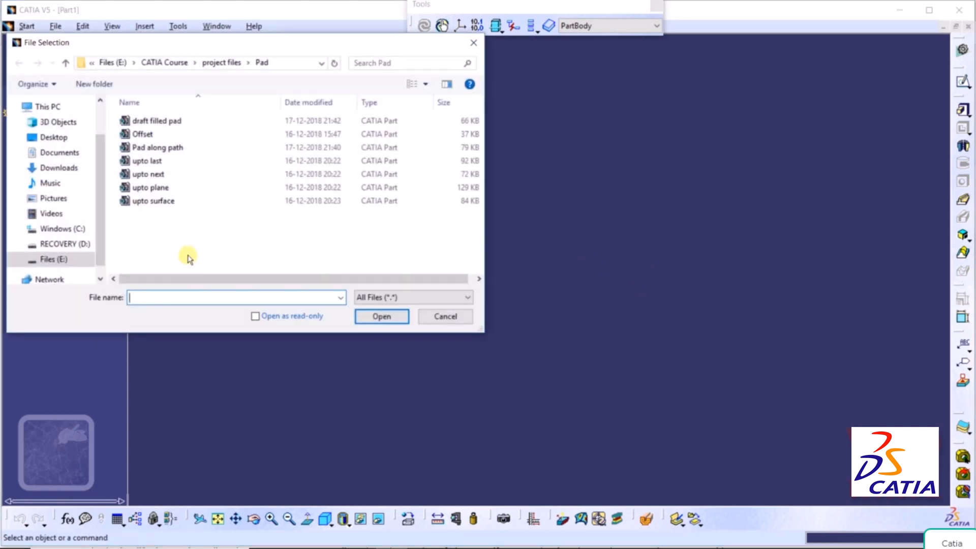
pyautogui.click(149, 174)
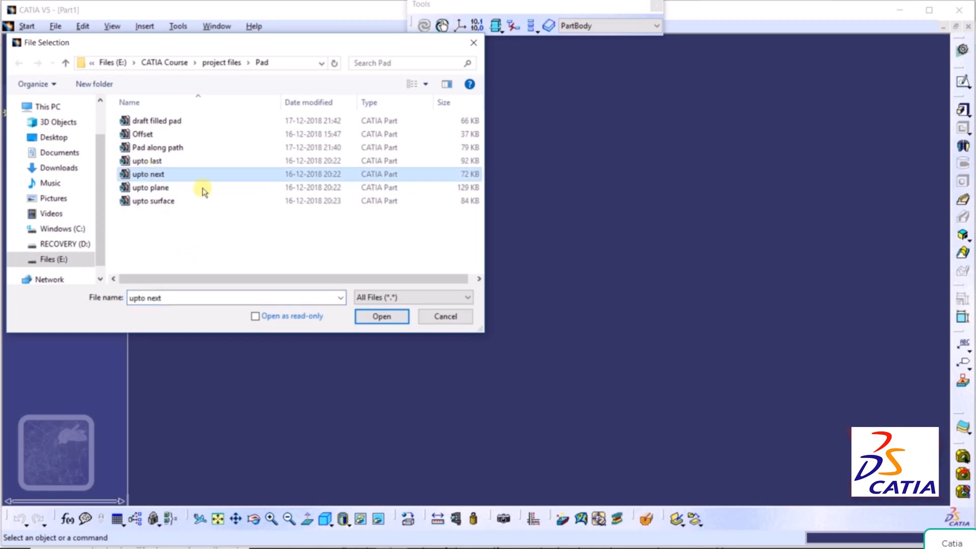
pyautogui.click(379, 317)
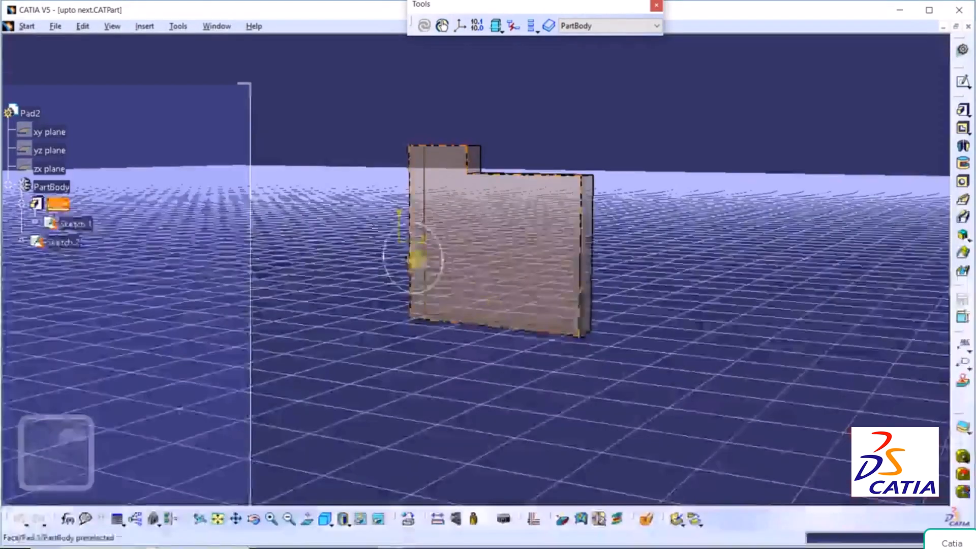
pyautogui.click(112, 26)
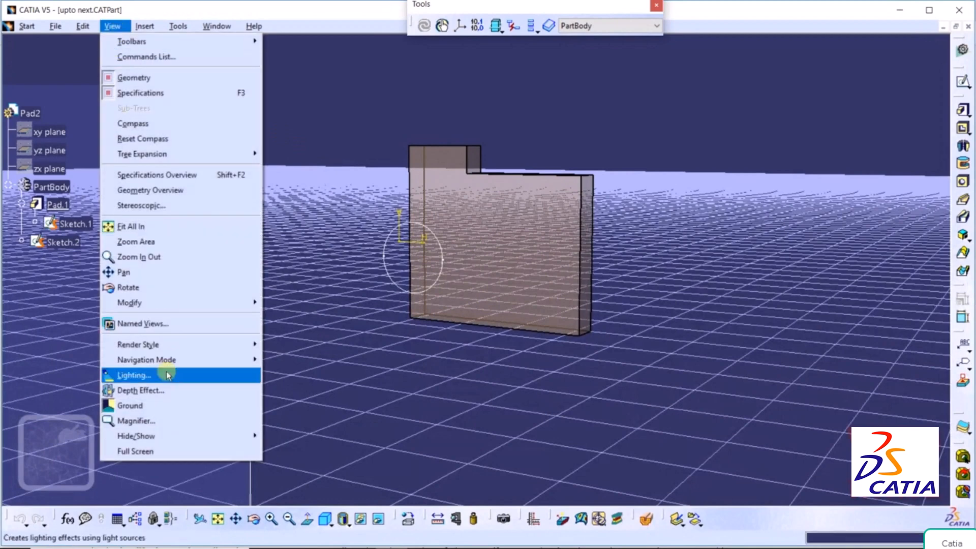
pyautogui.click(140, 407)
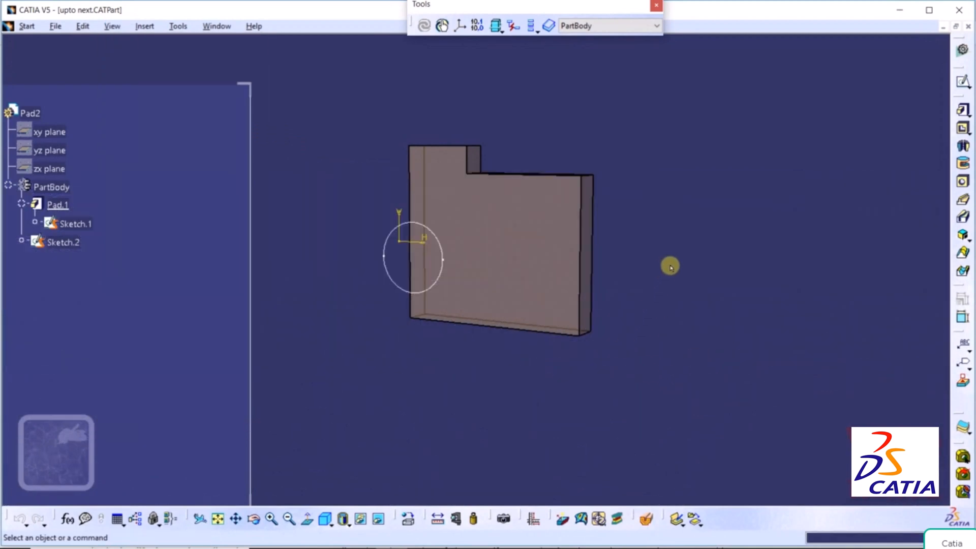
# Start a pad on the circle sketch beside the stepped plate and reverse its direction toward the plate.
pyautogui.moveTo(669, 265); pyautogui.dragTo(616, 379, button='middle')
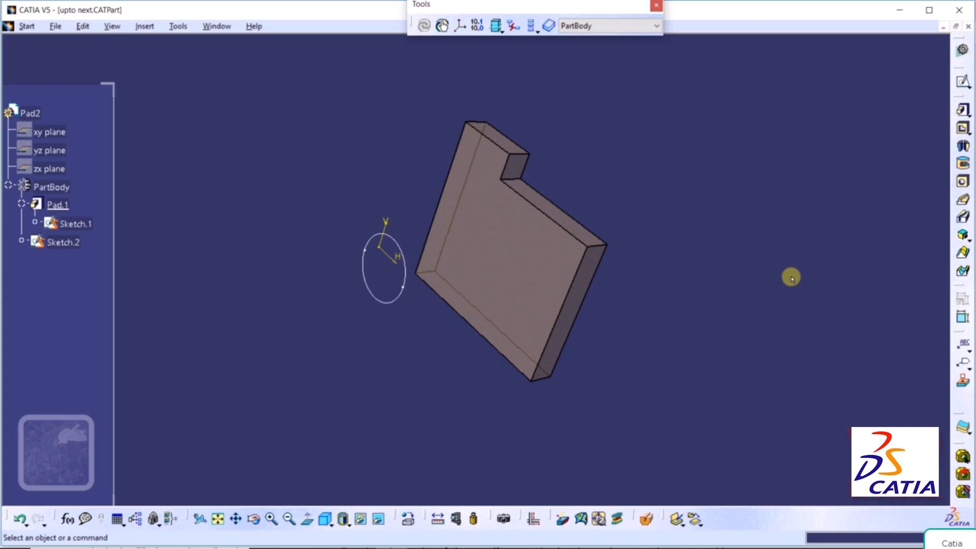
pyautogui.click(963, 110)
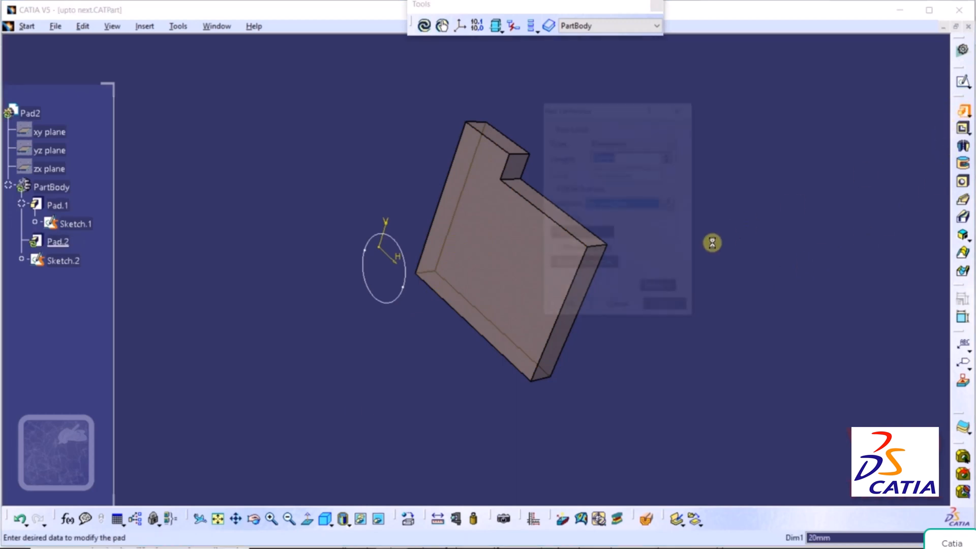
pyautogui.moveTo(606, 104); pyautogui.dragTo(713, 98)
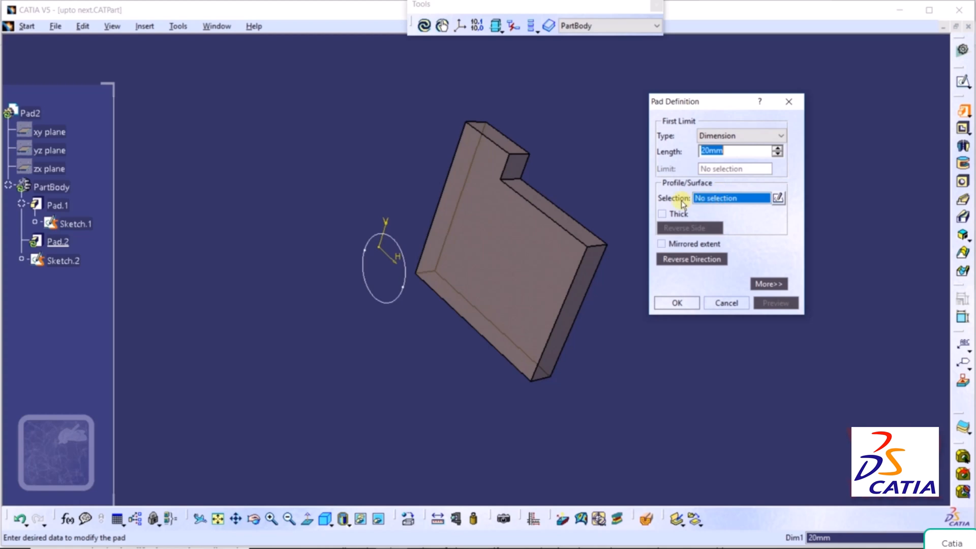
pyautogui.click(721, 198)
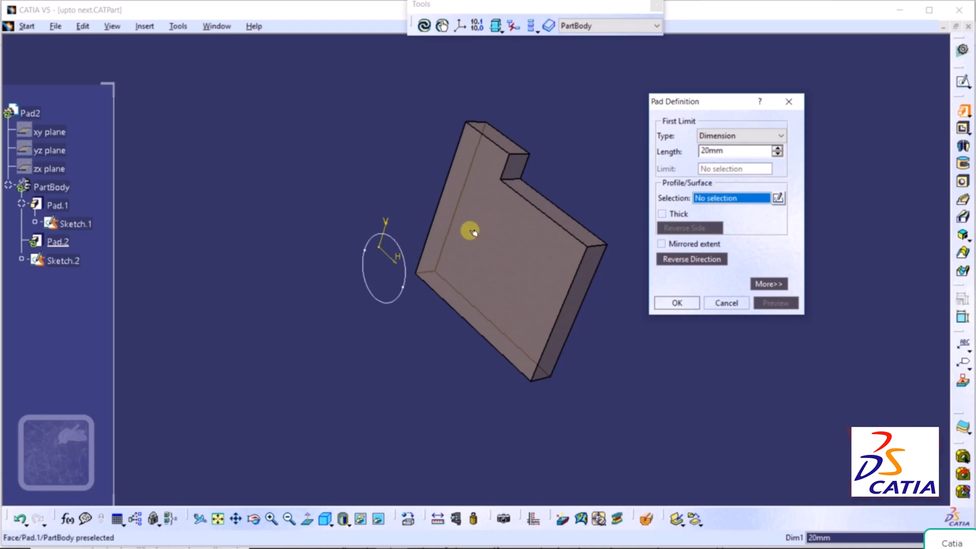
pyautogui.click(399, 288)
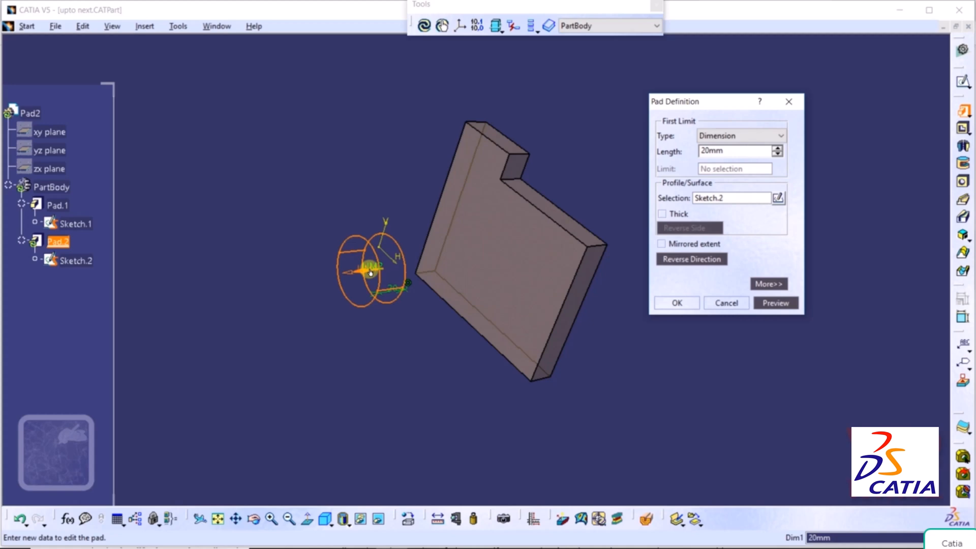
pyautogui.click(681, 258)
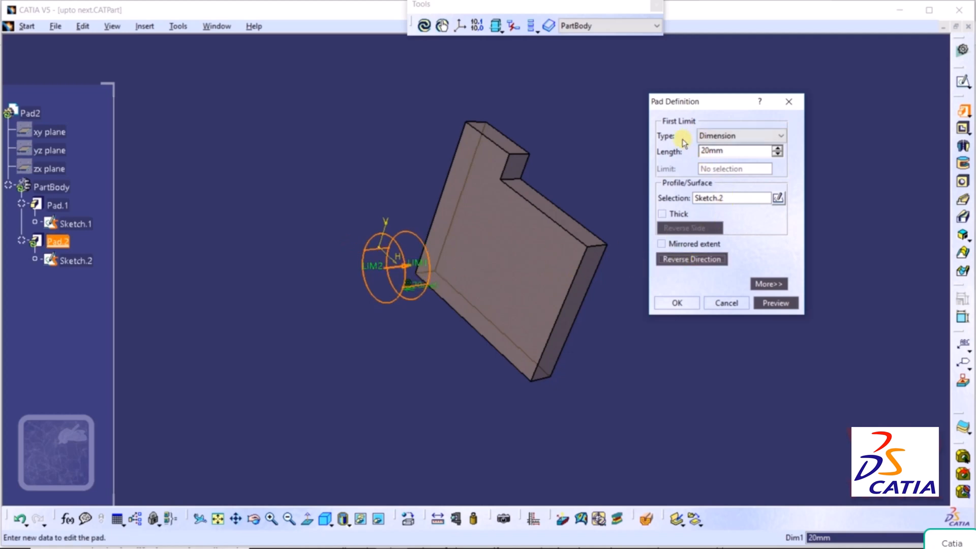
# Set the circular pad's first limit to Up to next, preview it and complete the pad.
pyautogui.click(770, 138)
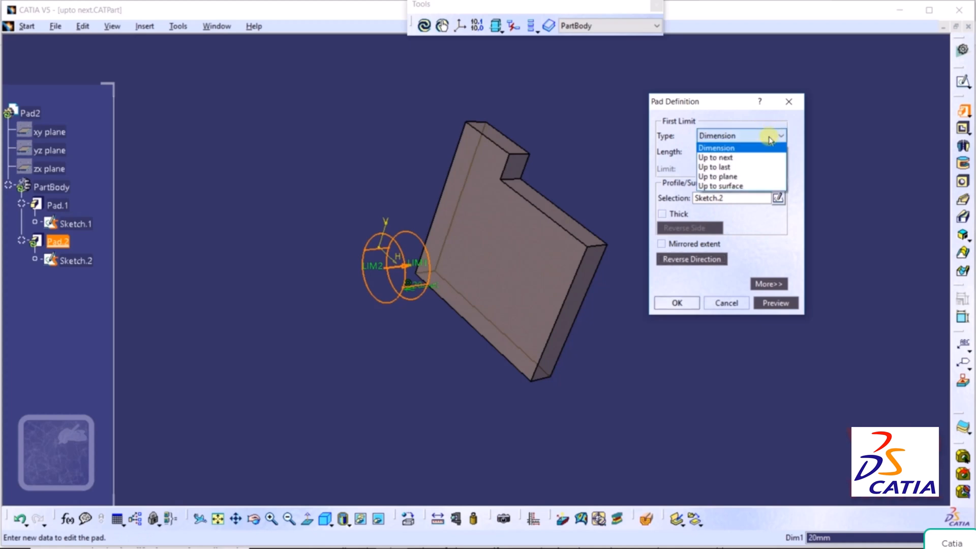
pyautogui.click(733, 161)
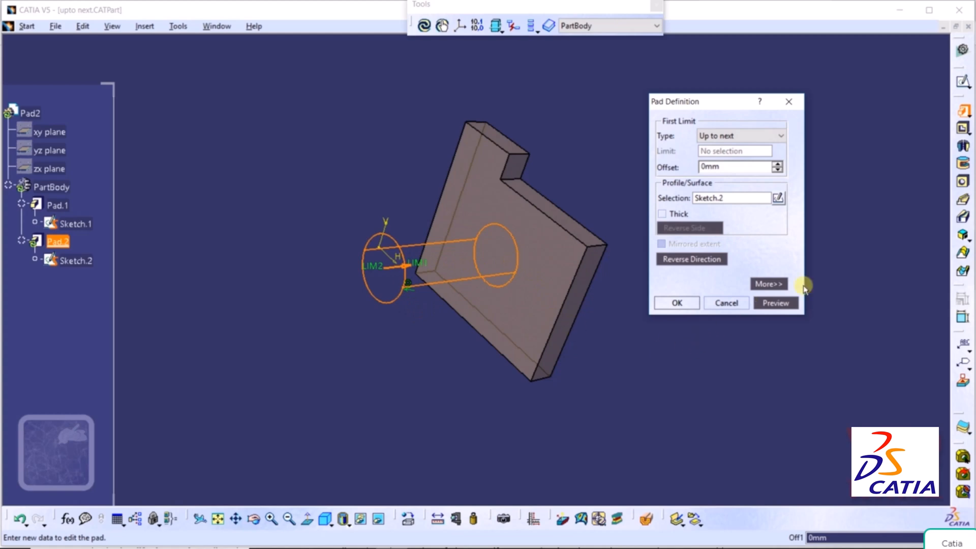
pyautogui.click(783, 305)
pyautogui.click(676, 303)
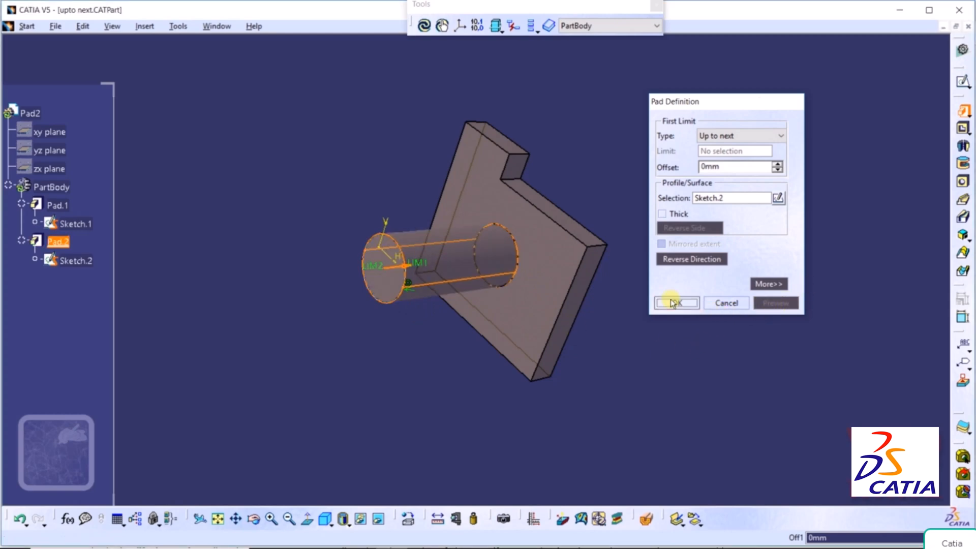
pyautogui.click(739, 194)
pyautogui.middleClick(738, 193)
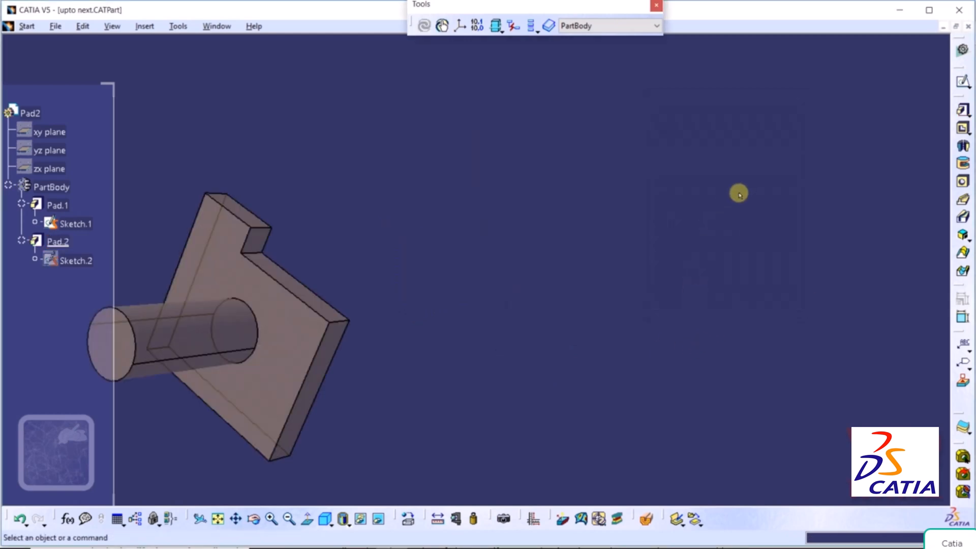
pyautogui.moveTo(496, 242); pyautogui.dragTo(747, 172, button='middle')
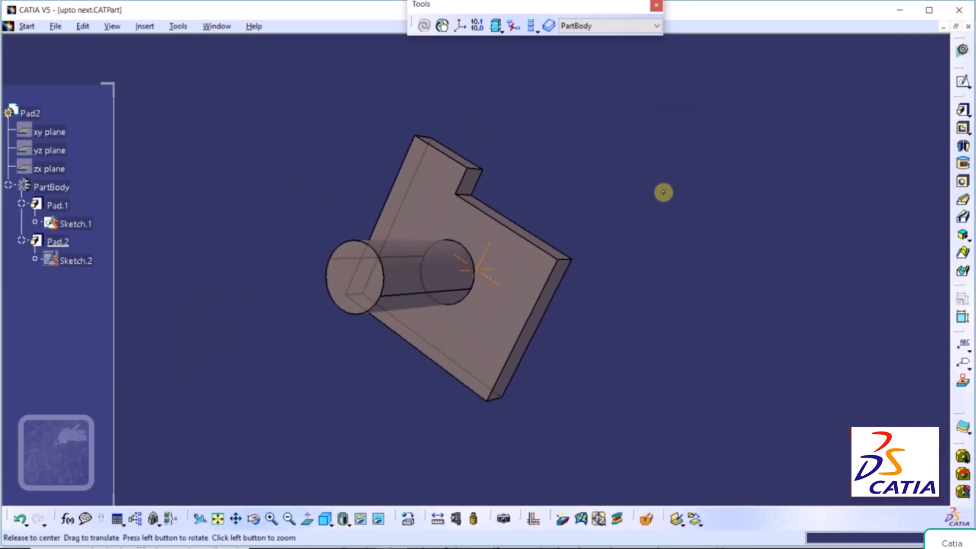
pyautogui.moveTo(663, 192); pyautogui.dragTo(557, 272, button='middle')
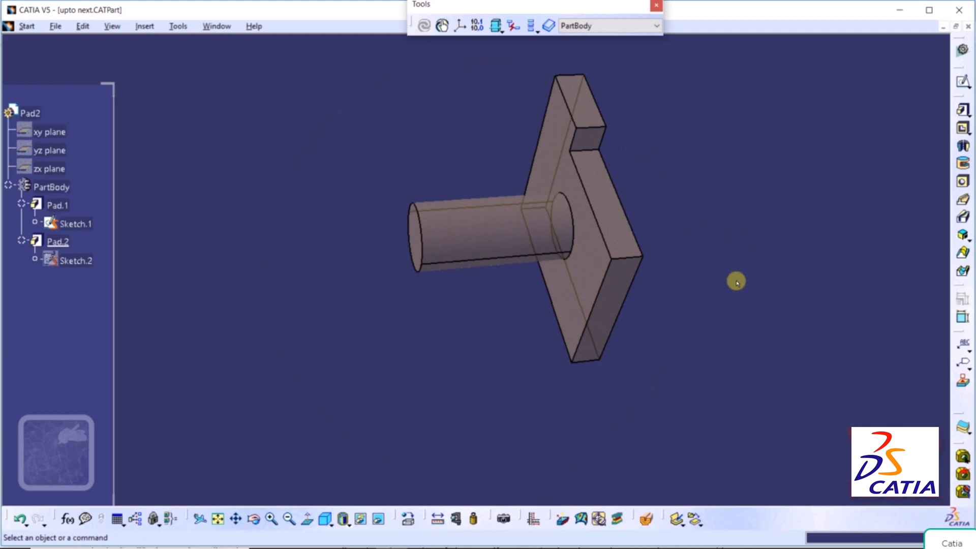
# Open the "upto last" part from the Pad project folder and turn off its ground grid display.
pyautogui.click(56, 26)
pyautogui.click(85, 77)
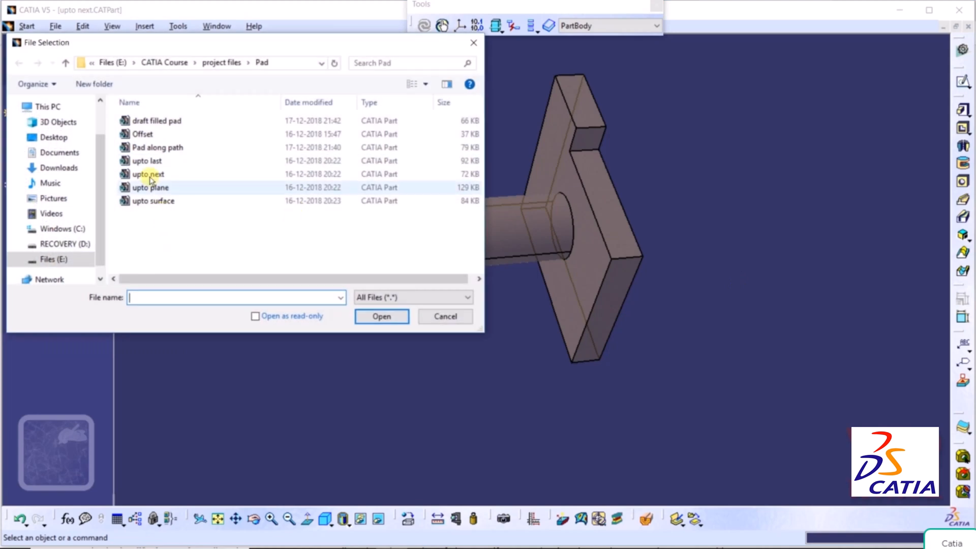
pyautogui.click(147, 161)
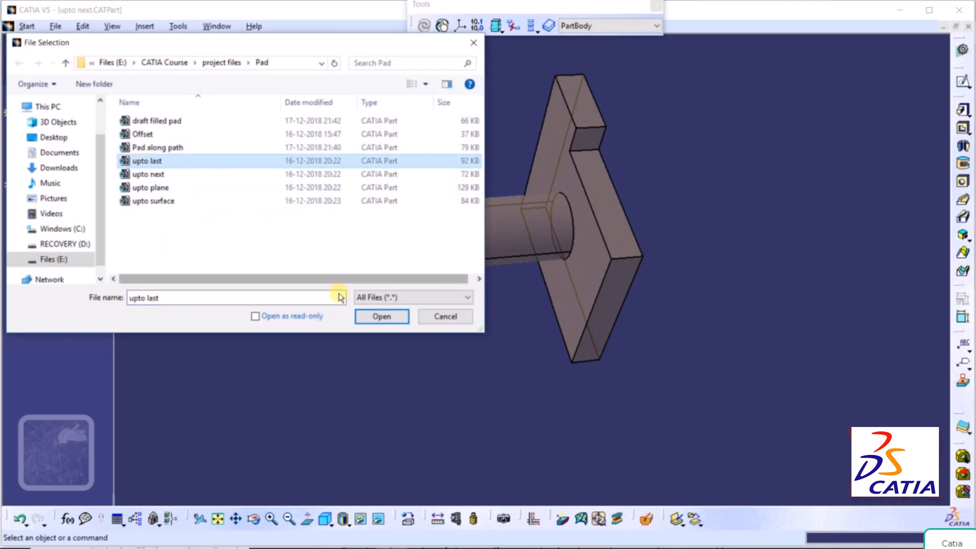
pyautogui.click(381, 316)
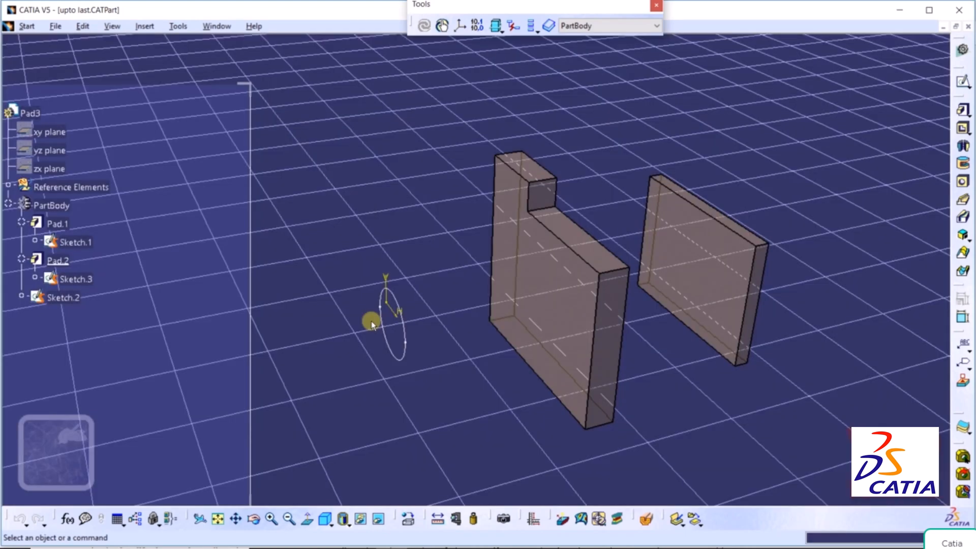
pyautogui.click(112, 26)
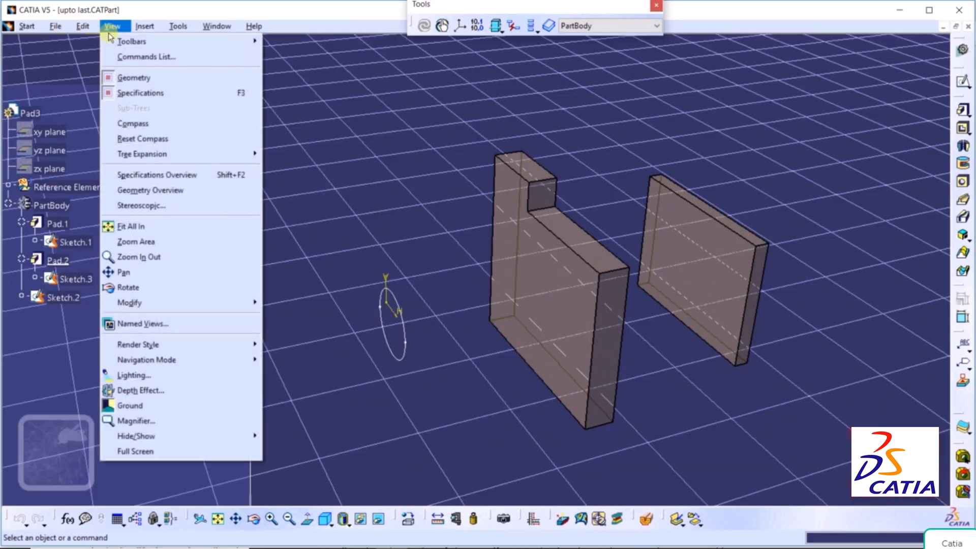
pyautogui.click(135, 405)
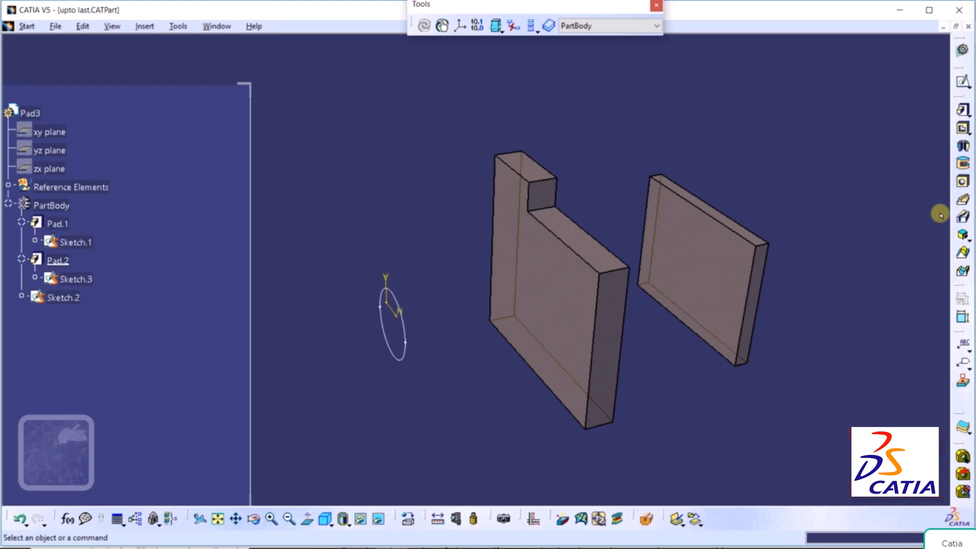
# Start a pad on the circle sketch beside the two plates and reverse its direction toward them.
pyautogui.click(960, 83)
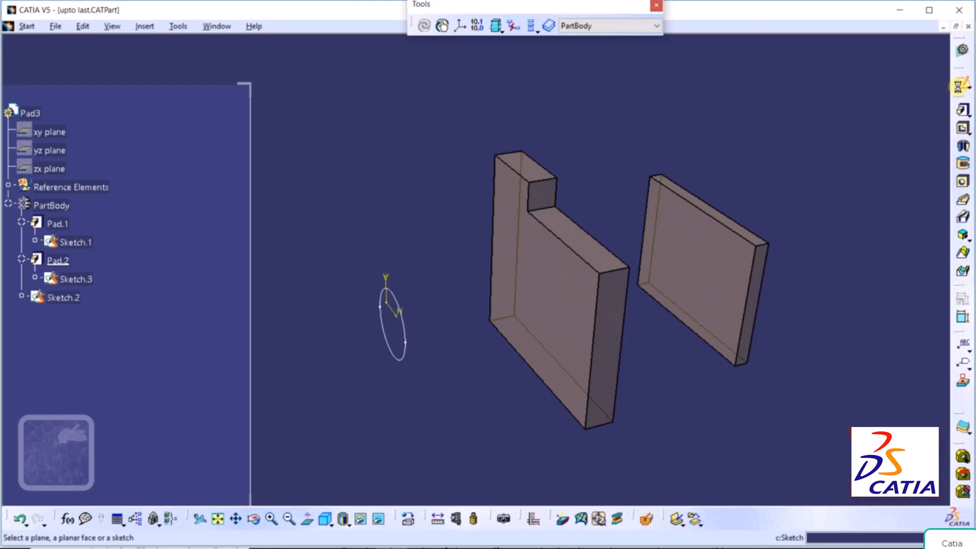
pyautogui.click(967, 116)
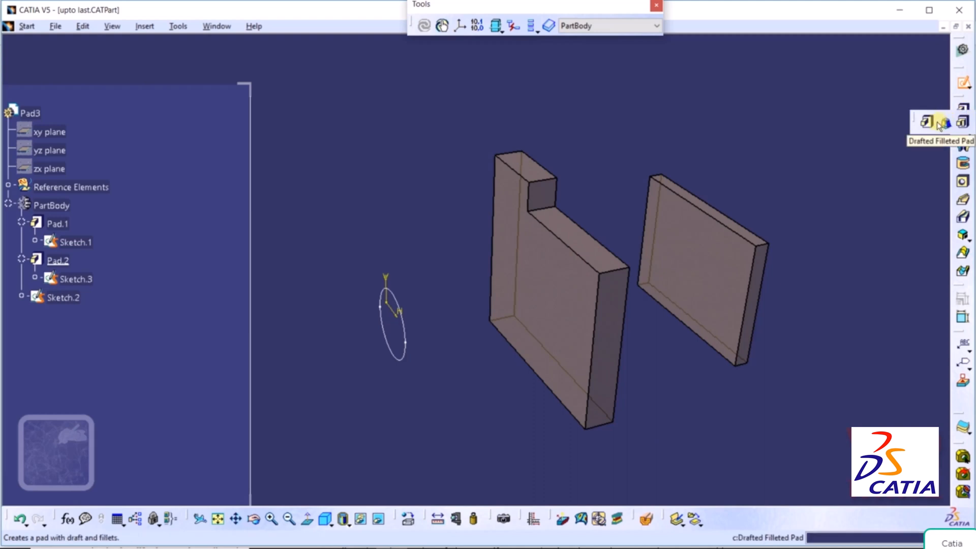
pyautogui.click(933, 126)
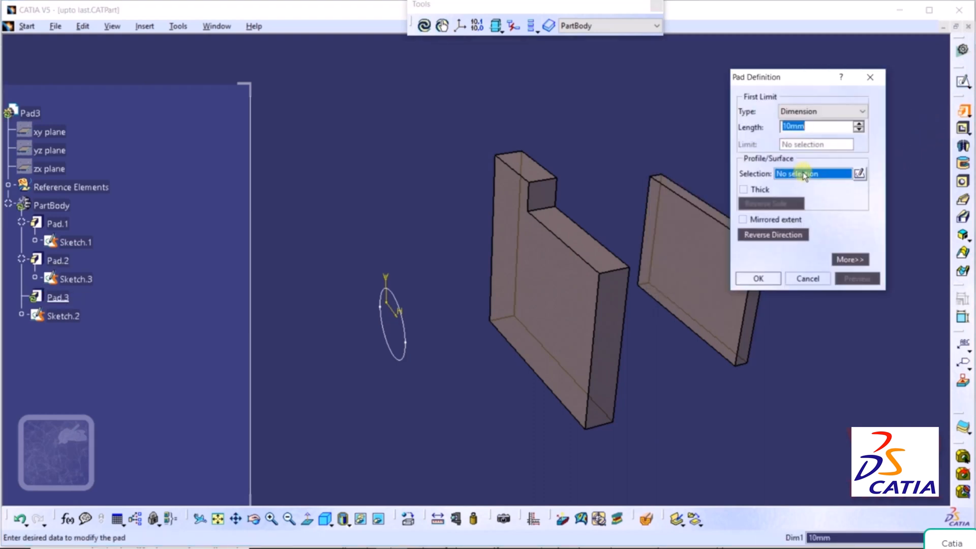
pyautogui.click(797, 174)
pyautogui.click(405, 333)
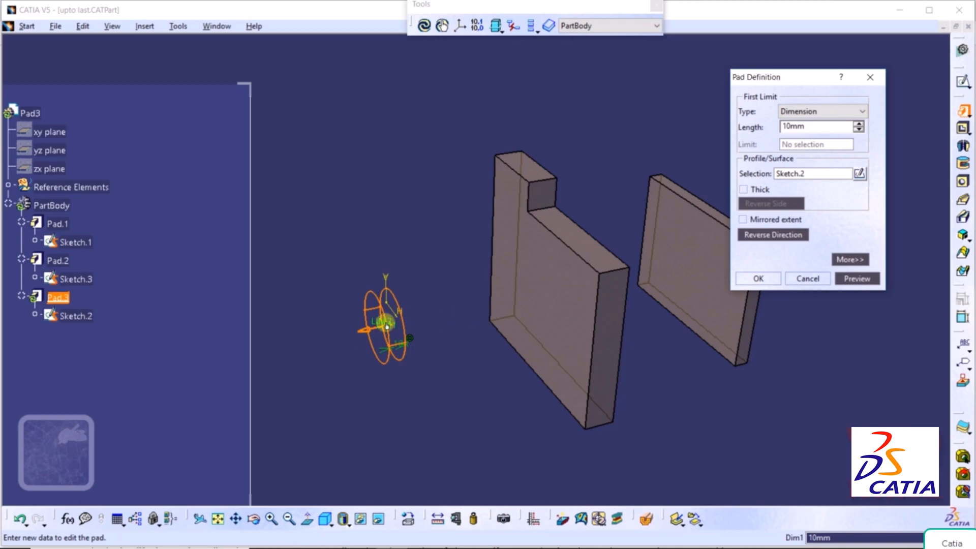
pyautogui.click(762, 235)
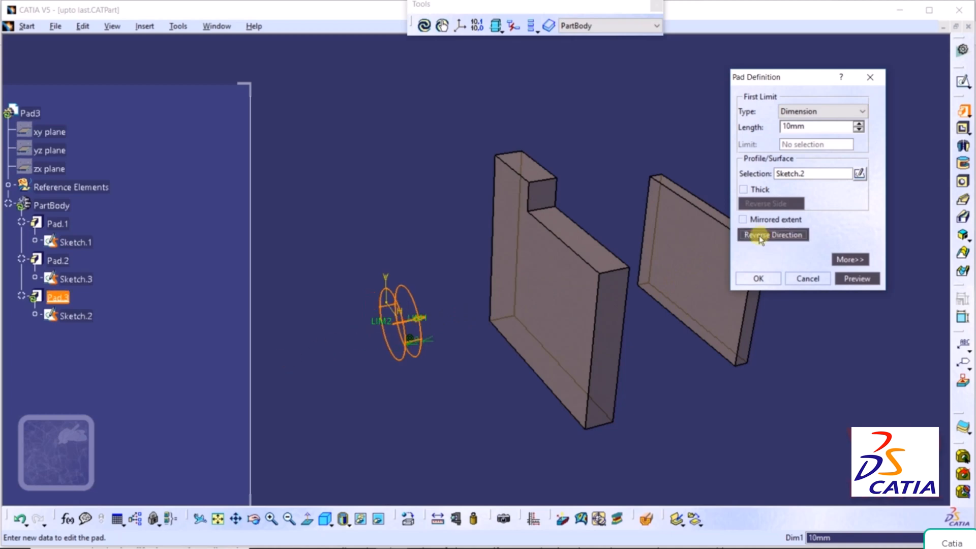
# Set the pad's first limit to Up to last, preview it and complete the pad through to the far plate.
pyautogui.click(814, 117)
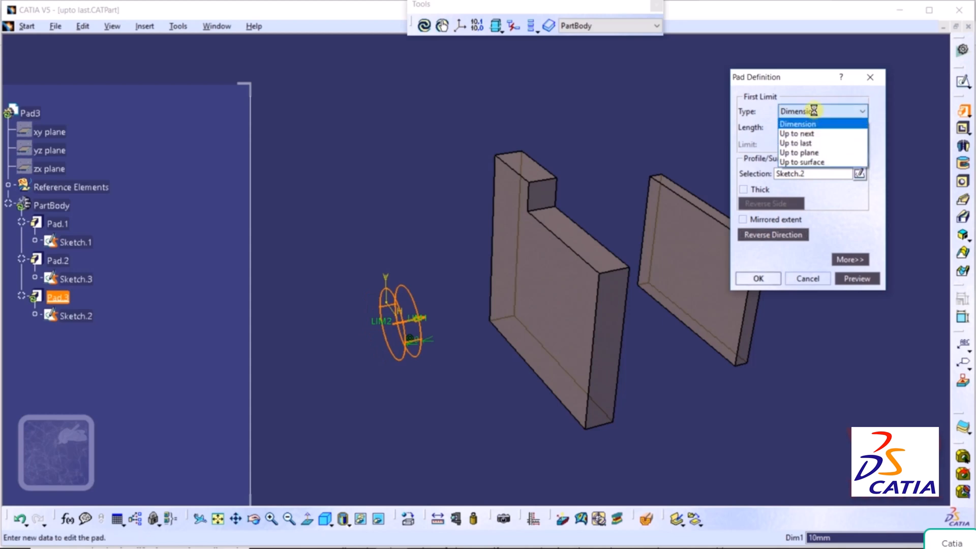
pyautogui.click(814, 144)
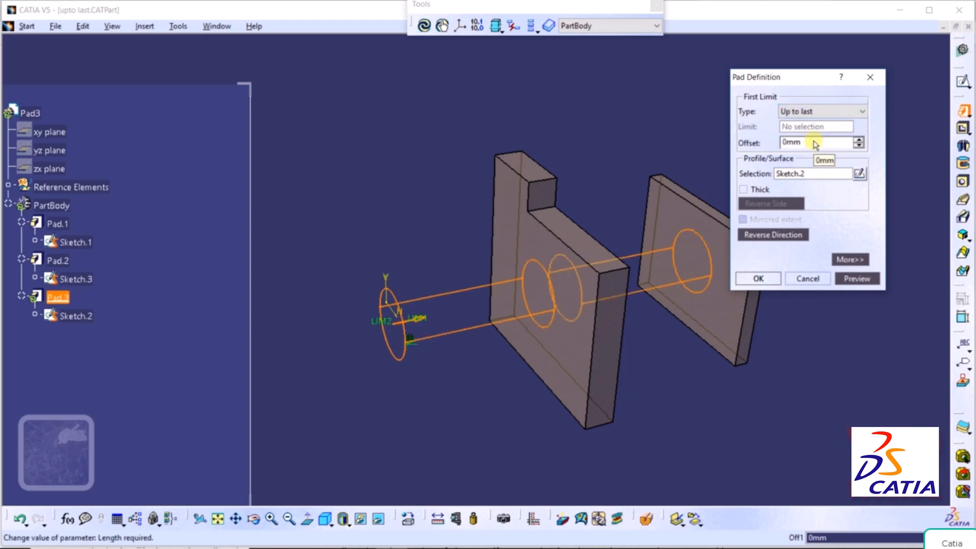
pyautogui.click(853, 279)
pyautogui.moveTo(783, 82); pyautogui.dragTo(838, 106)
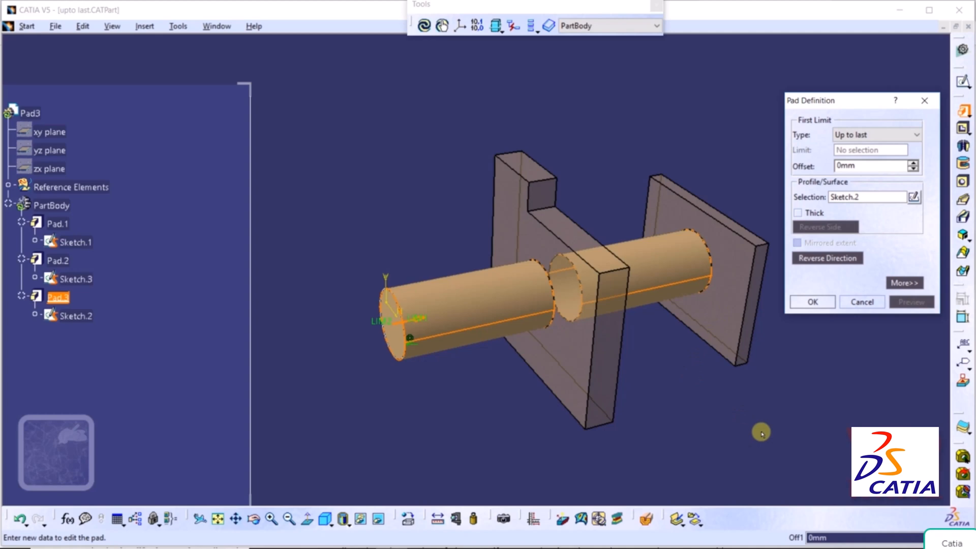
pyautogui.click(812, 302)
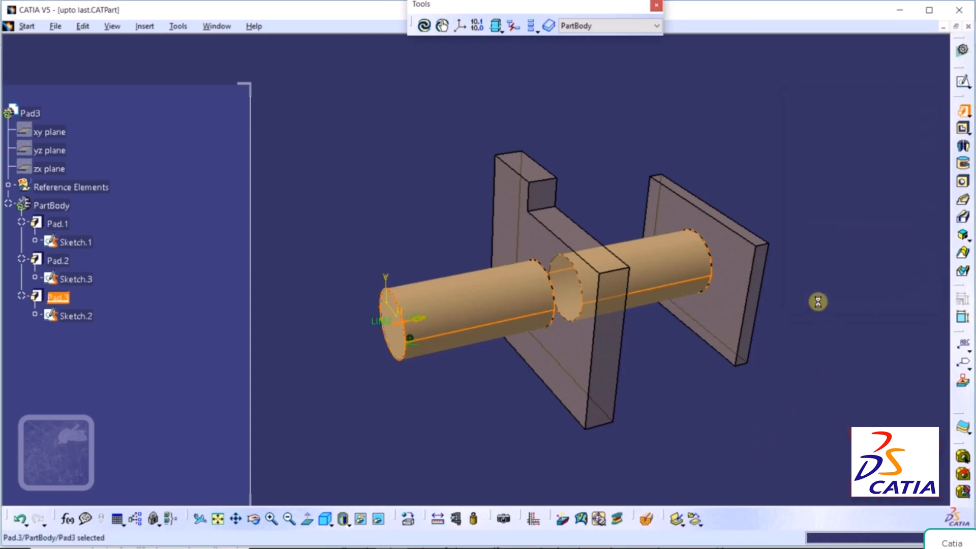
pyautogui.moveTo(824, 255); pyautogui.dragTo(656, 218, button='middle')
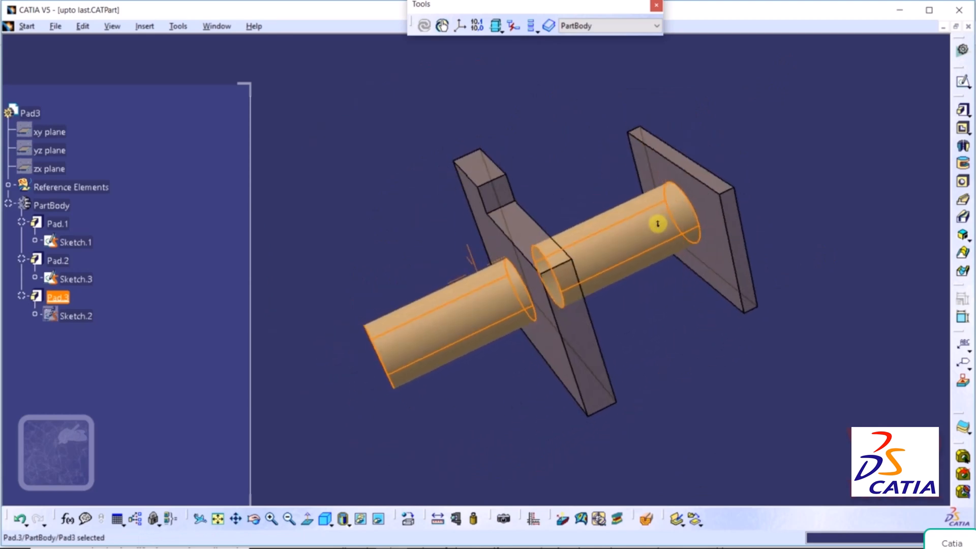
pyautogui.click(361, 148)
# Open the "upto plane" part from the Pad project folder and turn off its ground grid display.
pyautogui.click(56, 27)
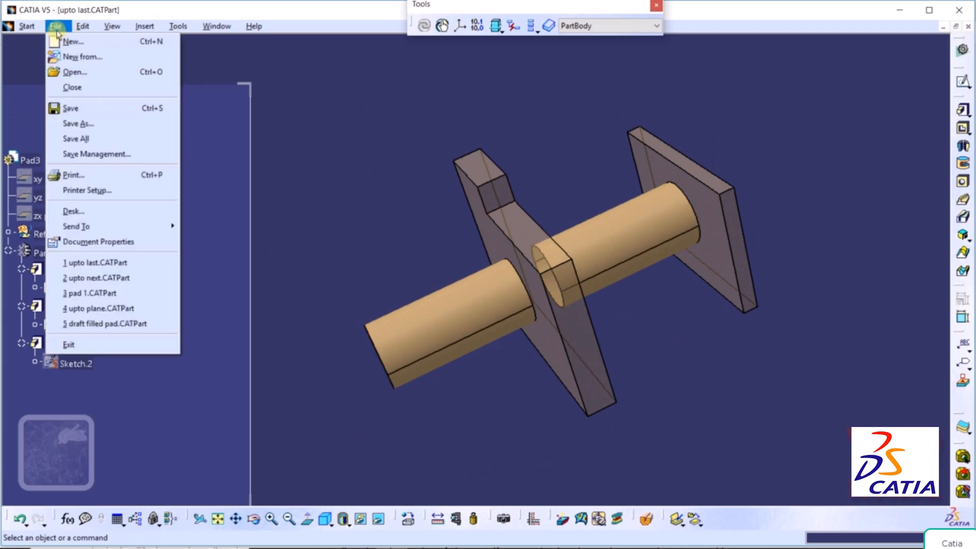
pyautogui.click(76, 73)
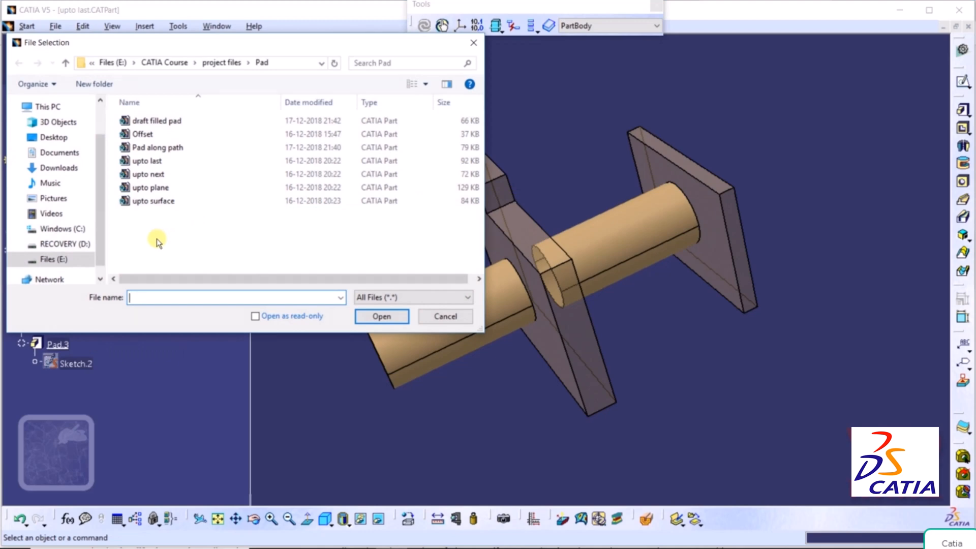
pyautogui.click(150, 188)
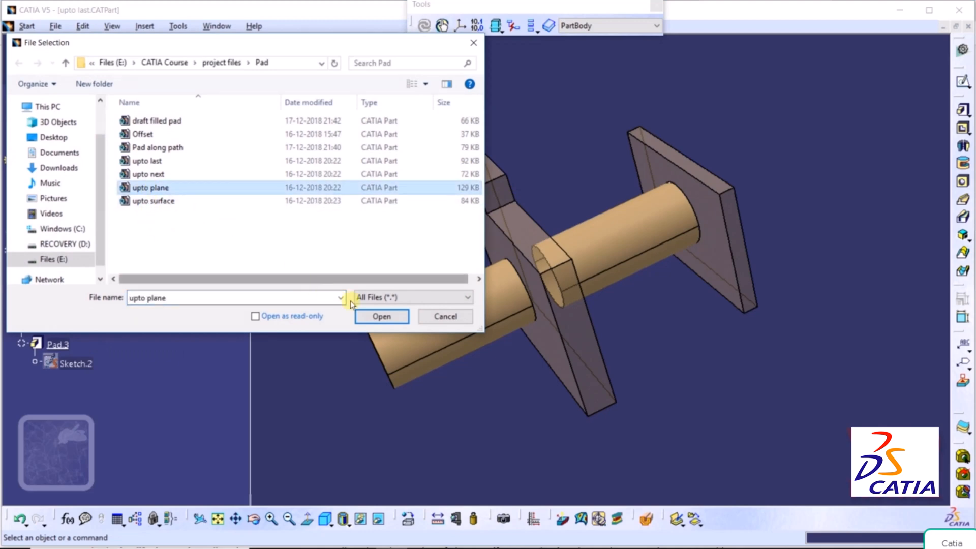
pyautogui.click(381, 316)
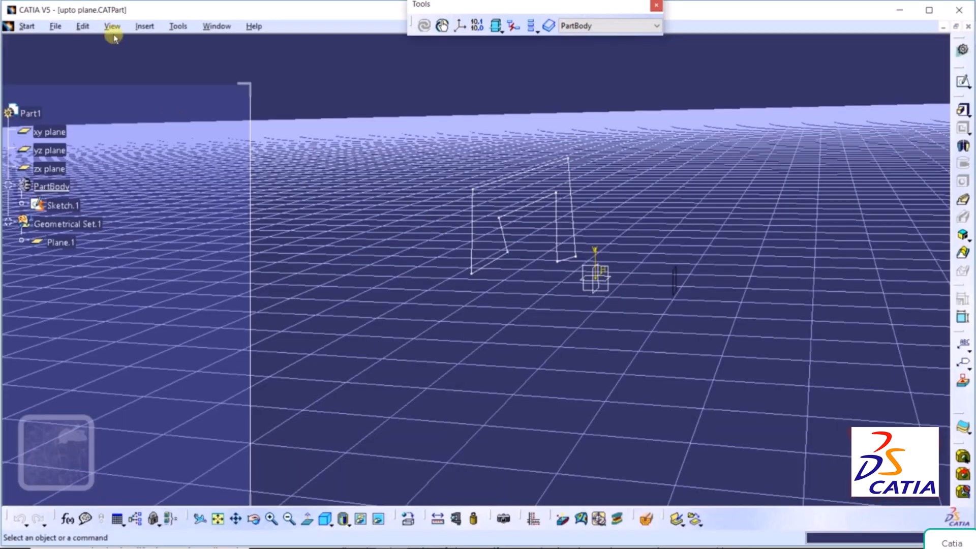
pyautogui.click(113, 30)
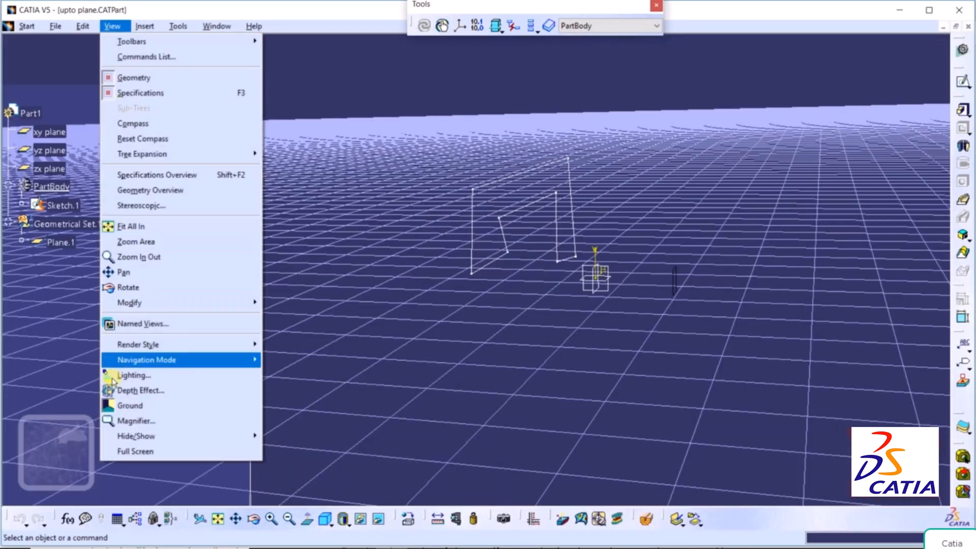
pyautogui.click(133, 405)
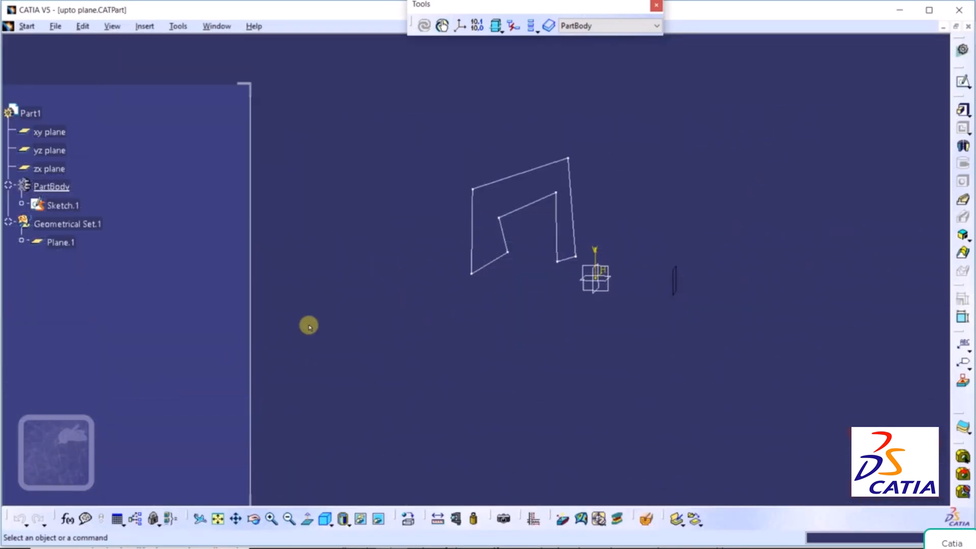
# Start a pad using the notched profile sketch as its profile.
pyautogui.moveTo(249, 342); pyautogui.dragTo(139, 349)
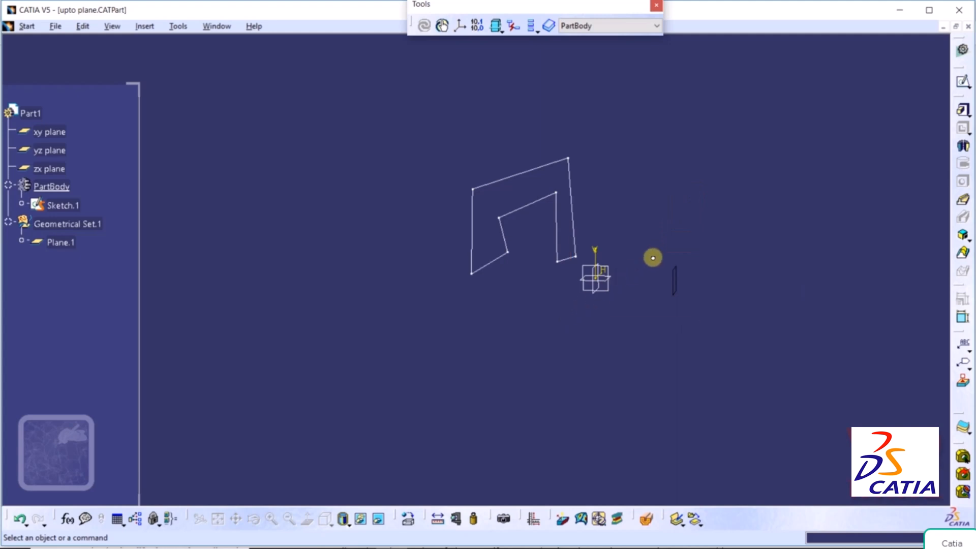
pyautogui.moveTo(694, 187)
pyautogui.mouseDown(button='middle')
pyautogui.moveTo(688, 173)
pyautogui.moveTo(592, 257)
pyautogui.moveTo(588, 224)
pyautogui.moveTo(659, 180)
pyautogui.moveTo(697, 264)
pyautogui.moveTo(586, 289)
pyautogui.moveTo(651, 276)
pyautogui.moveTo(656, 175)
pyautogui.mouseUp(button='middle')
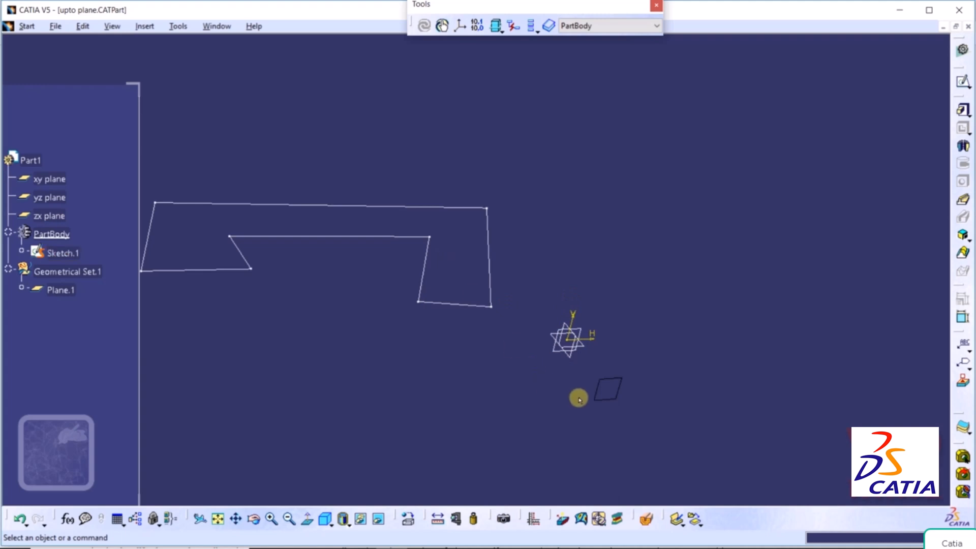
pyautogui.click(330, 523)
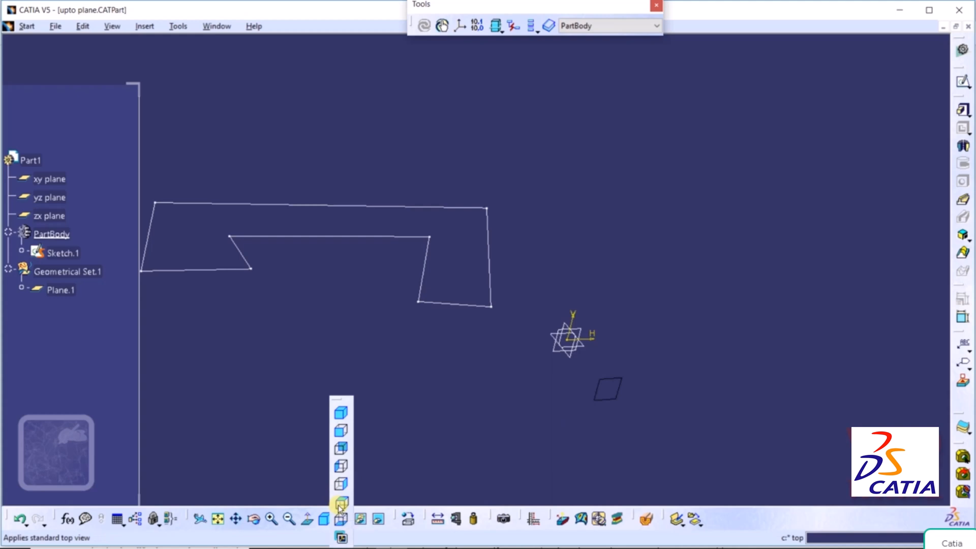
pyautogui.click(339, 504)
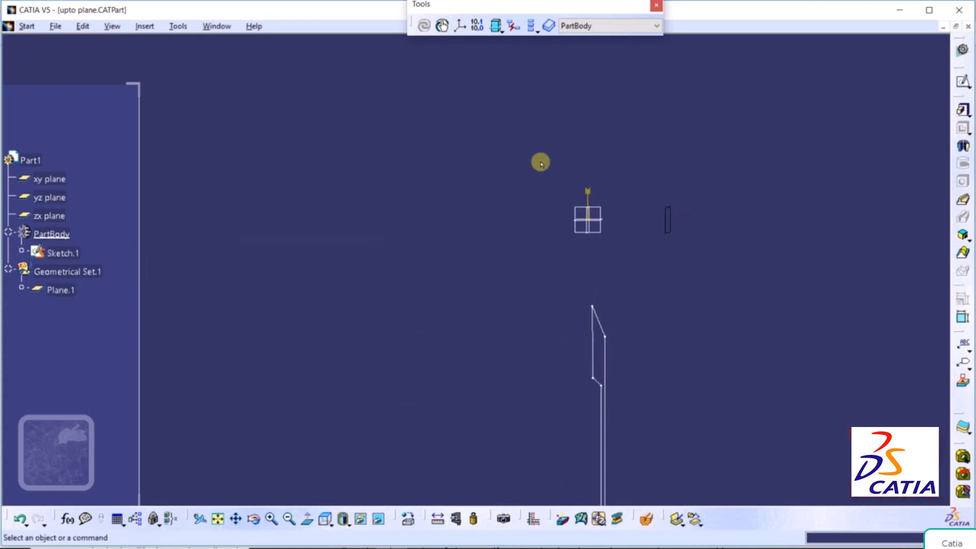
pyautogui.click(331, 524)
pyautogui.click(343, 410)
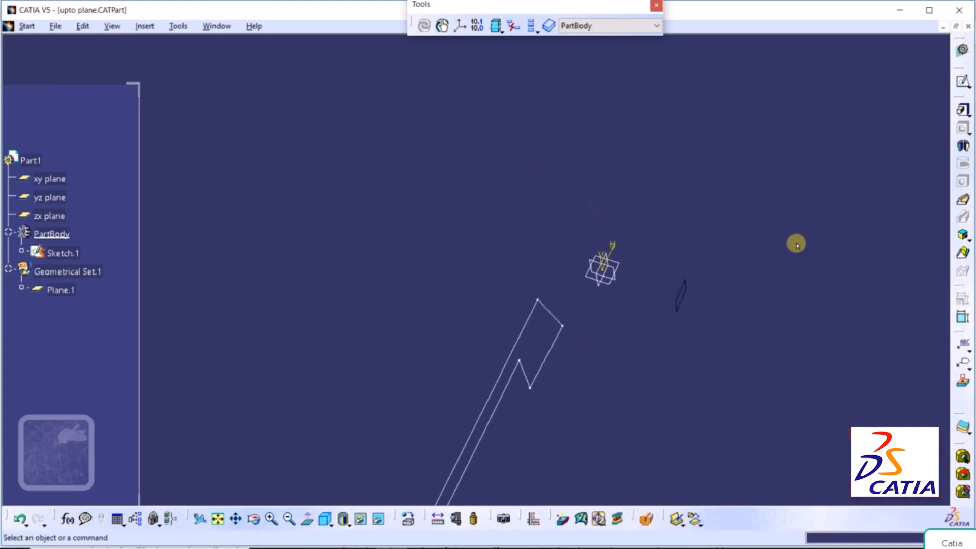
pyautogui.click(962, 110)
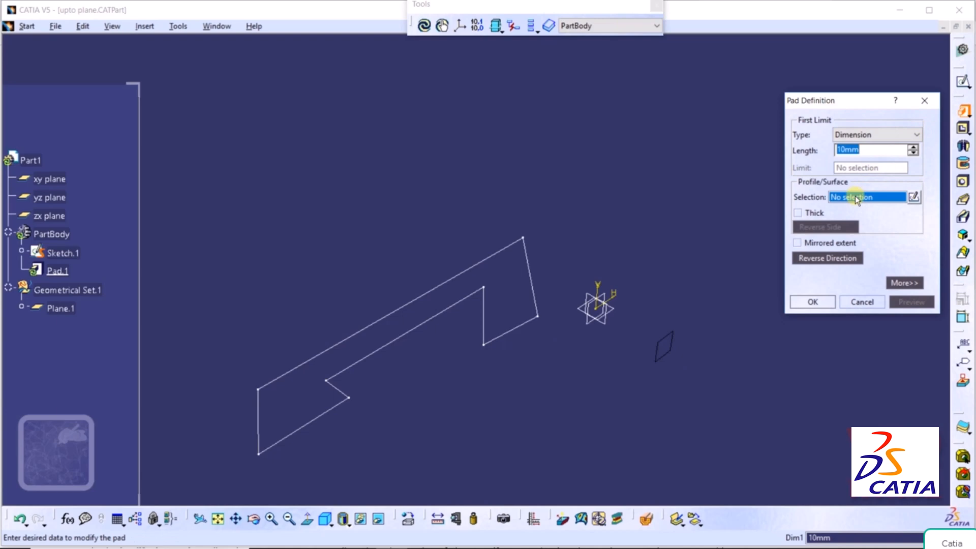
pyautogui.click(445, 289)
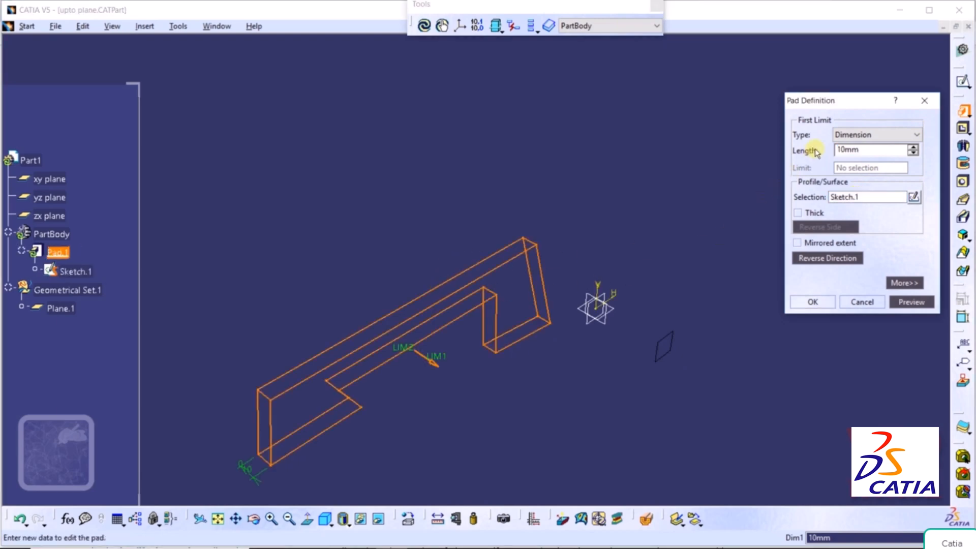
# Set the pad's first limit to Up to plane with Plane.1 as the limit, preview it and complete the pad.
pyautogui.click(845, 135)
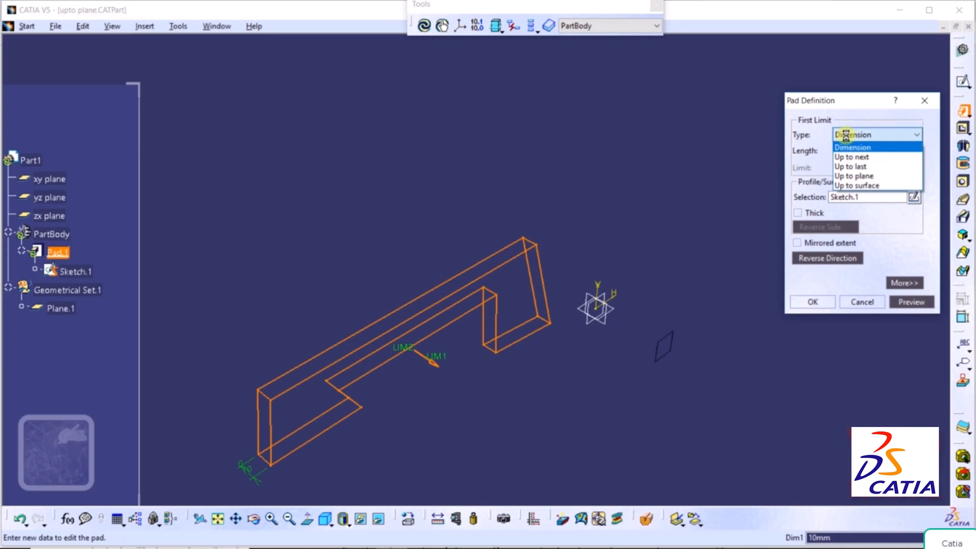
pyautogui.click(855, 176)
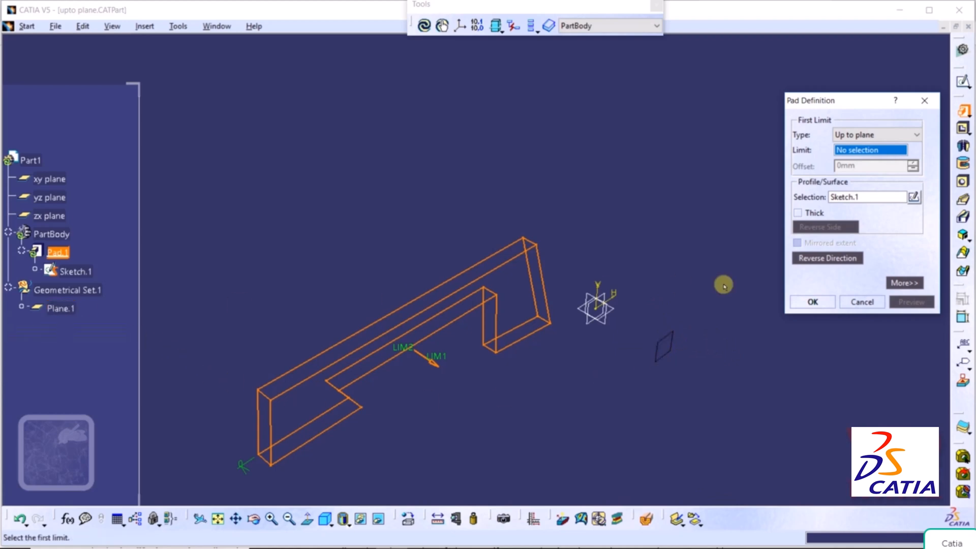
pyautogui.click(665, 341)
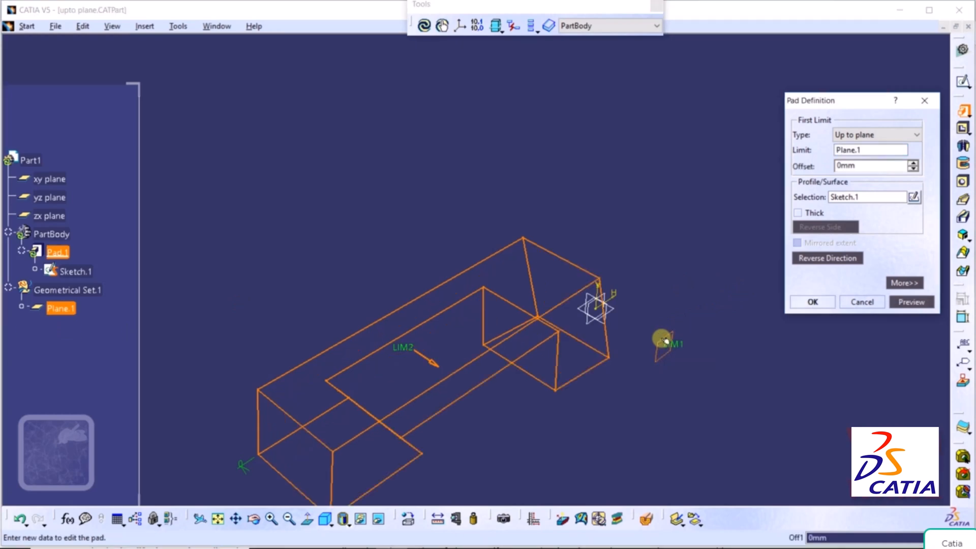
pyautogui.click(901, 305)
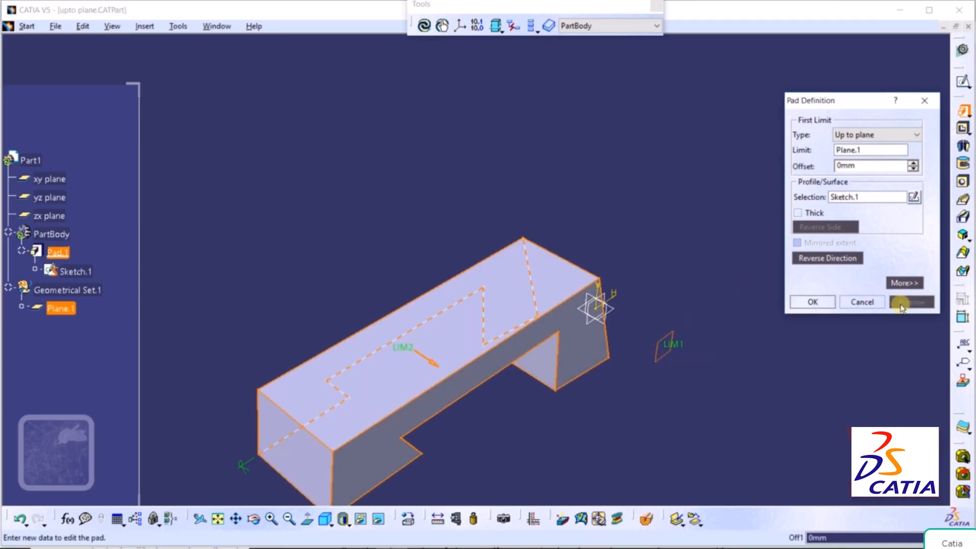
pyautogui.click(808, 303)
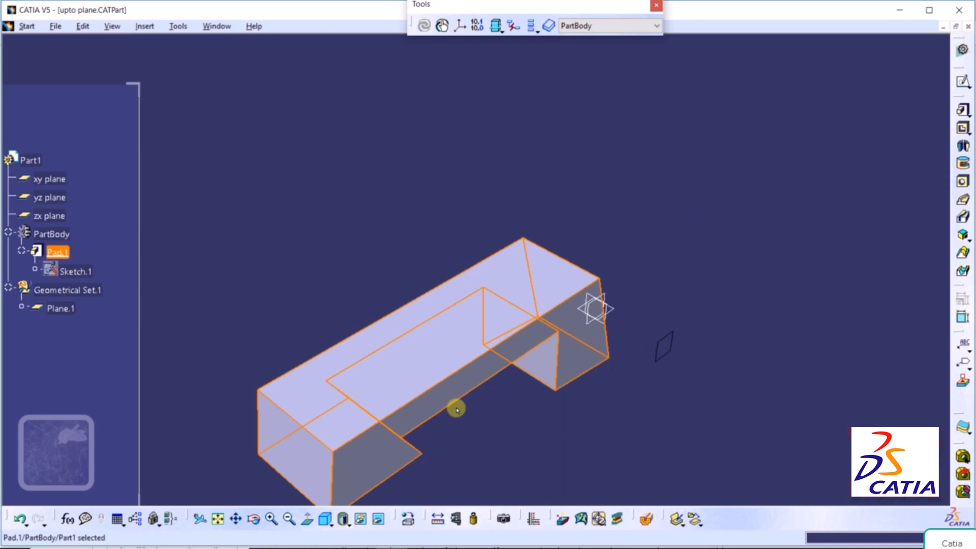
pyautogui.click(330, 524)
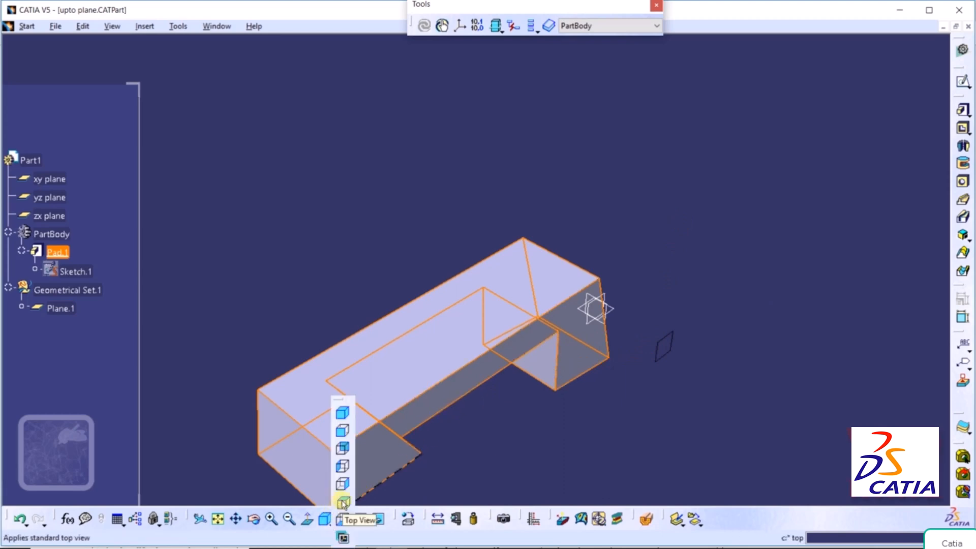
pyautogui.click(343, 503)
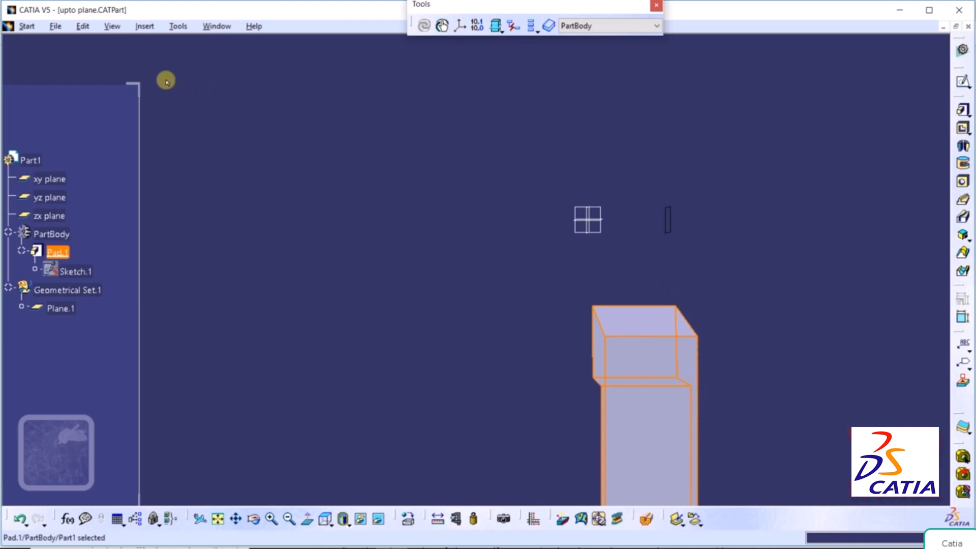
# Open the "upto surface" part from the Pad project folder and turn off its ground grid display.
pyautogui.click(57, 26)
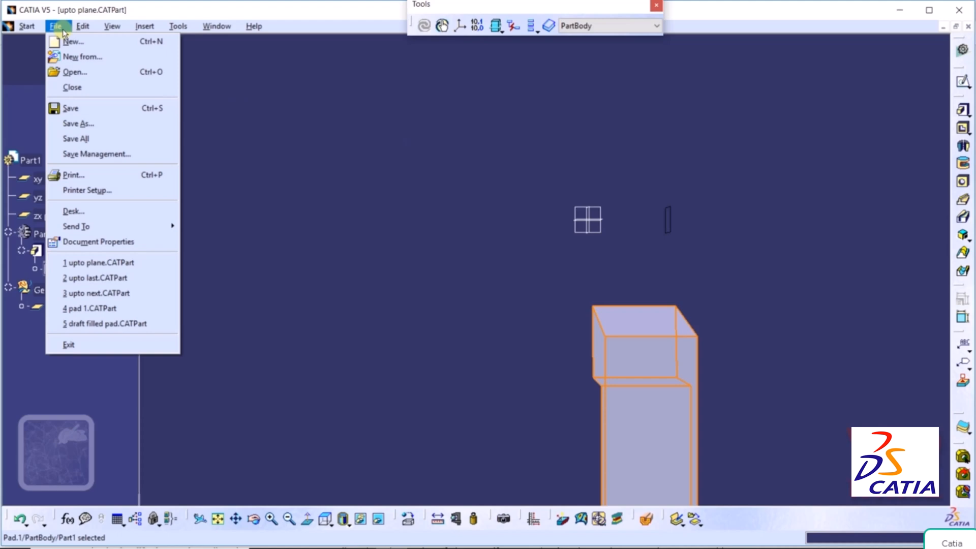
pyautogui.click(71, 71)
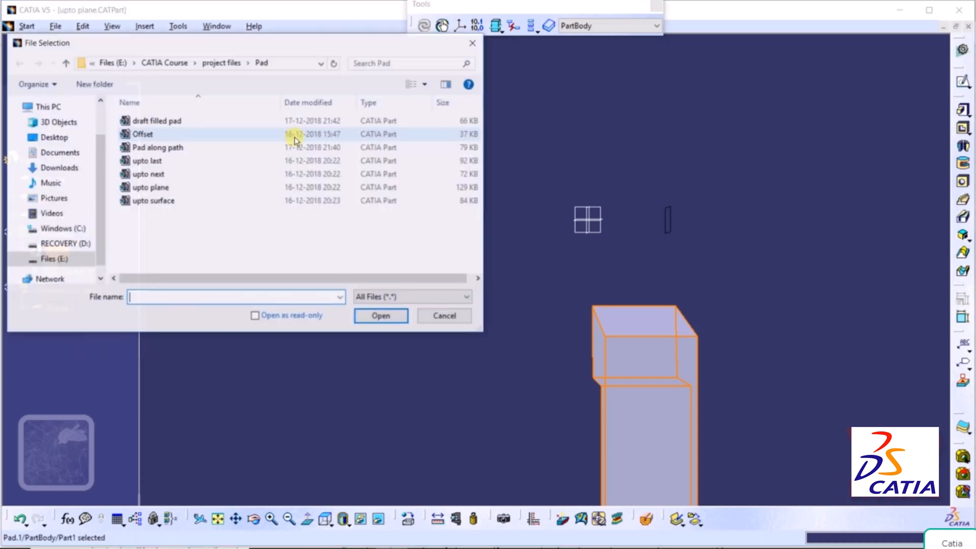
pyautogui.click(167, 202)
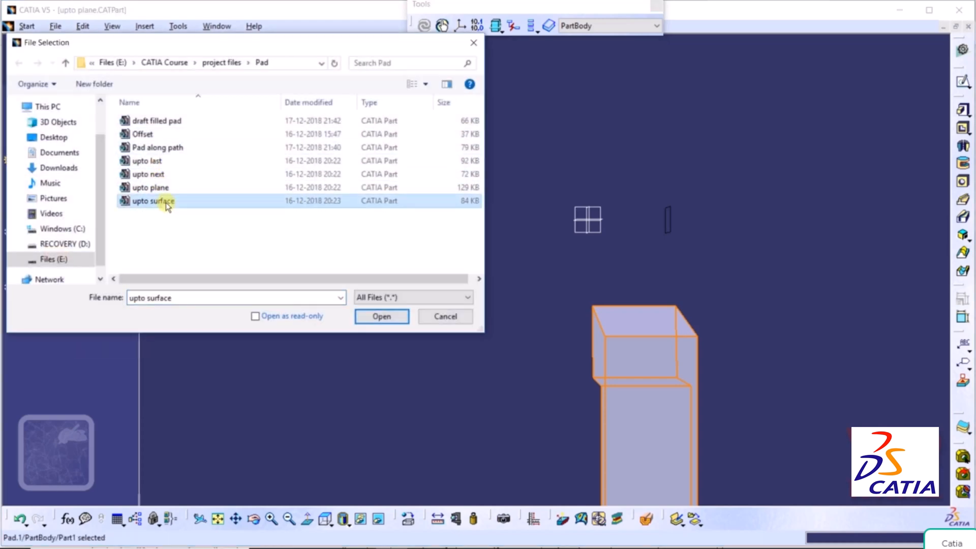
pyautogui.click(381, 316)
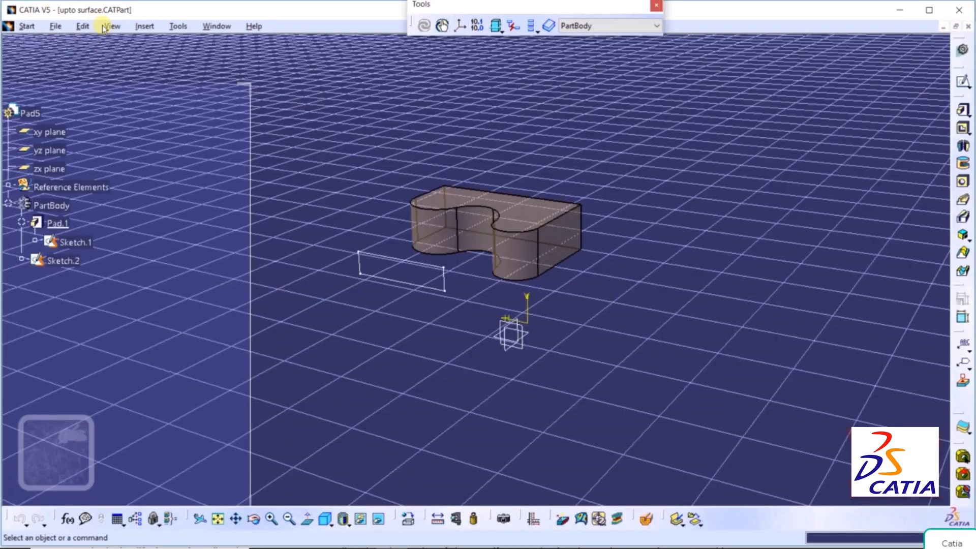
pyautogui.click(107, 26)
pyautogui.click(131, 405)
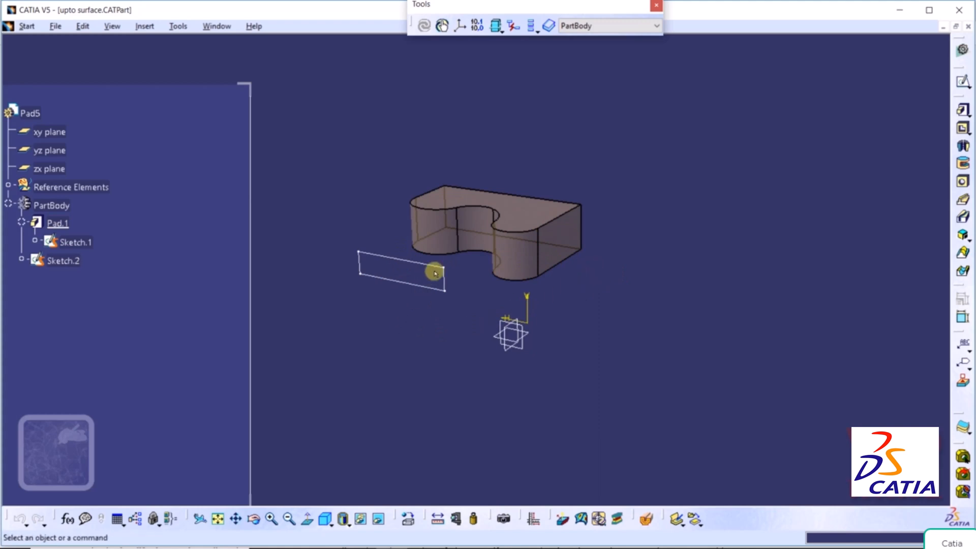
# Start a pad on the rectangular sketch facing the curved side of the block.
pyautogui.click(467, 229)
pyautogui.click(808, 193)
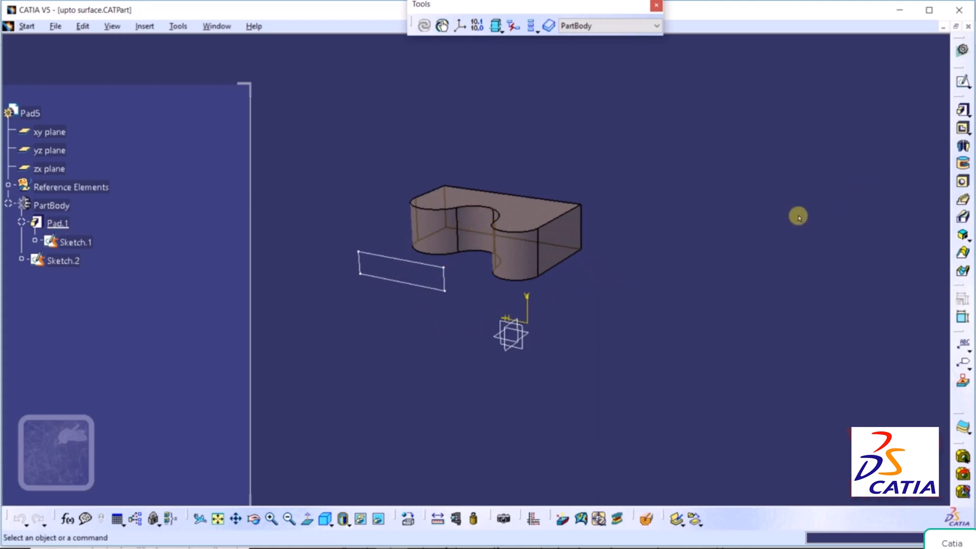
pyautogui.click(962, 113)
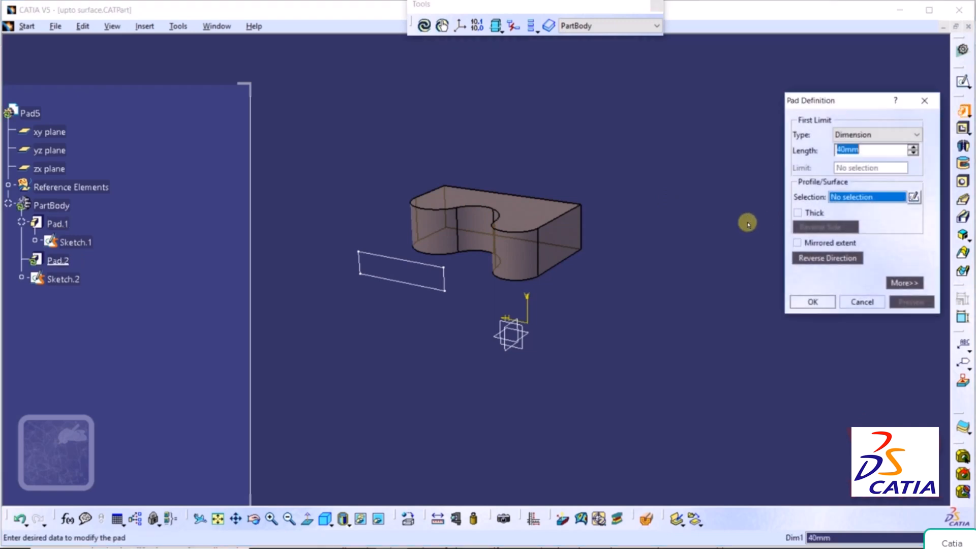
pyautogui.moveTo(640, 229); pyautogui.dragTo(336, 320, button='middle')
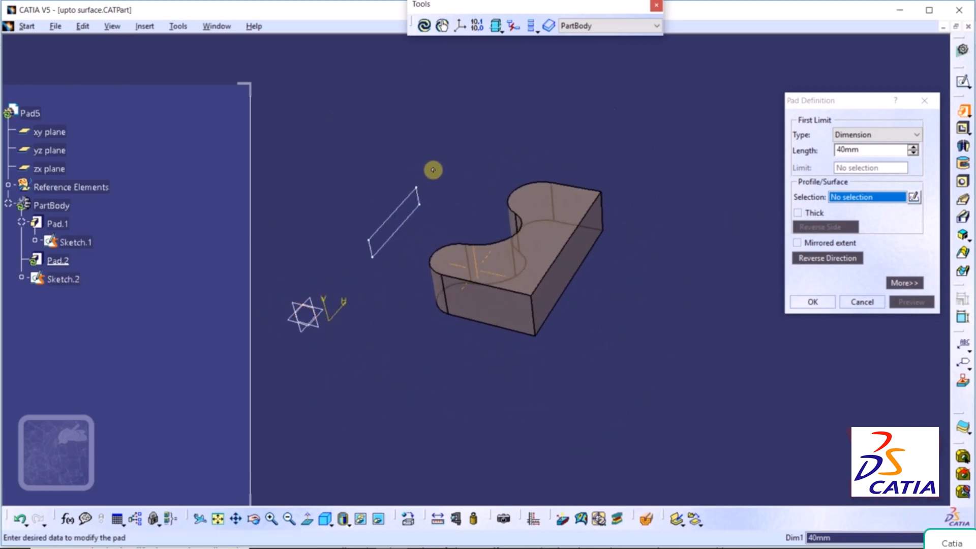
pyautogui.moveTo(433, 170); pyautogui.dragTo(468, 125, button='middle')
pyautogui.moveTo(251, 198); pyautogui.dragTo(143, 220)
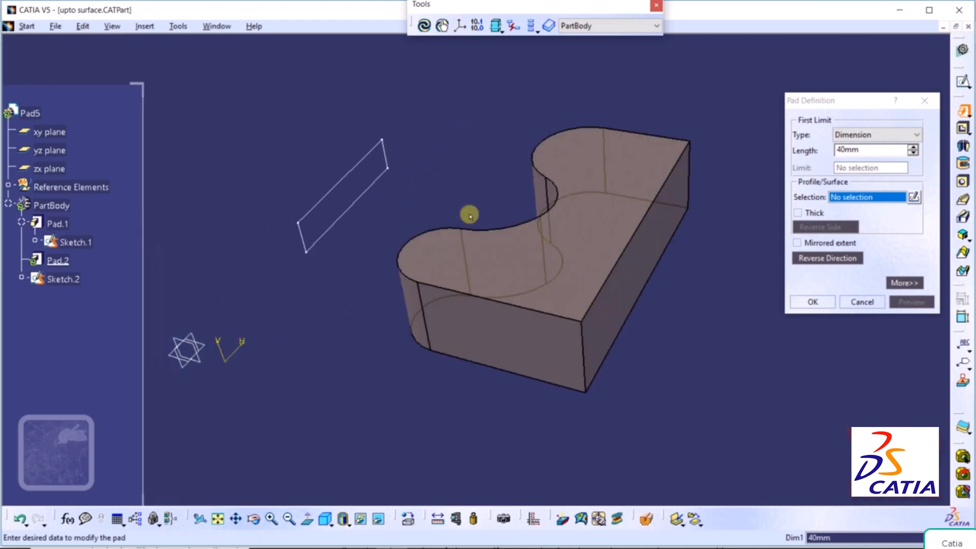
pyautogui.click(858, 199)
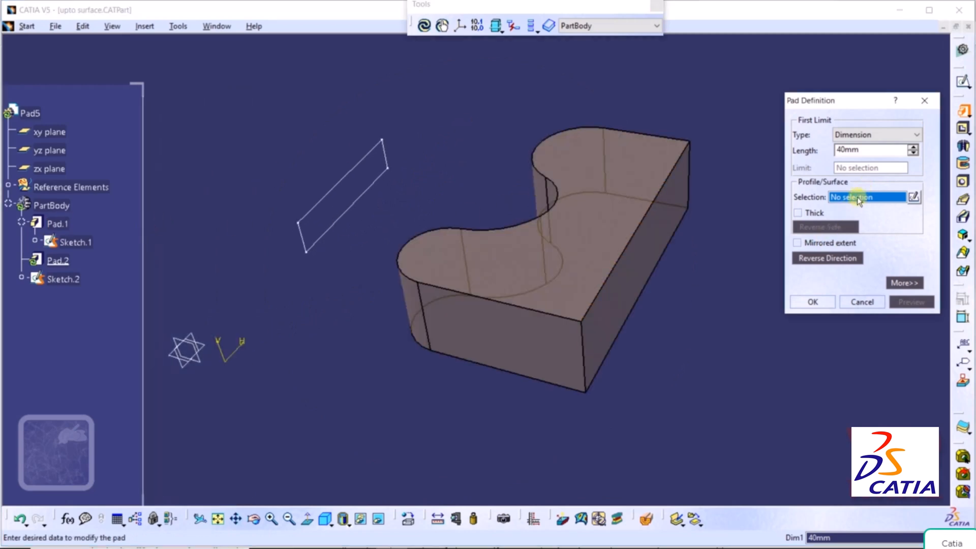
pyautogui.click(339, 186)
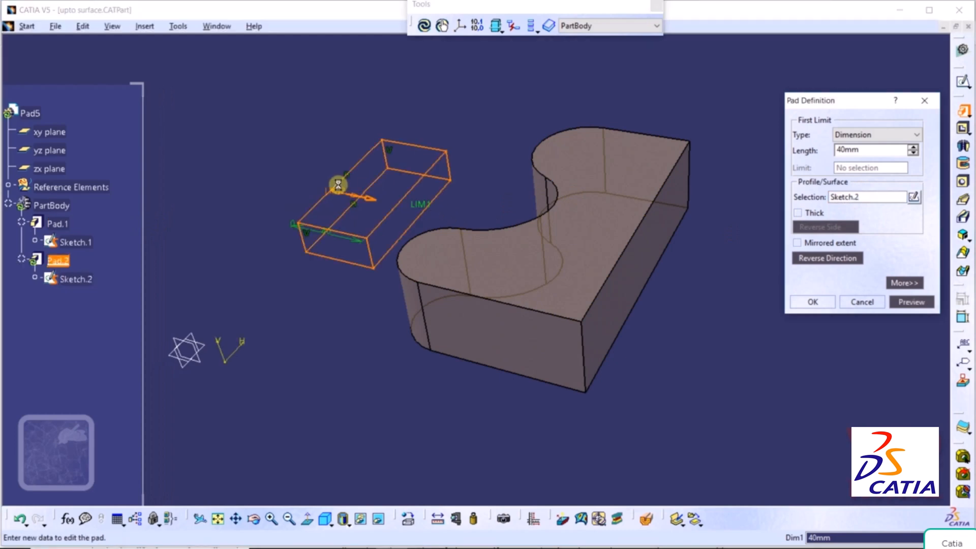
# Set the pad's first limit to Up to surface, using the block's curved face as the limit, and complete the pad.
pyautogui.click(858, 136)
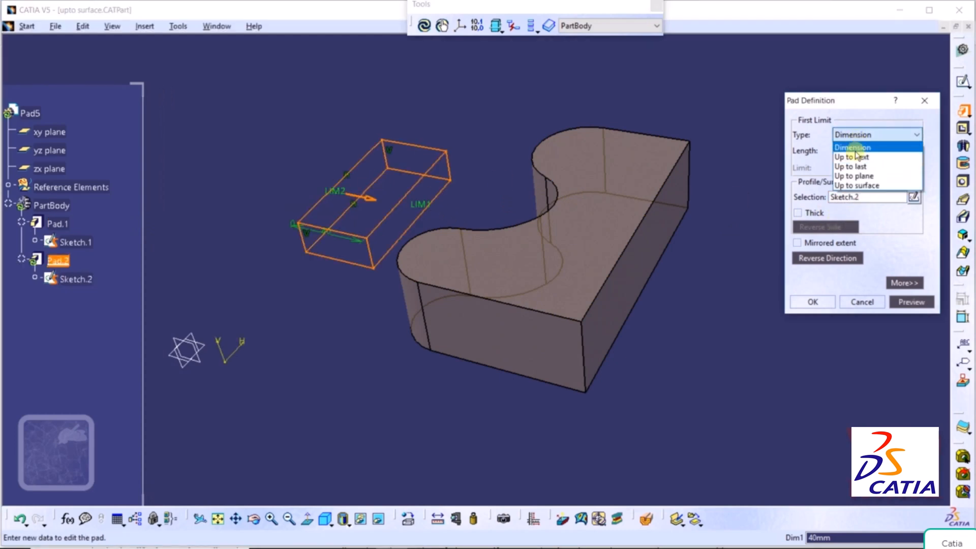
pyautogui.click(858, 186)
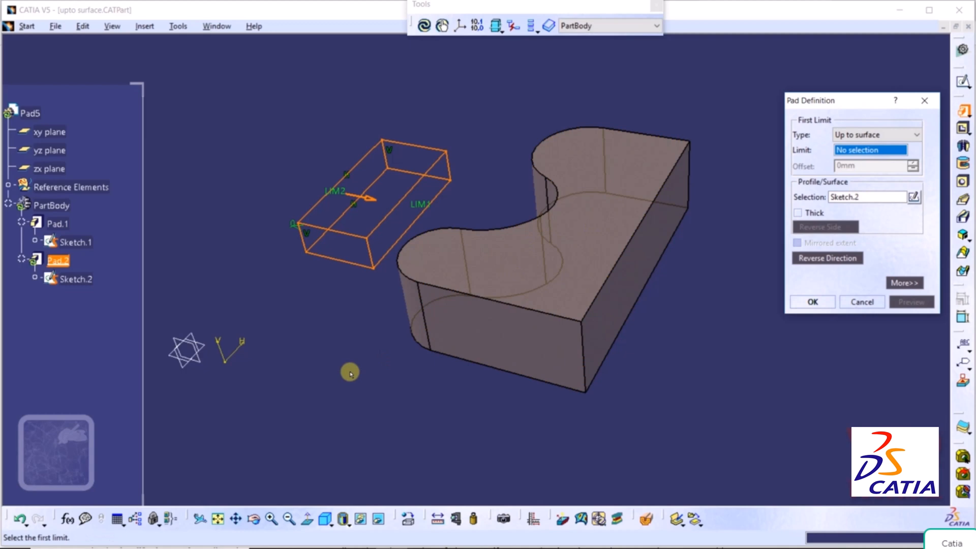
pyautogui.moveTo(349, 374); pyautogui.dragTo(673, 394, button='middle')
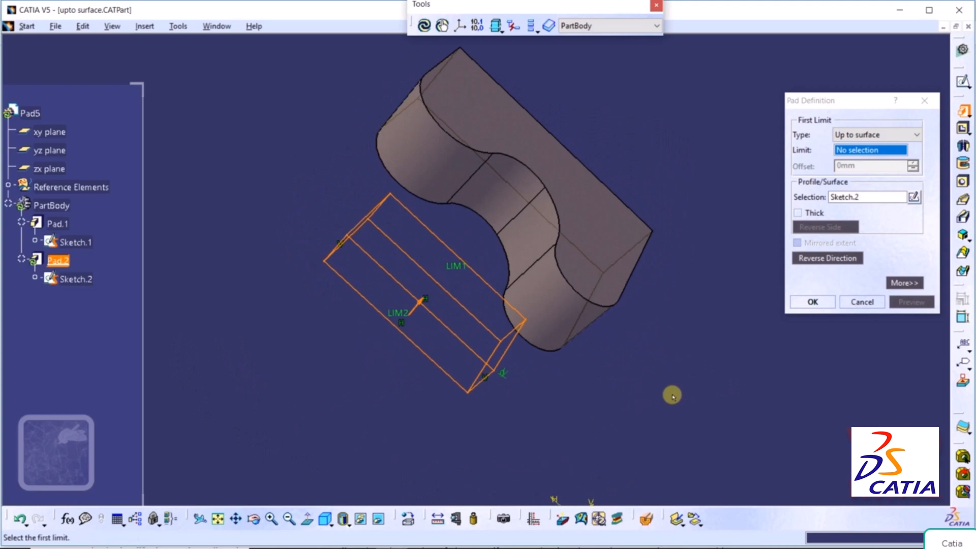
pyautogui.click(494, 189)
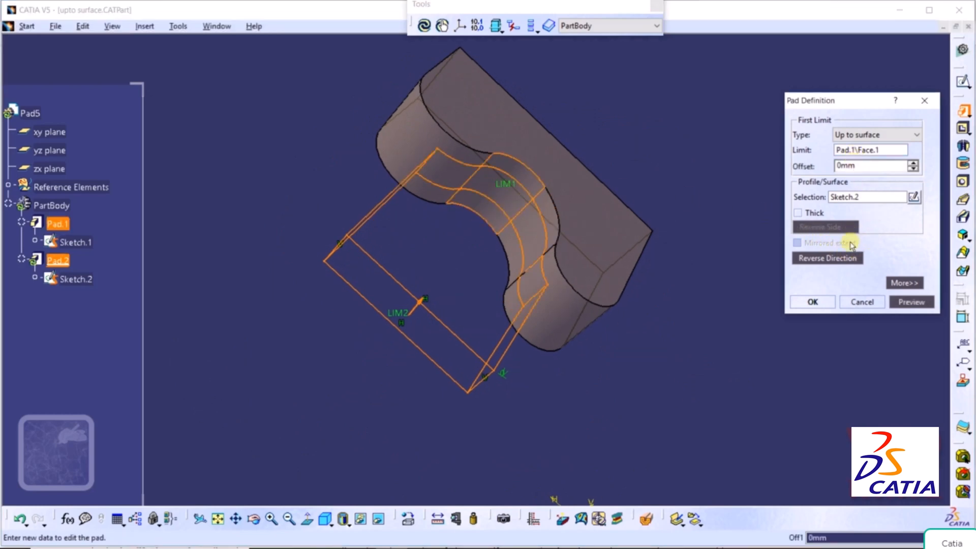
pyautogui.click(822, 305)
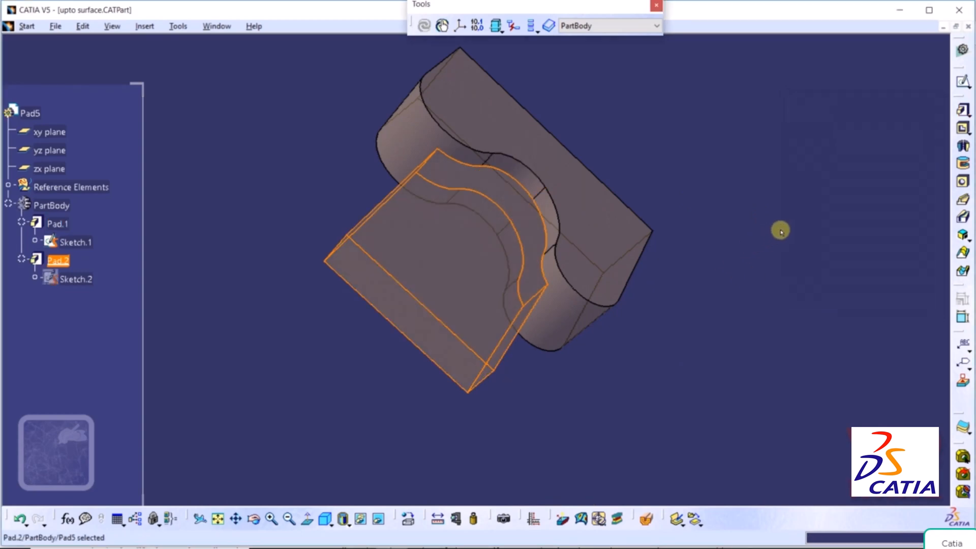
pyautogui.moveTo(780, 233); pyautogui.dragTo(680, 274)
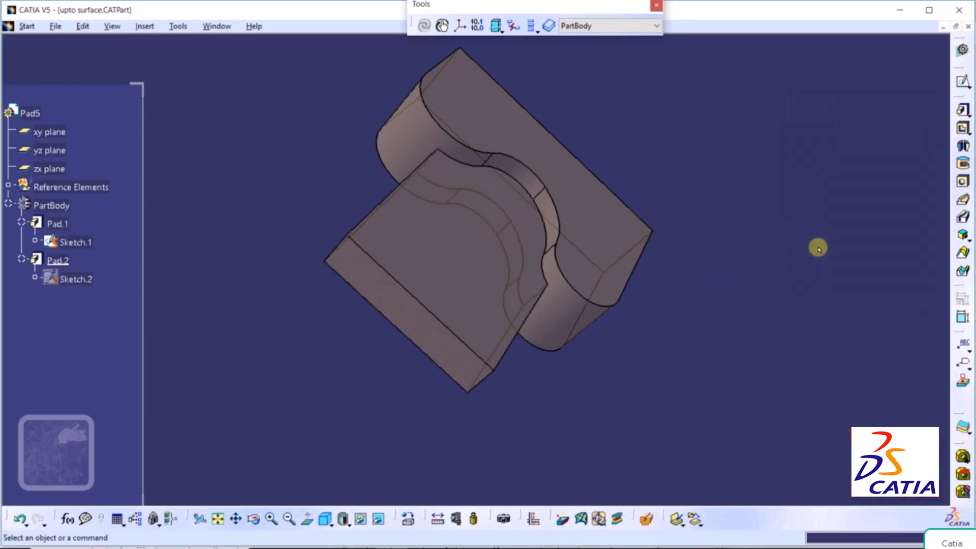
pyautogui.moveTo(798, 252); pyautogui.dragTo(555, 309, button='middle')
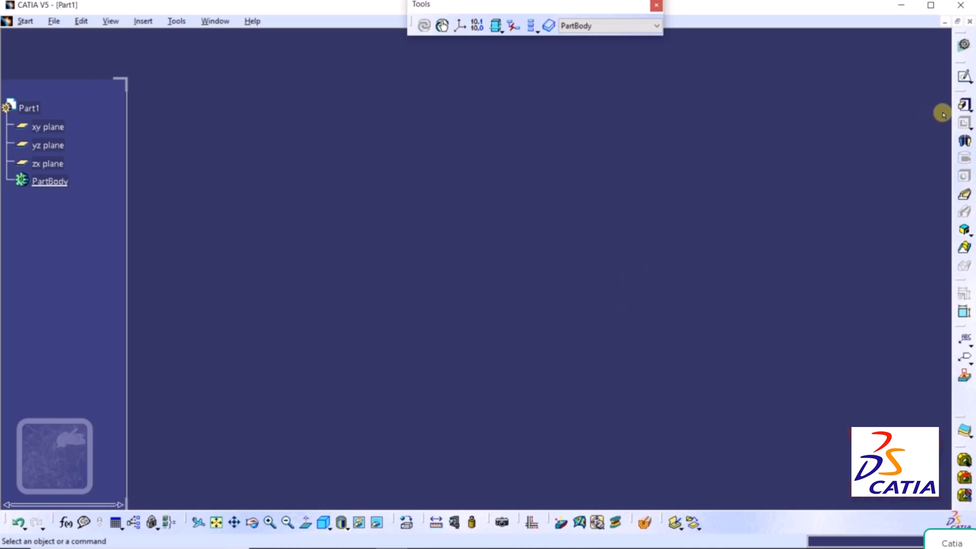
# Start a pad in the empty Part1 and create its profile sketch on the xy plane.
pyautogui.click(218, 523)
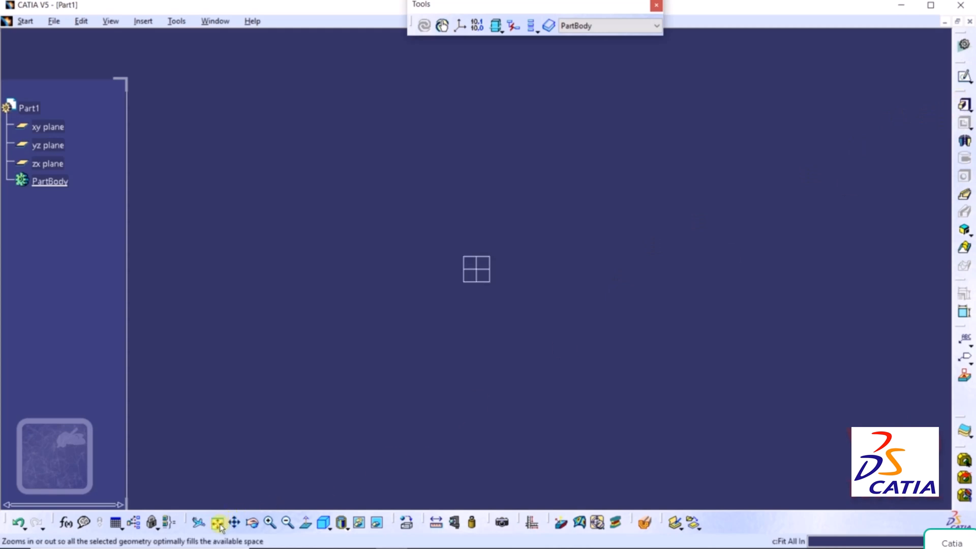
pyautogui.click(324, 522)
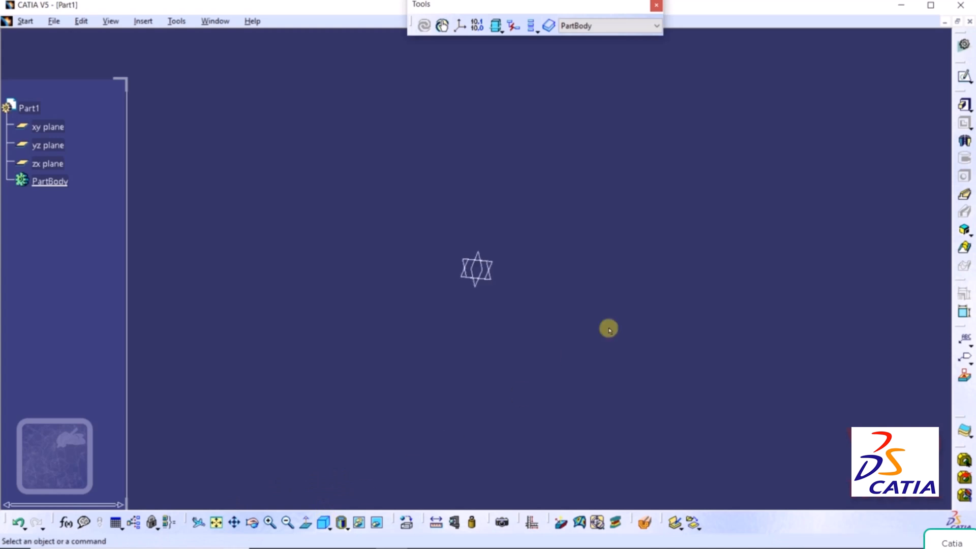
pyautogui.click(962, 108)
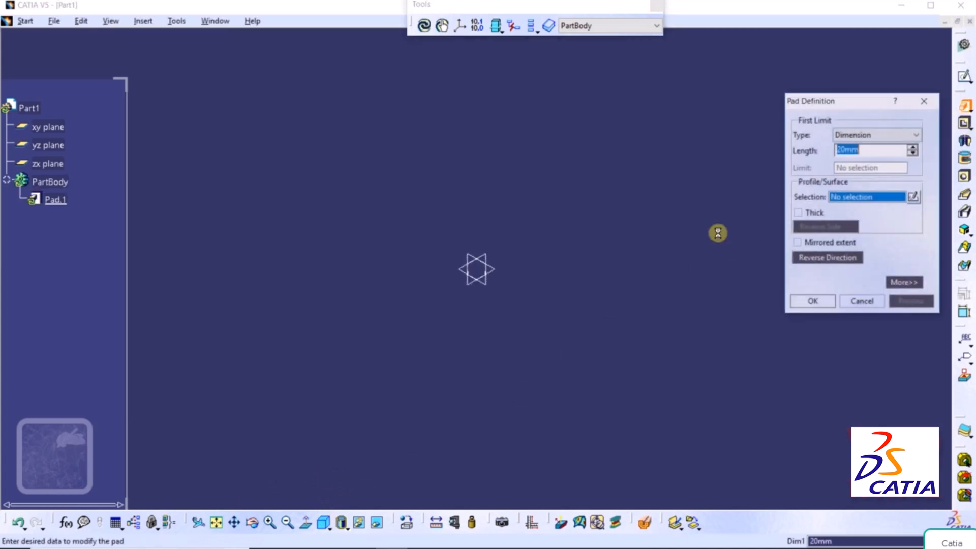
pyautogui.click(913, 198)
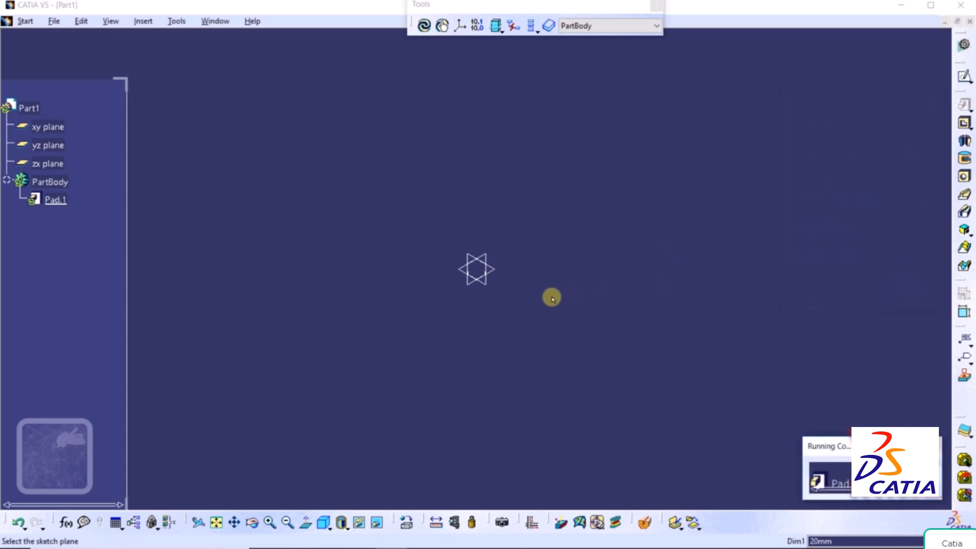
pyautogui.click(493, 268)
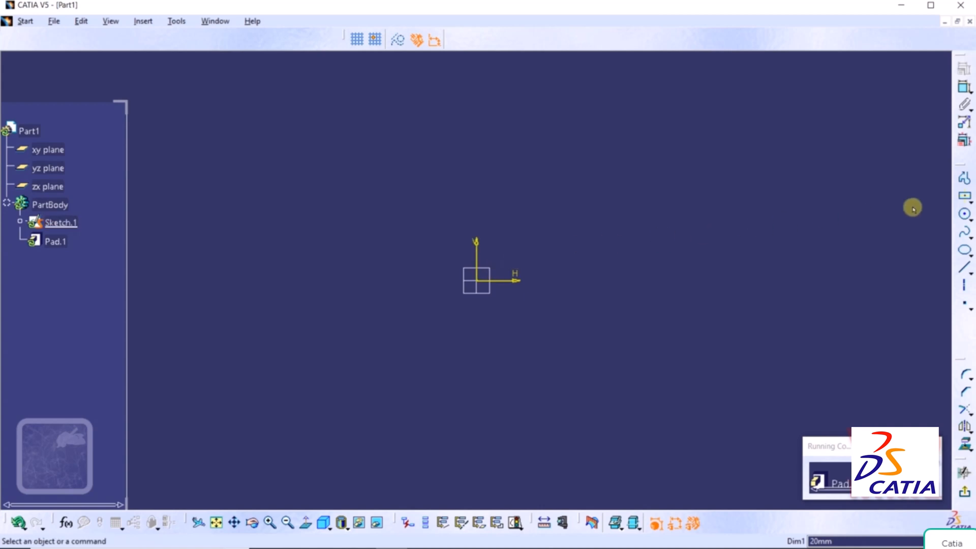
# Sketch a circle centred on the origin and exit the sketch to return to the pad definition.
pyautogui.click(964, 214)
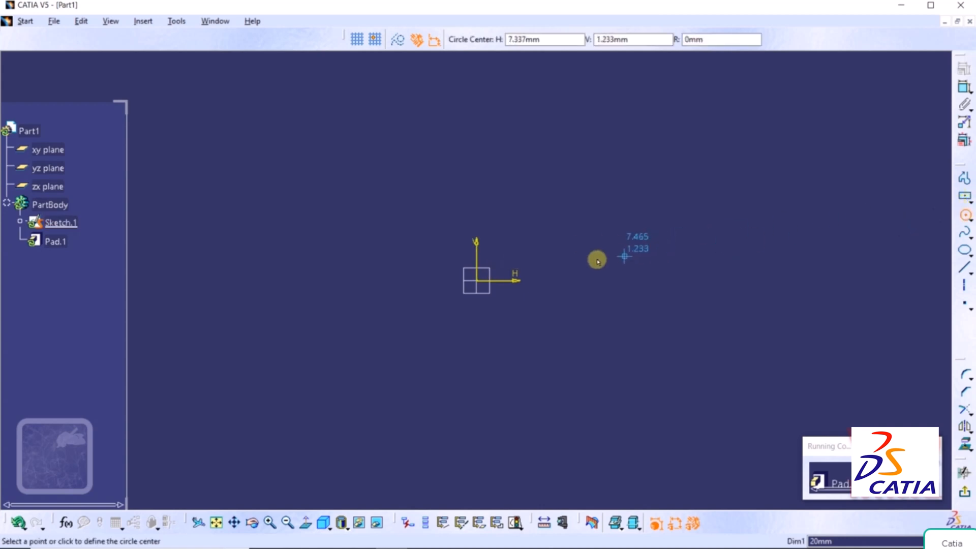
pyautogui.click(477, 281)
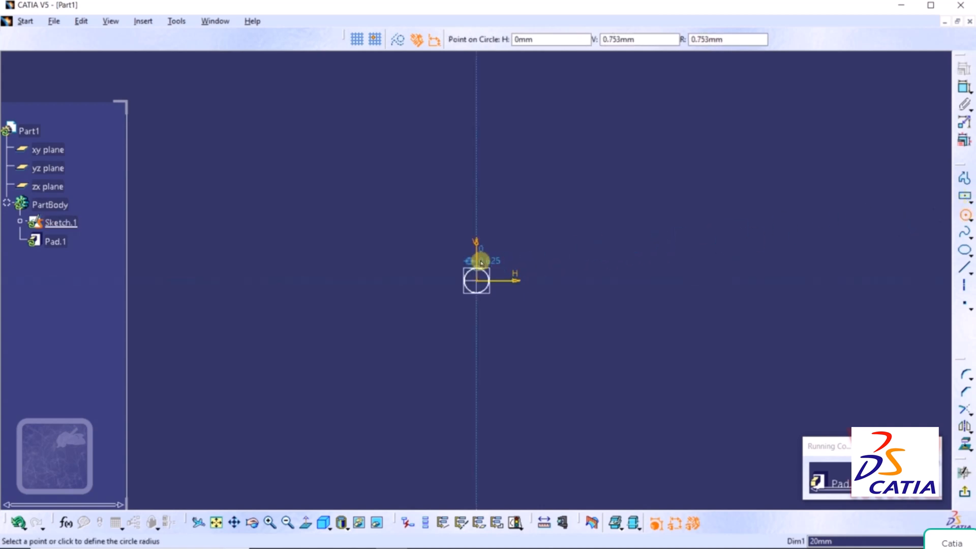
pyautogui.click(488, 240)
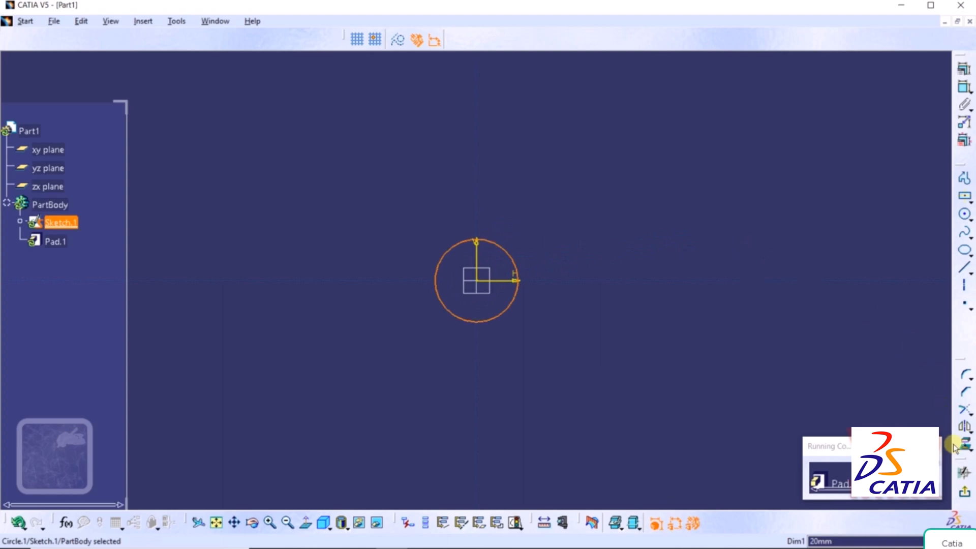
pyautogui.click(964, 491)
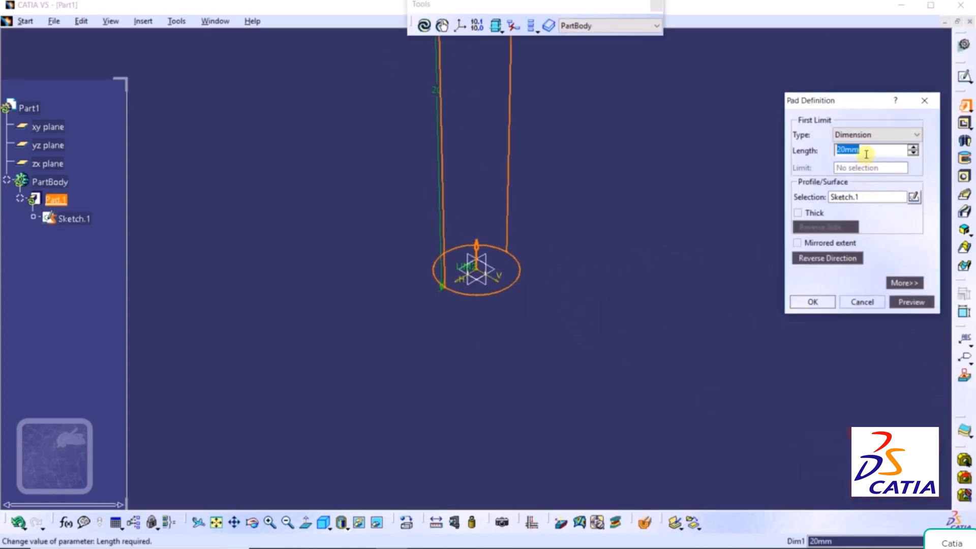
# Set the pad's length to 5 mm, enable Mirrored extent and preview the cylinder.
pyautogui.write('5')
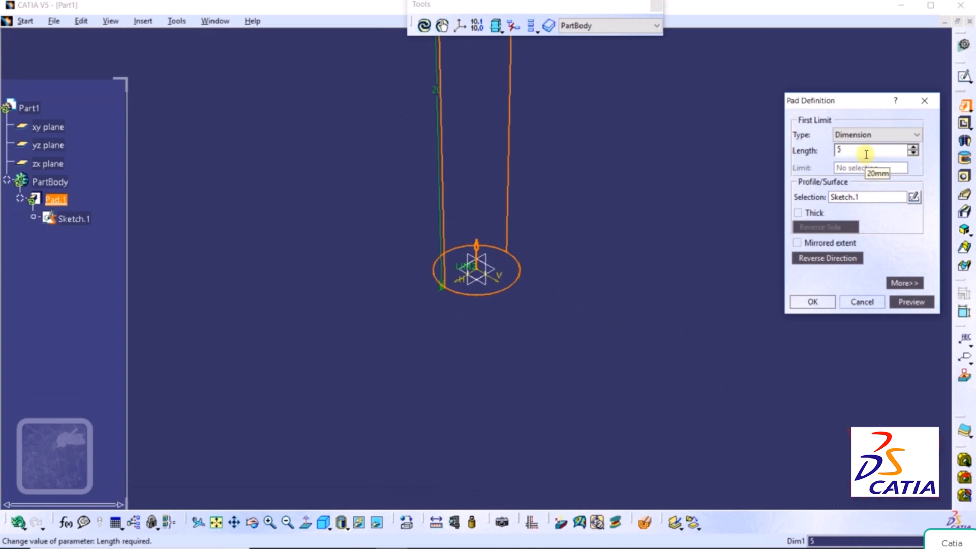
pyautogui.click(915, 302)
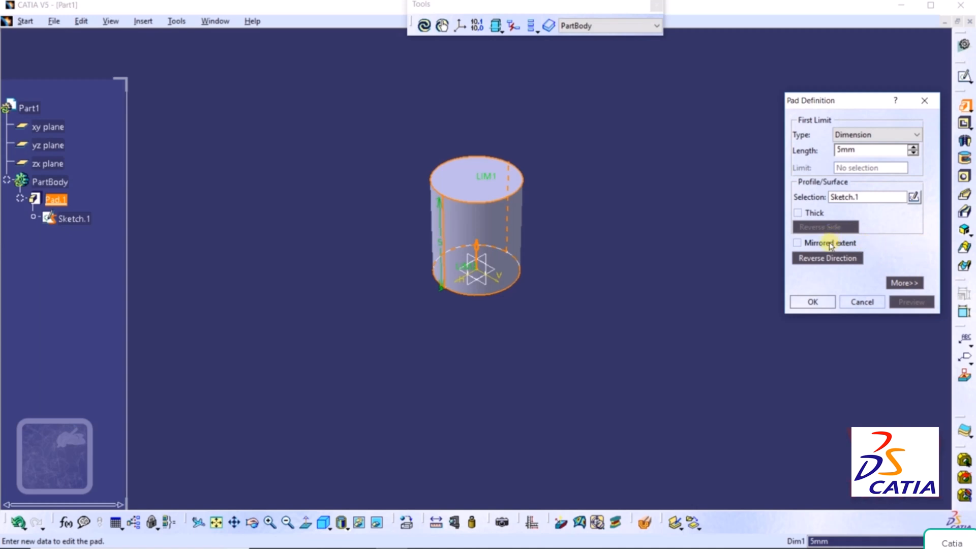
pyautogui.click(798, 244)
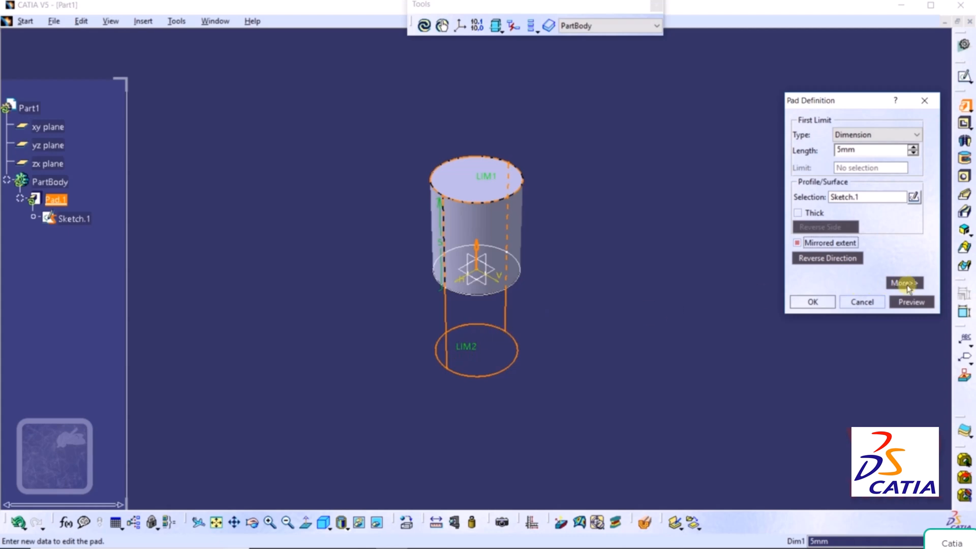
pyautogui.click(910, 302)
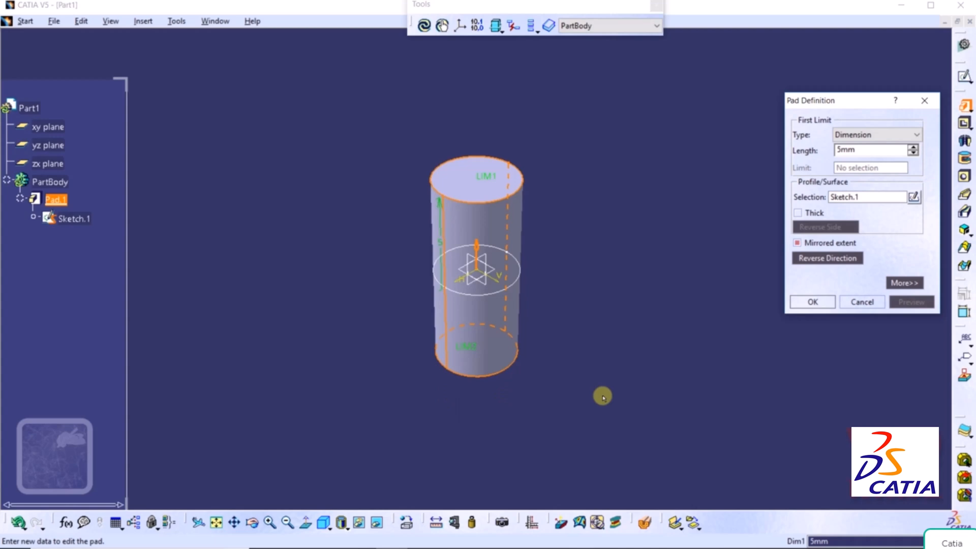
# Set the mirrored pad's length to 7 mm and complete the pad.
pyautogui.doubleClick(873, 152)
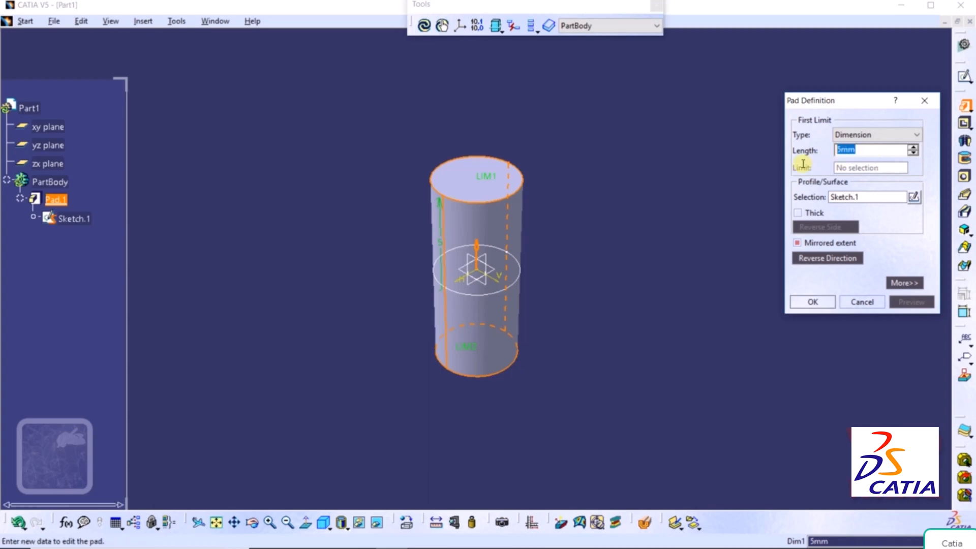
pyautogui.write('7')
pyautogui.press('Return')
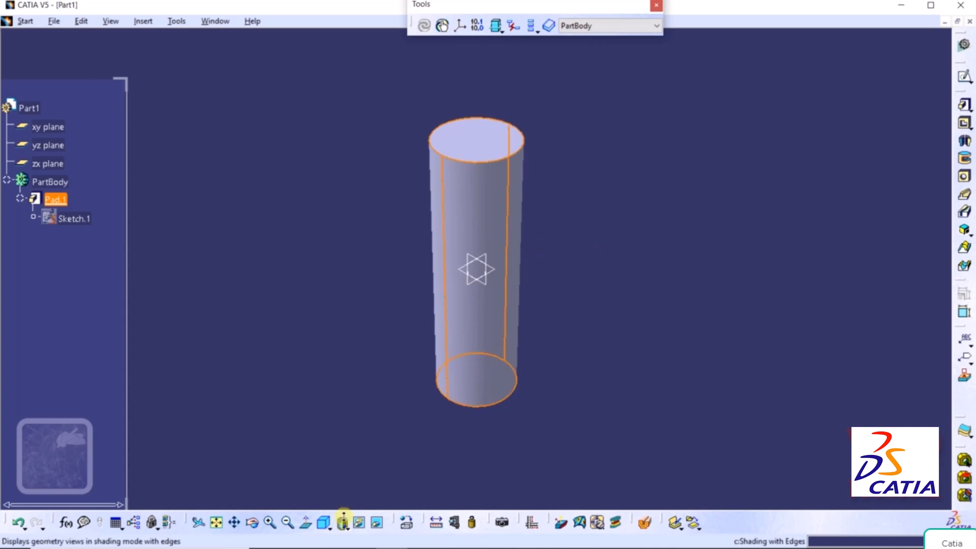
# Reopen the cylinder pad's definition and turn off Mirrored extent.
pyautogui.click(327, 528)
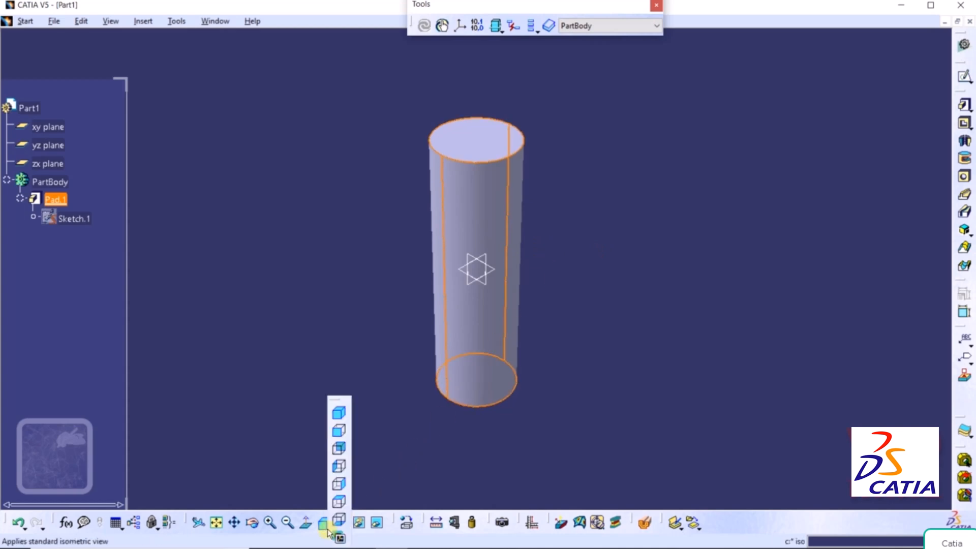
pyautogui.click(340, 484)
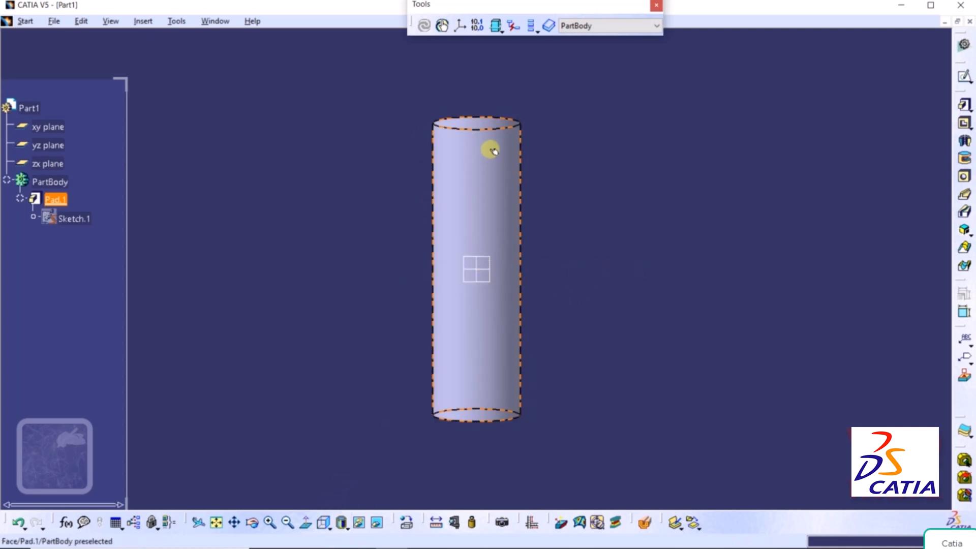
pyautogui.click(505, 386)
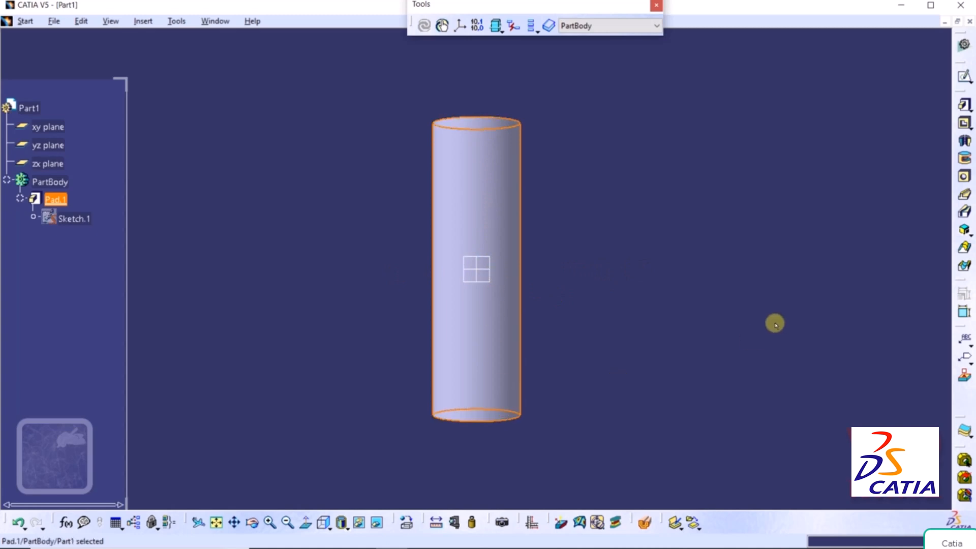
pyautogui.click(775, 324)
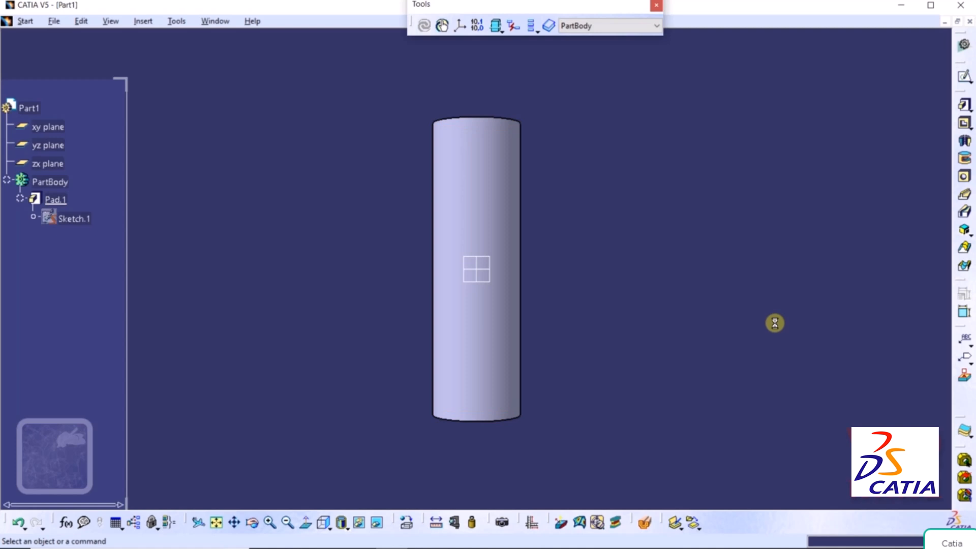
pyautogui.click(58, 201)
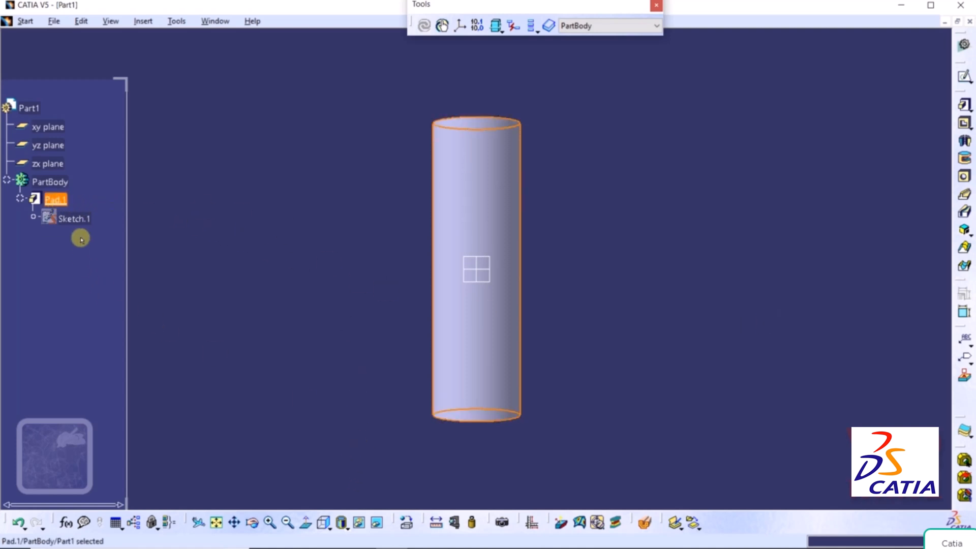
pyautogui.doubleClick(56, 199)
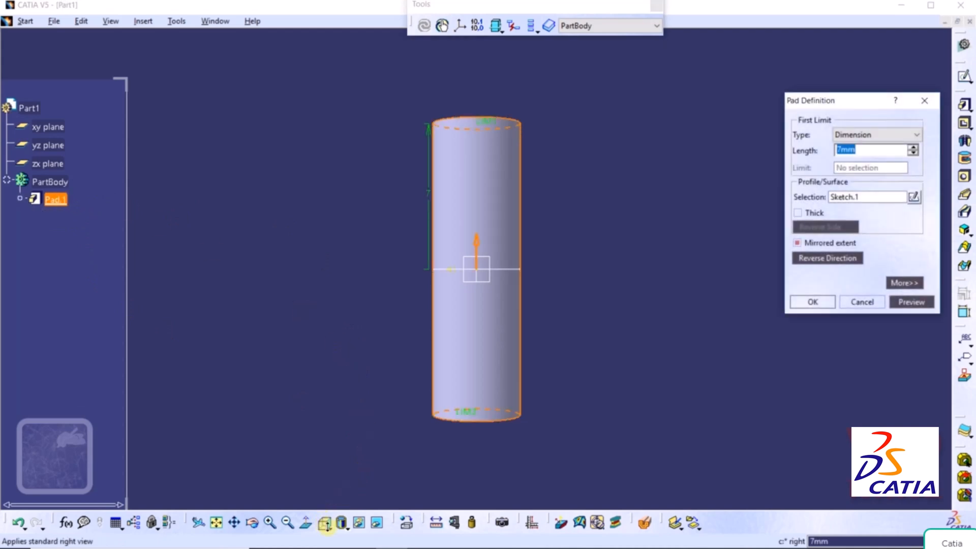
pyautogui.click(325, 526)
pyautogui.click(346, 411)
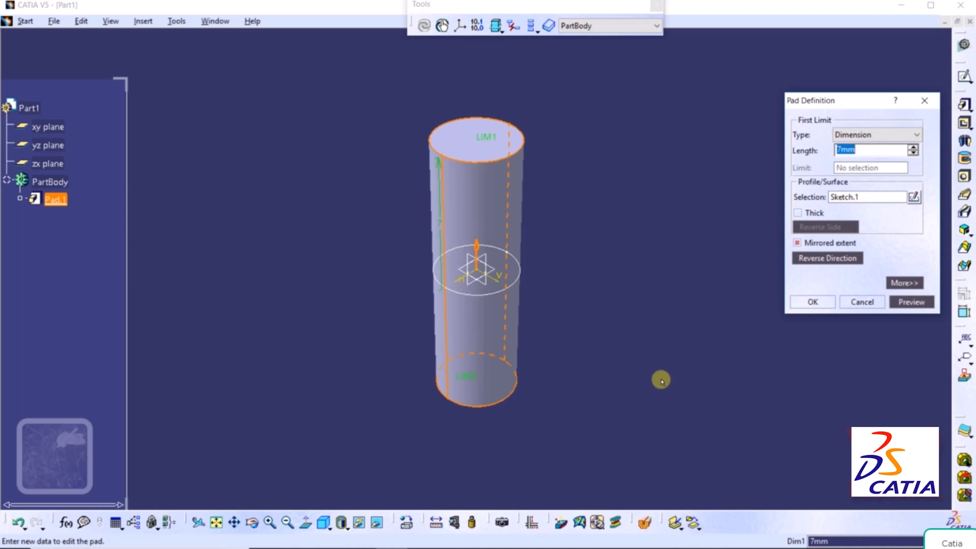
pyautogui.click(806, 243)
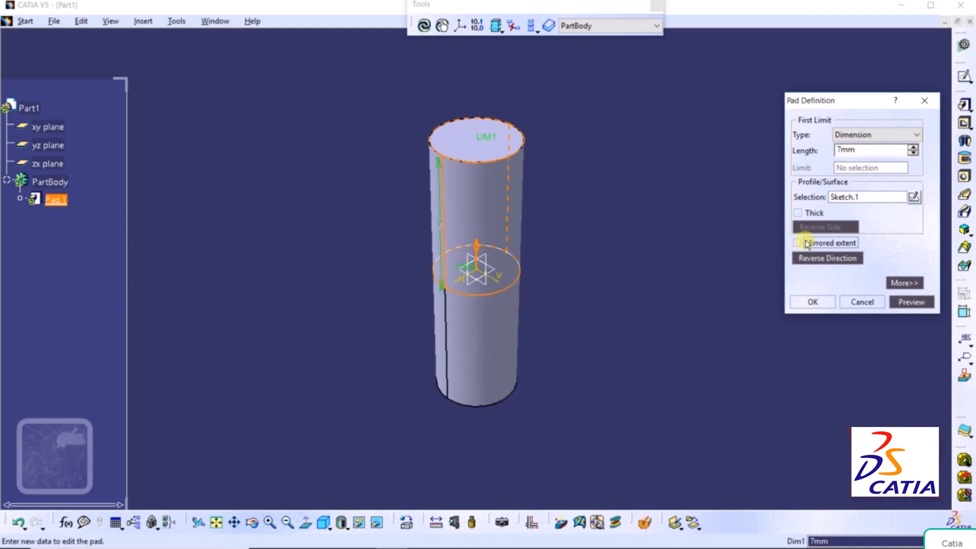
# Expand the pad definition to show the second limit and set the first limit to Dimension with a length of 5 mm.
pyautogui.click(904, 283)
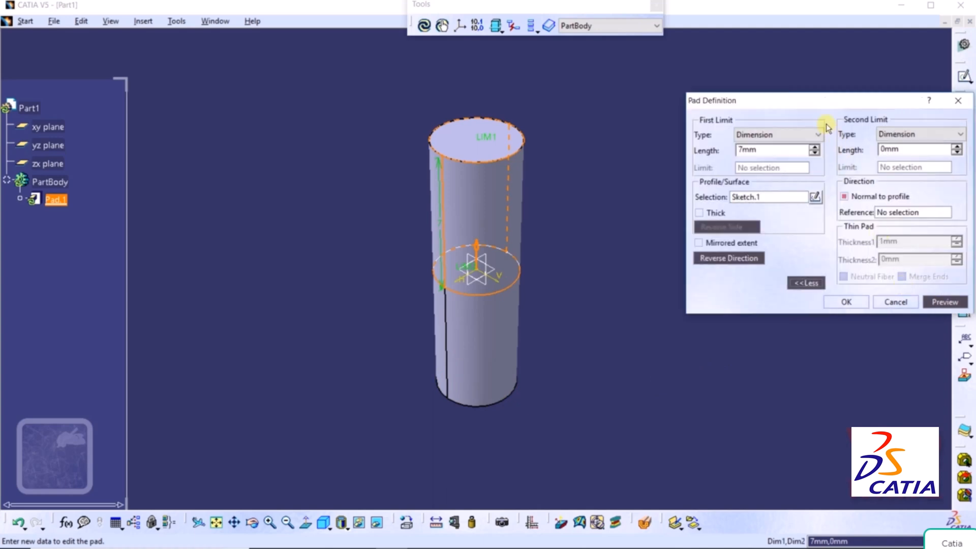
pyautogui.moveTo(827, 104); pyautogui.dragTo(735, 150)
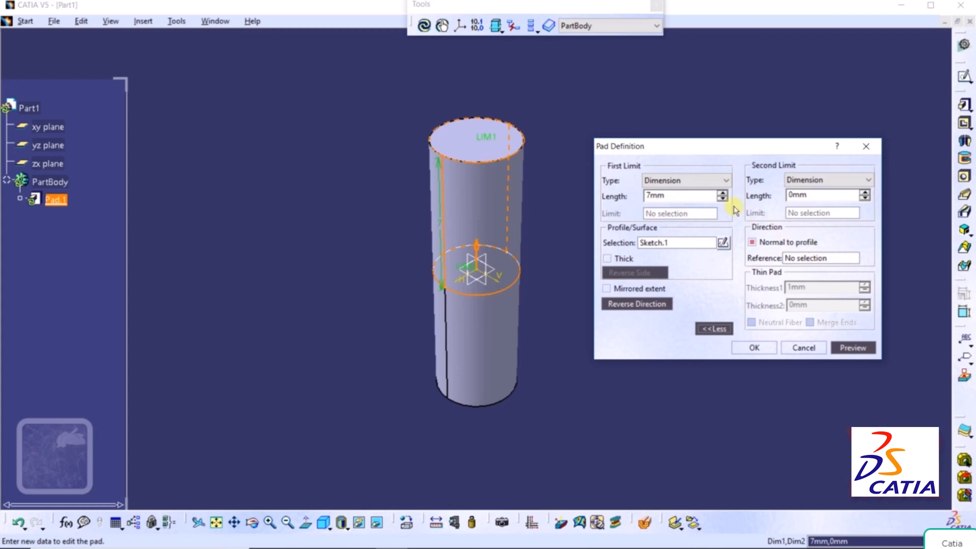
pyautogui.click(663, 181)
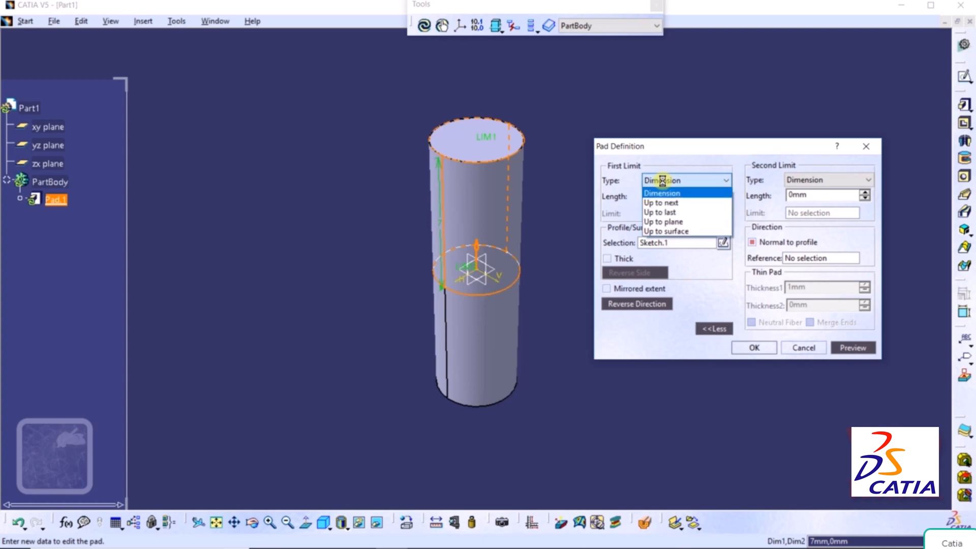
pyautogui.click(670, 194)
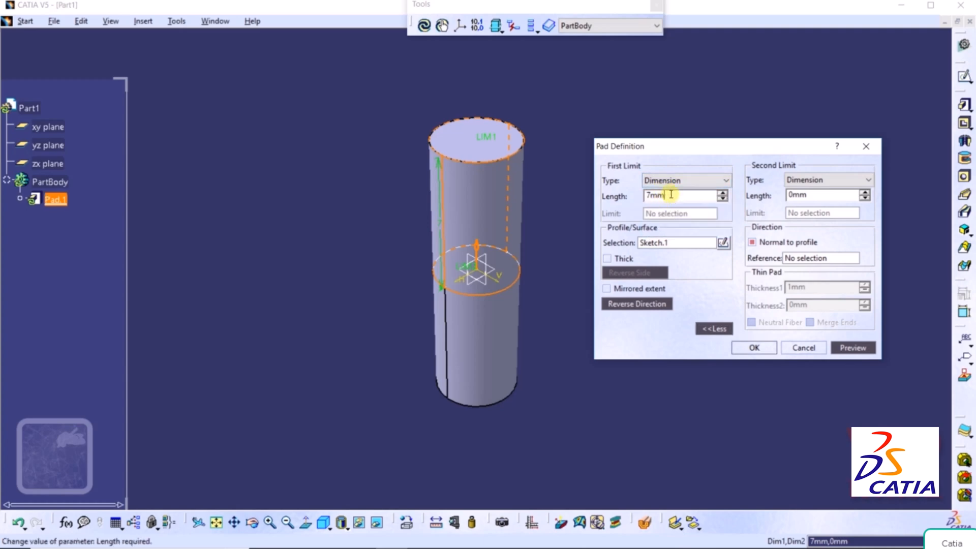
pyautogui.moveTo(671, 194); pyautogui.dragTo(630, 197)
pyautogui.write('5')
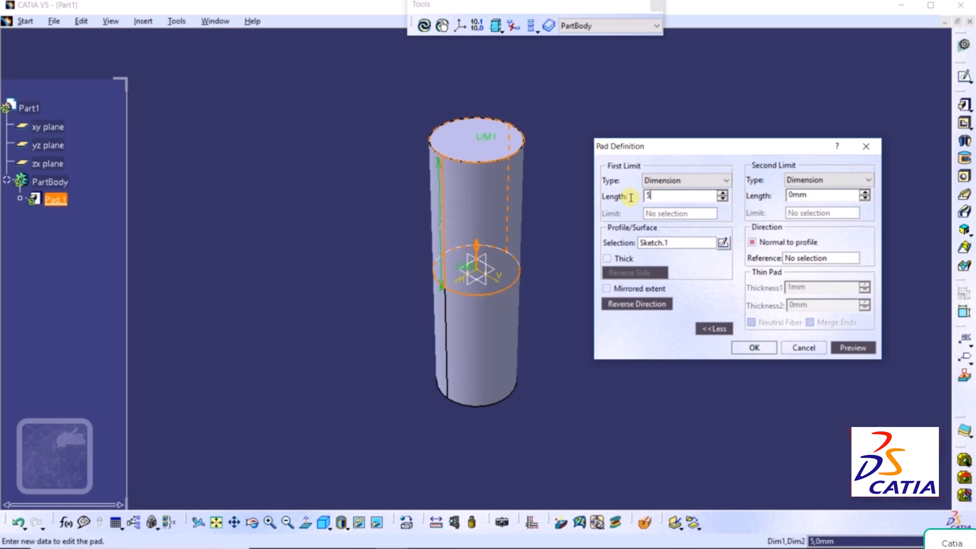
# Set the second limit's length to -3 mm and preview the pad.
pyautogui.click(818, 180)
pyautogui.click(826, 179)
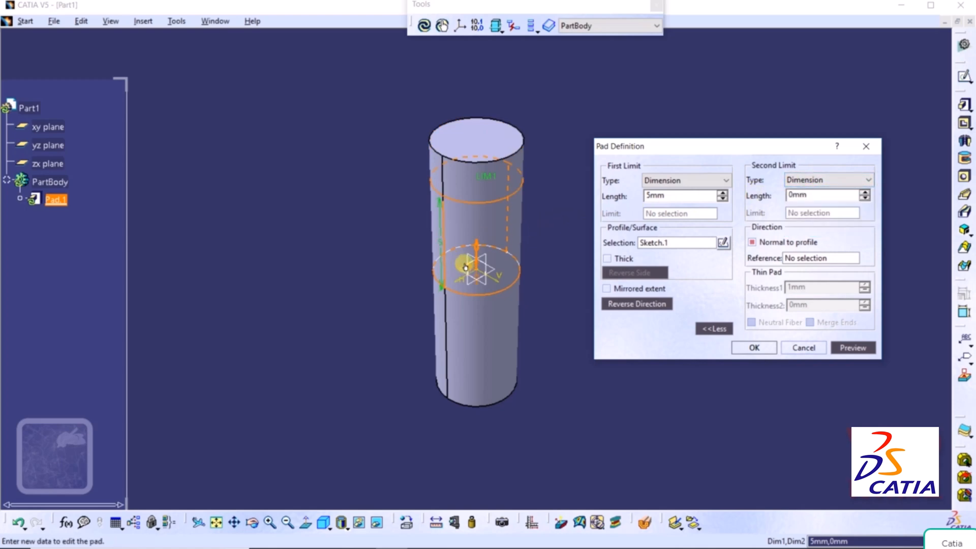
pyautogui.click(806, 194)
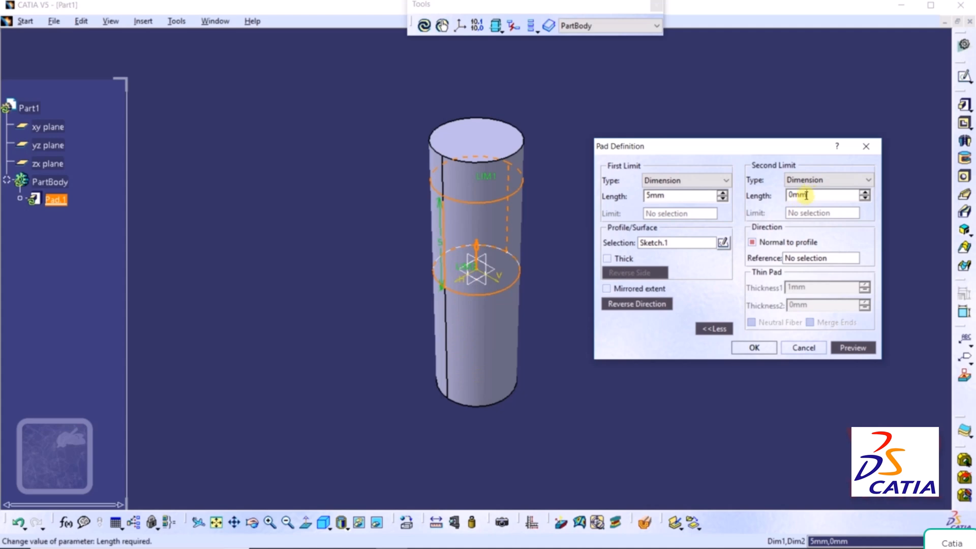
pyautogui.doubleClick(806, 194)
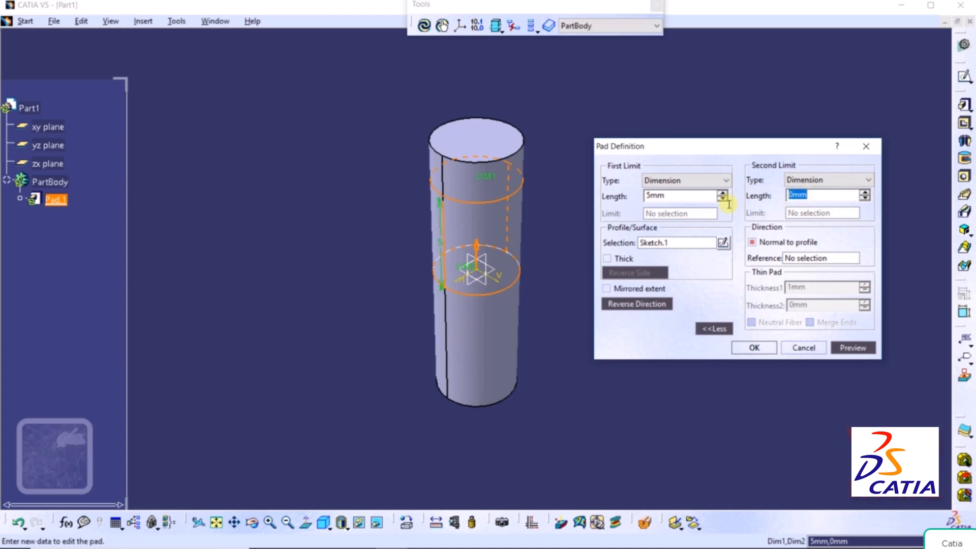
pyautogui.write('-3')
pyautogui.click(847, 348)
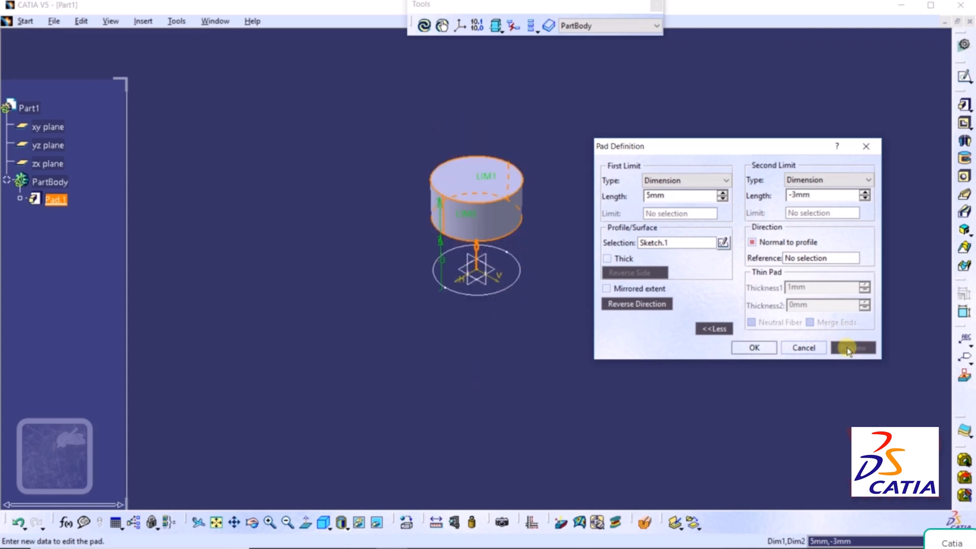
# Set the second limit's length to 3 mm, complete the pad and view the cylinder from the side.
pyautogui.doubleClick(808, 194)
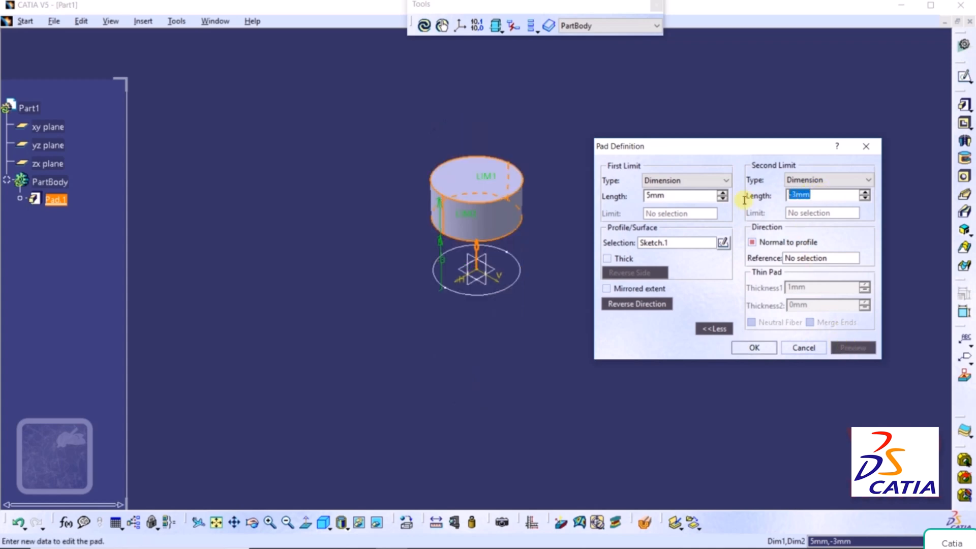
pyautogui.write('3')
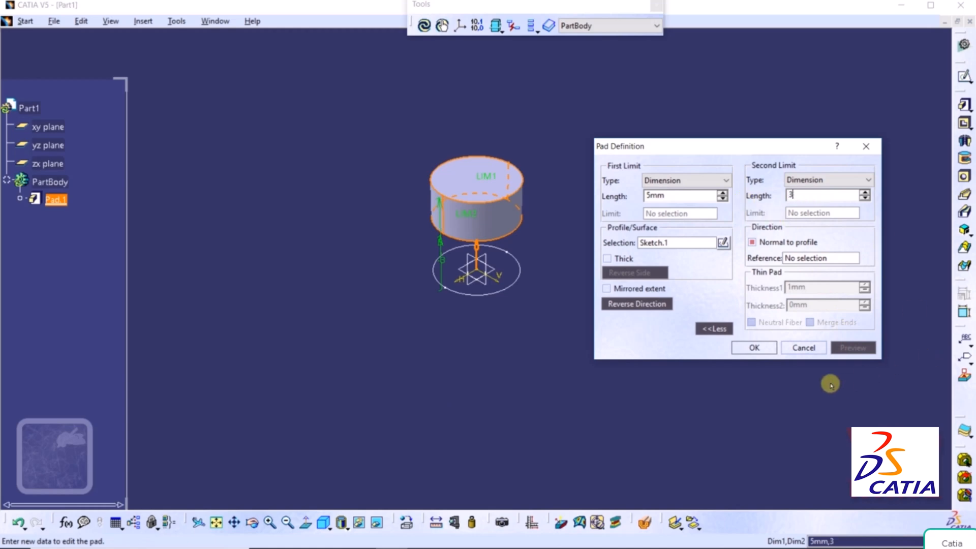
pyautogui.click(762, 347)
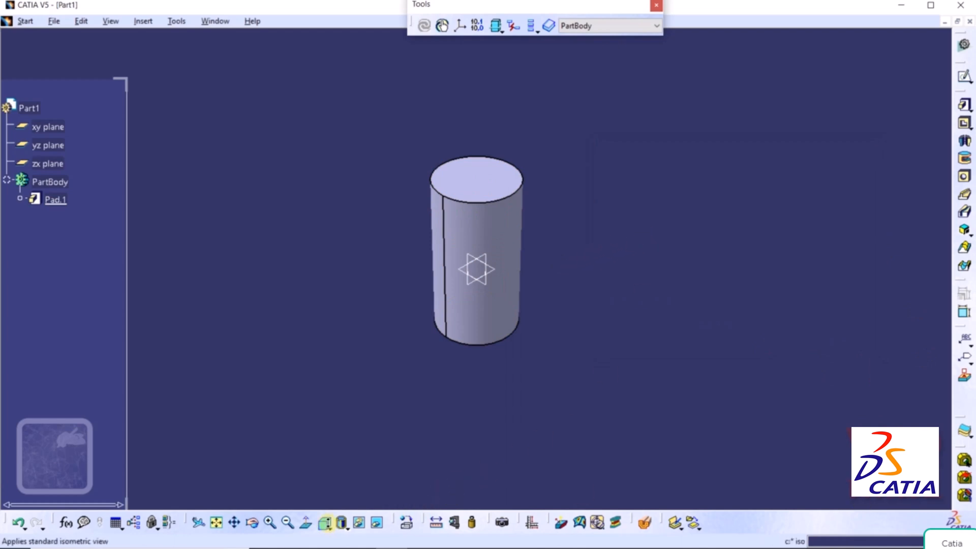
pyautogui.click(328, 527)
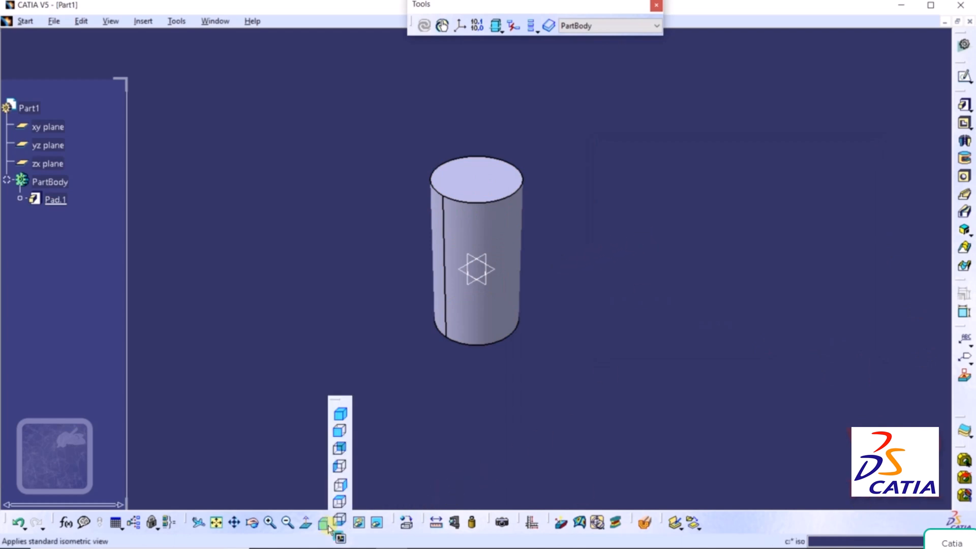
pyautogui.click(340, 484)
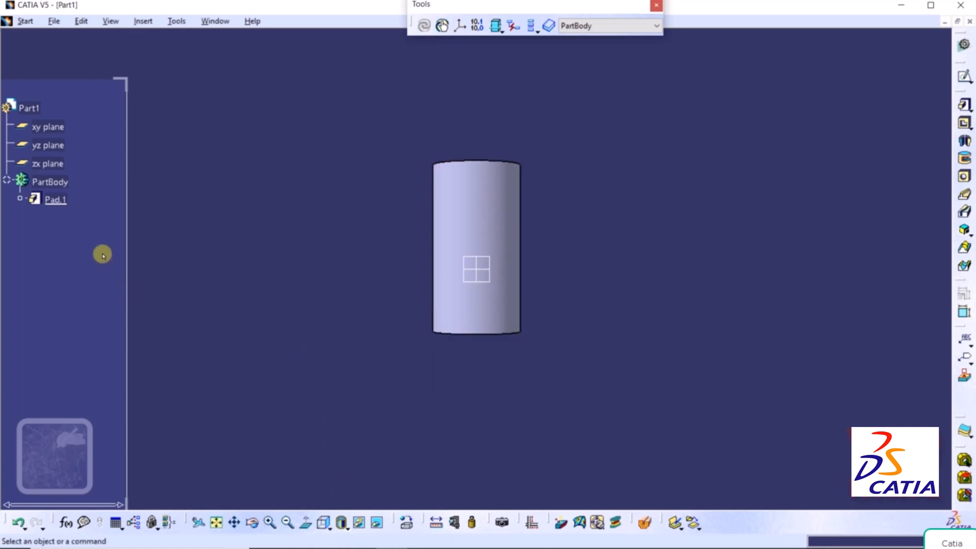
# Reopen the pad's definition, examine the type options of the first and second limits, and close it without changes.
pyautogui.doubleClick(62, 202)
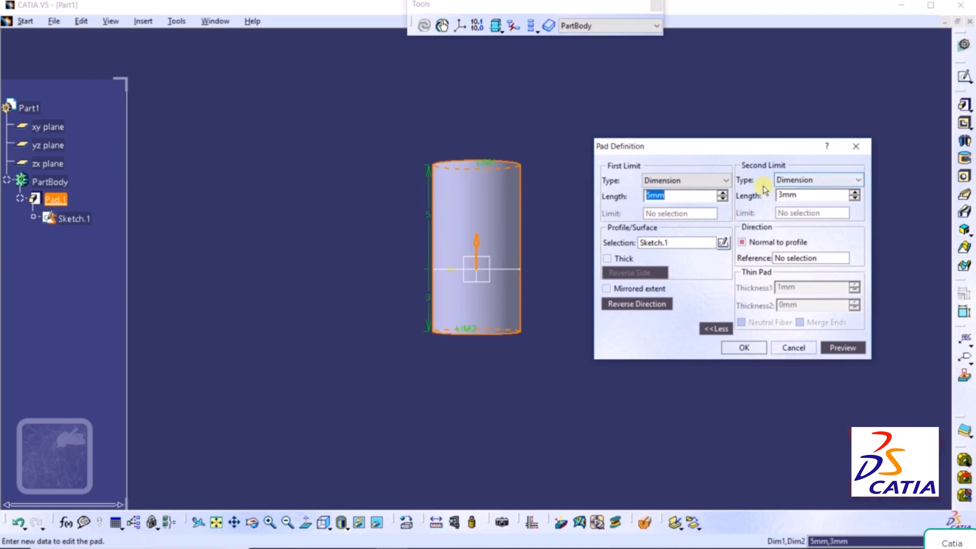
pyautogui.click(704, 181)
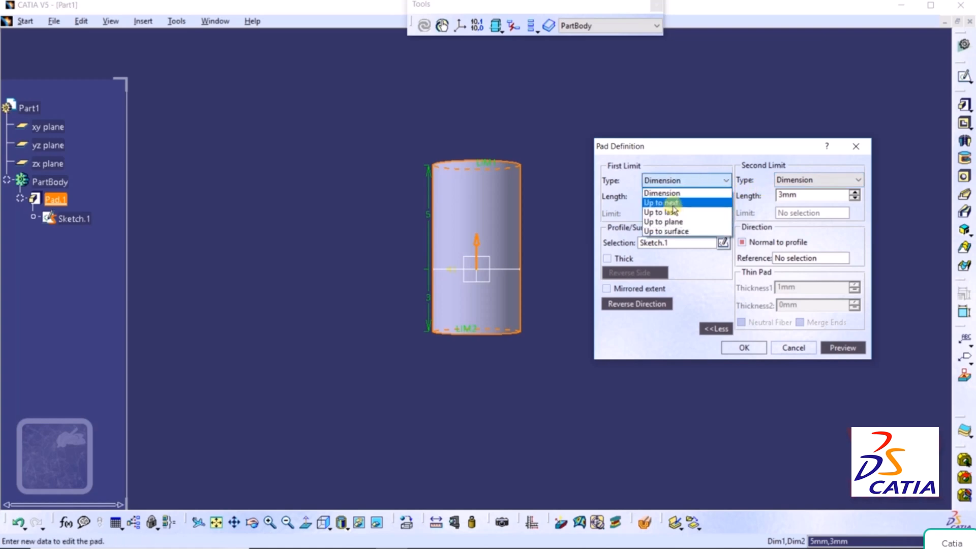
pyautogui.click(700, 179)
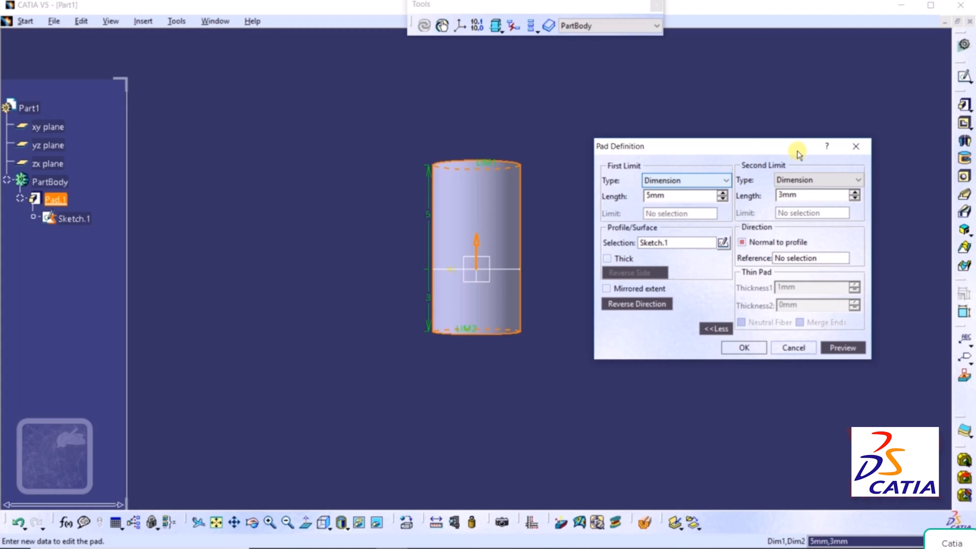
pyautogui.click(807, 181)
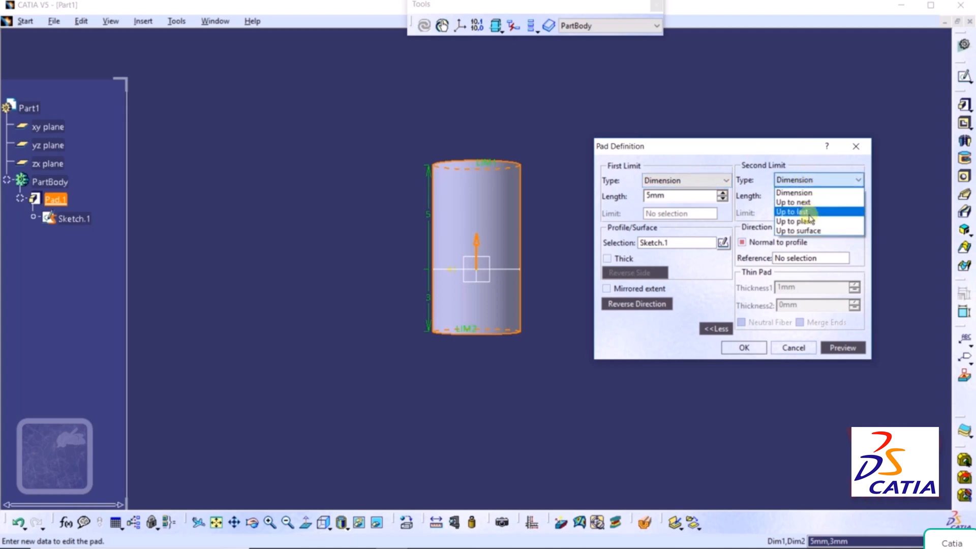
pyautogui.click(820, 179)
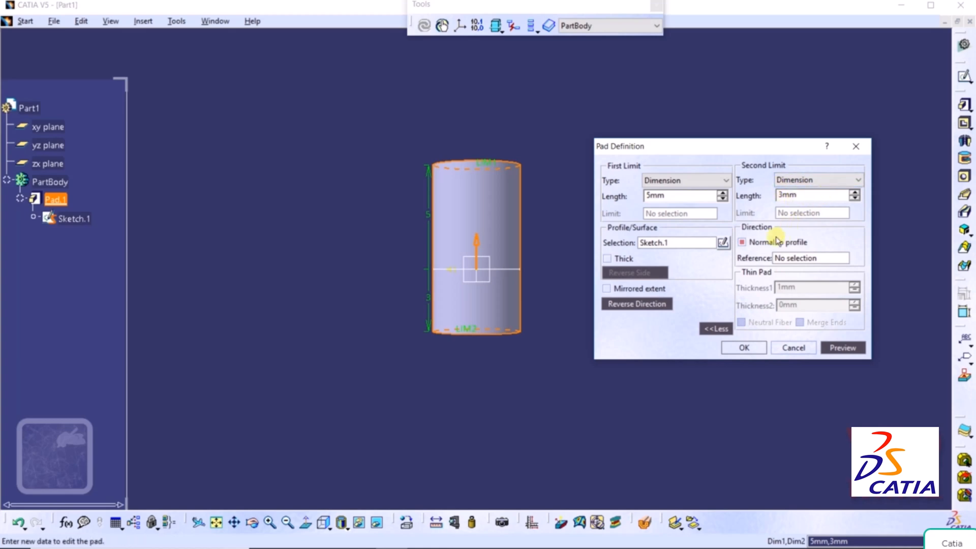
pyautogui.click(724, 328)
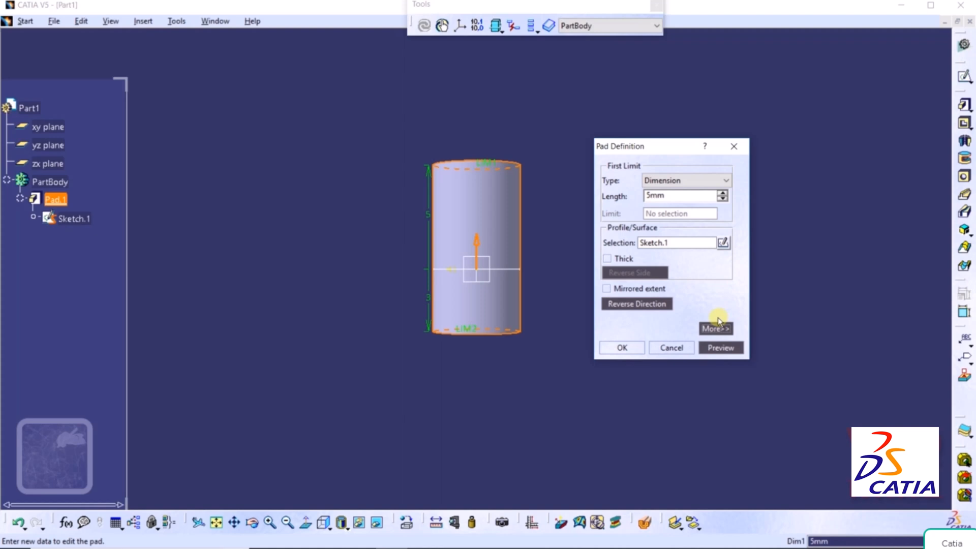
pyautogui.click(671, 348)
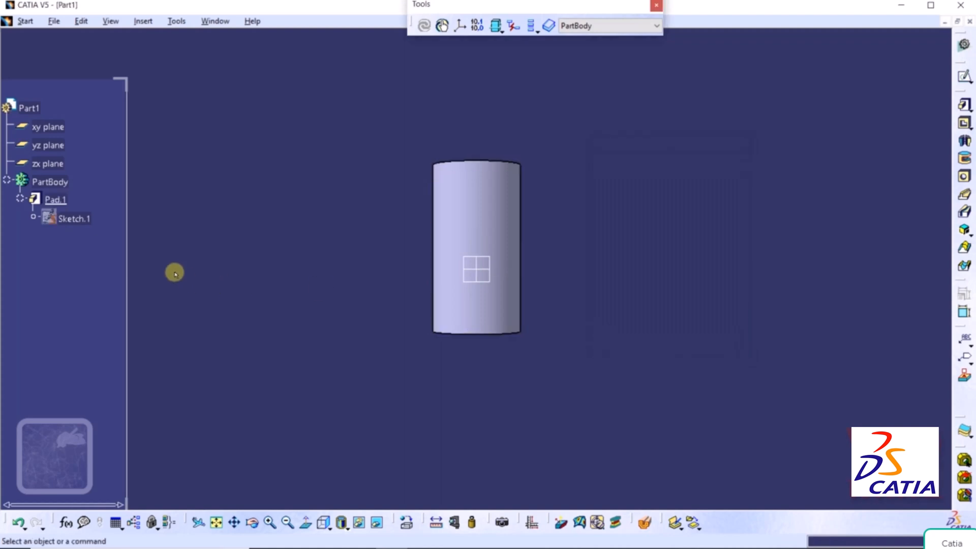
# Delete the cylinder pad together with its sketch and return to the isometric view.
pyautogui.rightClick(58, 203)
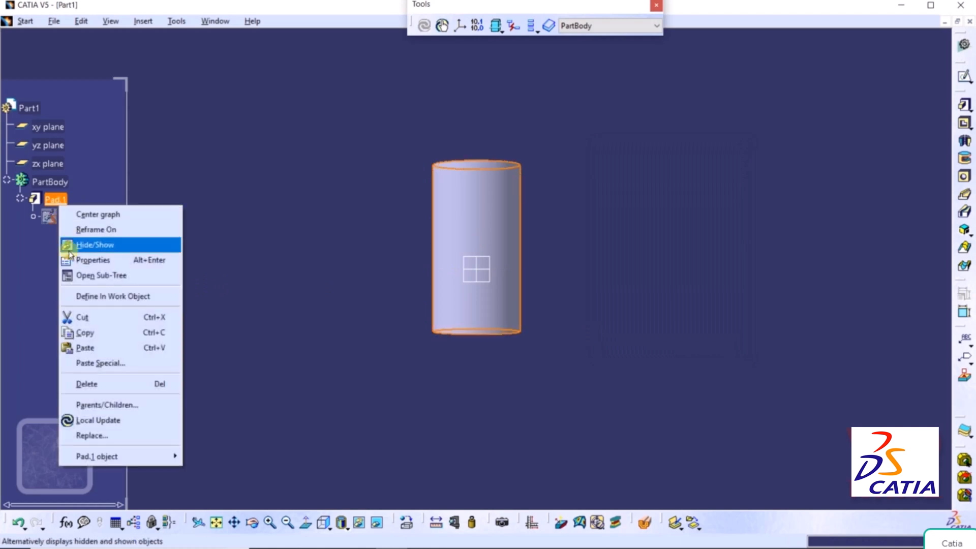
pyautogui.click(81, 385)
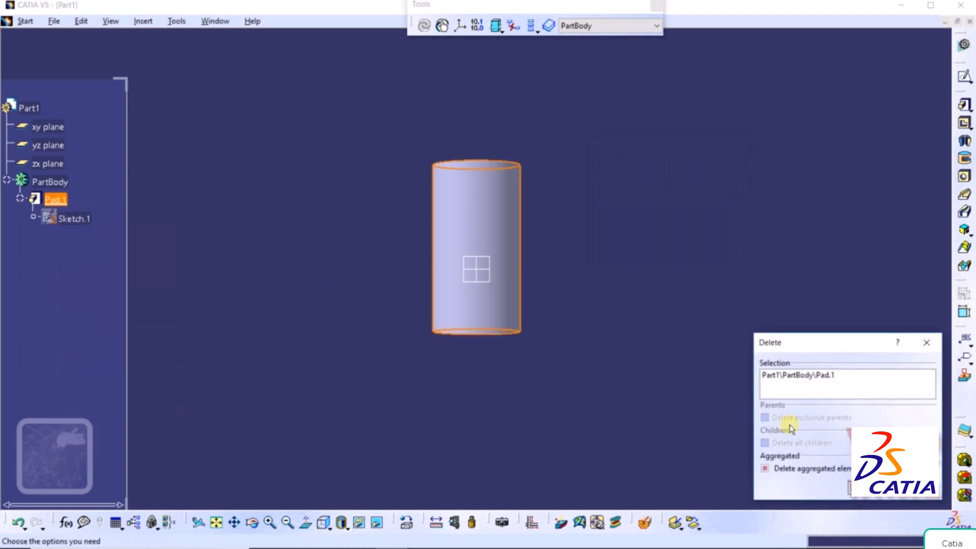
pyautogui.click(849, 485)
pyautogui.click(325, 522)
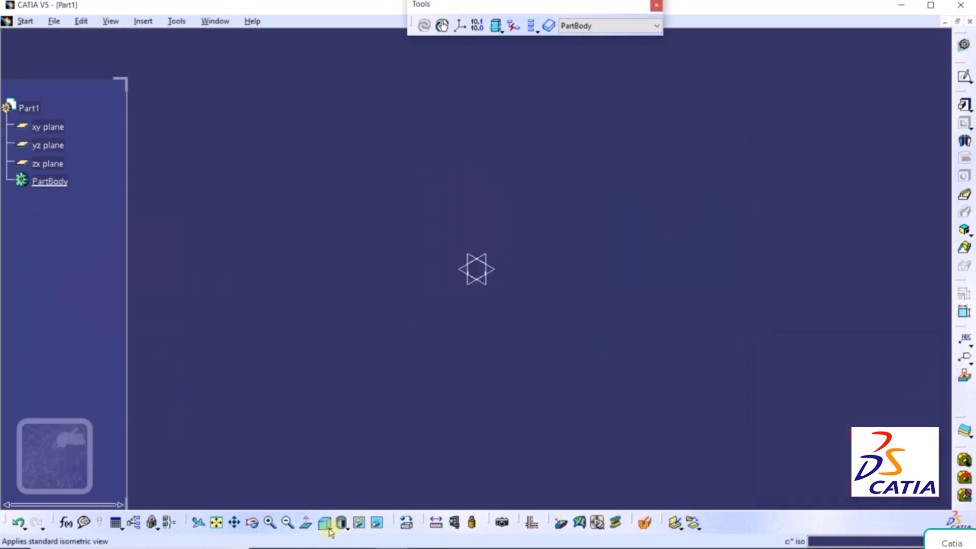
pyautogui.click(328, 529)
pyautogui.click(340, 414)
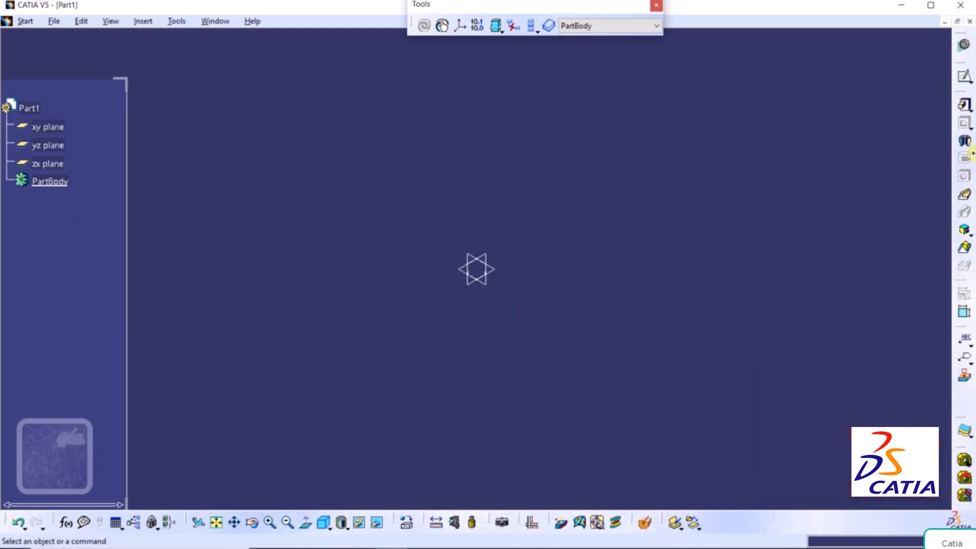
# Preview a new 5 mm pad from a circle of about 2.13 mm radius, sketched at the origin on the xy plane within the Pad command.
pyautogui.click(965, 105)
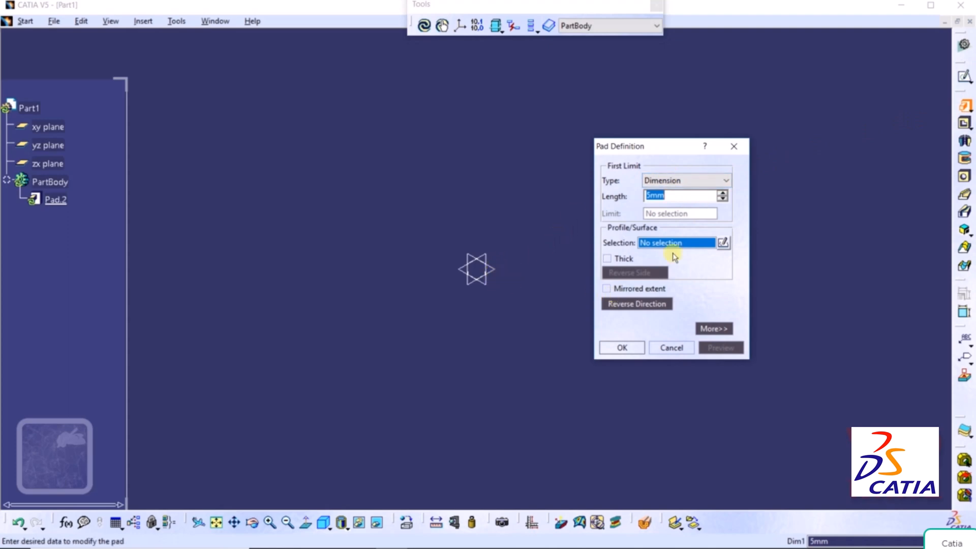
pyautogui.click(723, 243)
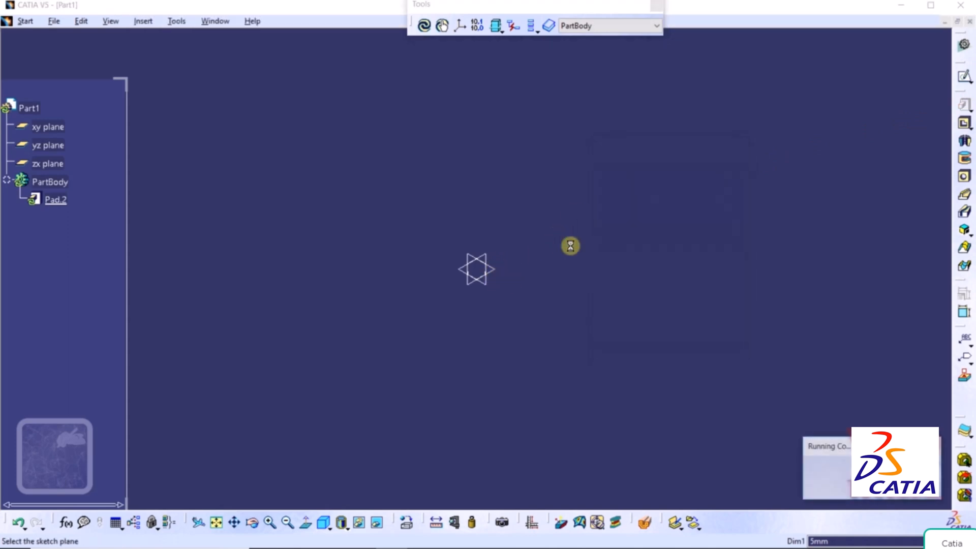
pyautogui.click(493, 266)
pyautogui.click(964, 214)
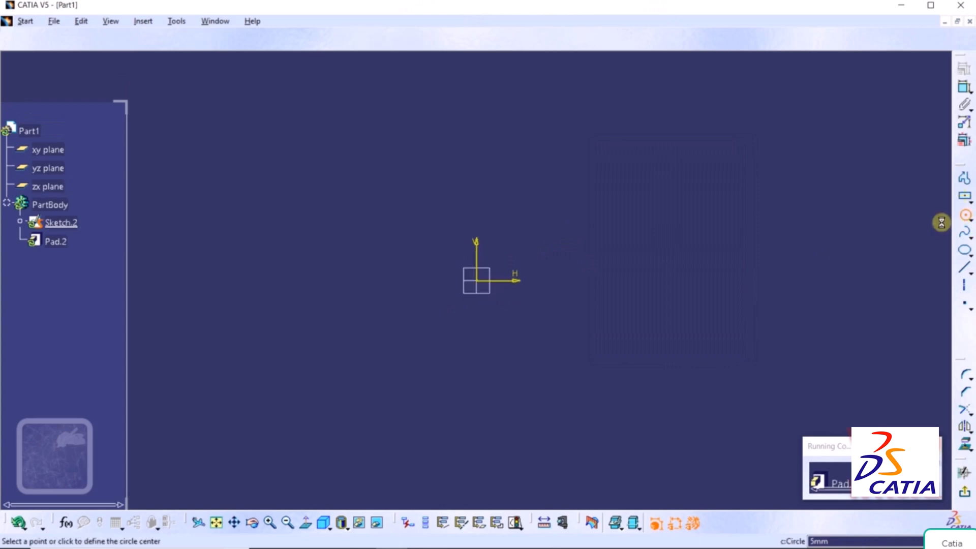
pyautogui.click(478, 281)
pyautogui.click(492, 242)
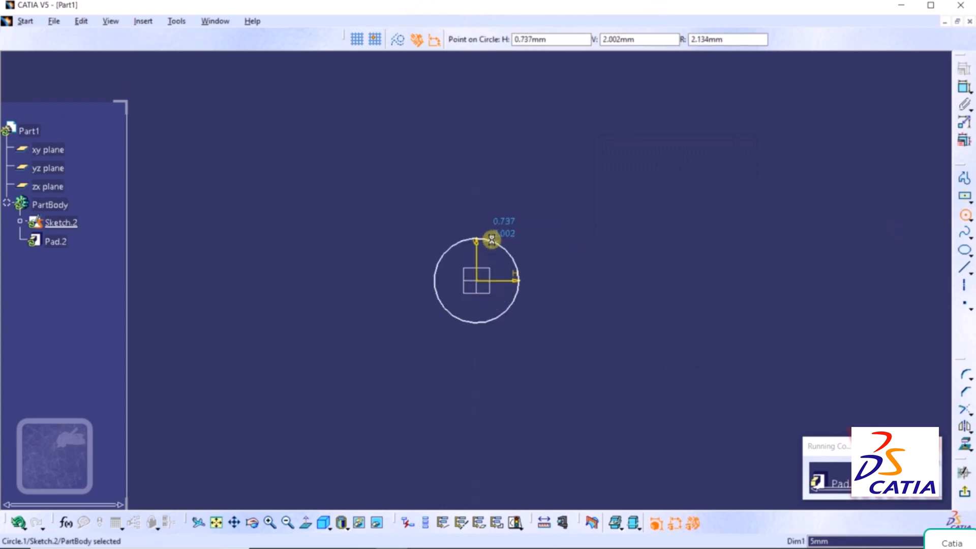
pyautogui.click(966, 494)
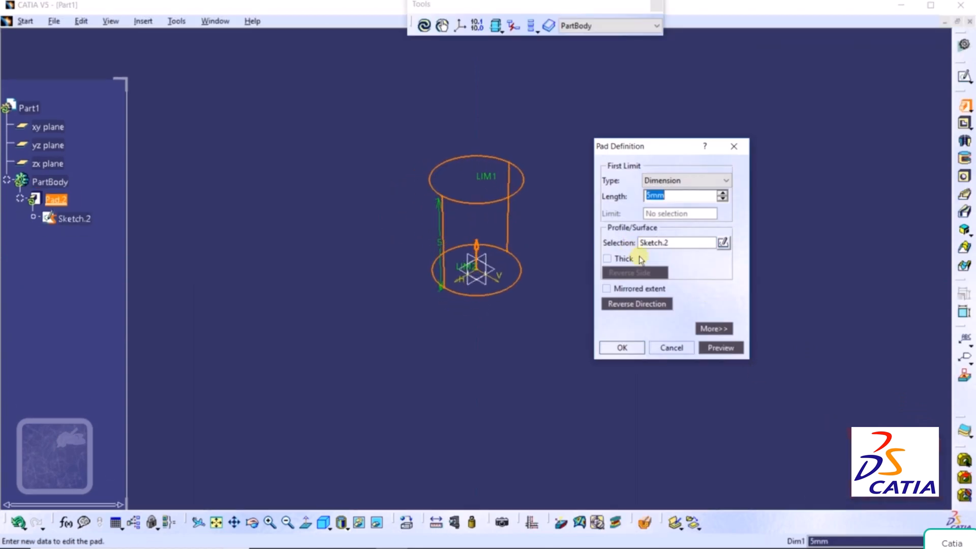
pyautogui.click(720, 347)
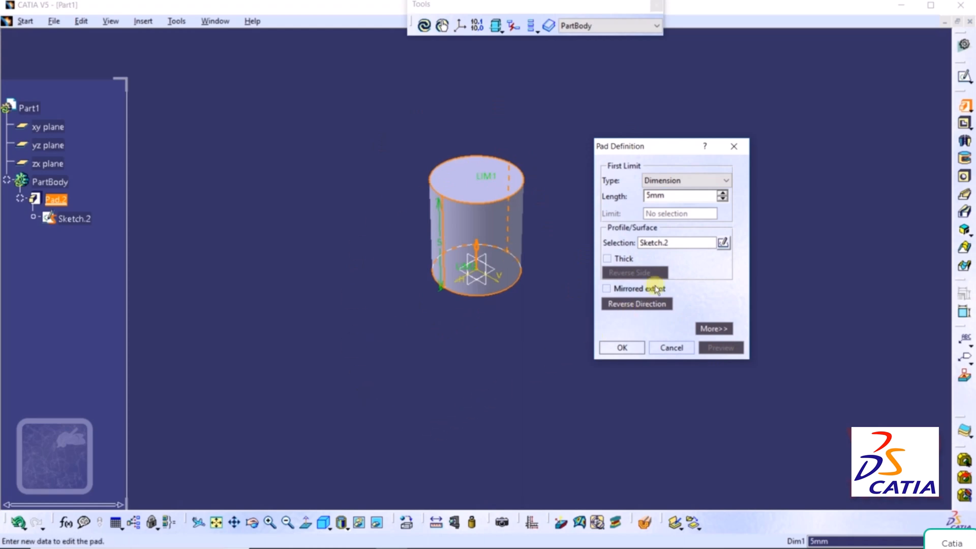
# Enable the Thick option, set Thickness1 to 1 mm and preview the hollow cylinder.
pyautogui.click(608, 258)
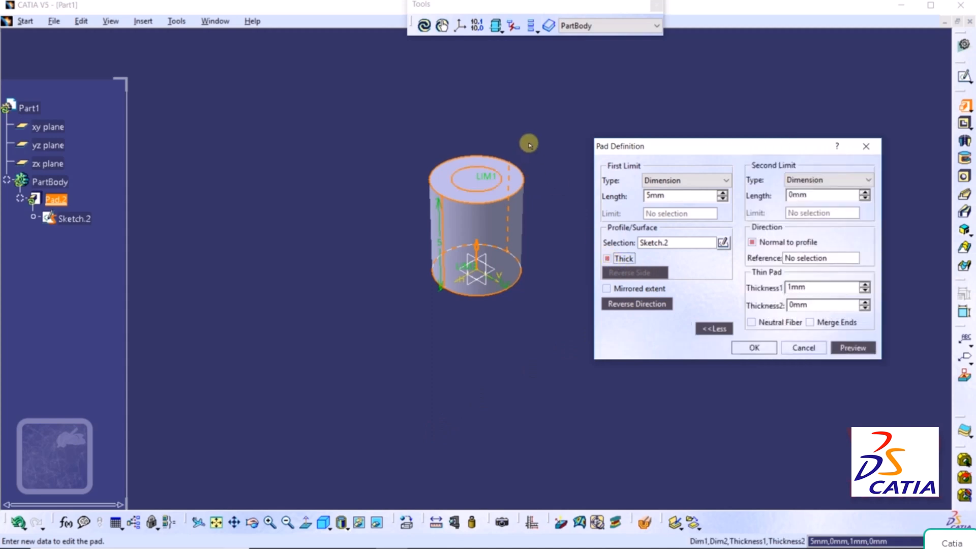
pyautogui.moveTo(525, 150); pyautogui.dragTo(596, 74, button='middle')
pyautogui.moveTo(518, 159); pyautogui.dragTo(458, 261, button='middle')
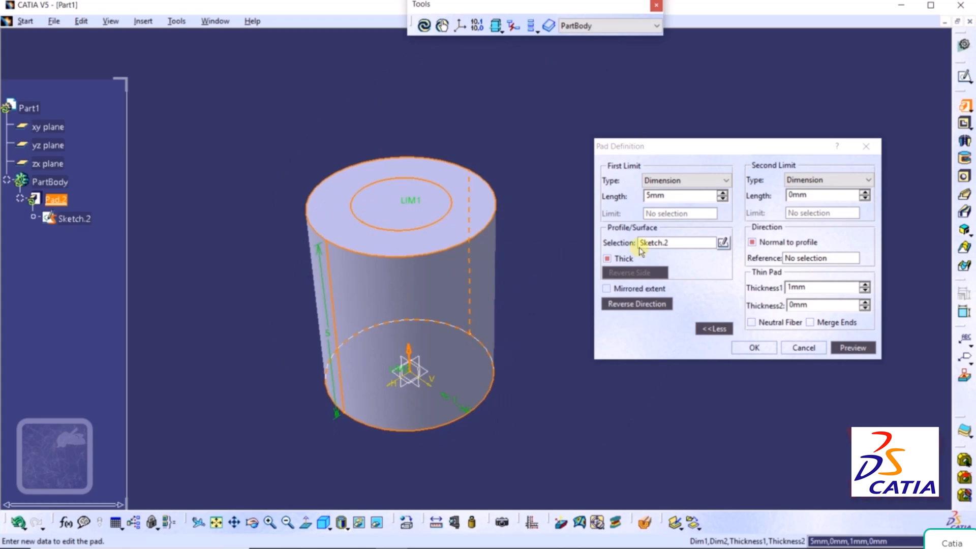
pyautogui.doubleClick(816, 288)
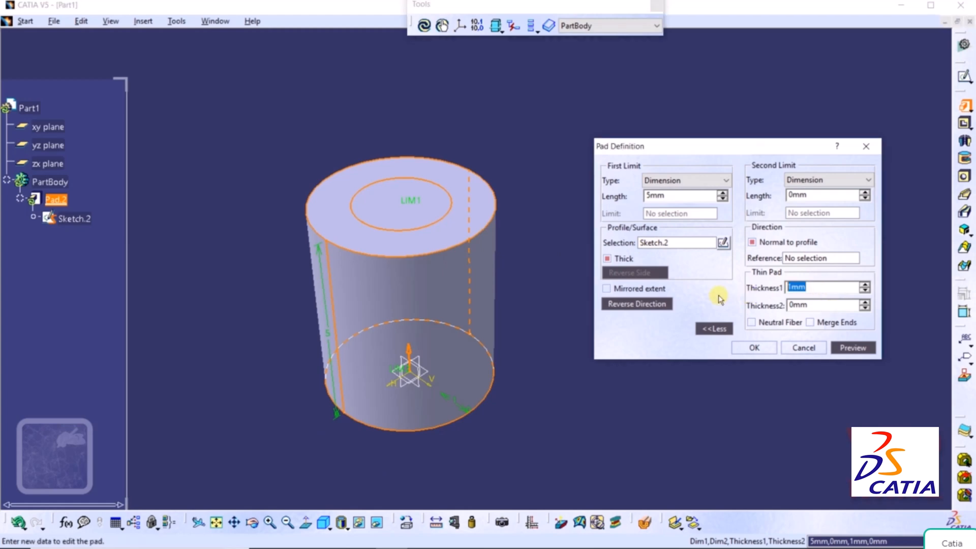
pyautogui.write('1')
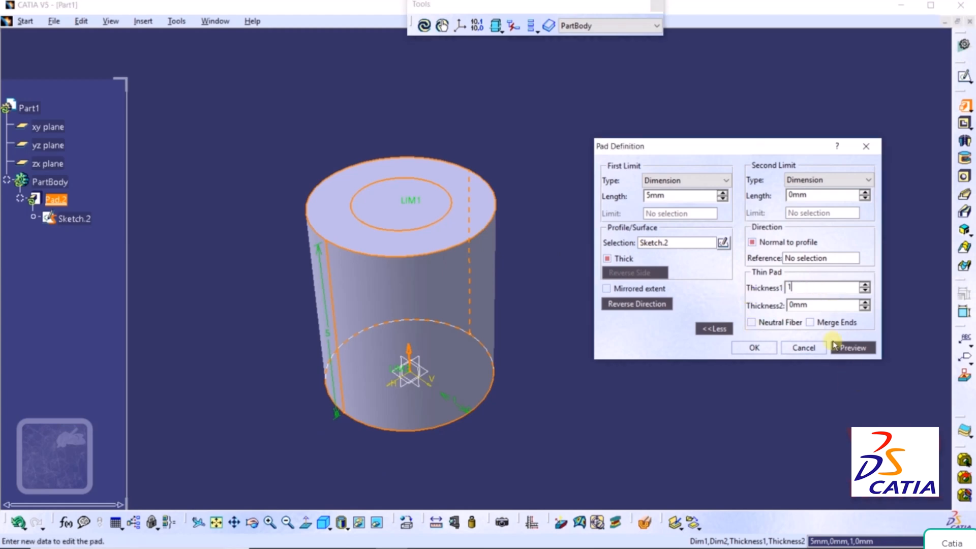
pyautogui.click(850, 348)
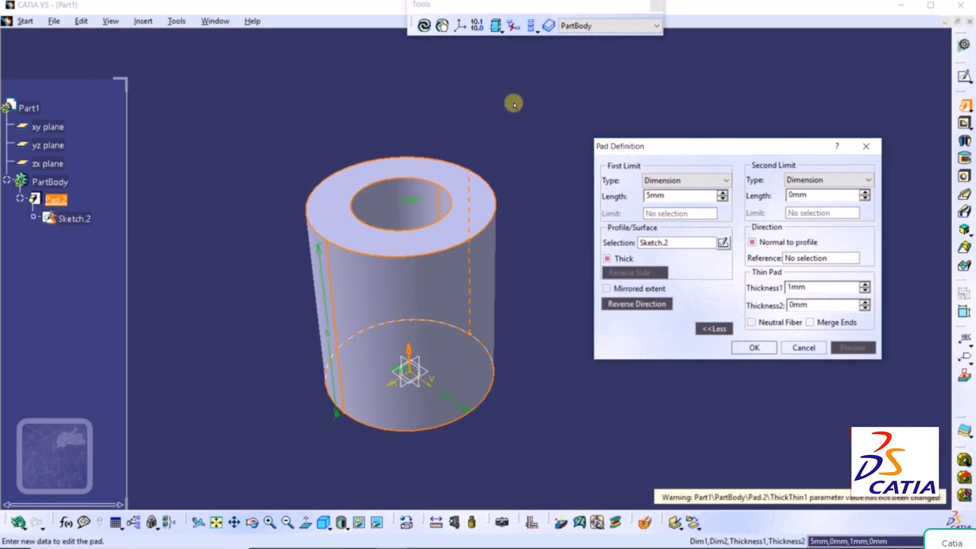
# Set Thickness2 of the thin pad to 1 mm and create the thick hollow cylinder.
pyautogui.moveTo(512, 102); pyautogui.dragTo(515, 273, button='middle')
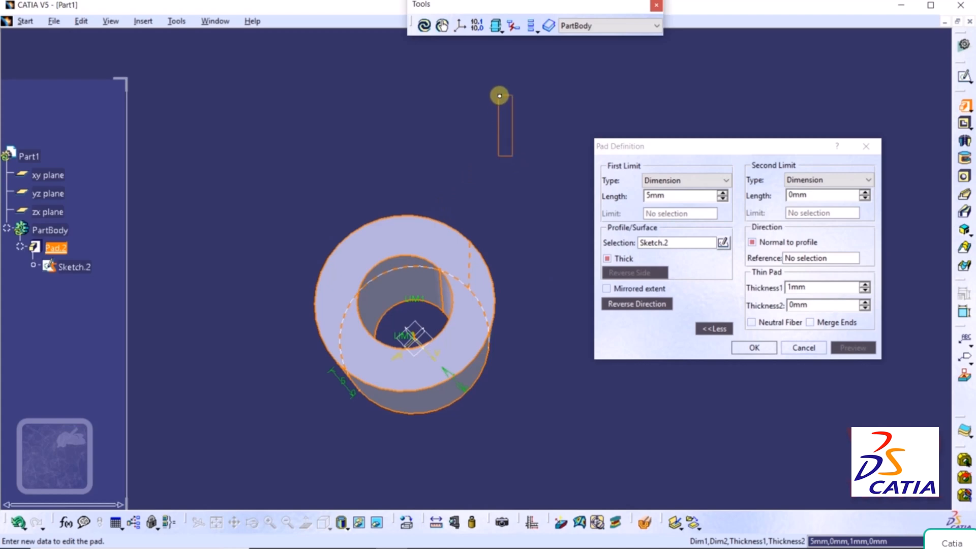
pyautogui.moveTo(514, 193); pyautogui.dragTo(495, 170, button='middle')
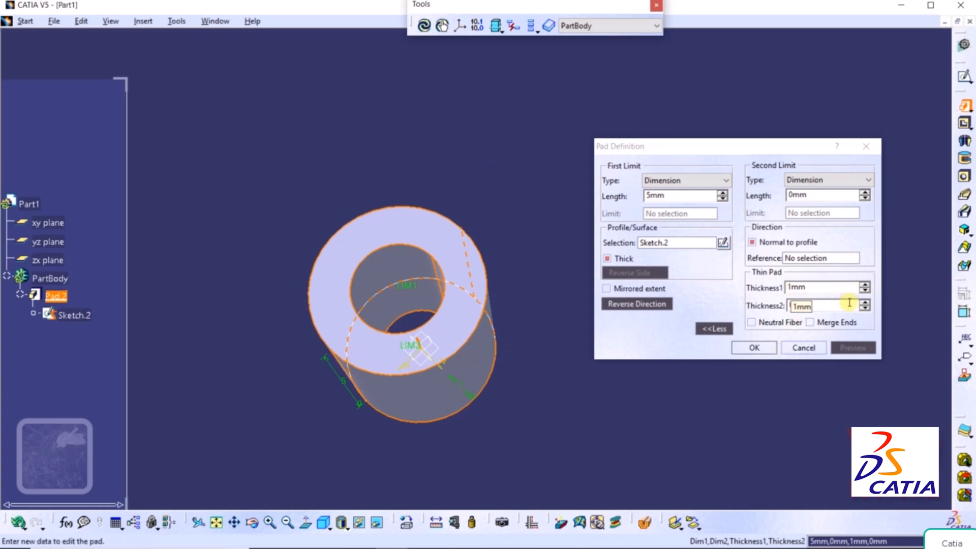
pyautogui.click(819, 285)
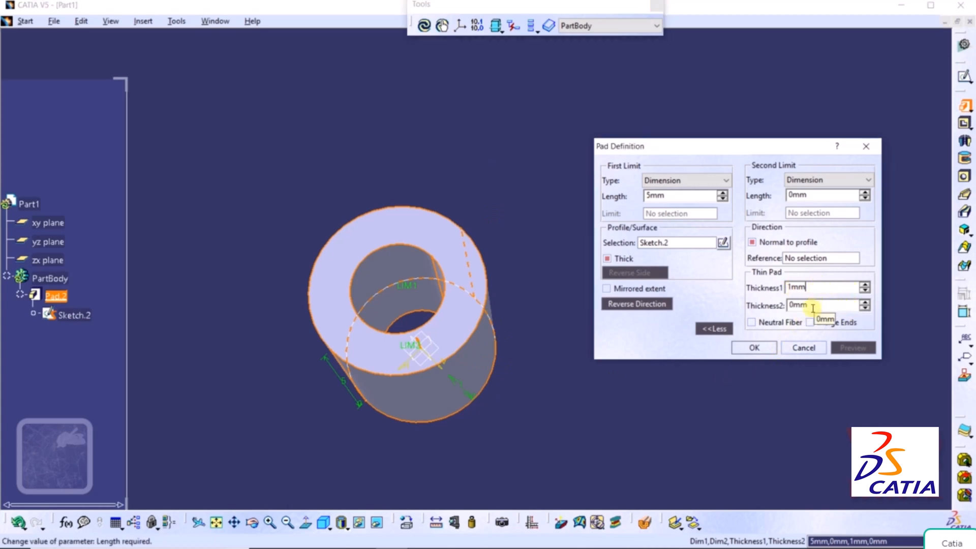
pyautogui.doubleClick(812, 304)
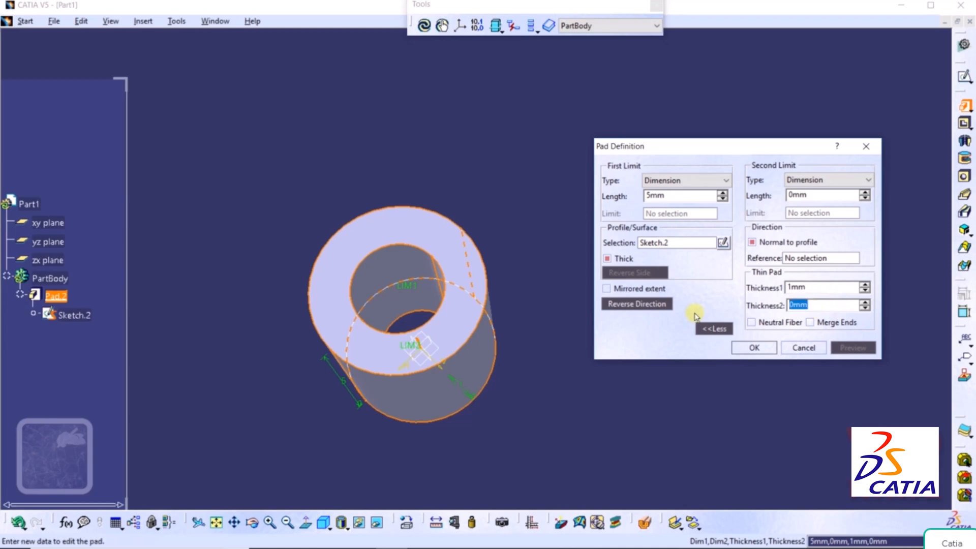
pyautogui.write('1')
pyautogui.press('Return')
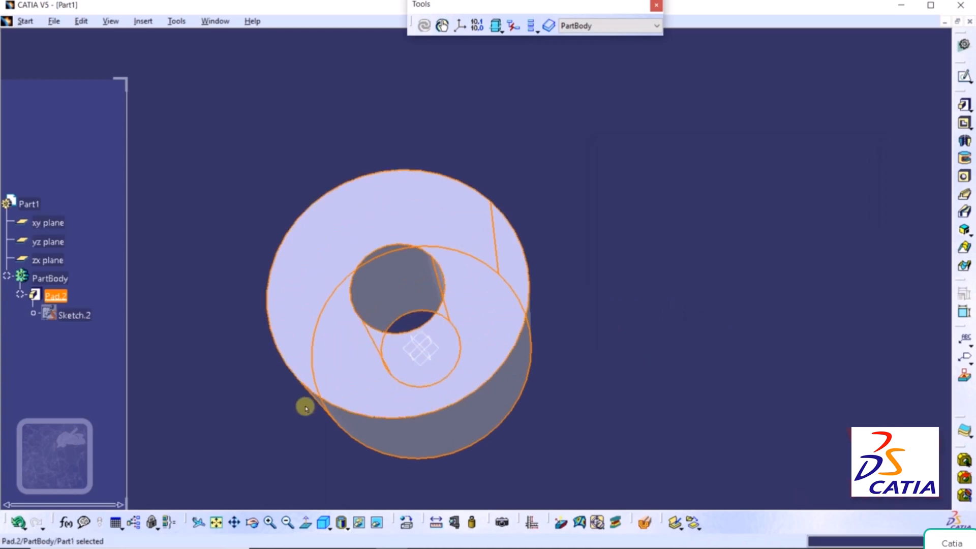
# Reopen the thick pad's definition, review its two thickness settings, and close it without changes.
pyautogui.click(189, 321)
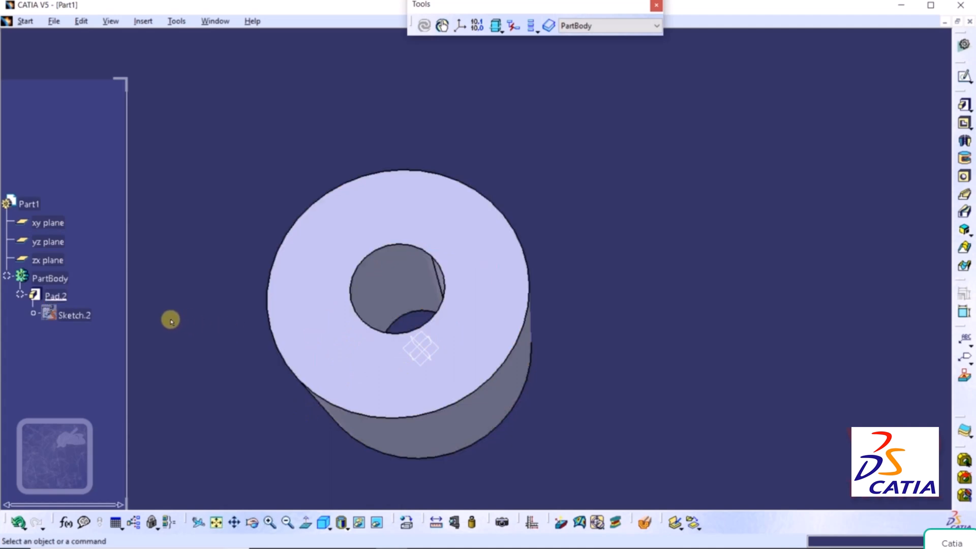
pyautogui.doubleClick(56, 295)
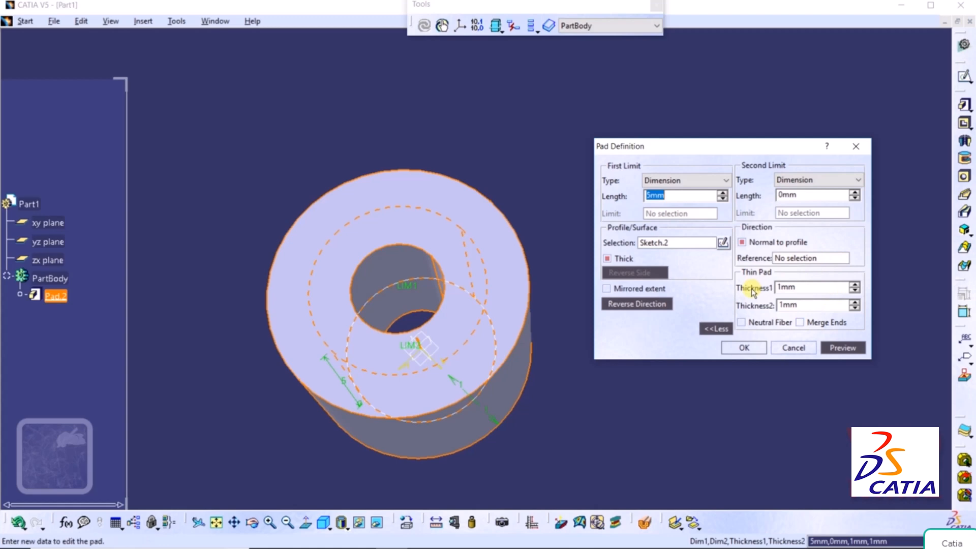
pyautogui.click(793, 348)
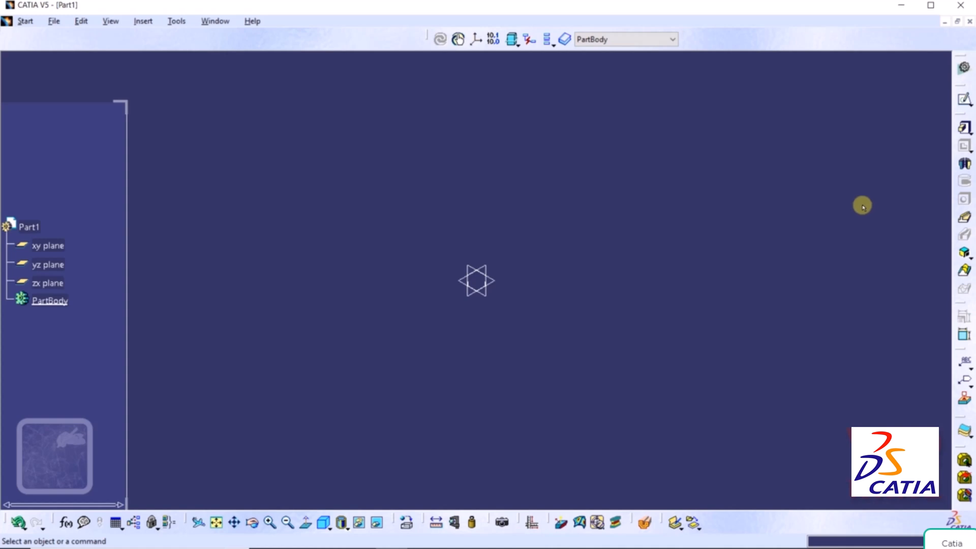
# Within a new pad, sketch on the xy plane a vertical line from the origin and a slanted line rising to about H 10.73 mm, V 5.75 mm.
pyautogui.click(966, 131)
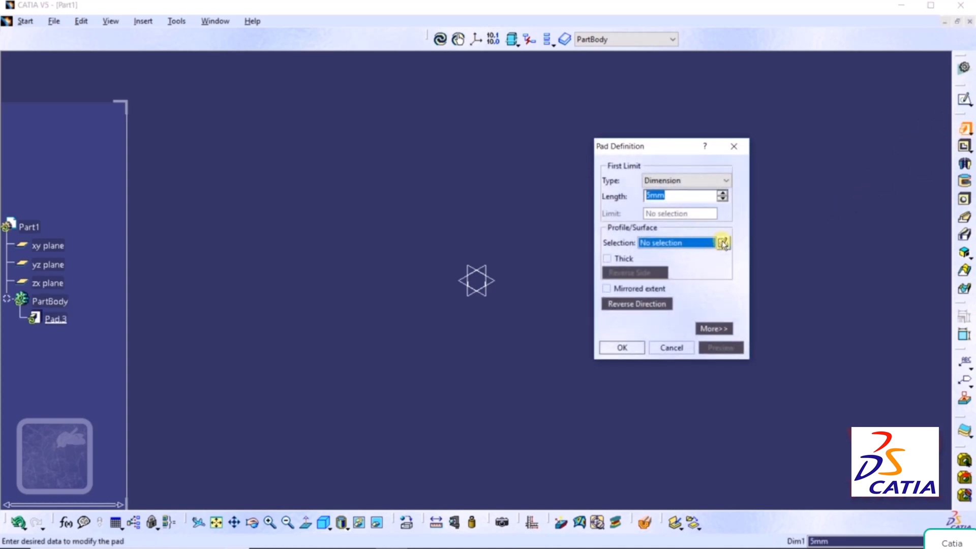
pyautogui.click(722, 243)
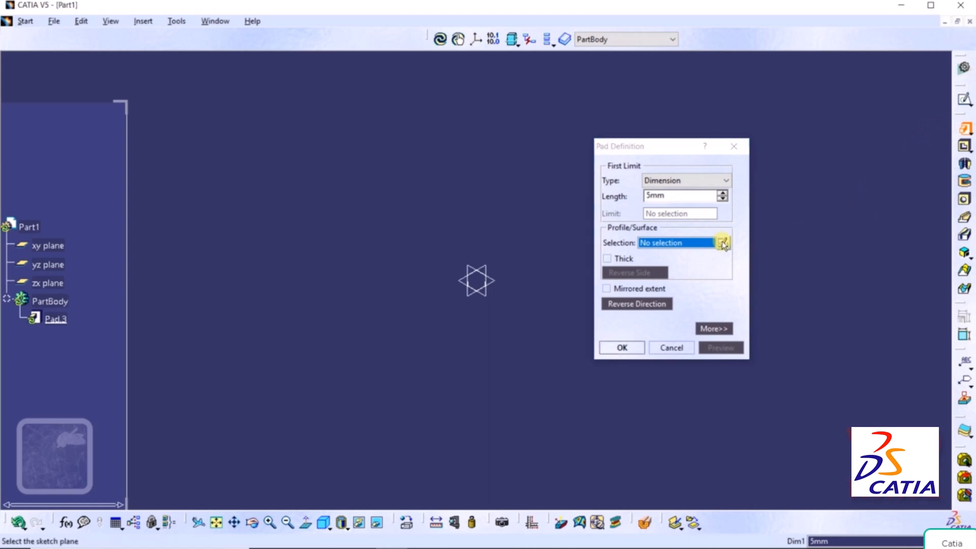
pyautogui.click(493, 282)
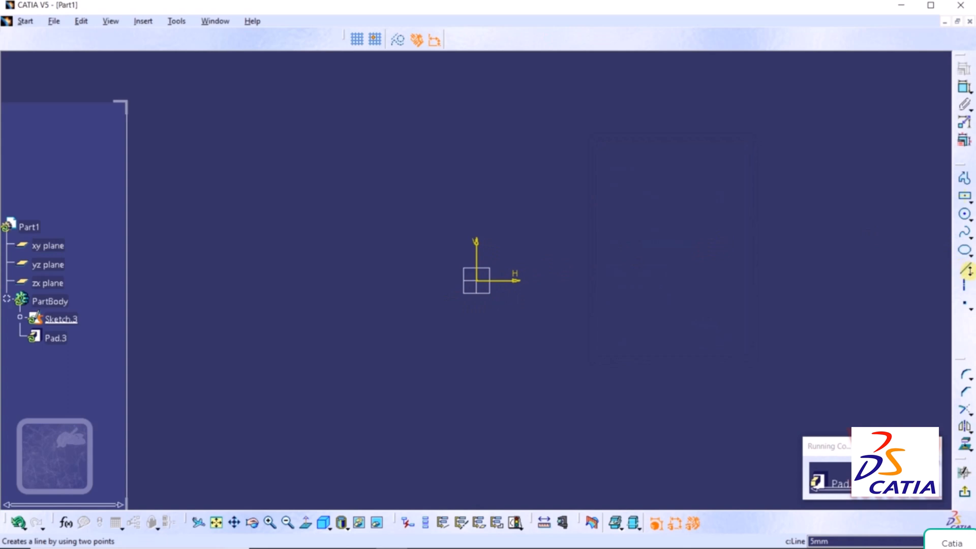
pyautogui.click(970, 274)
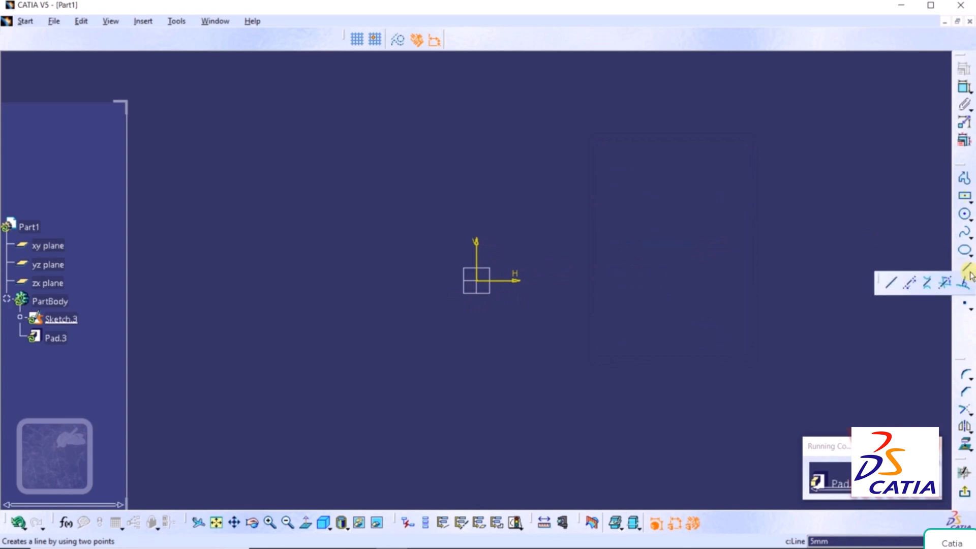
pyautogui.click(893, 284)
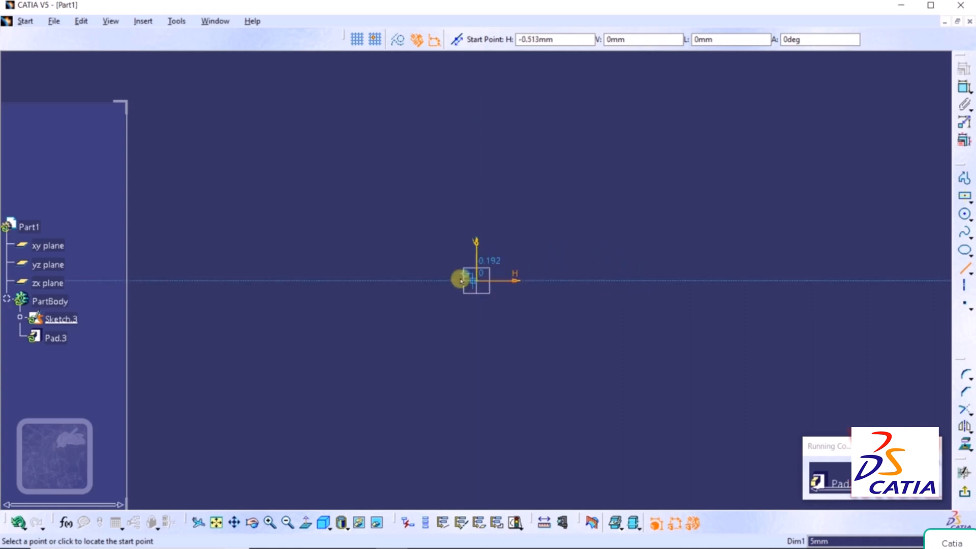
pyautogui.click(477, 281)
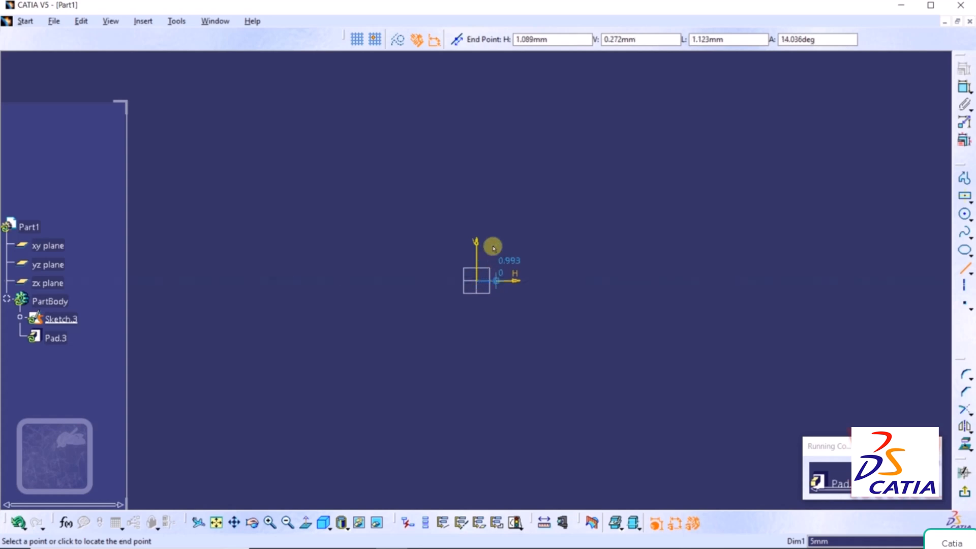
pyautogui.click(477, 221)
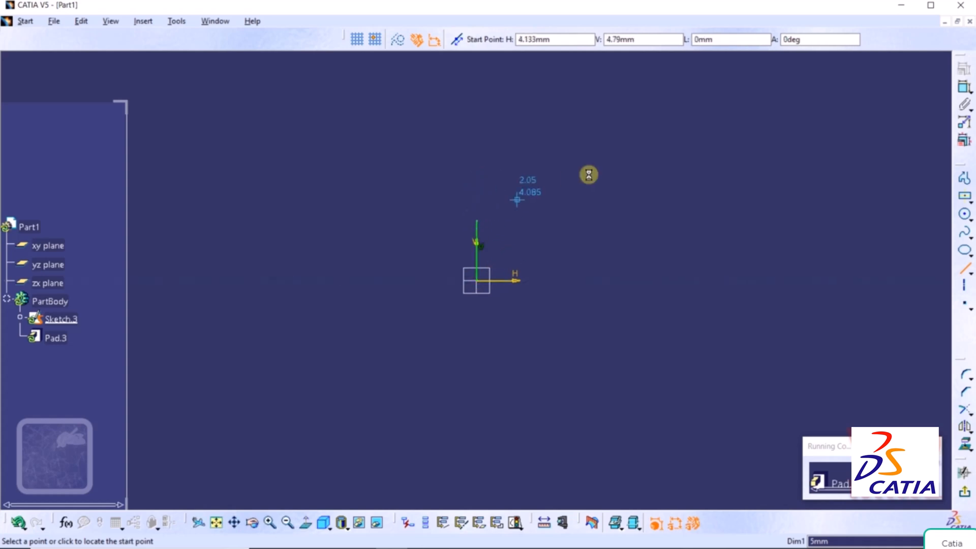
pyautogui.click(476, 221)
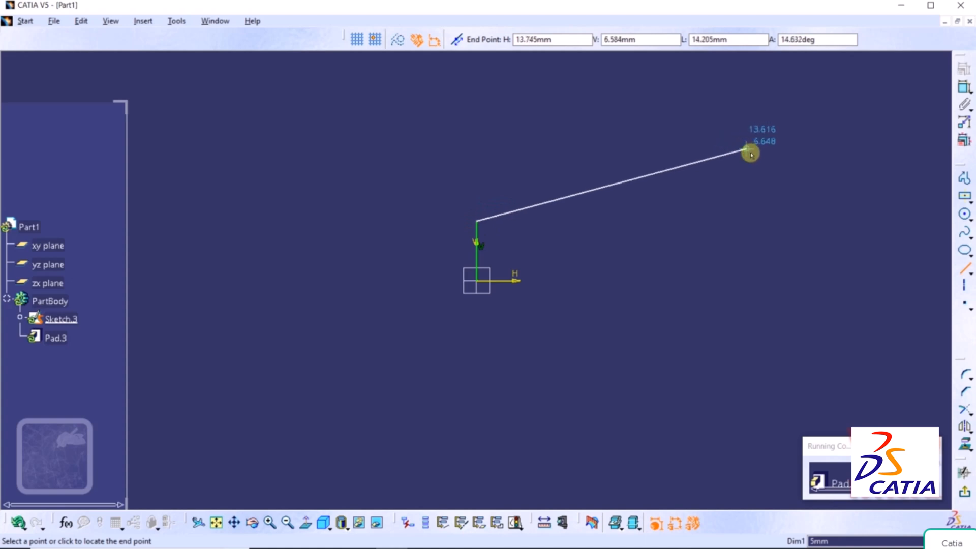
pyautogui.click(689, 168)
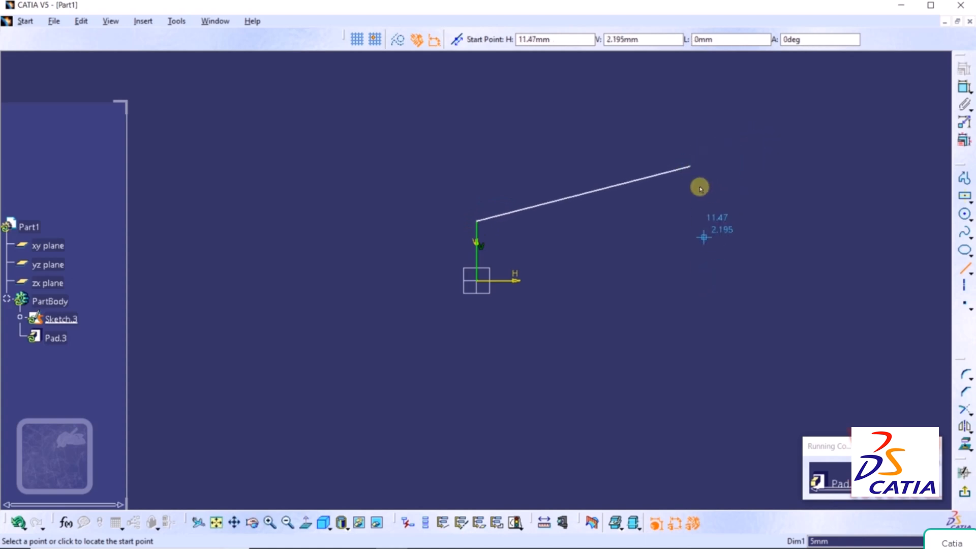
pyautogui.click(691, 167)
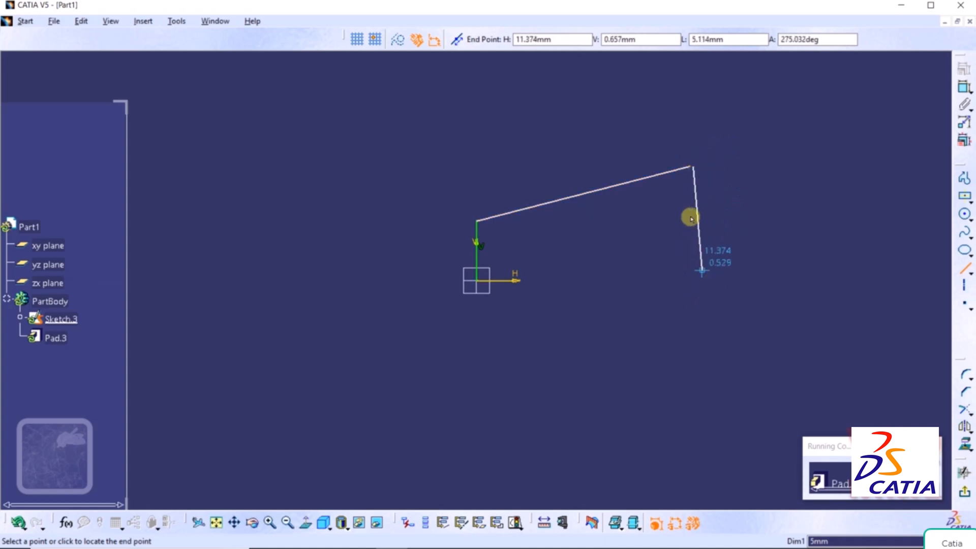
pyautogui.rightClick(705, 163)
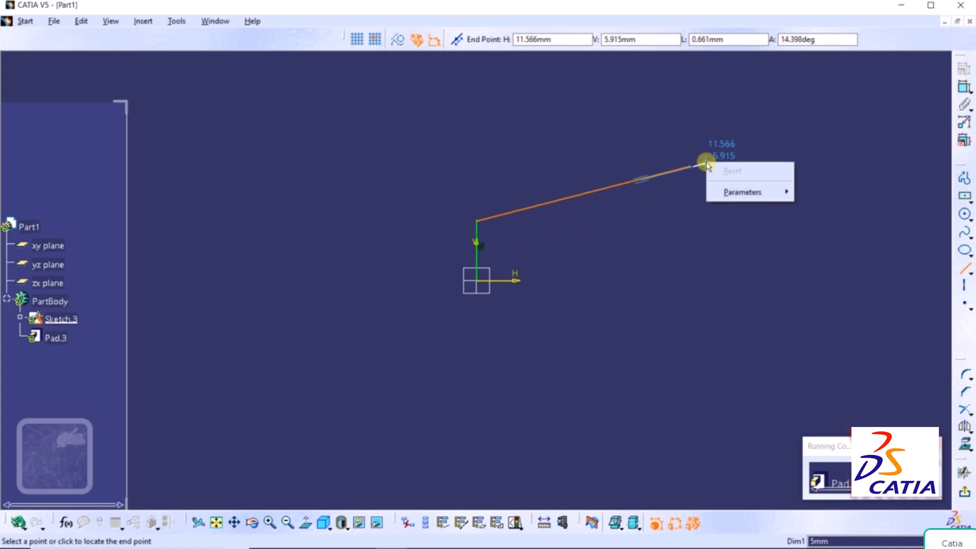
pyautogui.click(709, 160)
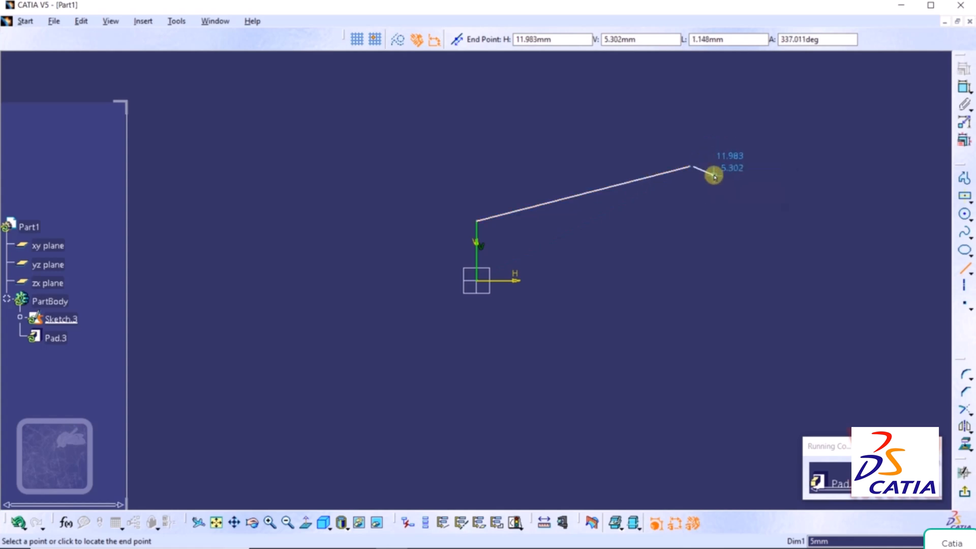
pyautogui.press('Escape')
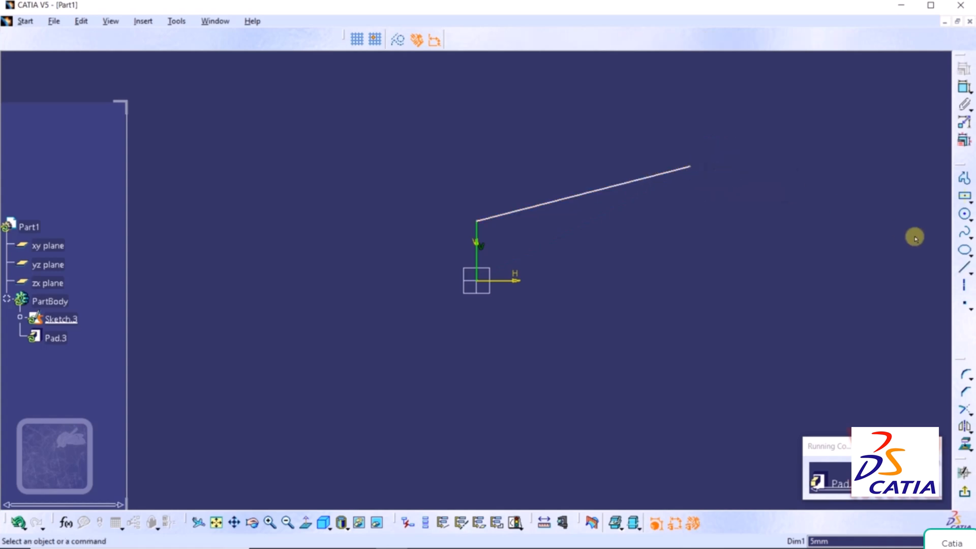
# Close the profile with a vertical line of about 5.75 mm down to the H axis and a horizontal line of about 10.73 mm to the origin.
pyautogui.click(964, 269)
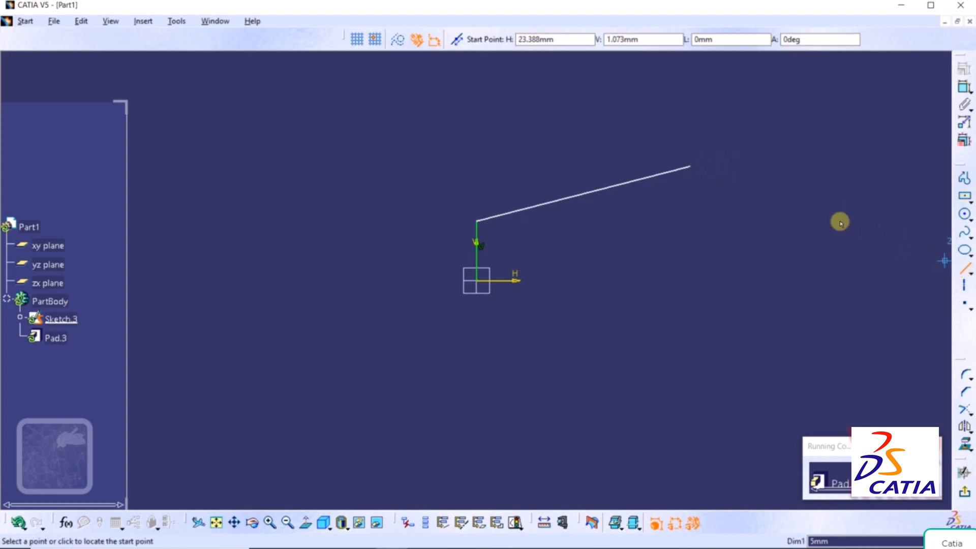
pyautogui.click(689, 167)
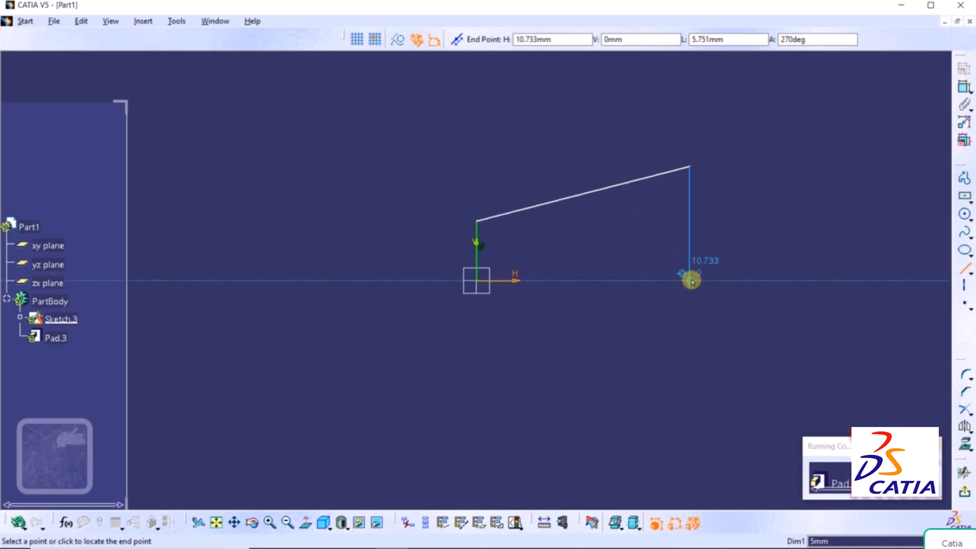
pyautogui.click(690, 280)
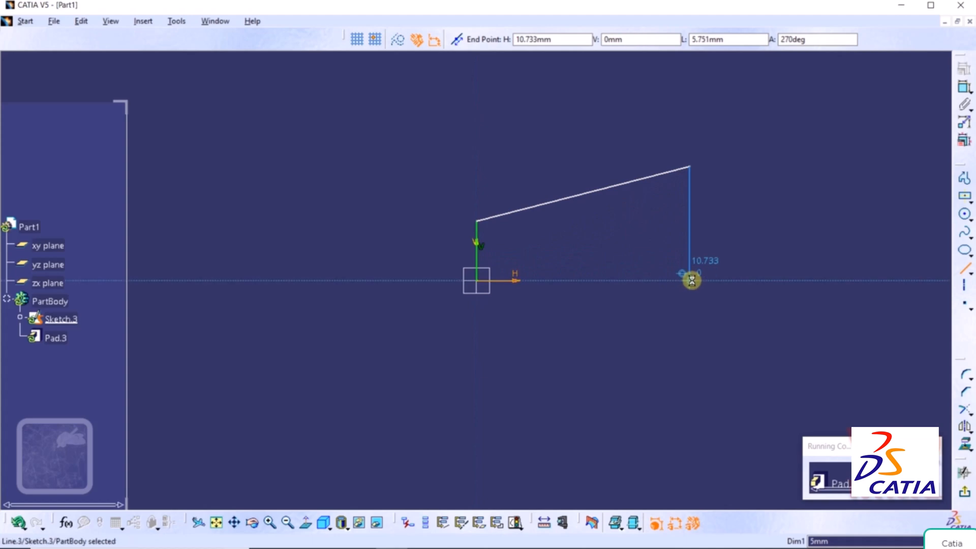
pyautogui.click(964, 273)
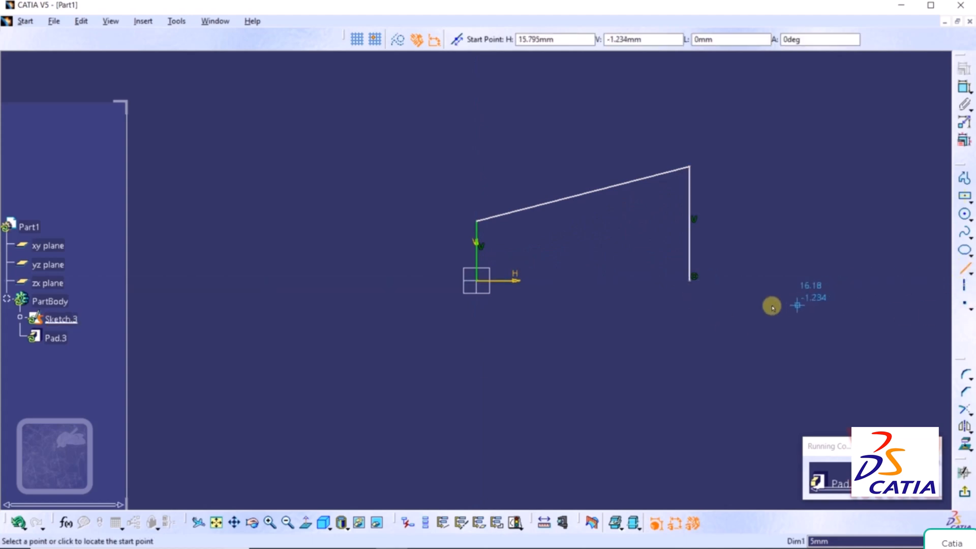
pyautogui.click(691, 281)
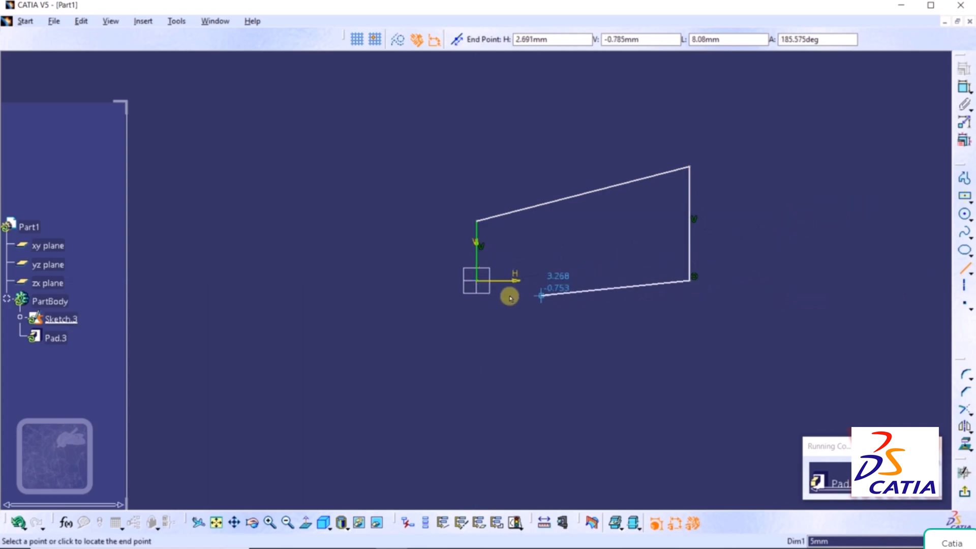
pyautogui.click(475, 281)
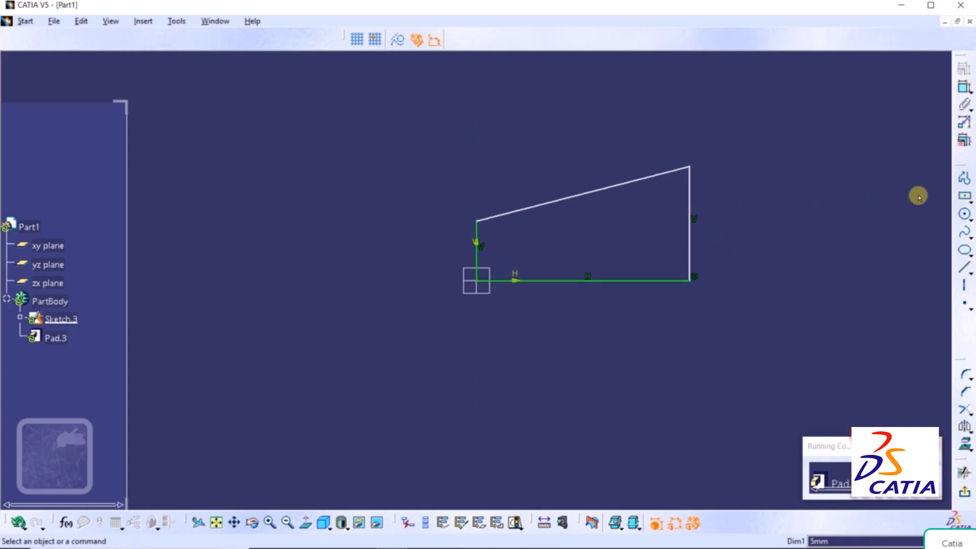
# Exit the sketch, preview the 5 mm pad of the four-sided profile and create it.
pyautogui.click(964, 495)
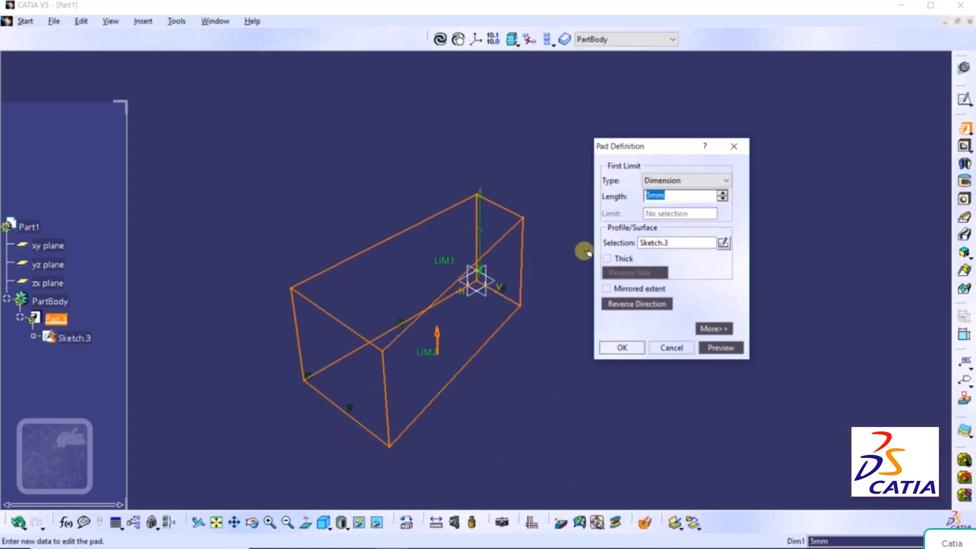
pyautogui.click(720, 348)
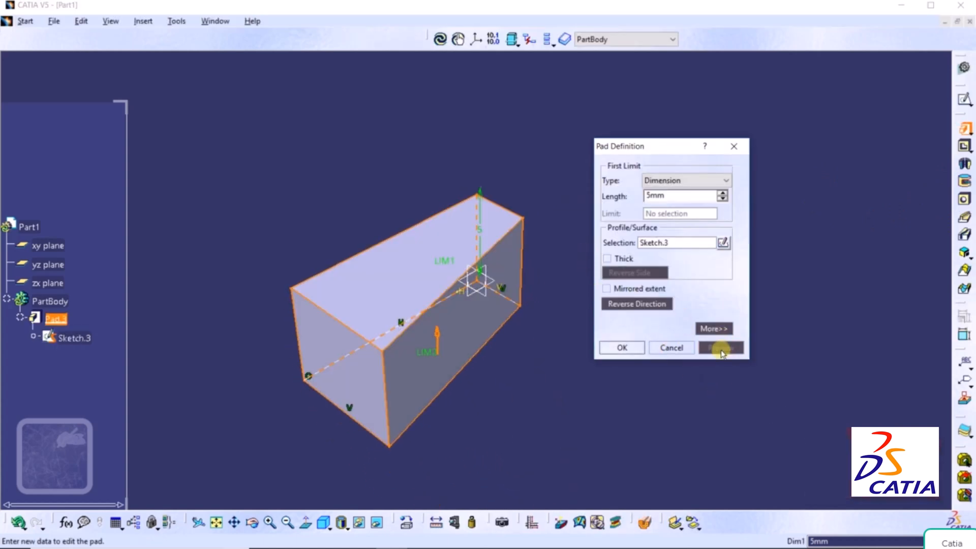
pyautogui.click(623, 349)
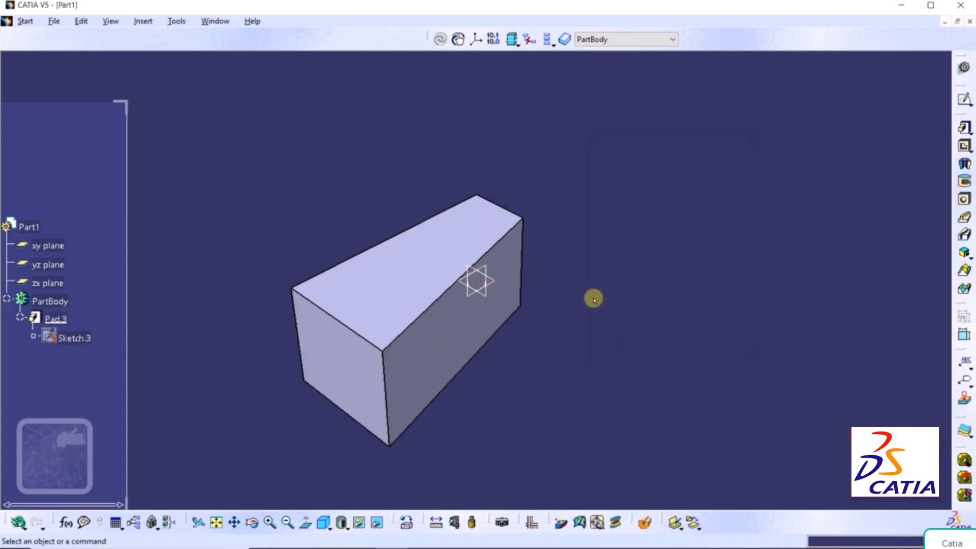
# Examine the tapered block from several angles, including the standard top and isometric views.
pyautogui.moveTo(610, 293); pyautogui.dragTo(858, 239, button='middle')
pyautogui.moveTo(428, 223); pyautogui.dragTo(731, 283, button='middle')
pyautogui.moveTo(479, 280); pyautogui.dragTo(561, 301, button='middle')
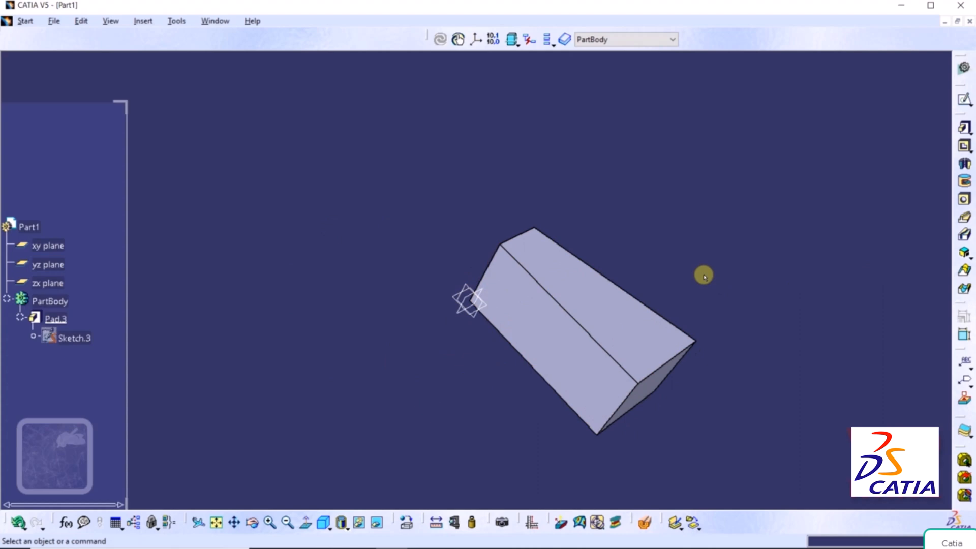
pyautogui.click(323, 522)
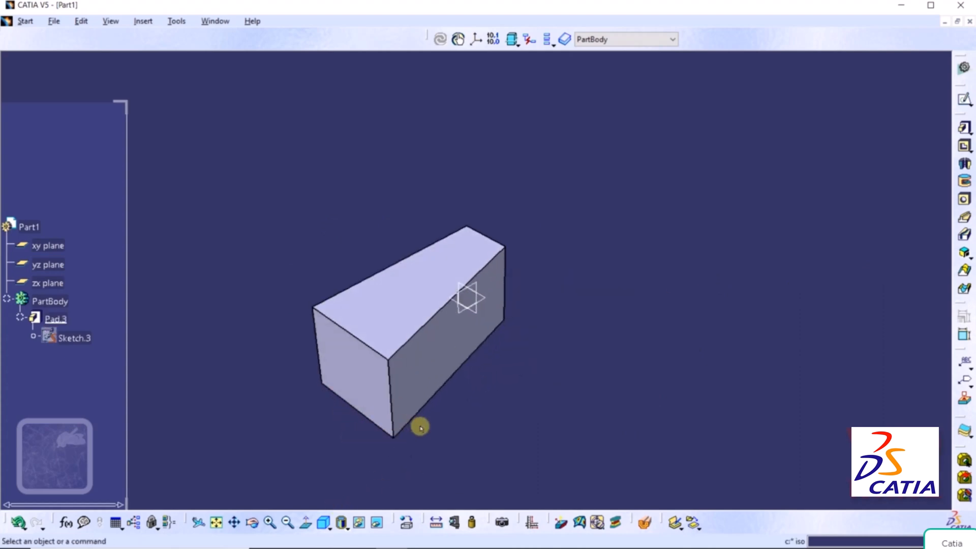
pyautogui.click(330, 529)
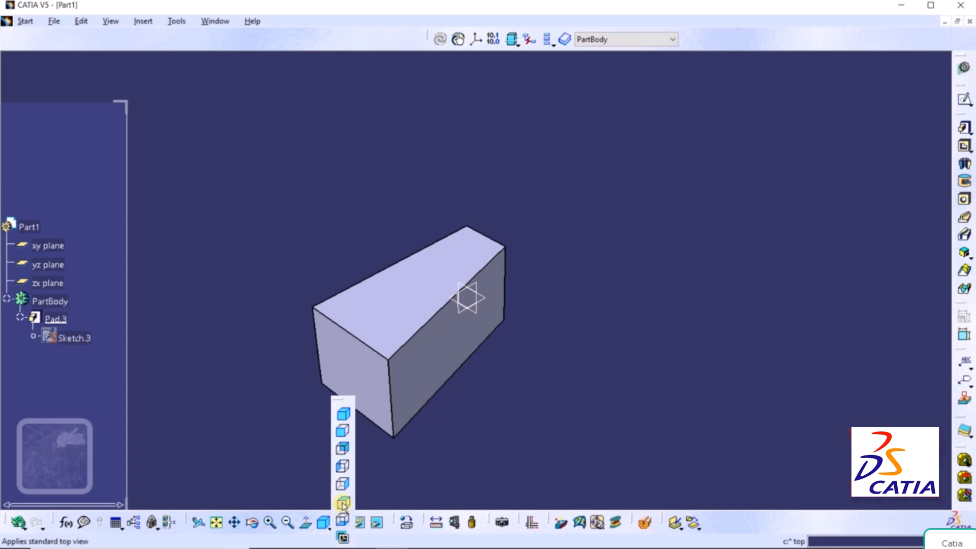
pyautogui.click(343, 505)
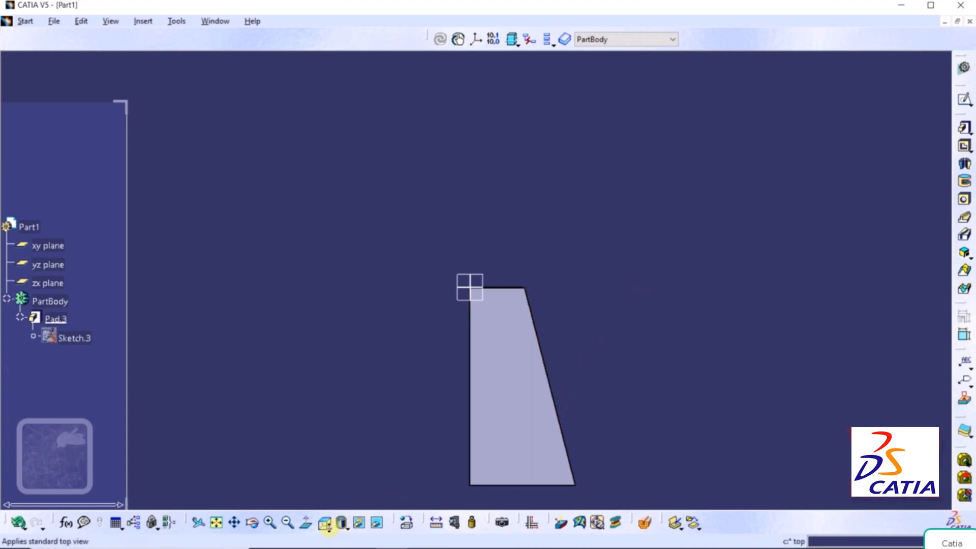
pyautogui.click(330, 528)
pyautogui.click(342, 416)
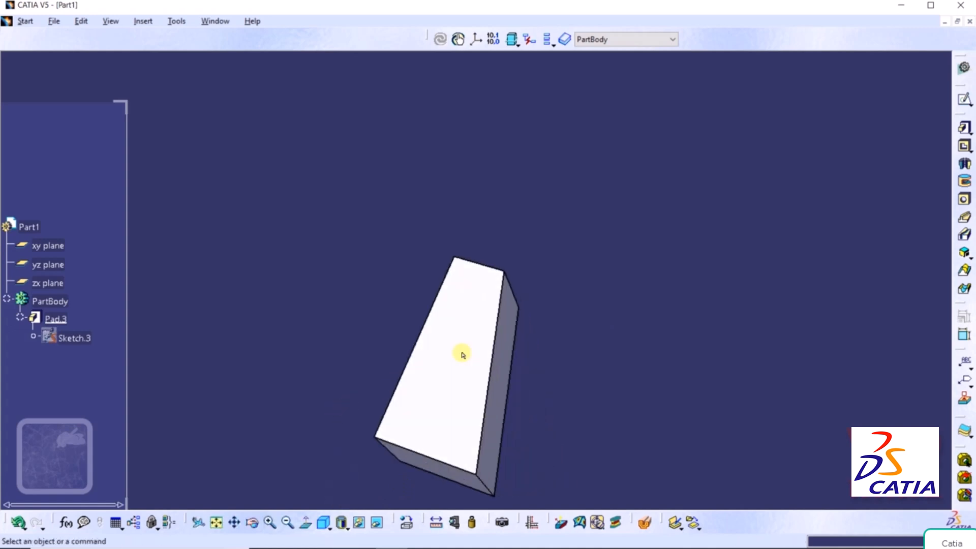
# Start a new pad and open a sketch for its profile on the tapered block's slanted face.
pyautogui.moveTo(564, 346); pyautogui.dragTo(478, 194, button='middle')
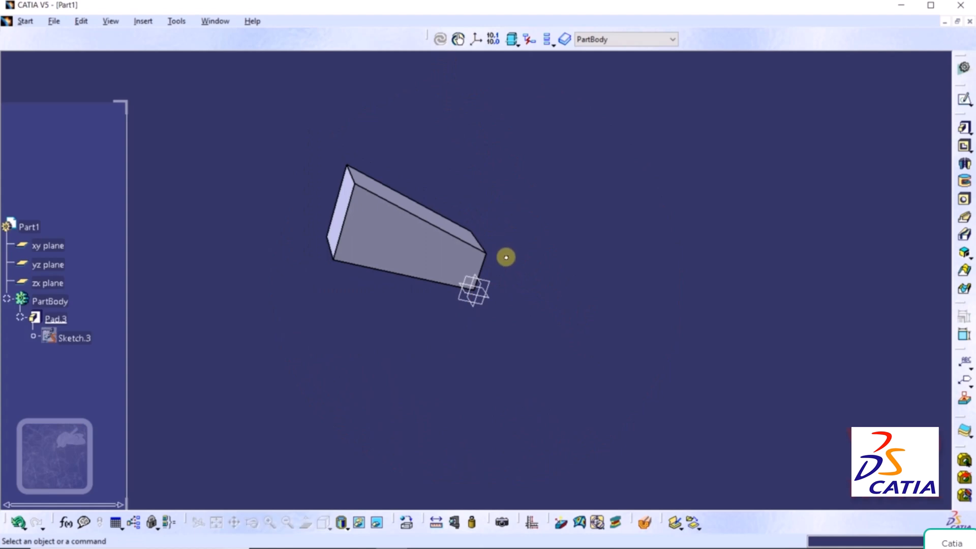
pyautogui.moveTo(590, 220); pyautogui.dragTo(503, 247, button='middle')
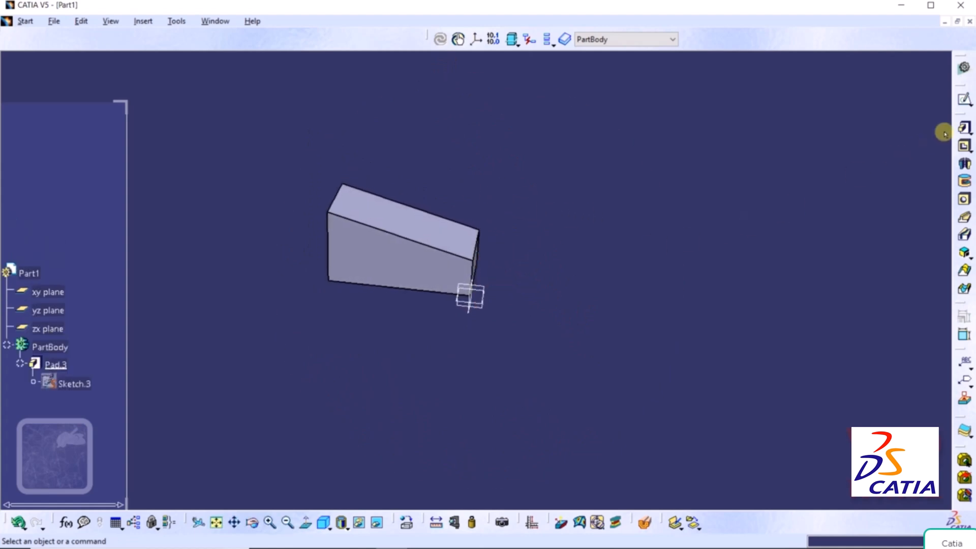
pyautogui.click(964, 128)
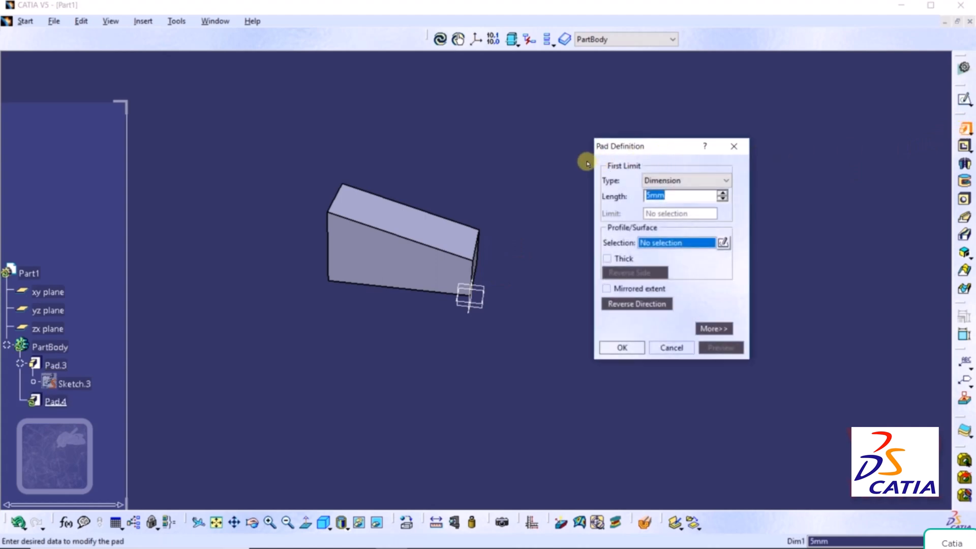
pyautogui.click(723, 243)
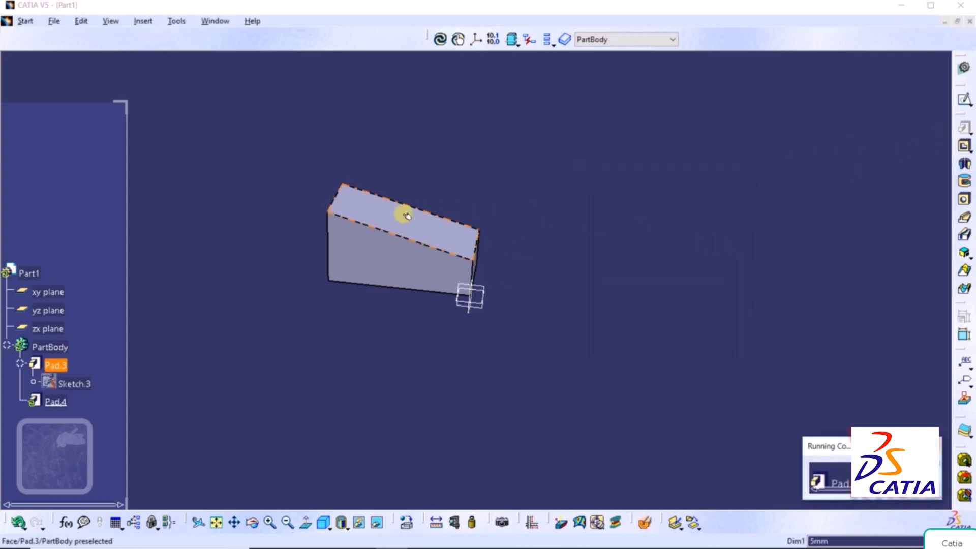
pyautogui.click(401, 222)
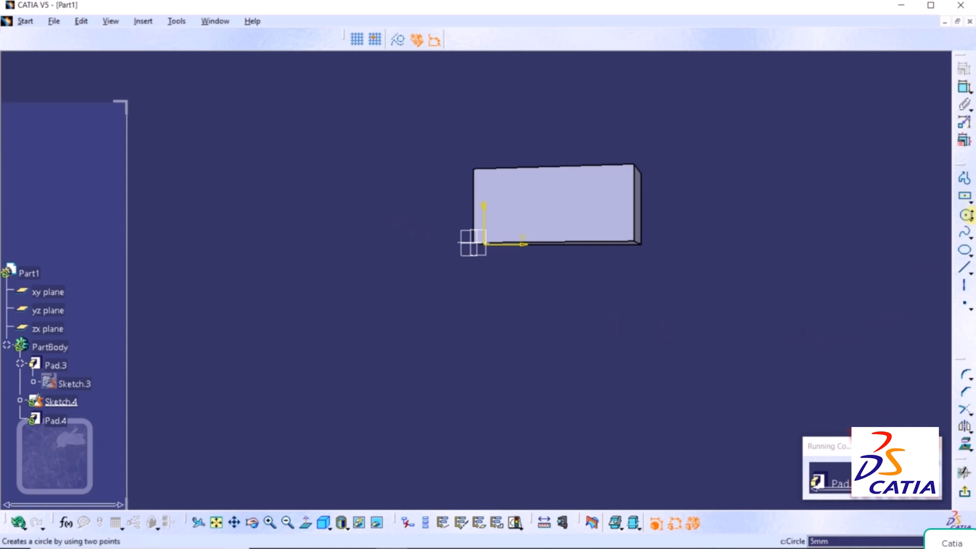
# Draw a circle of about 0.8 mm radius near the middle of the slanted face and pad it 5 mm.
pyautogui.click(969, 218)
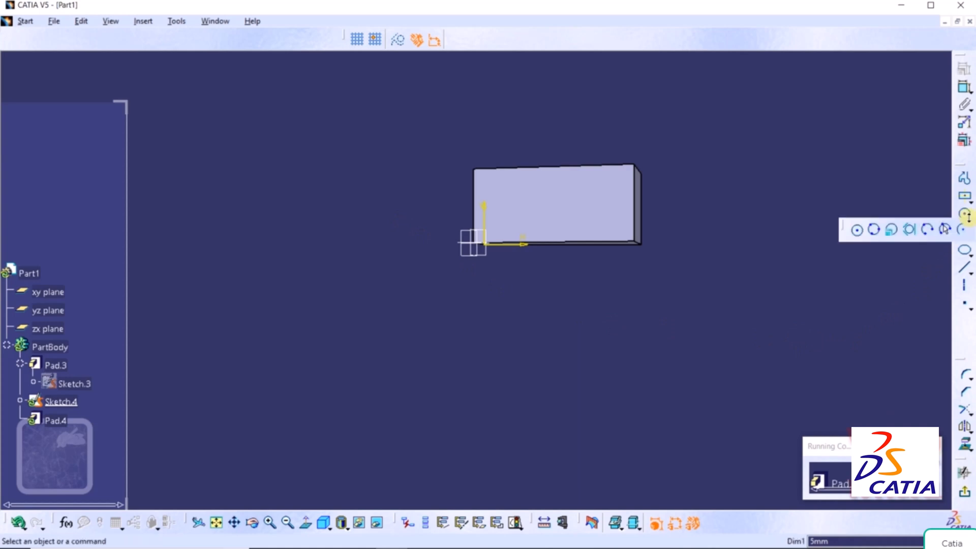
pyautogui.click(855, 230)
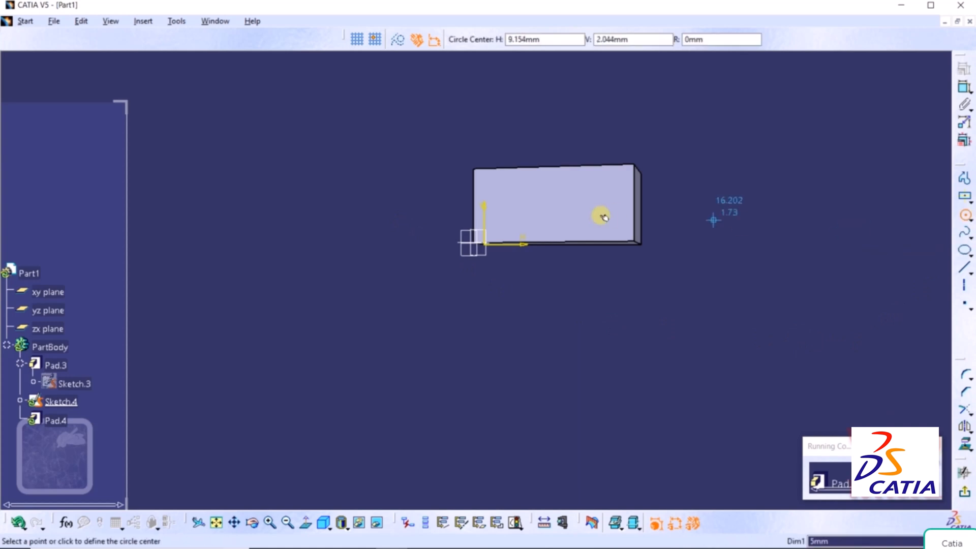
pyautogui.click(562, 210)
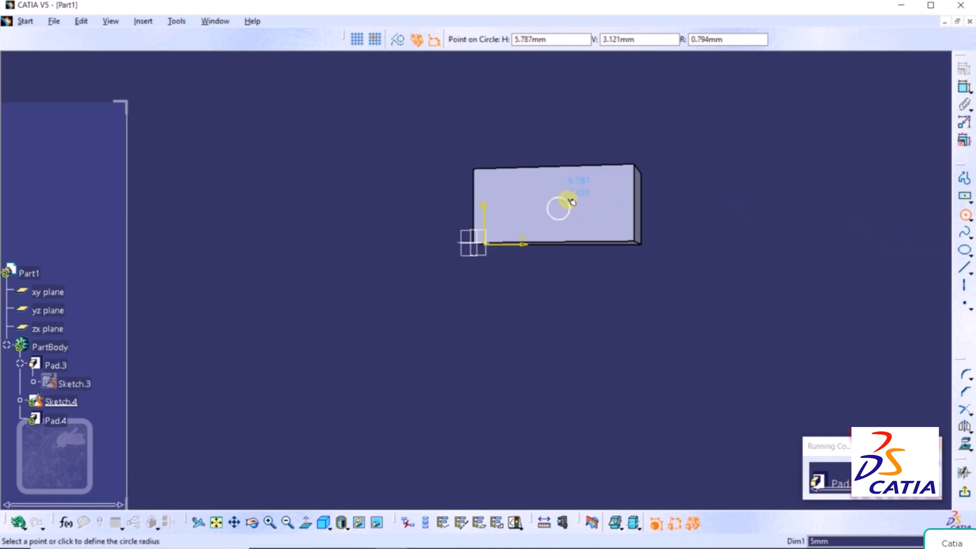
pyautogui.click(571, 202)
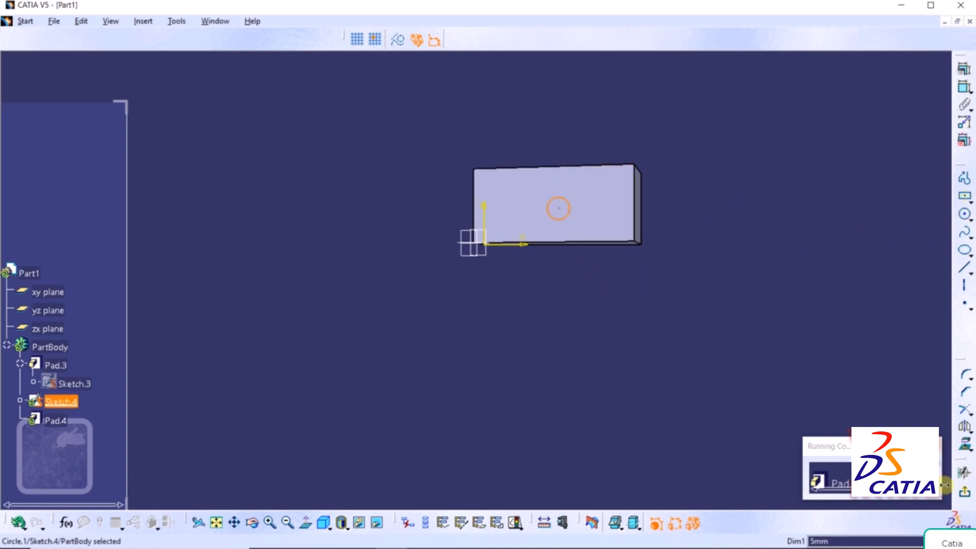
pyautogui.click(964, 493)
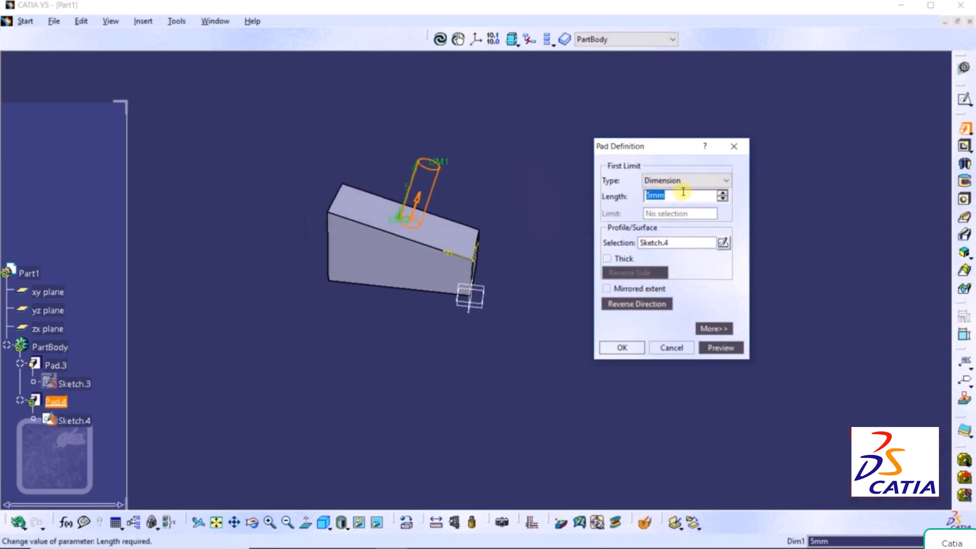
pyautogui.click(621, 348)
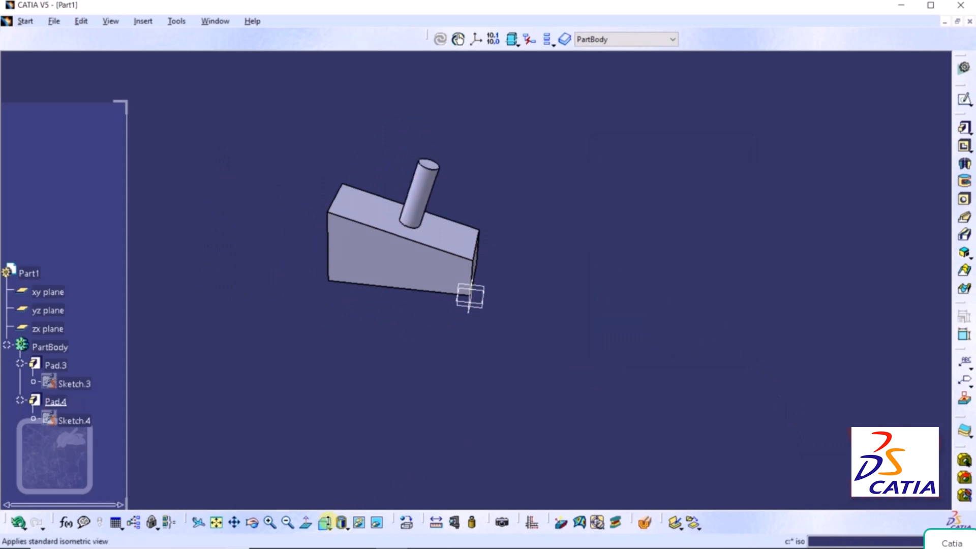
# Examine the cylindrical pad's direction relative to the slanted face in the standard top view and slightly rotated.
pyautogui.click(324, 524)
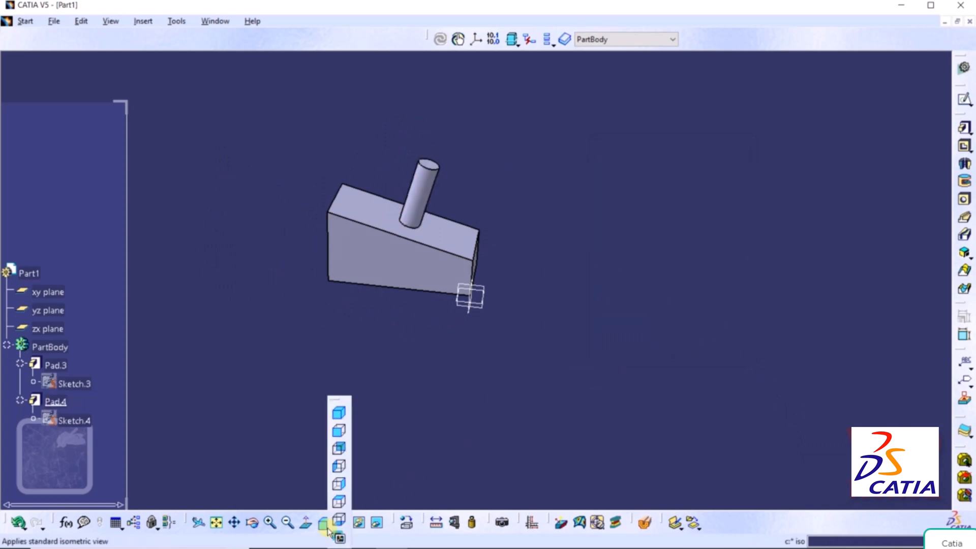
pyautogui.click(339, 504)
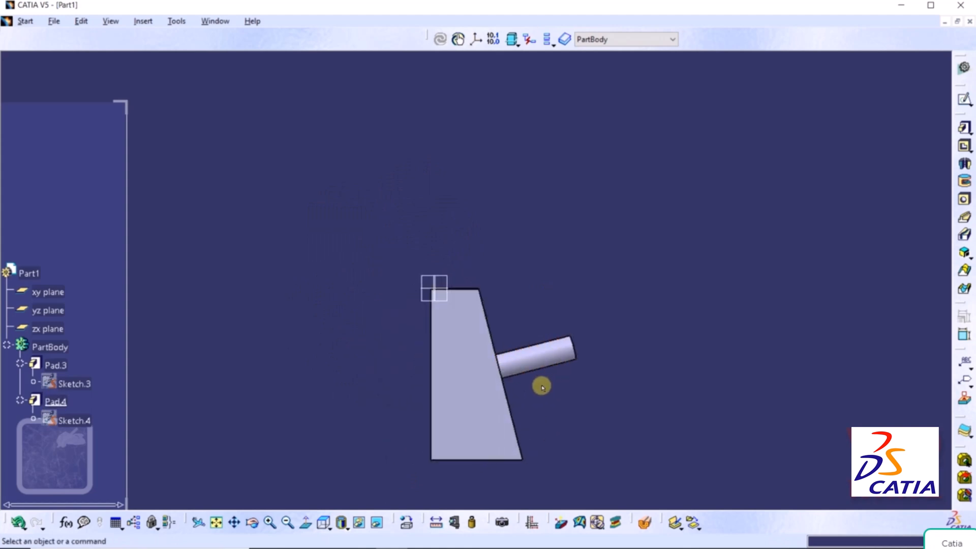
pyautogui.moveTo(527, 385); pyautogui.dragTo(559, 208, button='middle')
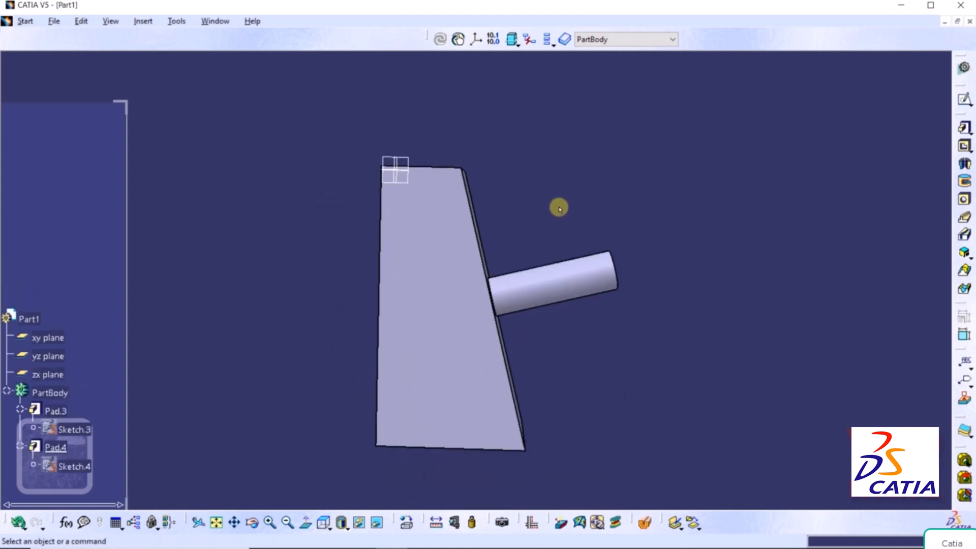
pyautogui.click(306, 522)
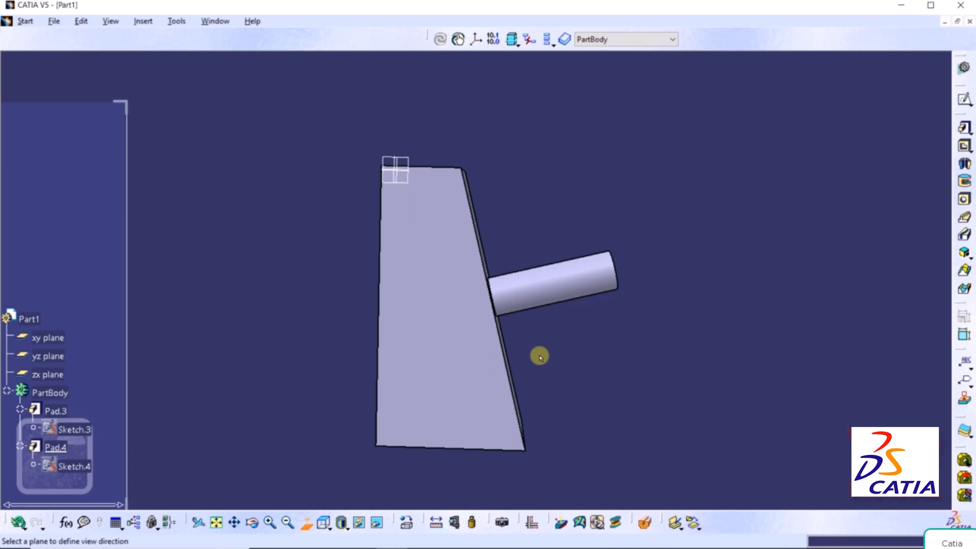
pyautogui.press('Escape')
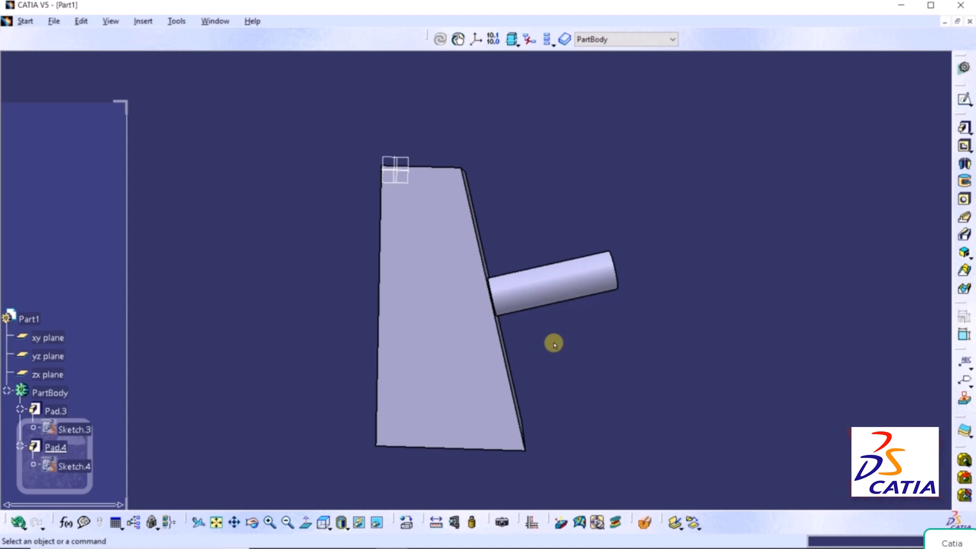
# Open the Pad along path part from the Pad project folder and hide the ground grid.
pyautogui.click(54, 21)
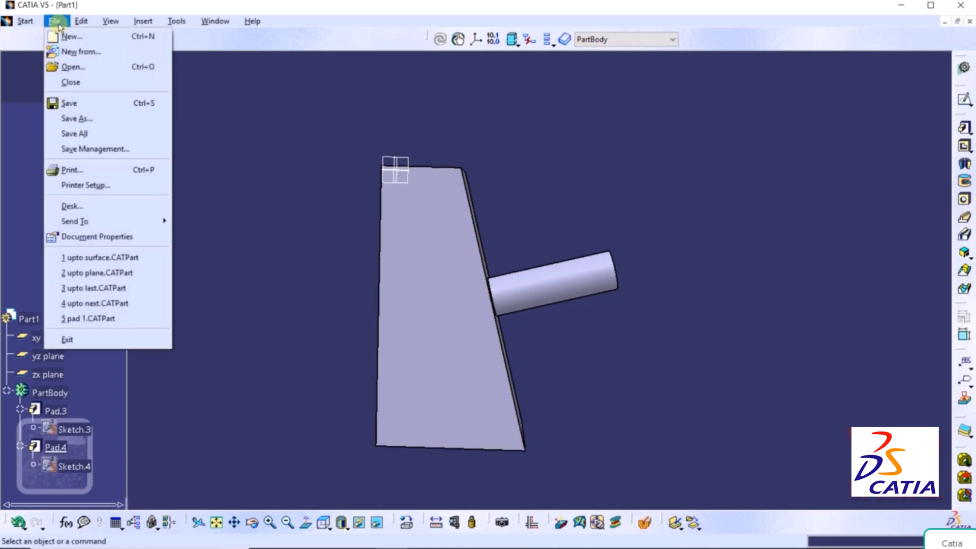
pyautogui.click(65, 65)
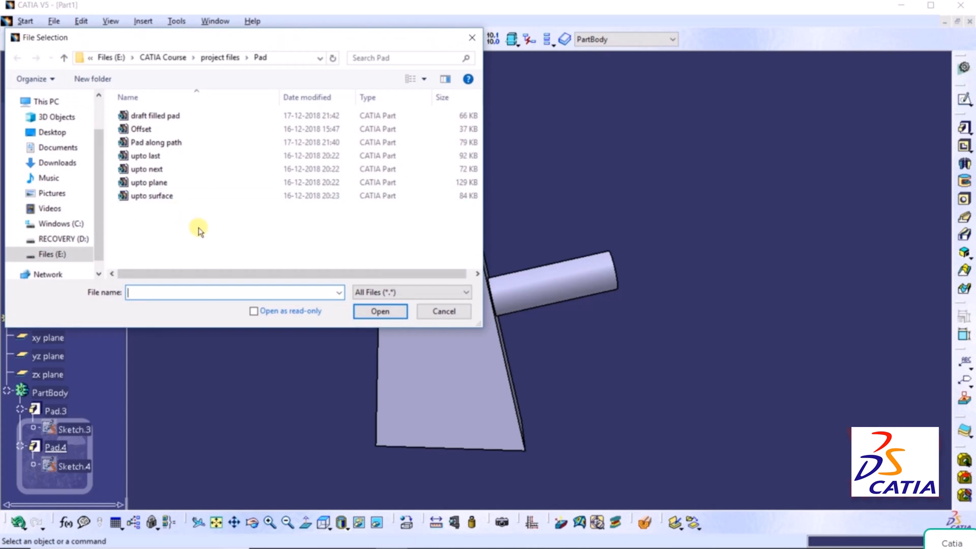
pyautogui.click(145, 146)
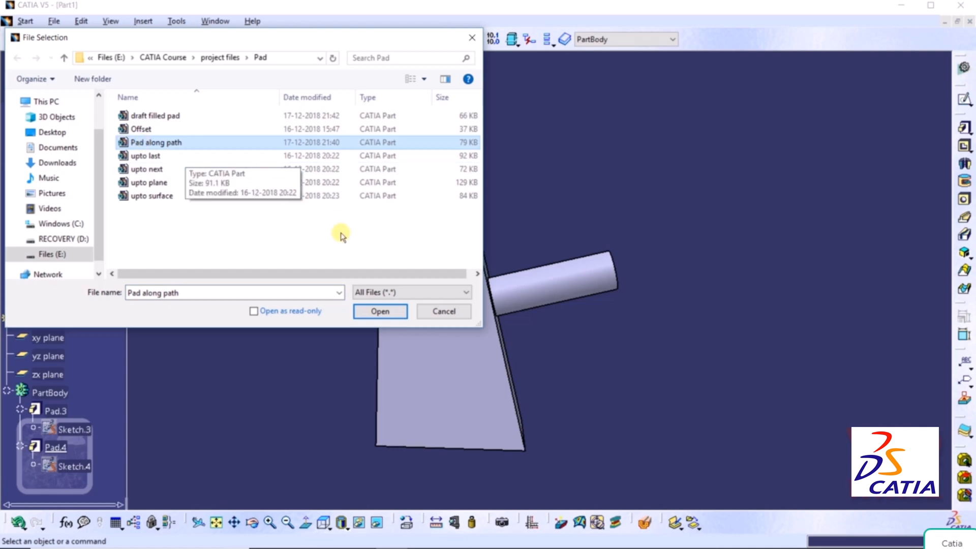
pyautogui.click(375, 311)
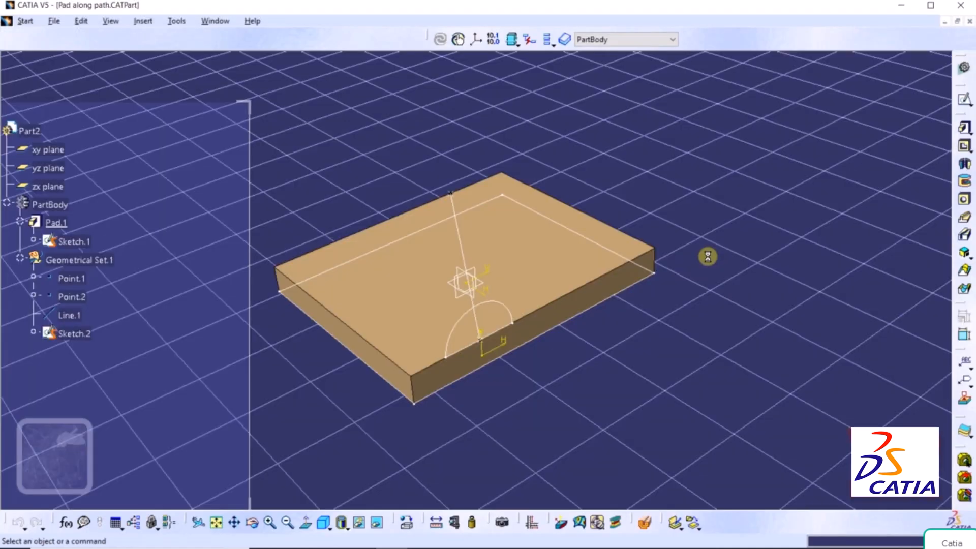
pyautogui.click(111, 21)
pyautogui.click(137, 400)
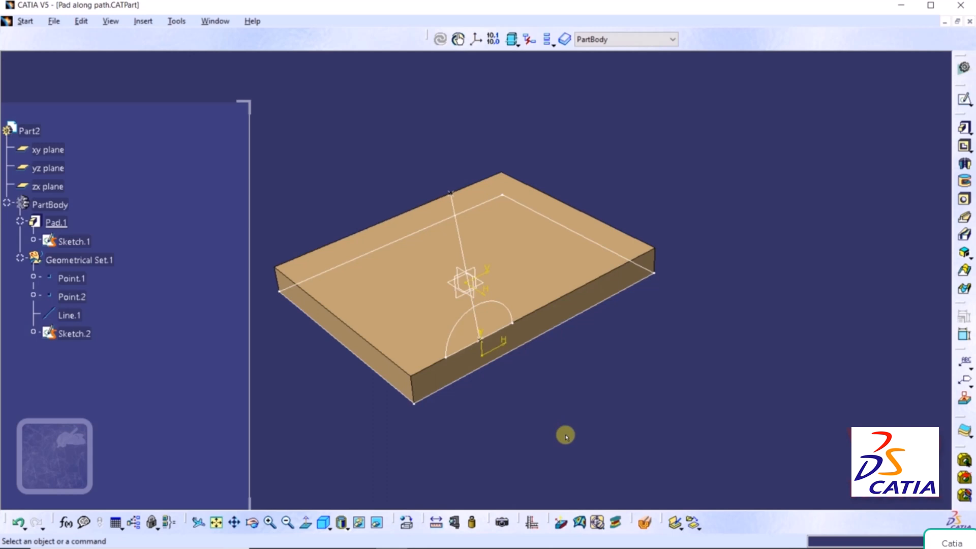
# Start a 20 mm pad on the arched profile Sketch.2 and expand the pad definition to show the direction options.
pyautogui.scroll(1, 565, 435)
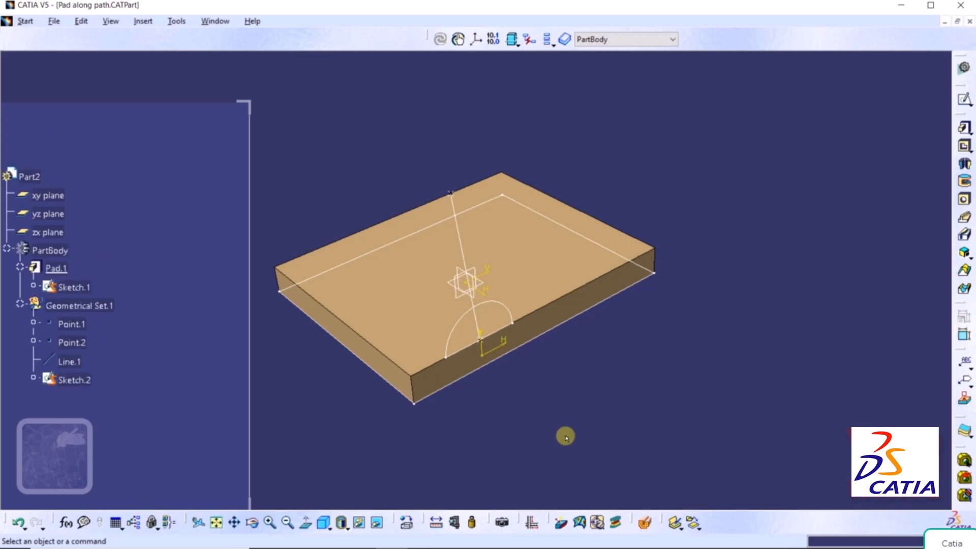
pyautogui.click(964, 128)
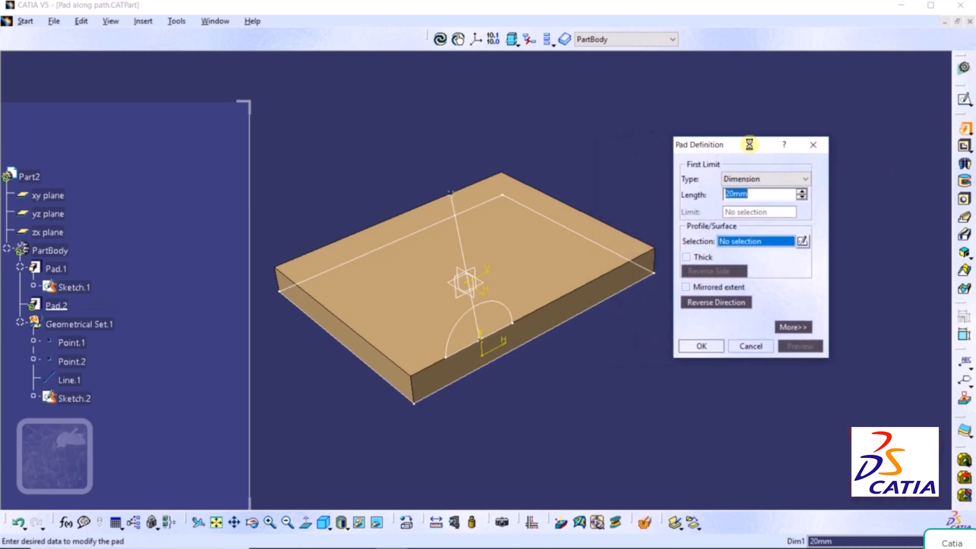
pyautogui.moveTo(749, 144); pyautogui.dragTo(802, 122)
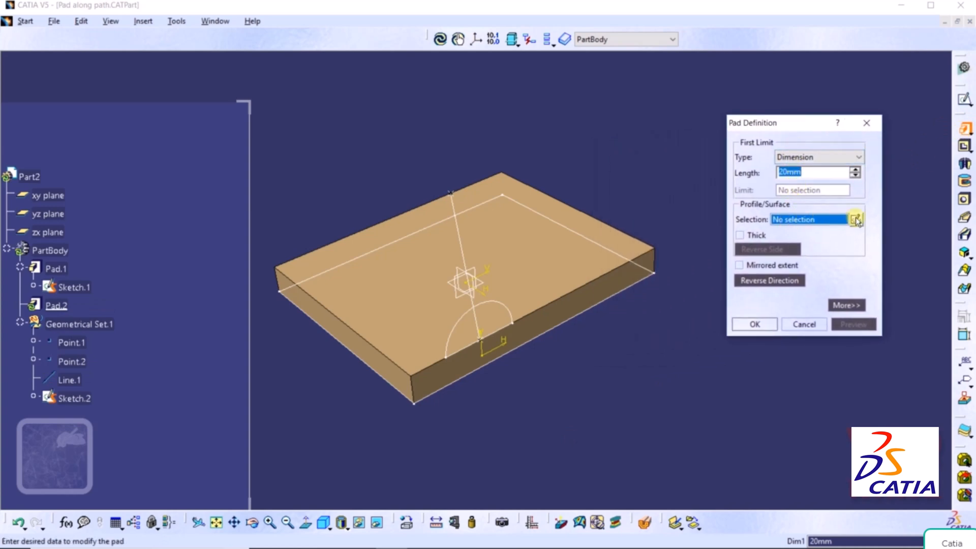
pyautogui.click(498, 303)
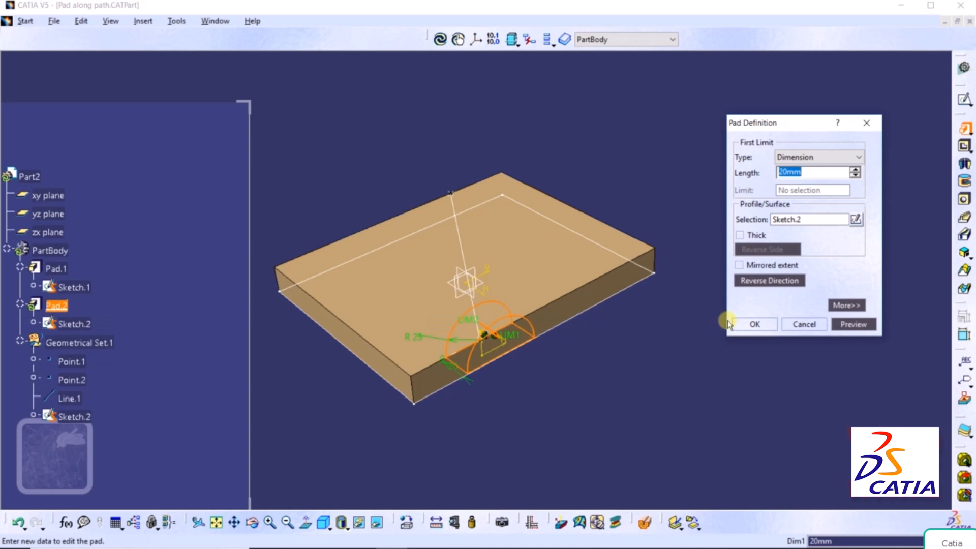
pyautogui.click(844, 306)
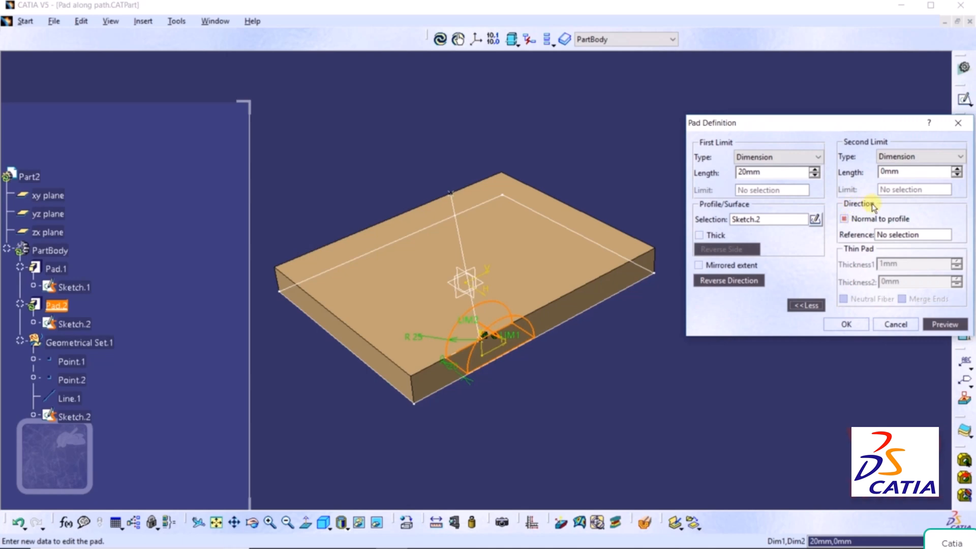
# Turn off Normal to profile, use the slanted Line.1 as the pad's direction reference and preview the result.
pyautogui.click(844, 220)
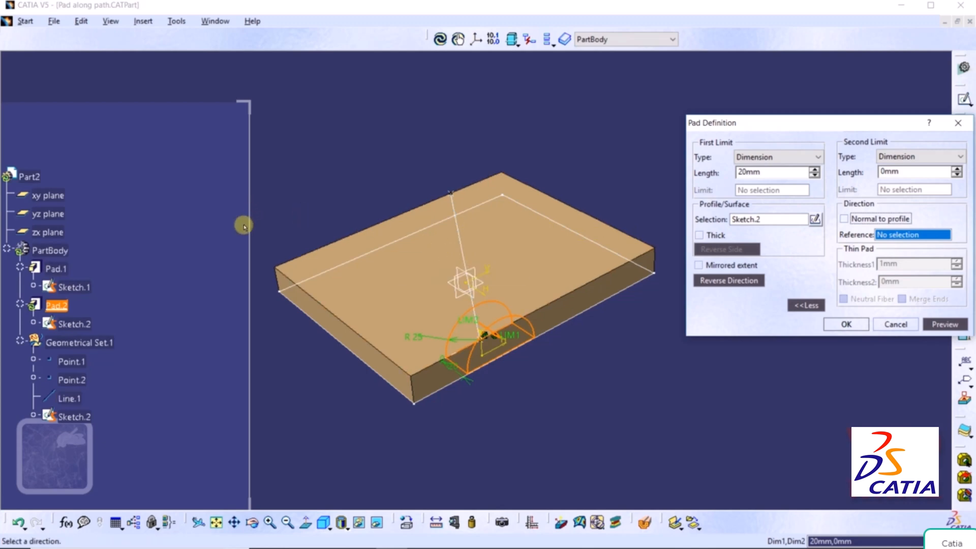
pyautogui.moveTo(249, 229); pyautogui.dragTo(131, 241)
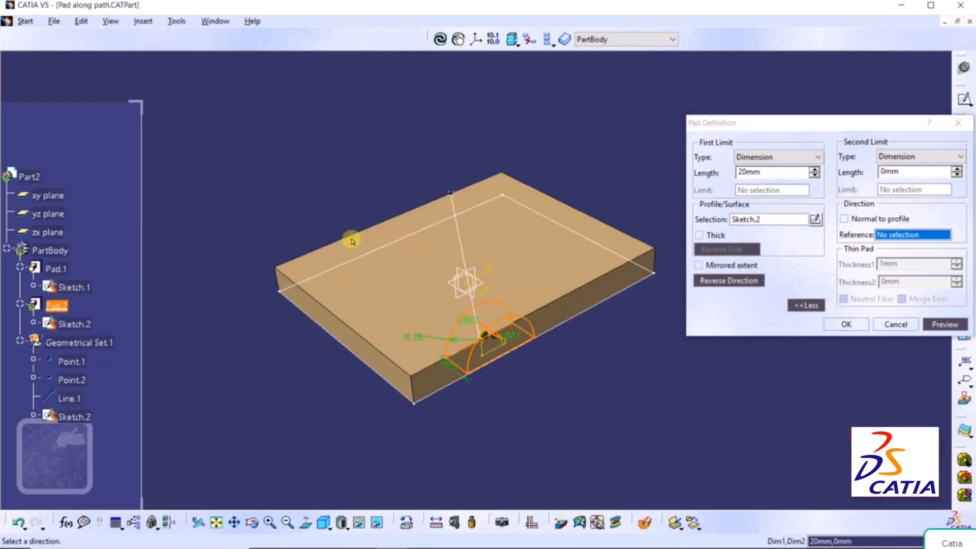
pyautogui.click(462, 248)
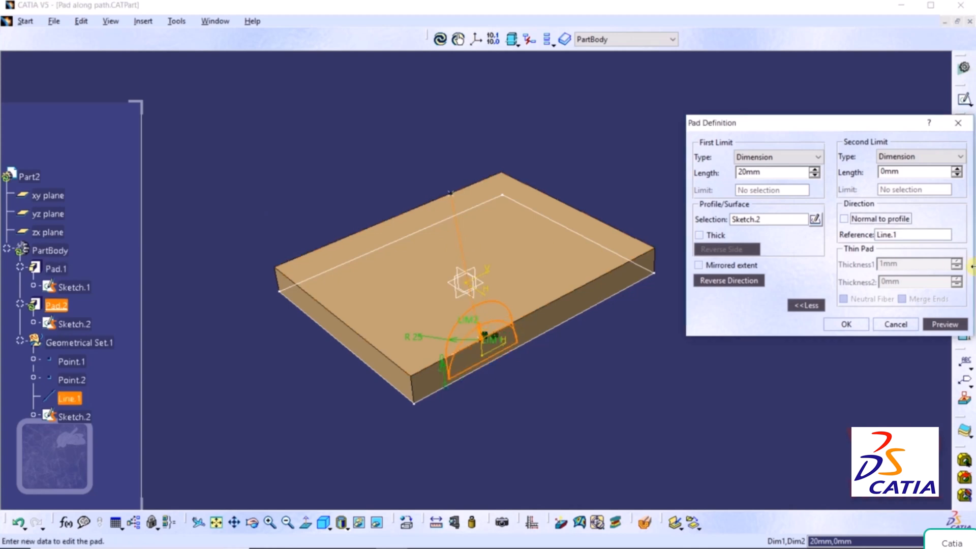
pyautogui.click(954, 319)
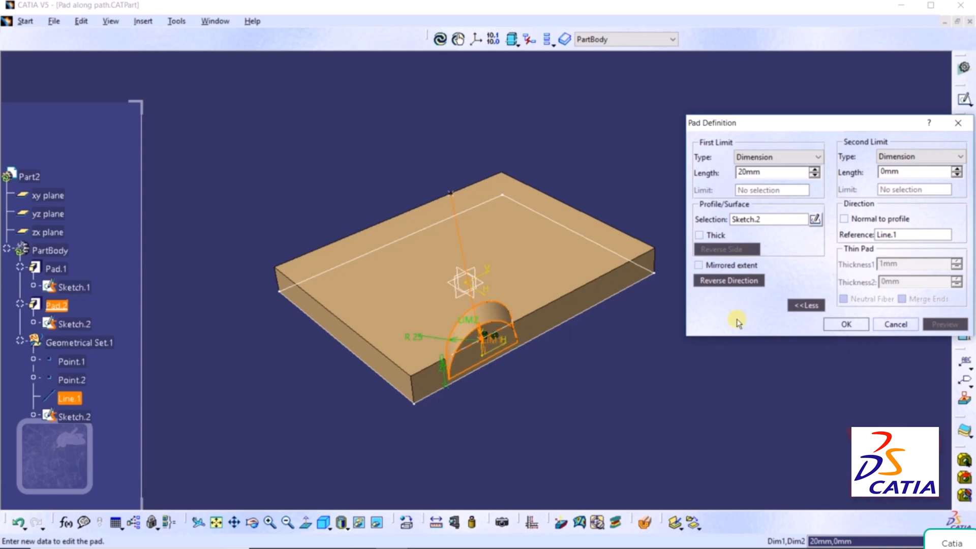
# Reverse the pad's direction along the reference line and create the 20 mm pad.
pyautogui.click(715, 282)
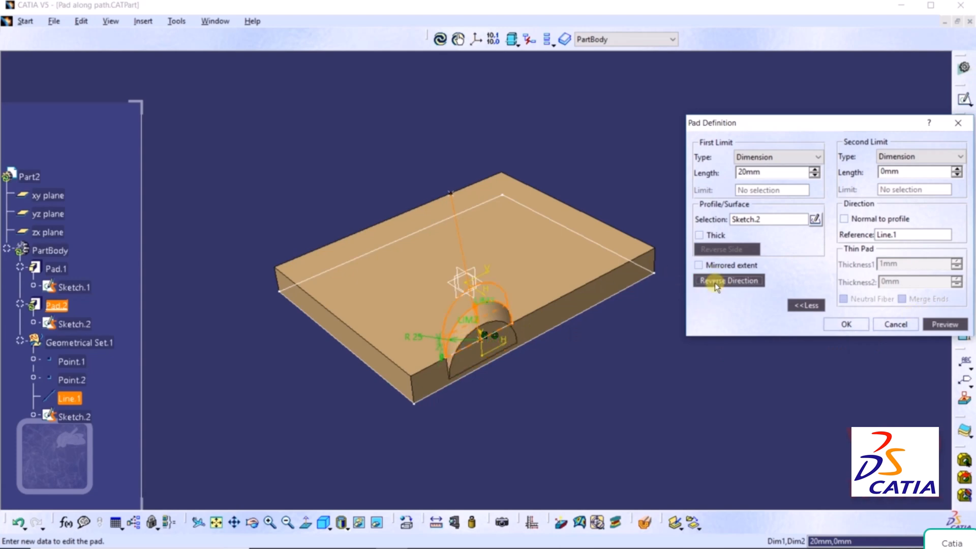
pyautogui.click(892, 237)
pyautogui.click(850, 323)
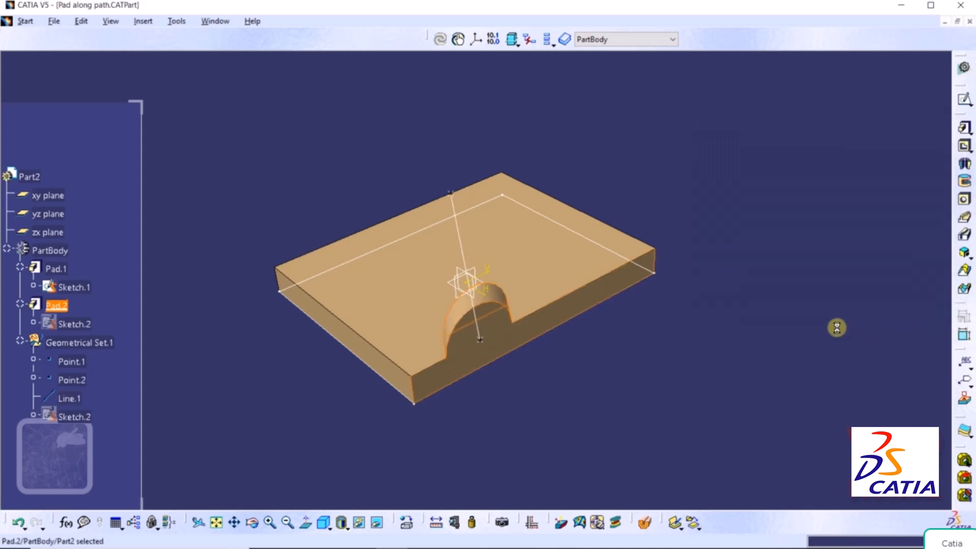
pyautogui.click(660, 348)
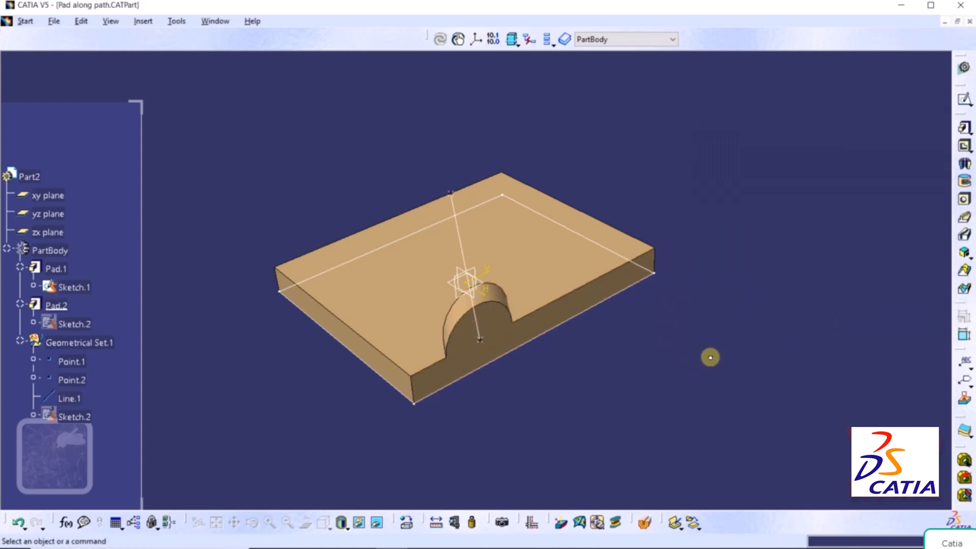
# Set the length of the semicircular pad along the line on the plate to 50 mm.
pyautogui.moveTo(767, 338); pyautogui.dragTo(841, 317, button='middle')
pyautogui.moveTo(579, 347); pyautogui.dragTo(737, 218, button='middle')
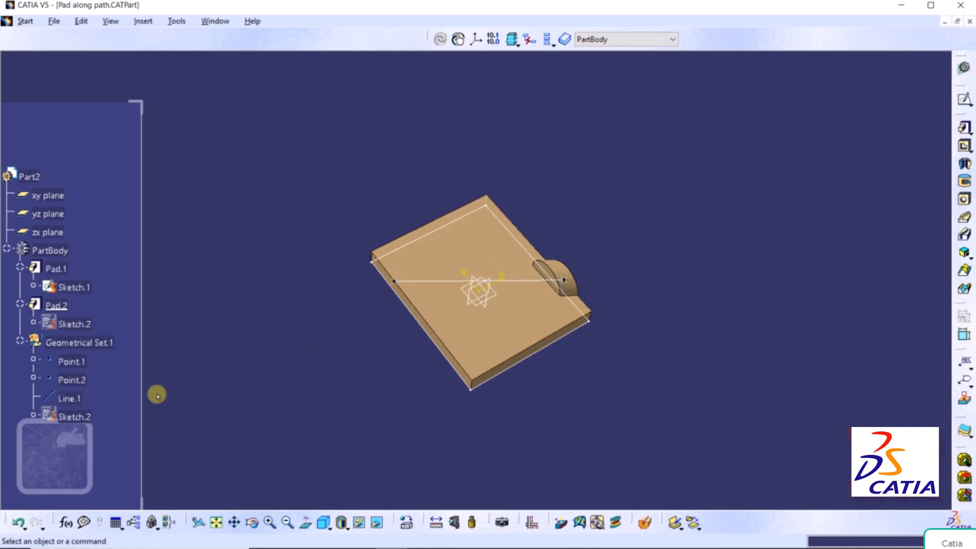
pyautogui.doubleClick(57, 306)
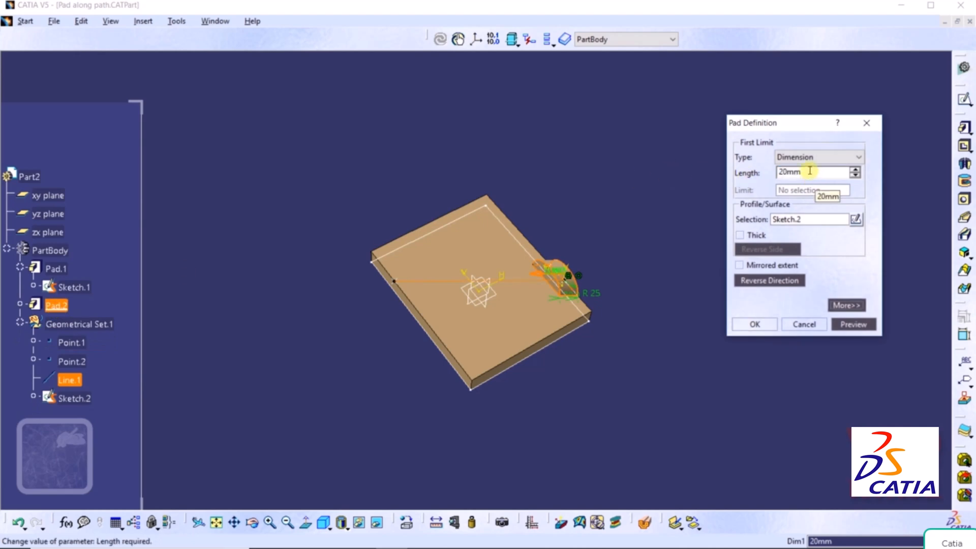
pyautogui.doubleClick(810, 172)
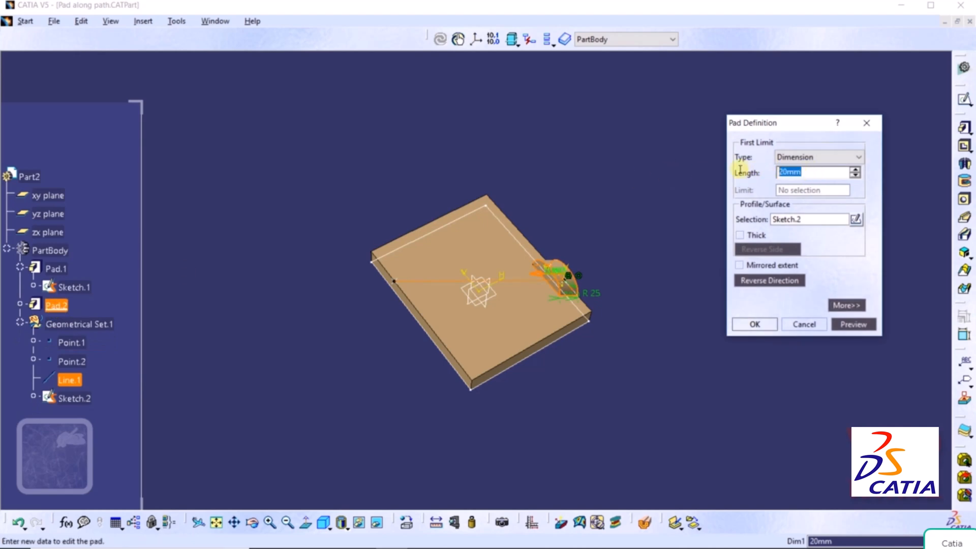
pyautogui.write('50')
pyautogui.click(755, 324)
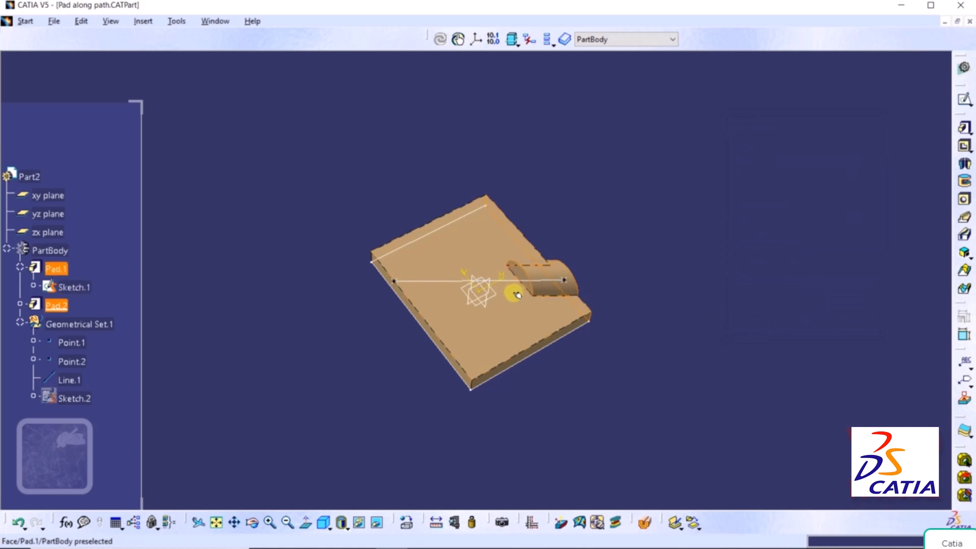
# Set the length of the semicircular pad to 100 mm.
pyautogui.doubleClick(57, 305)
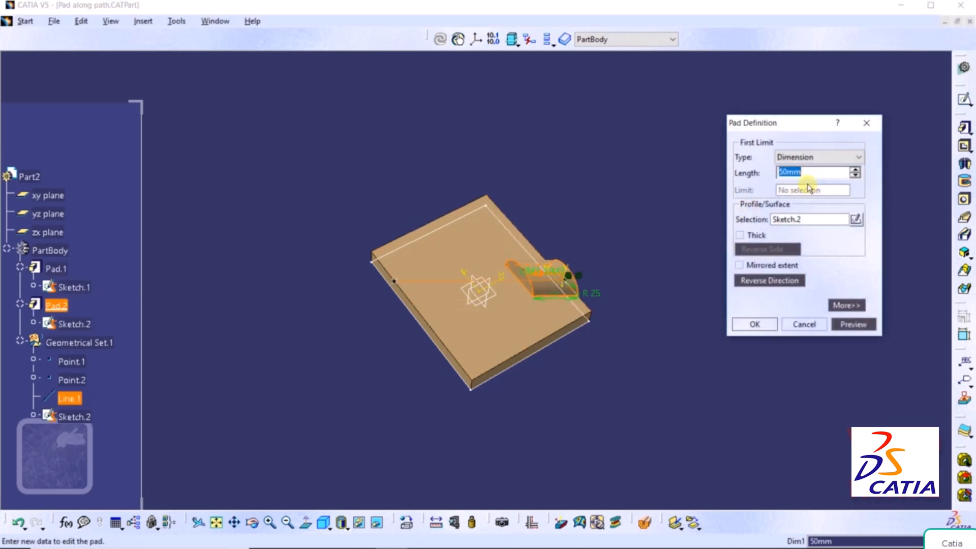
pyautogui.write('100')
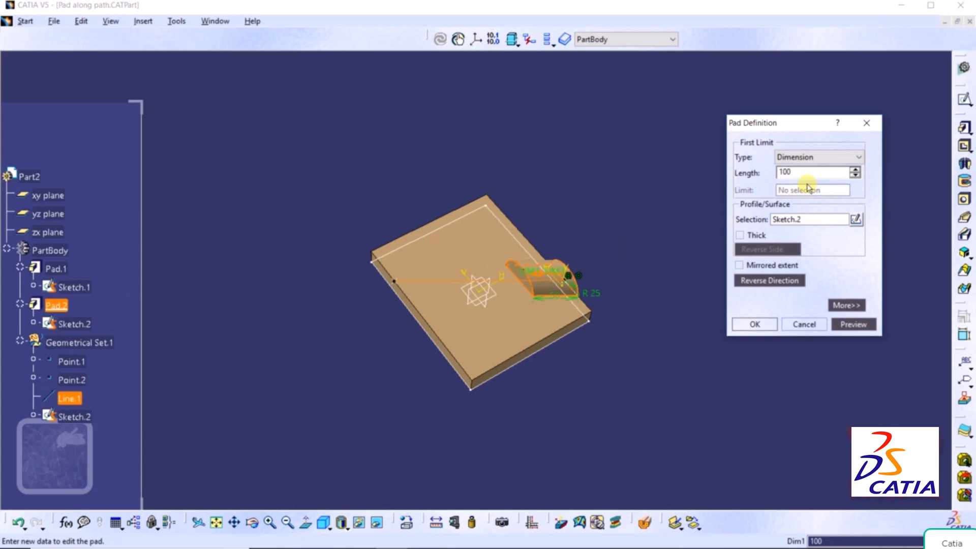
pyautogui.click(755, 325)
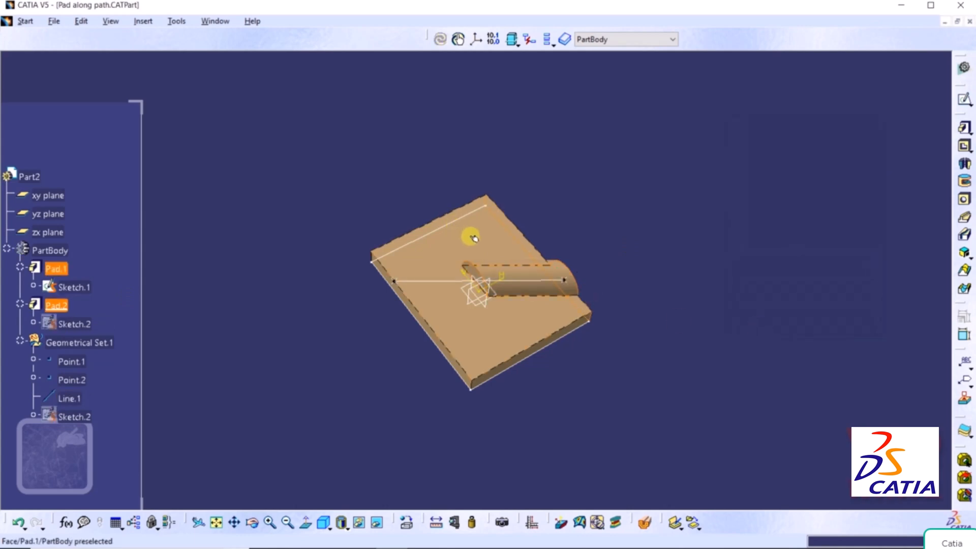
pyautogui.moveTo(468, 233); pyautogui.dragTo(538, 203, button='middle')
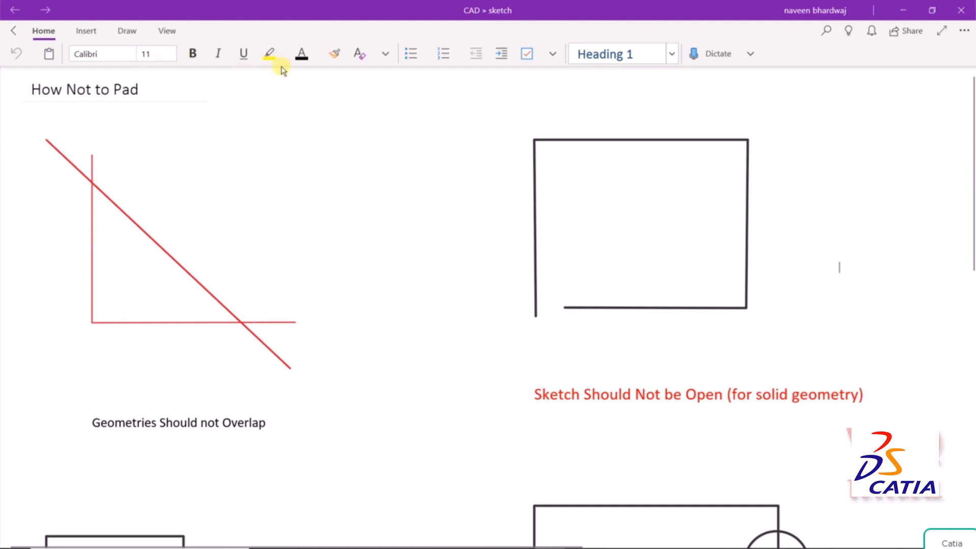
# In OneNote, make black pen marks beside the three lines of the overlapping-geometry drawing.
pyautogui.click(127, 31)
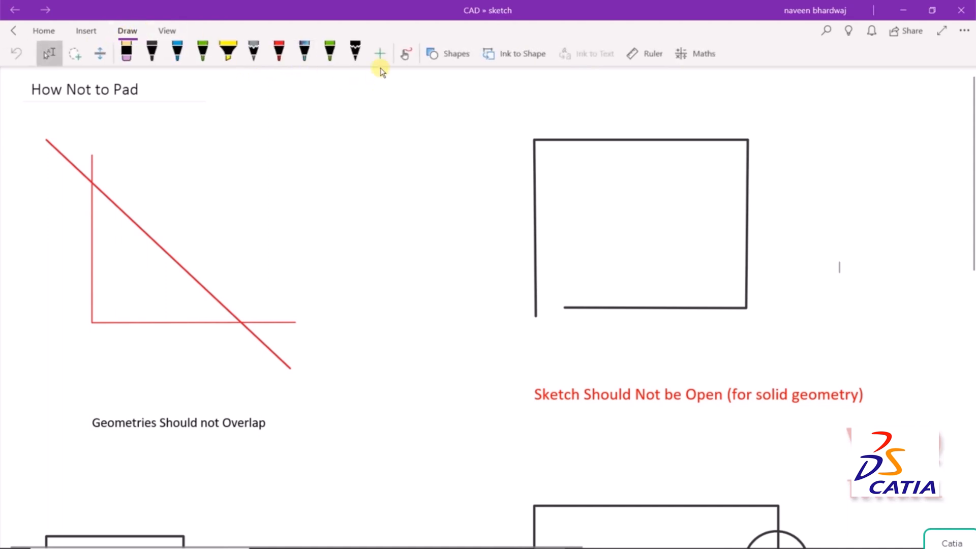
pyautogui.click(152, 50)
pyautogui.moveTo(59, 235)
pyautogui.mouseDown()
pyautogui.moveTo(72, 246)
pyautogui.moveTo(34, 225)
pyautogui.mouseUp()
pyautogui.moveTo(138, 339)
pyautogui.mouseDown()
pyautogui.moveTo(161, 376)
pyautogui.moveTo(104, 329)
pyautogui.mouseUp()
pyautogui.moveTo(226, 220)
pyautogui.mouseDown()
pyautogui.moveTo(231, 243)
pyautogui.moveTo(248, 249)
pyautogui.moveTo(202, 209)
pyautogui.mouseUp()
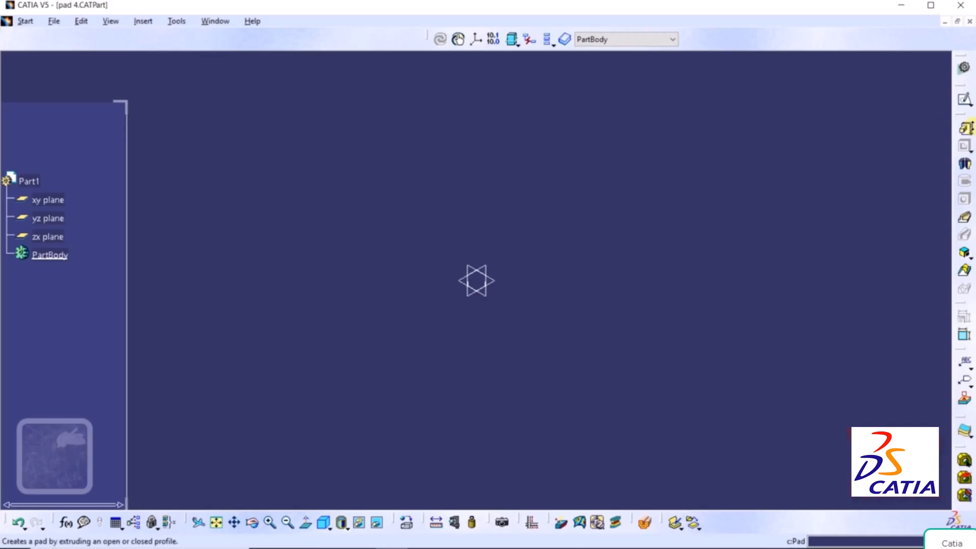
# In CATIA's pad 4.CATPart, start a Pad and create its profile sketch on the xy plane.
pyautogui.click(965, 128)
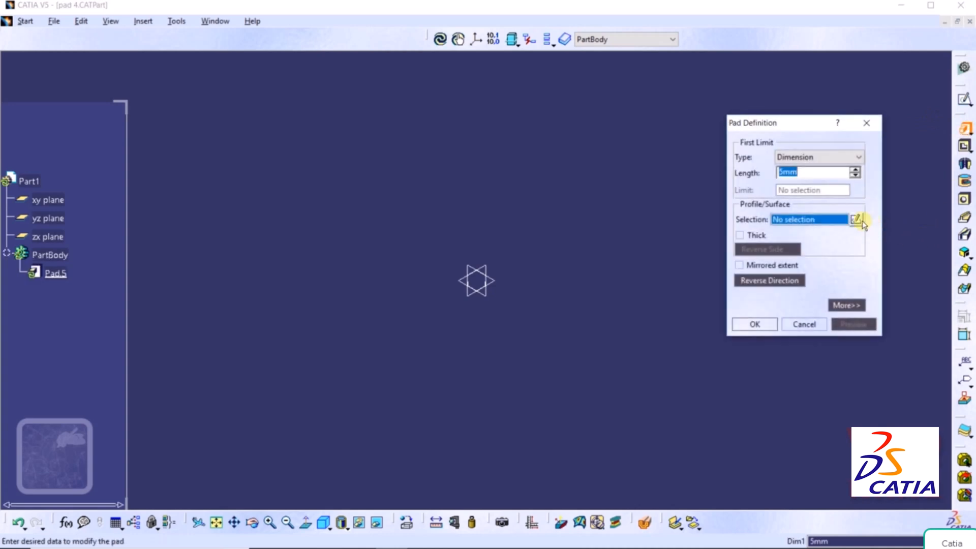
pyautogui.click(858, 219)
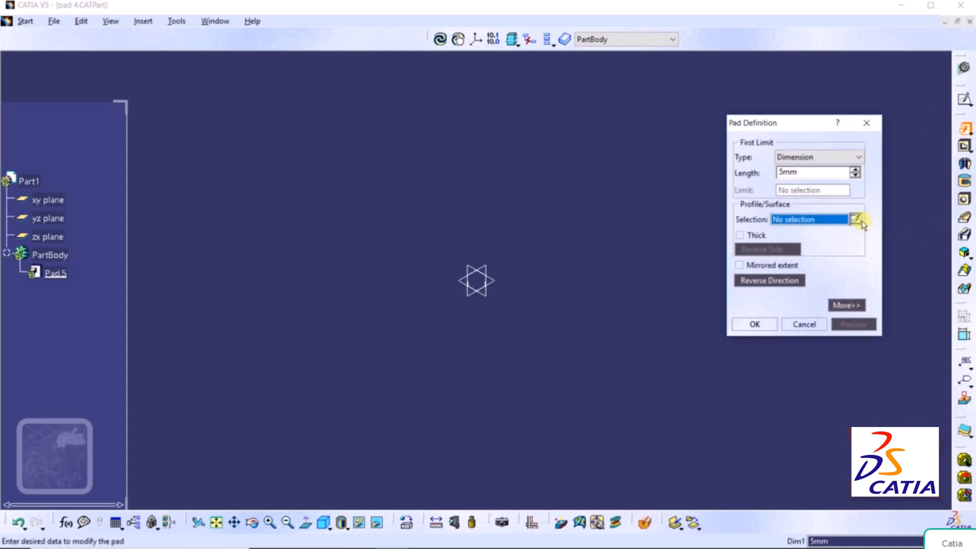
pyautogui.click(493, 284)
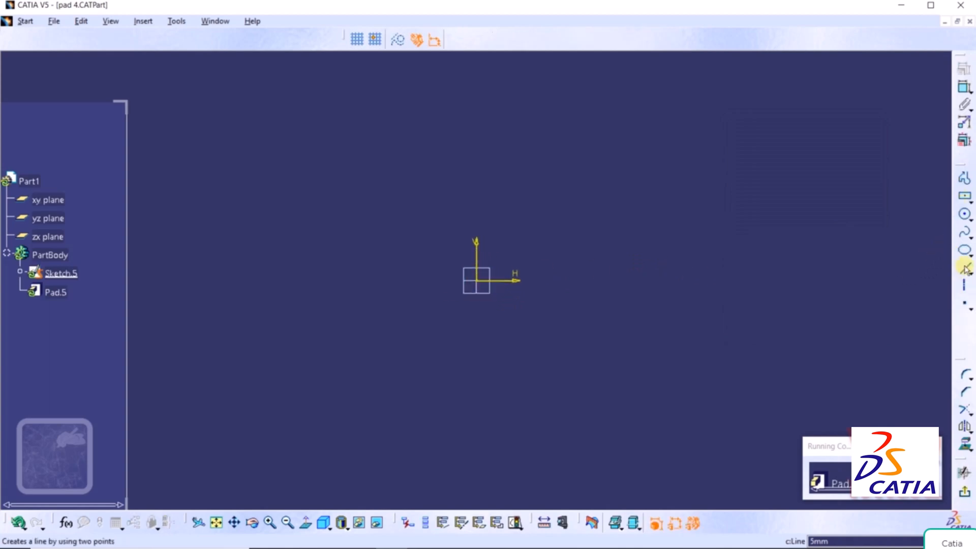
# Sketch a vertical line about 9 mm long, a horizontal line about 10 mm long from its lower end, and a diagonal line crossing and overhanging both.
pyautogui.click(965, 269)
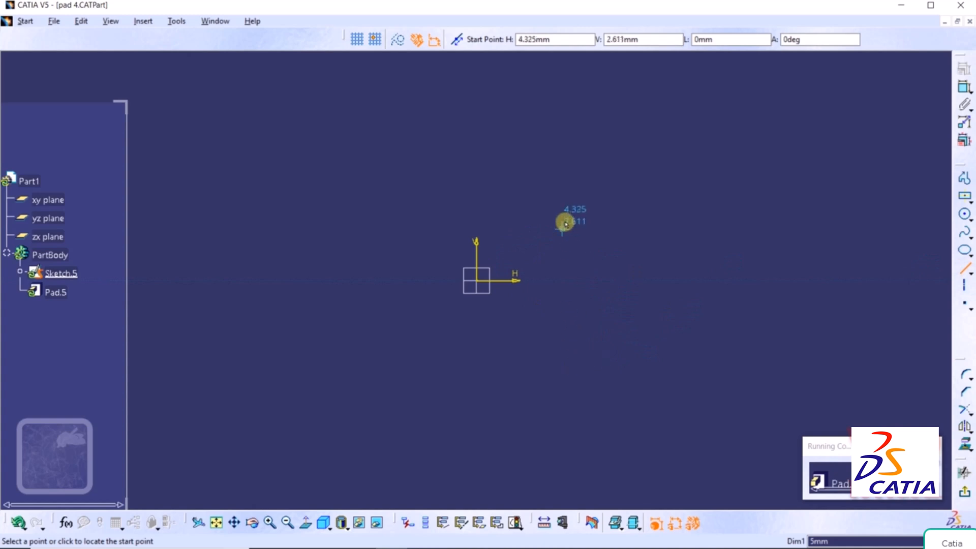
pyautogui.click(568, 178)
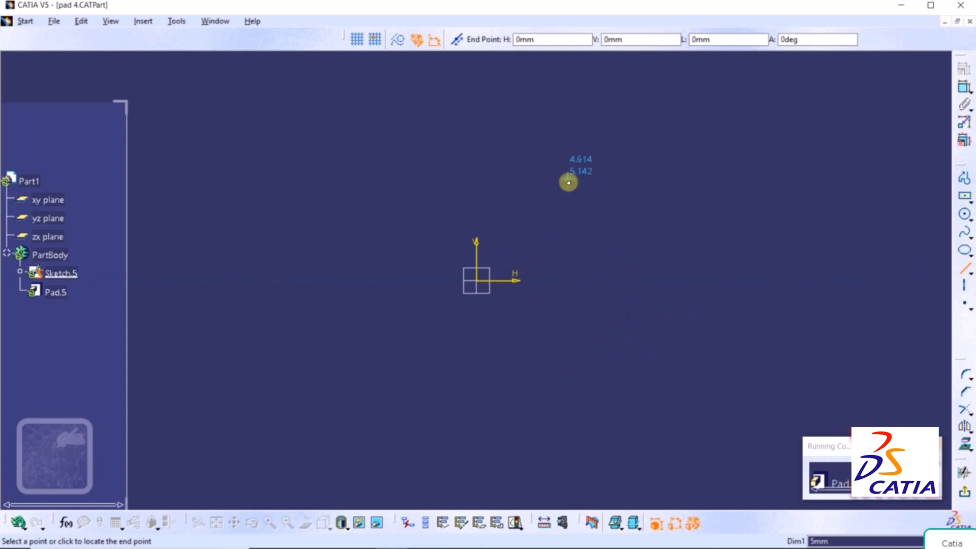
pyautogui.click(568, 354)
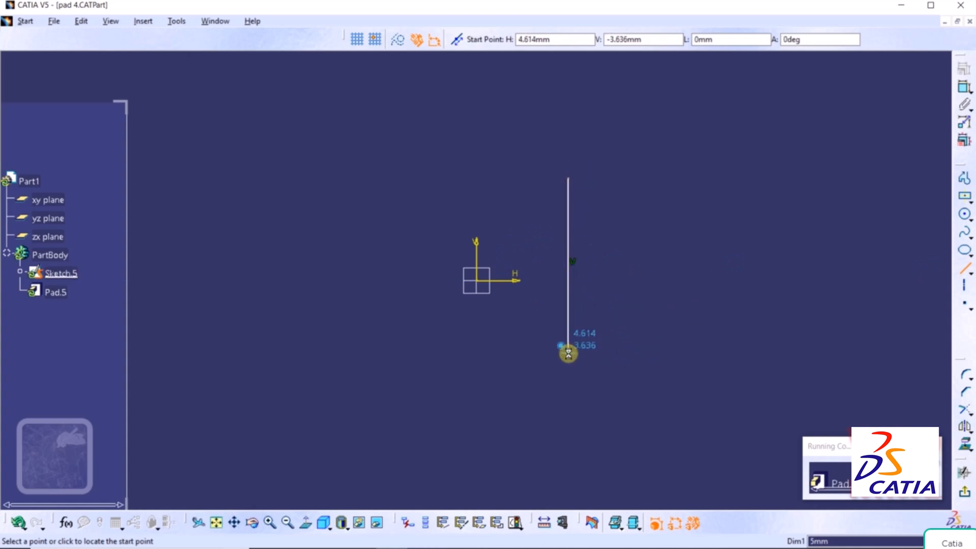
pyautogui.click(568, 355)
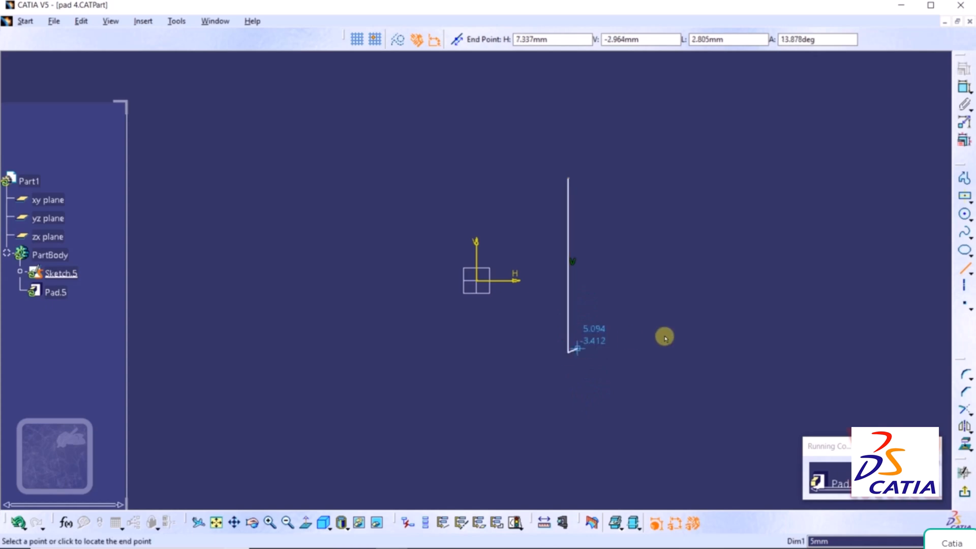
pyautogui.click(775, 354)
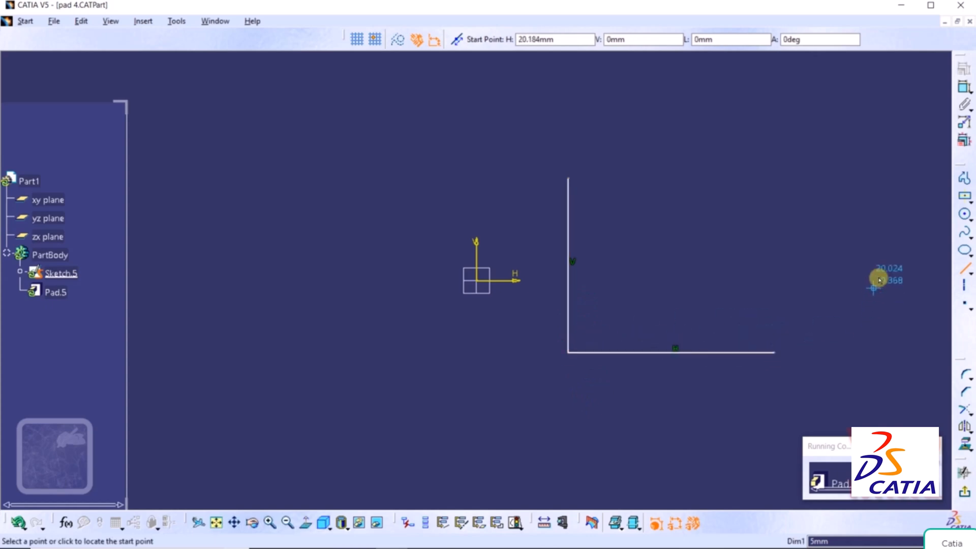
pyautogui.click(508, 193)
pyautogui.click(790, 404)
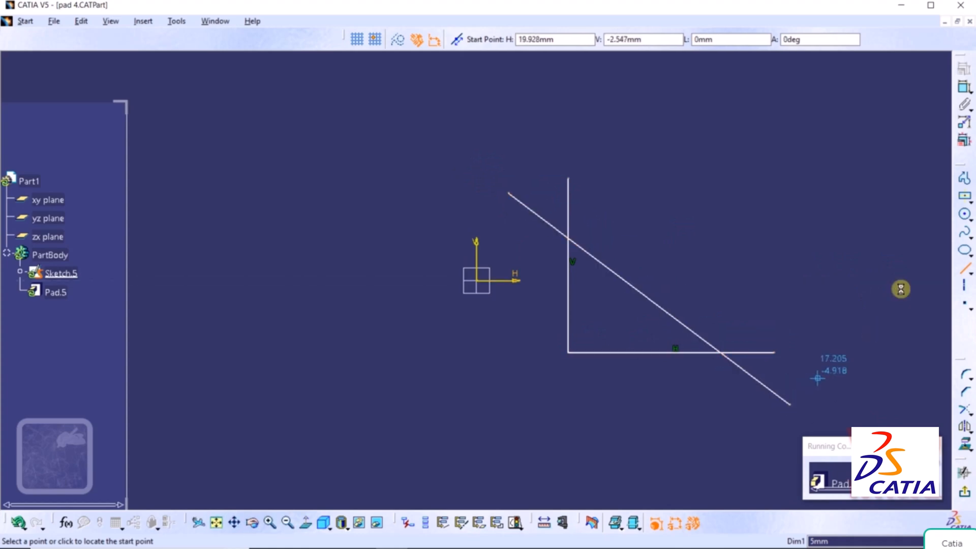
pyautogui.click(884, 266)
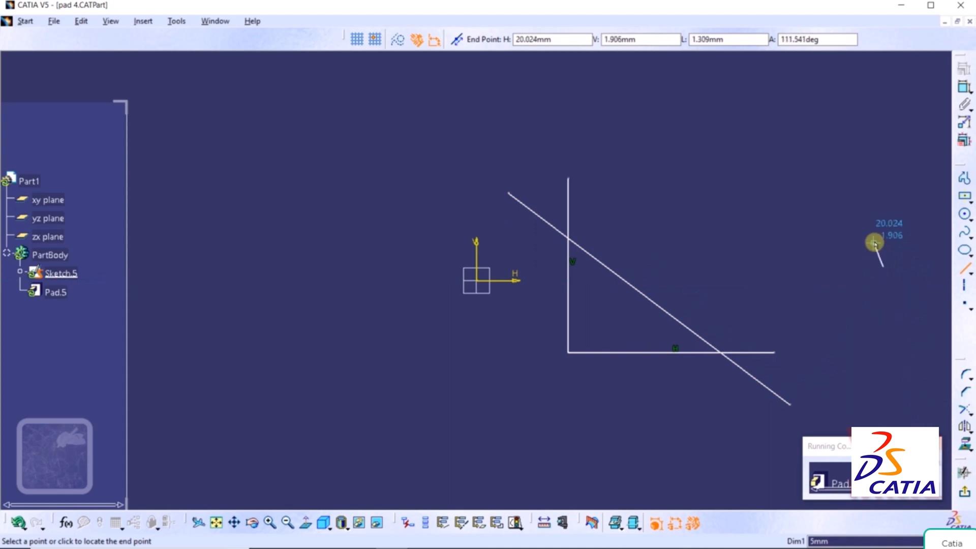
pyautogui.press('Escape')
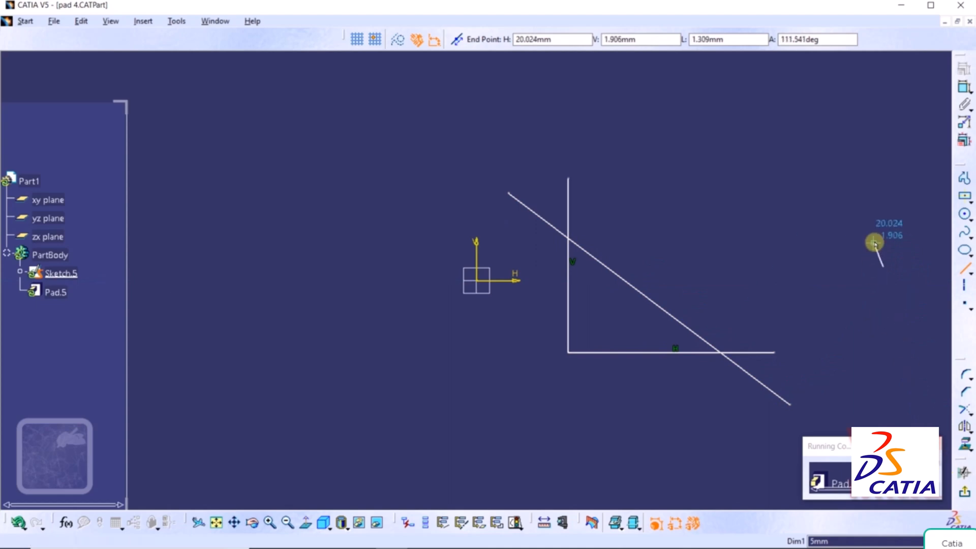
# Try to preview a 5 mm pad from the sketch of overlapping lines, using the open profile anyway.
pyautogui.click(964, 492)
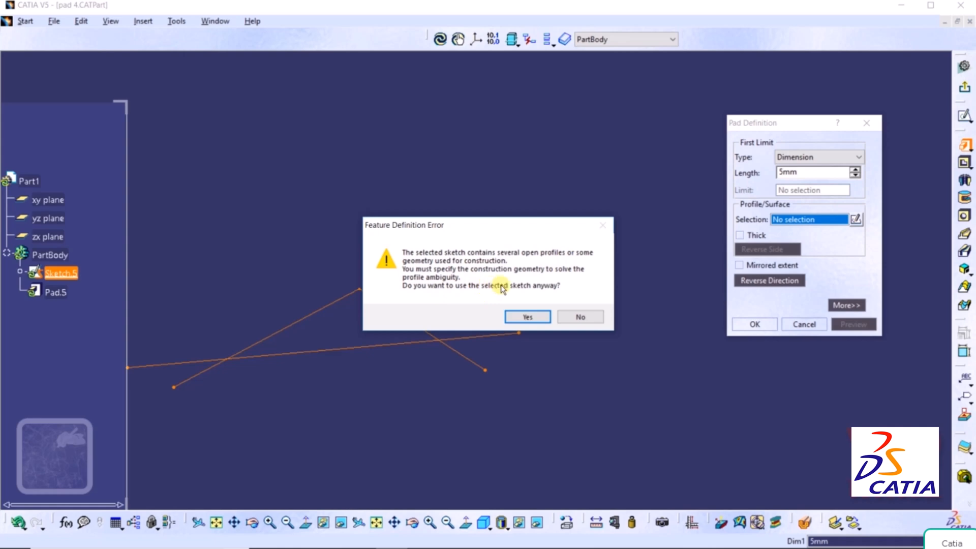
pyautogui.click(527, 317)
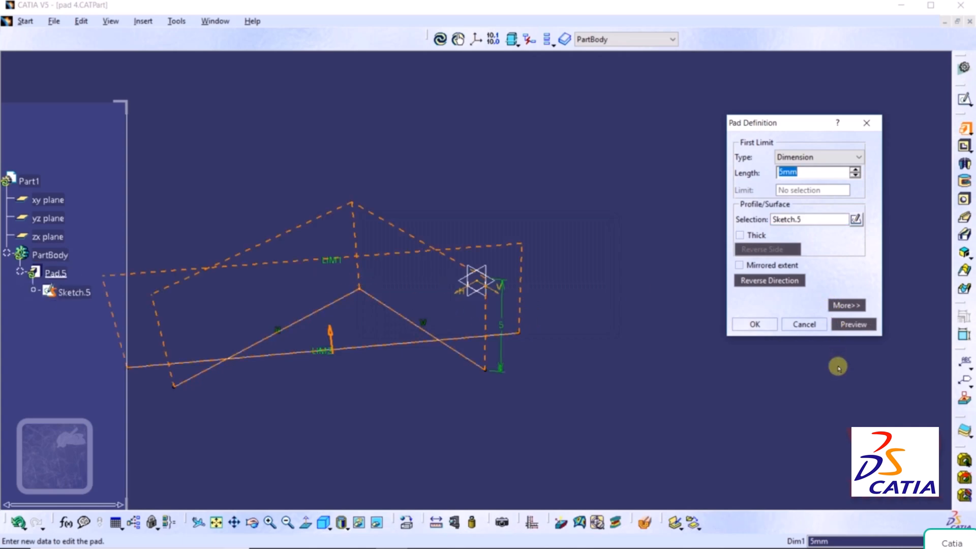
pyautogui.click(850, 325)
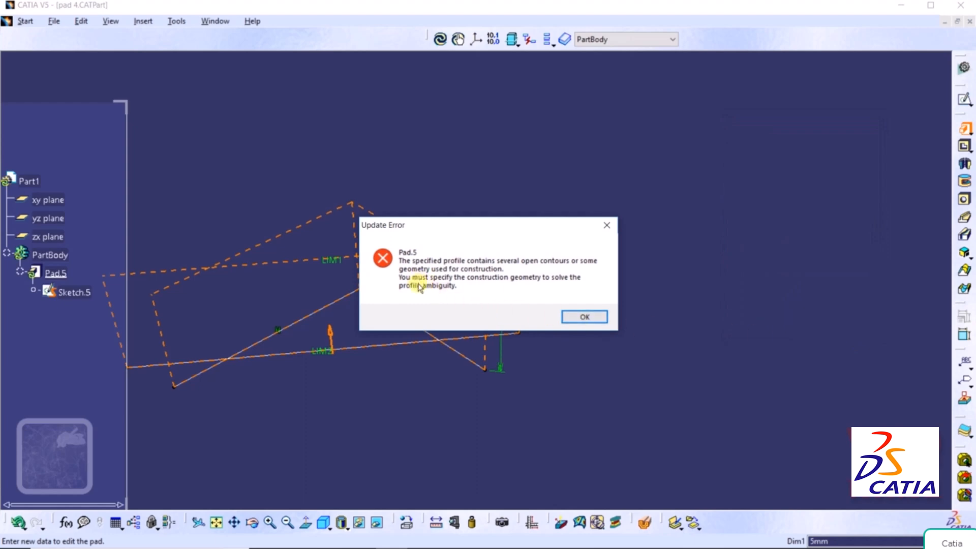
pyautogui.click(603, 226)
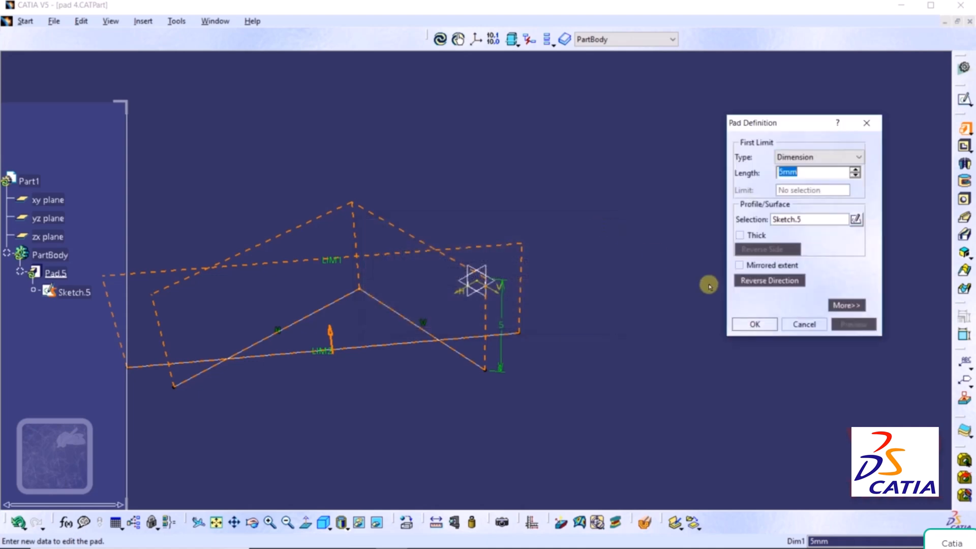
# Edit the pad's sketch and Quick Trim the overhanging ends of all three lines to leave a closed triangle.
pyautogui.click(856, 220)
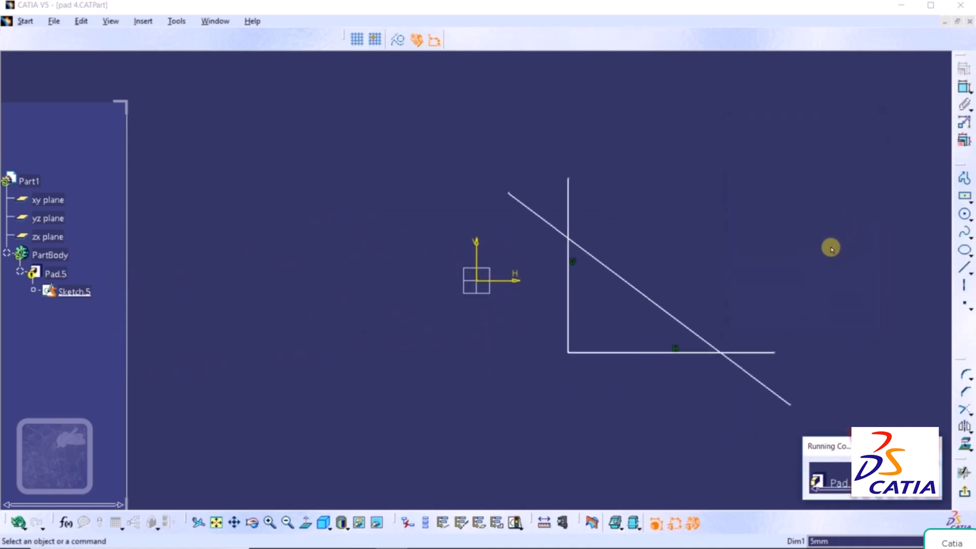
pyautogui.click(969, 414)
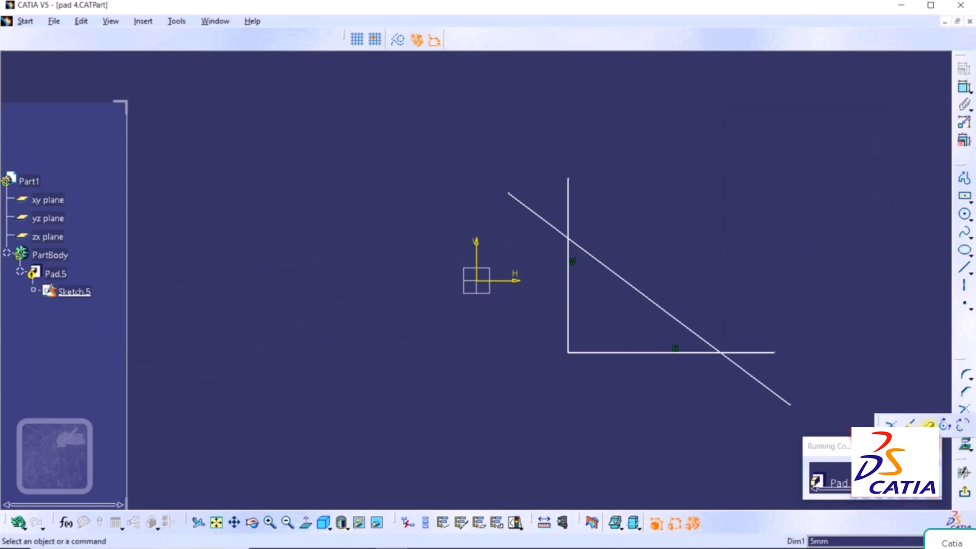
pyautogui.click(929, 411)
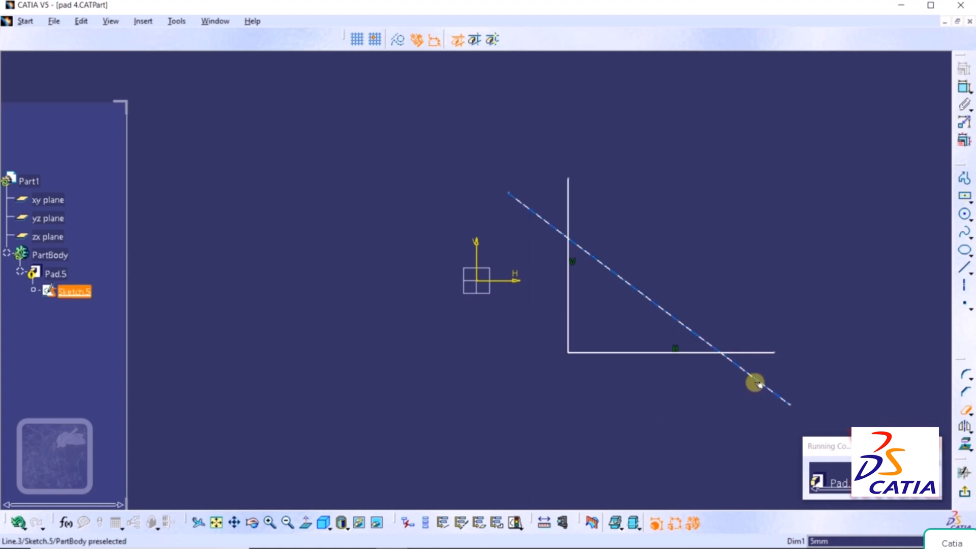
pyautogui.click(781, 400)
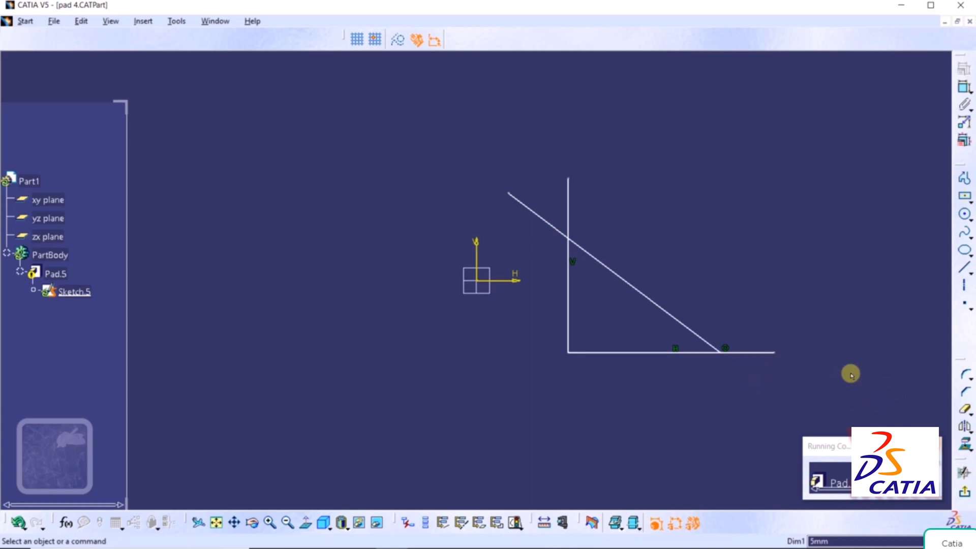
pyautogui.click(965, 409)
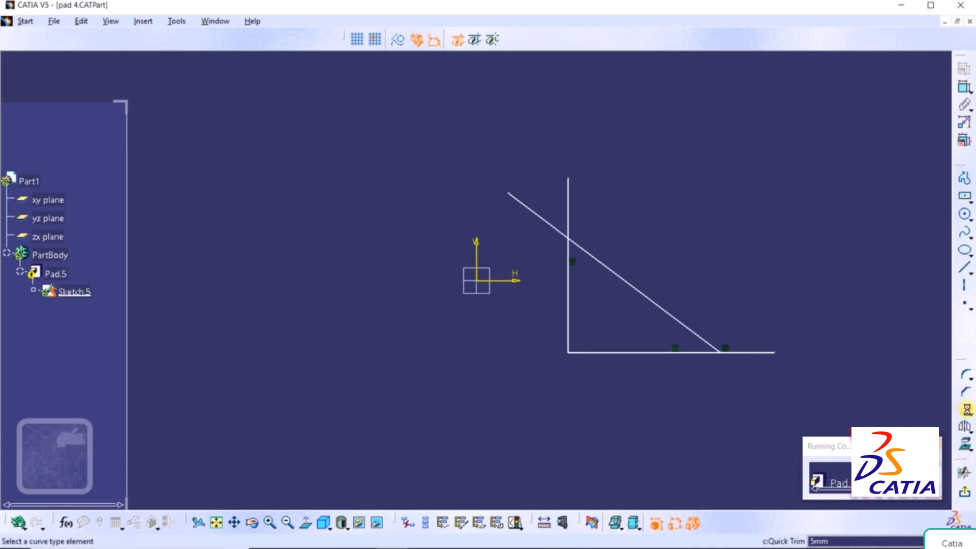
pyautogui.click(750, 352)
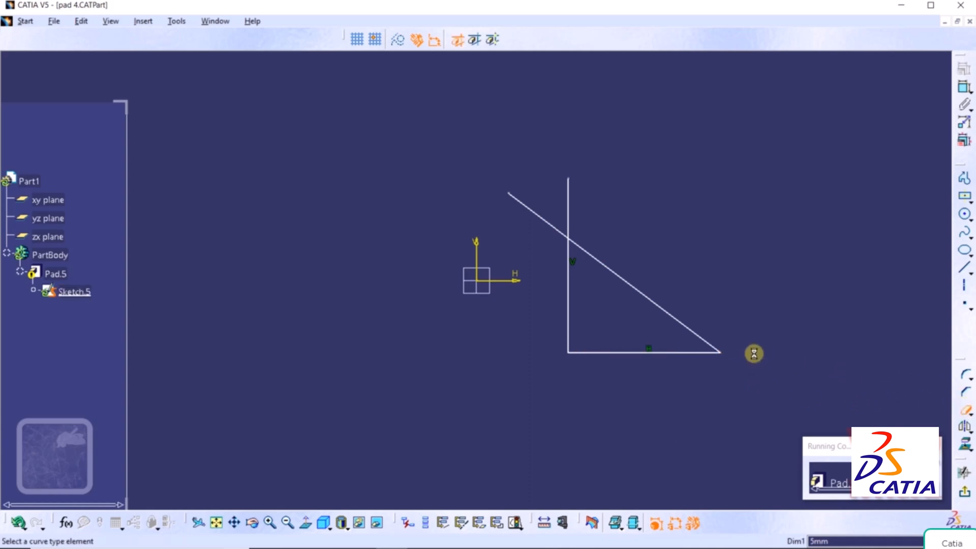
pyautogui.click(568, 205)
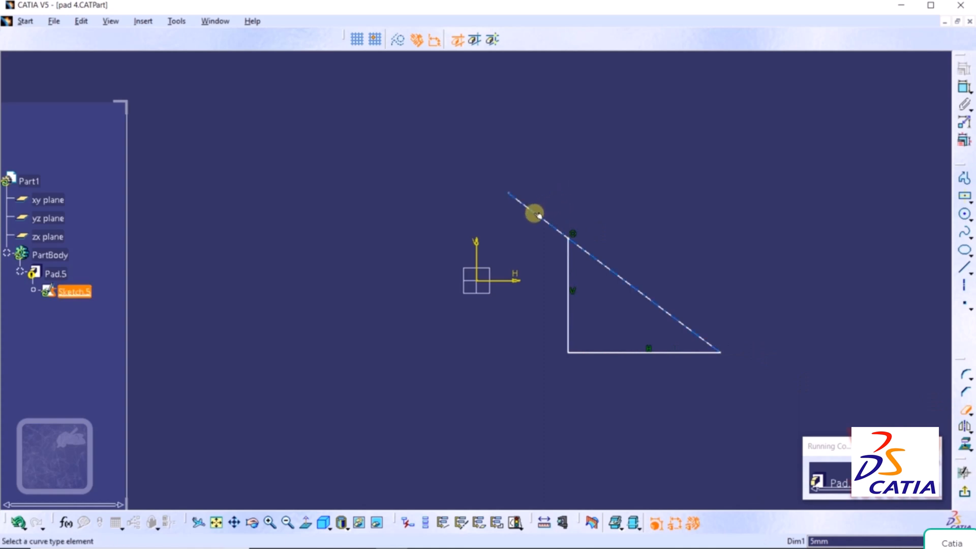
pyautogui.click(531, 211)
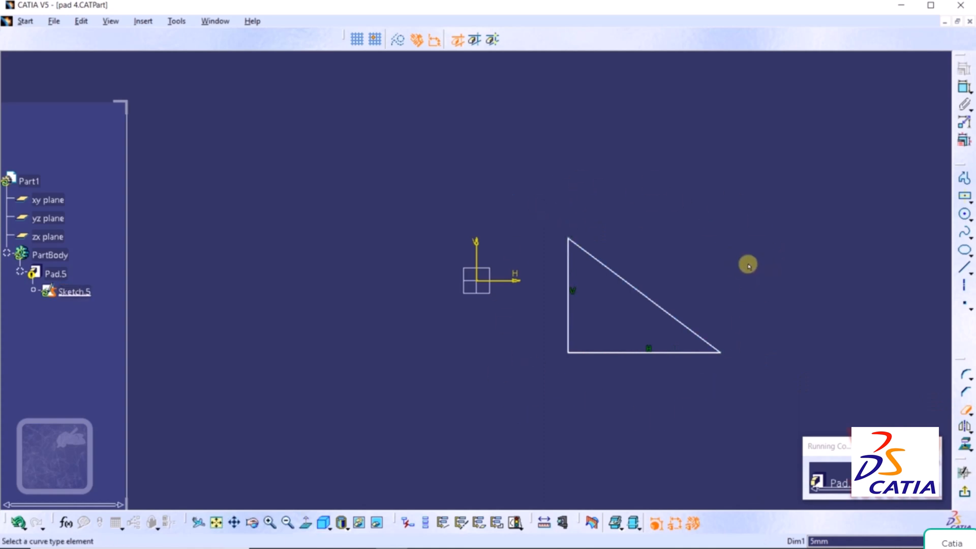
# Exit the sketch and preview the 5 mm pad of the closed triangle.
pyautogui.click(964, 489)
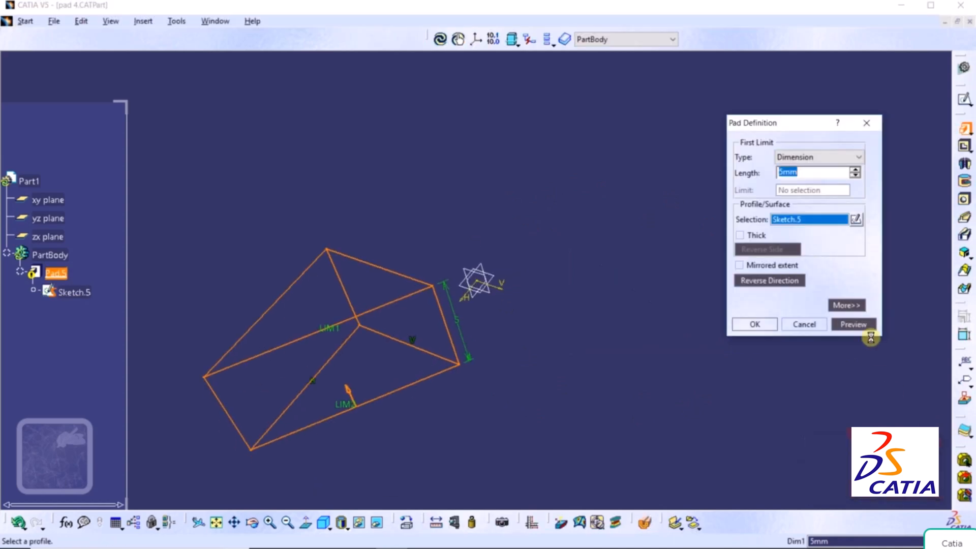
pyautogui.click(846, 324)
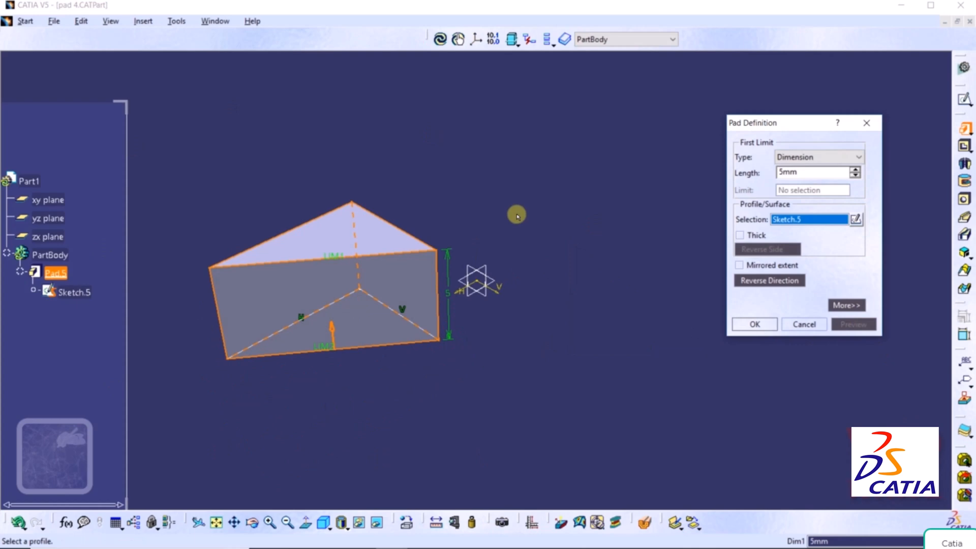
# Confirm the triangular 5 mm pad, and delete it from the part together with its sketch.
pyautogui.click(767, 326)
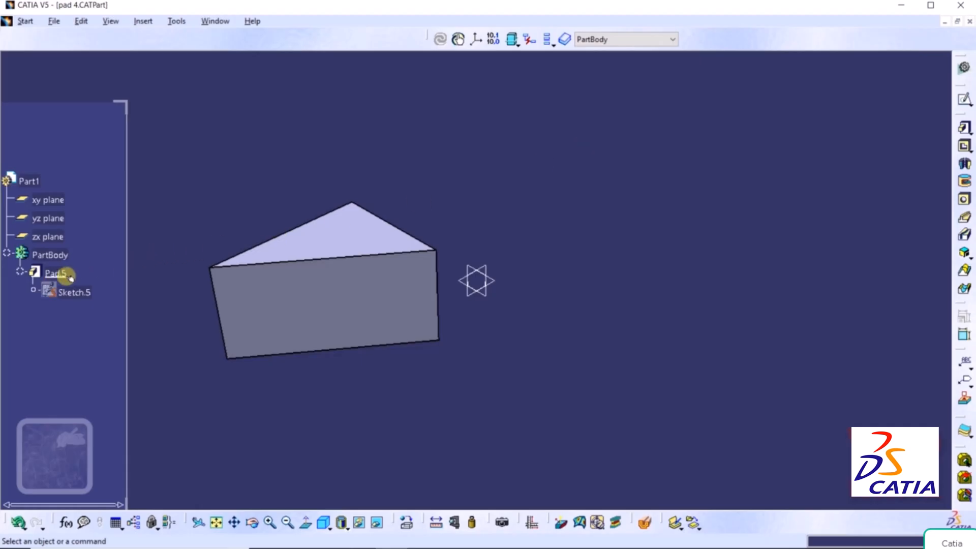
pyautogui.rightClick(63, 278)
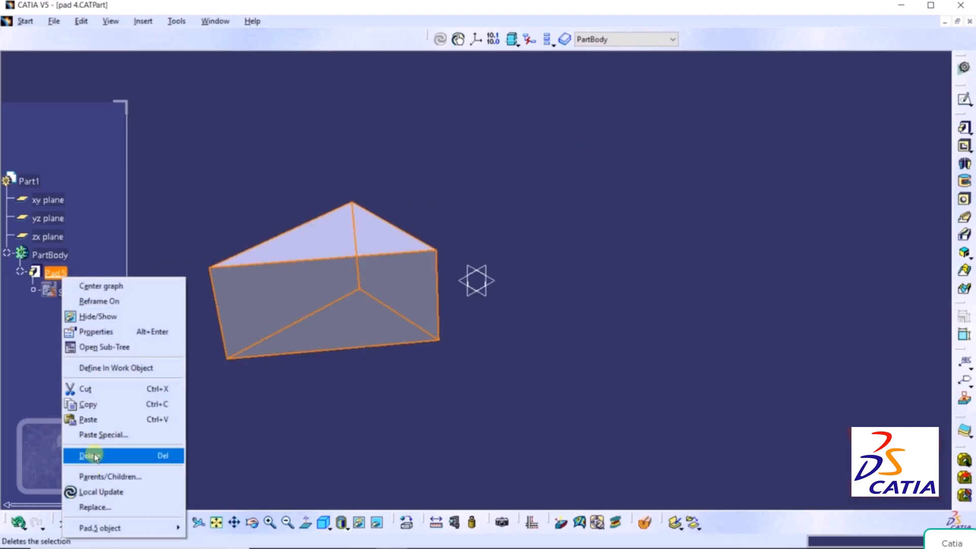
pyautogui.click(92, 455)
pyautogui.click(851, 487)
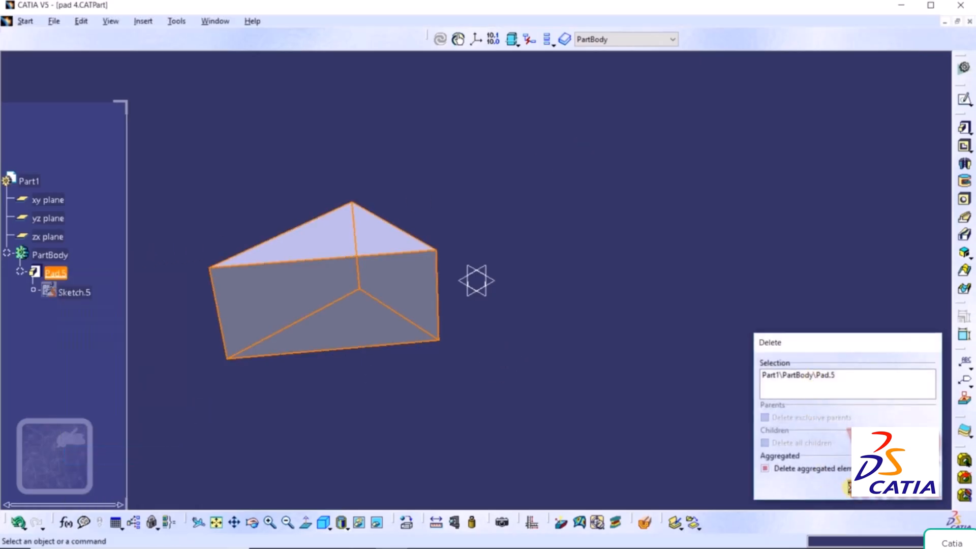
# Start a new pad with its own sketch and sketch a vertical line about 8 mm long beside the origin.
pyautogui.click(964, 127)
pyautogui.click(855, 219)
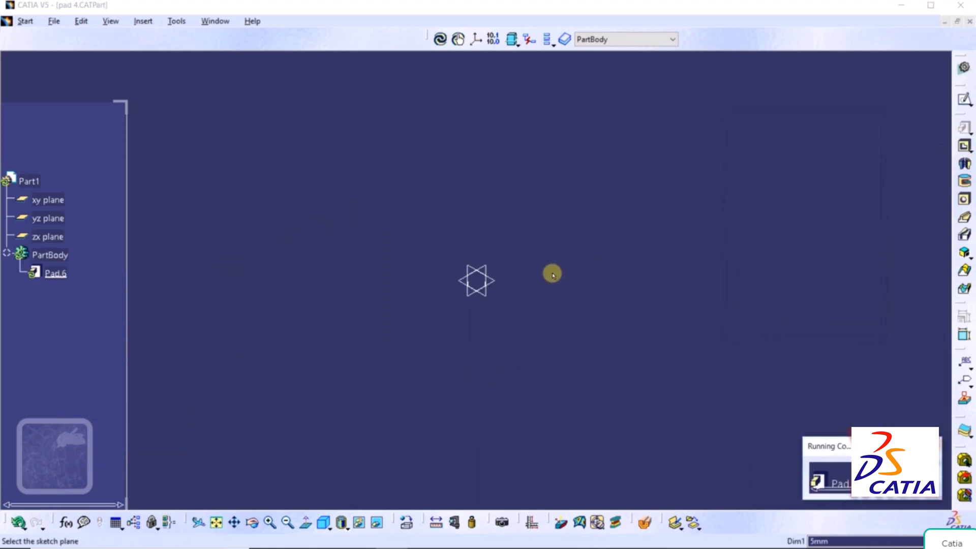
pyautogui.click(492, 278)
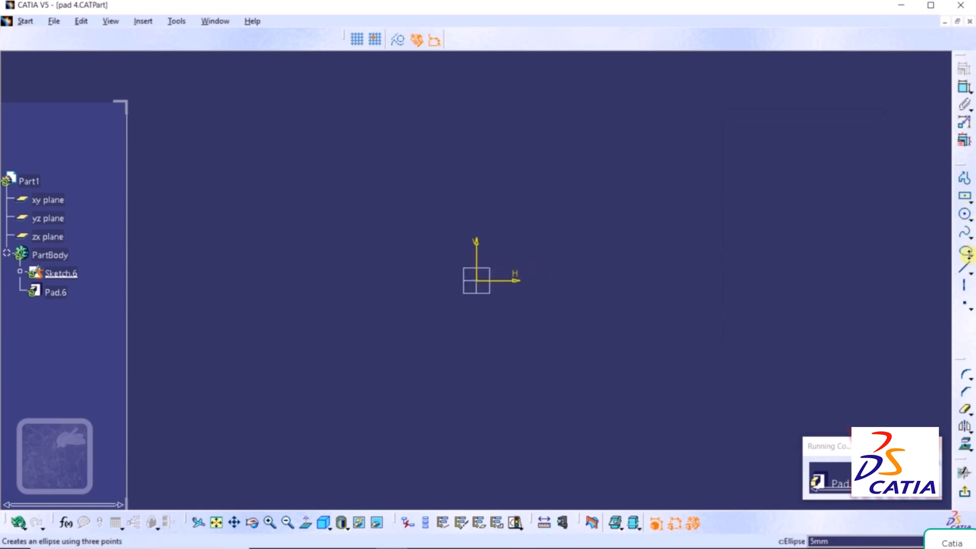
pyautogui.click(965, 269)
pyautogui.click(965, 269)
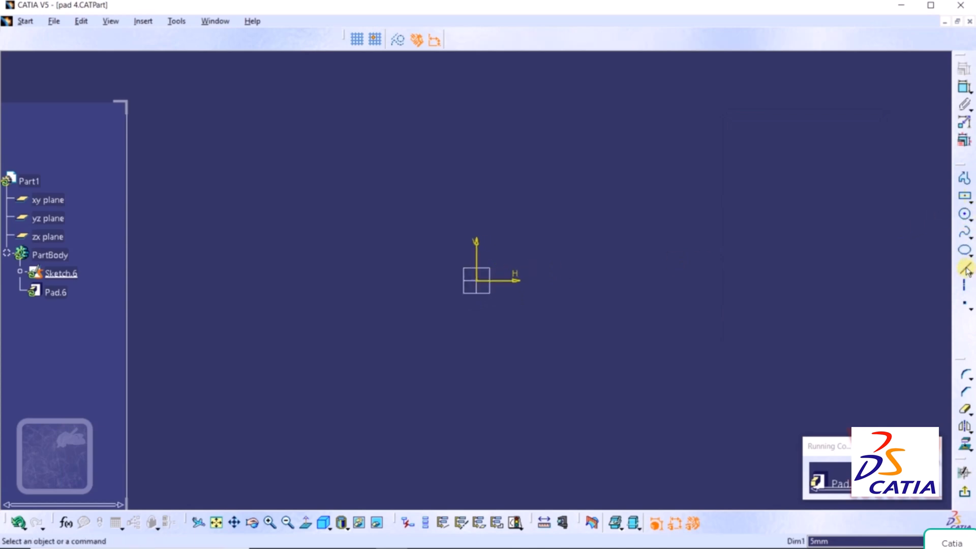
pyautogui.click(965, 270)
pyautogui.click(558, 359)
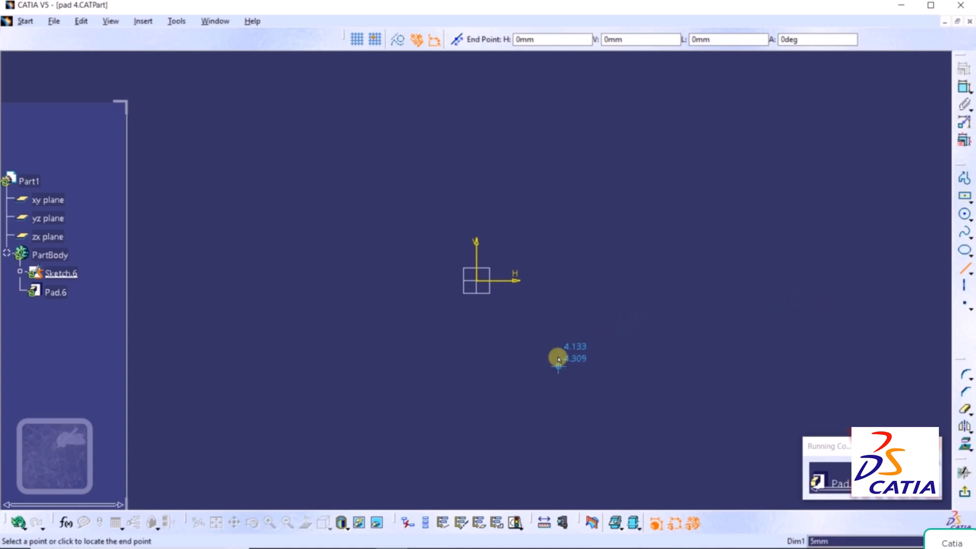
pyautogui.click(557, 198)
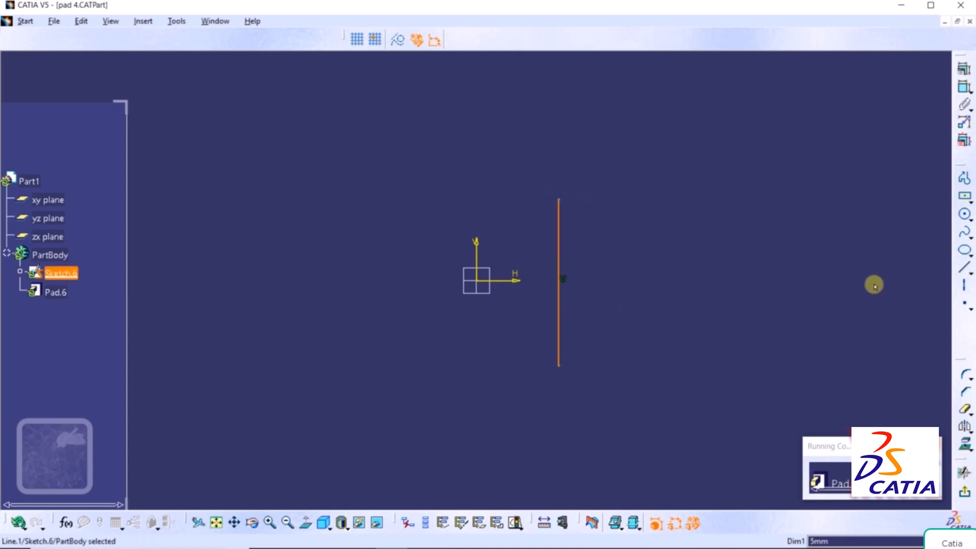
# Sketch a nearly horizontal line about 14 mm long from the vertical line's upper end, away from the origin.
pyautogui.click(559, 201)
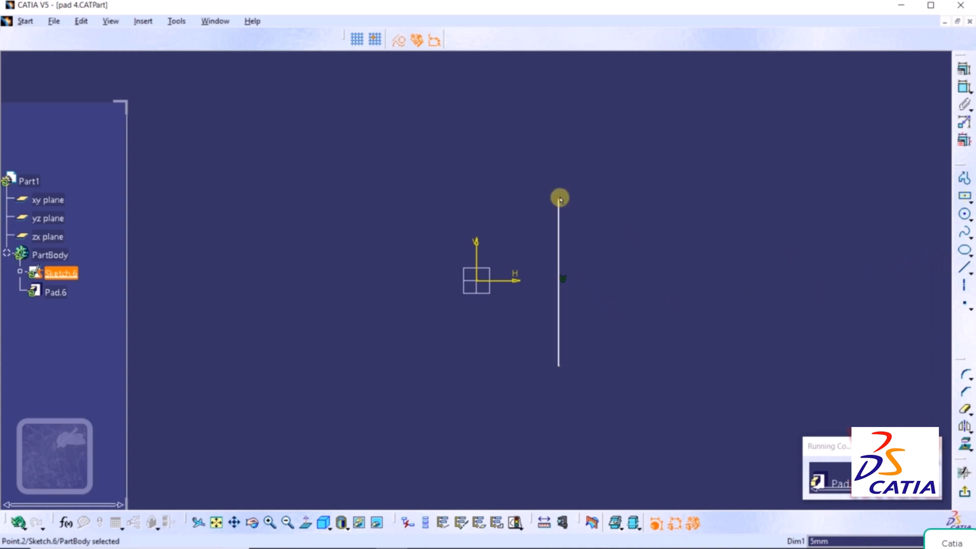
pyautogui.click(650, 196)
pyautogui.click(963, 267)
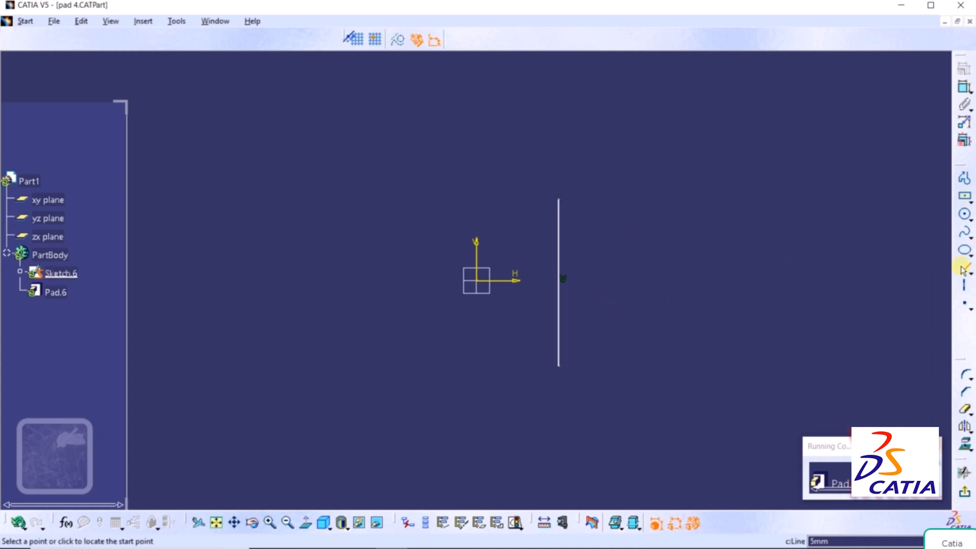
pyautogui.click(559, 203)
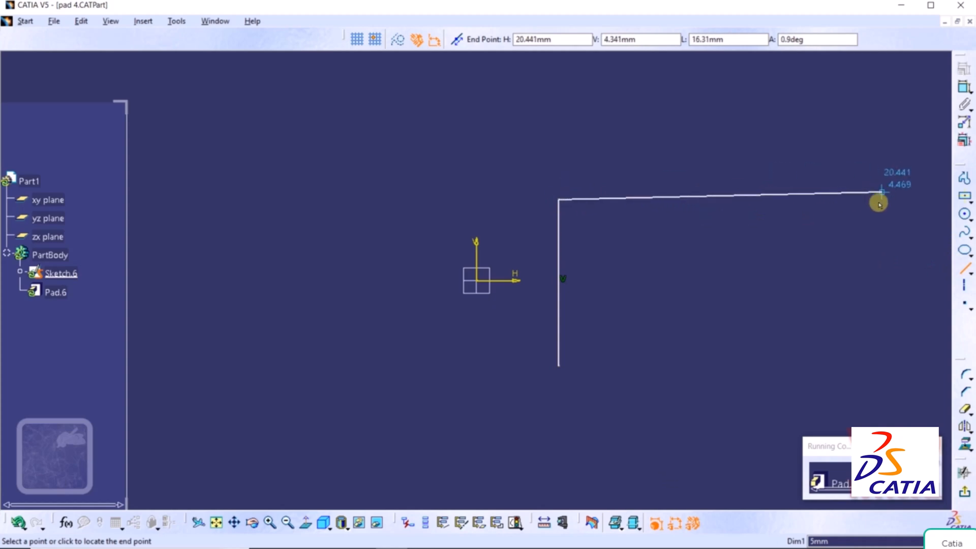
pyautogui.click(836, 204)
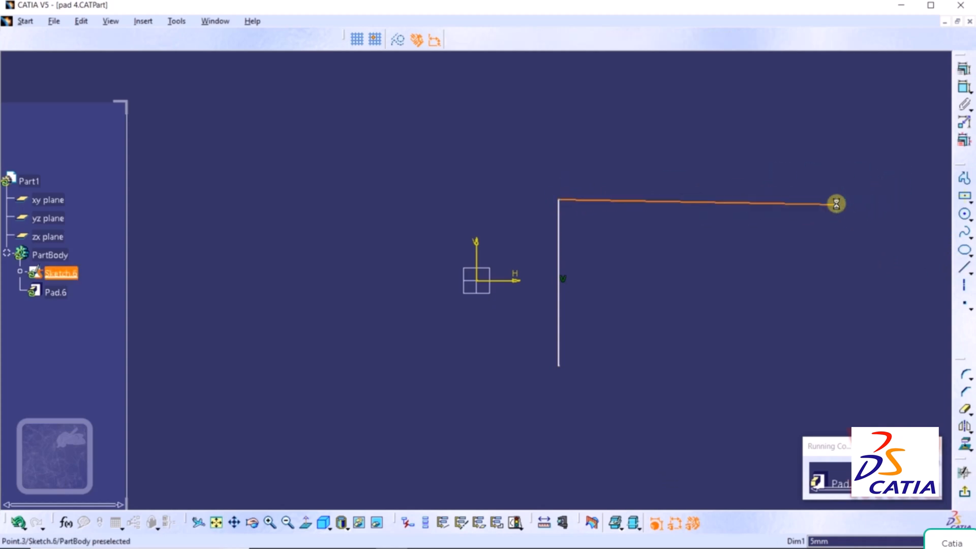
pyautogui.click(963, 268)
pyautogui.click(840, 208)
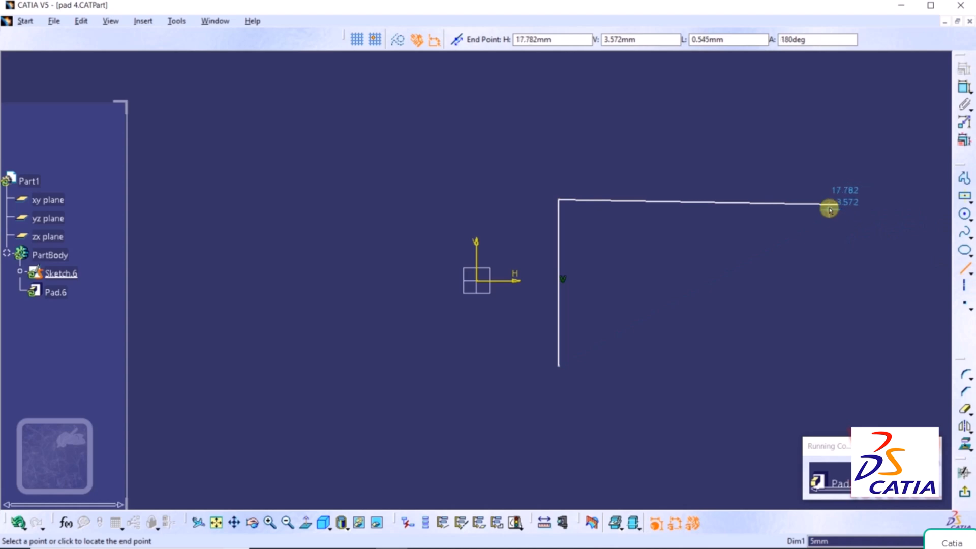
pyautogui.press('Escape')
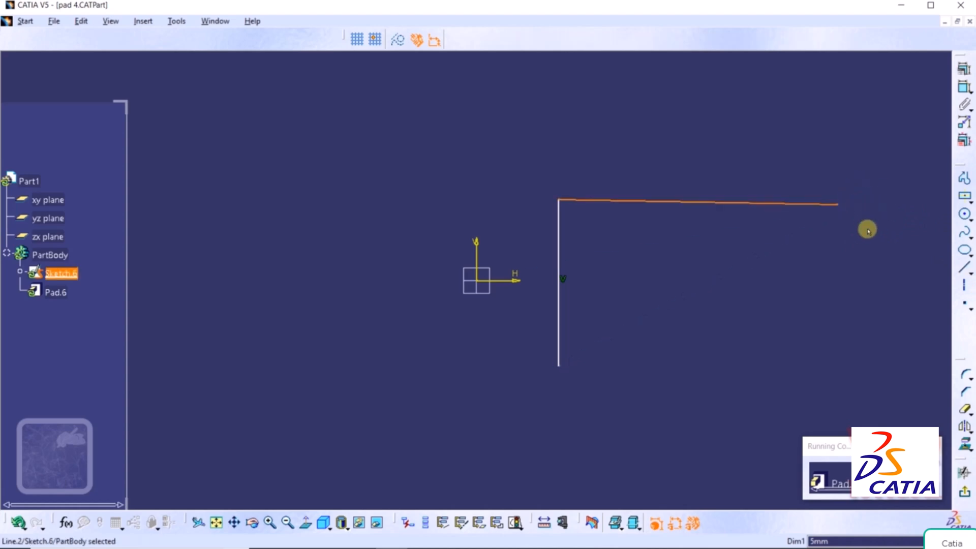
# Sketch a slanted side line about 9 mm long and a lower line about 13 mm long, leaving a gap before the vertical line.
pyautogui.click(964, 267)
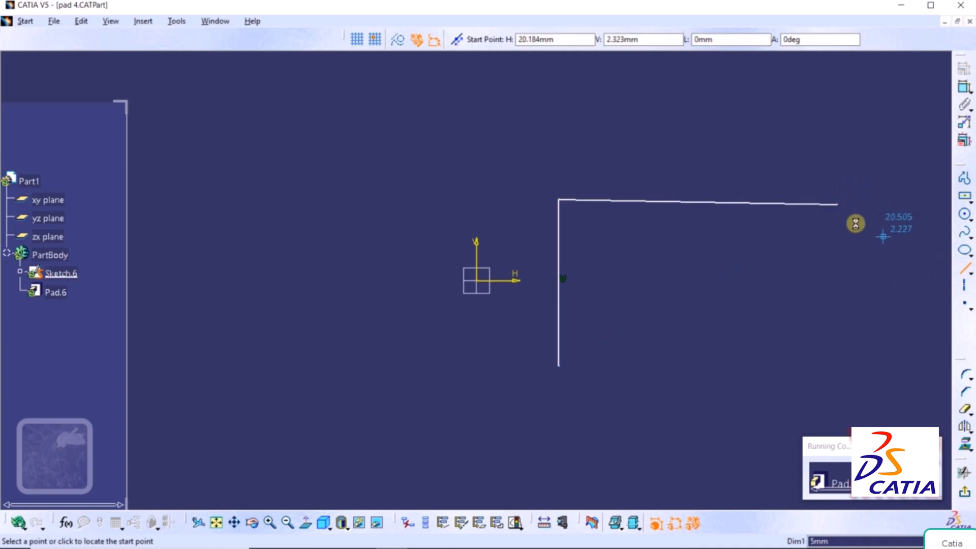
pyautogui.click(838, 205)
pyautogui.click(852, 383)
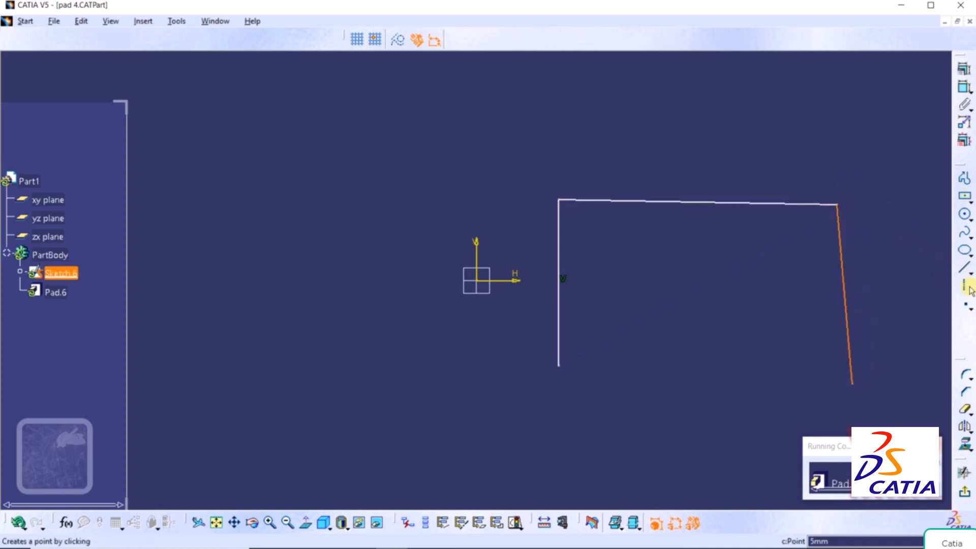
pyautogui.click(964, 267)
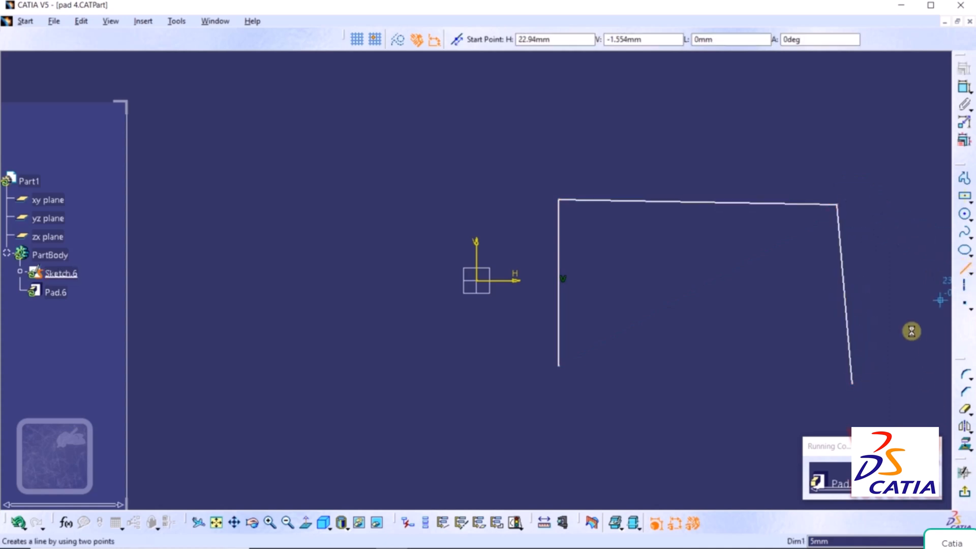
pyautogui.click(851, 384)
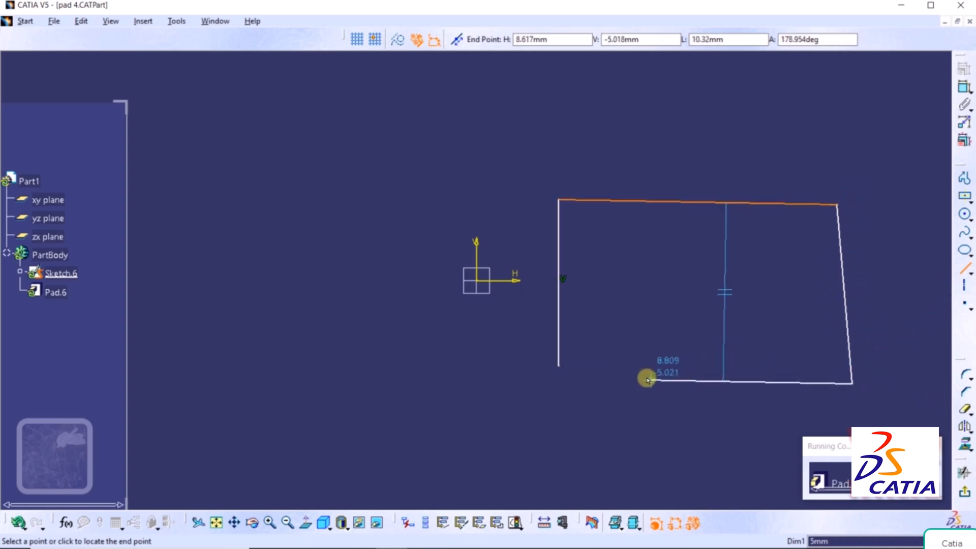
pyautogui.click(588, 378)
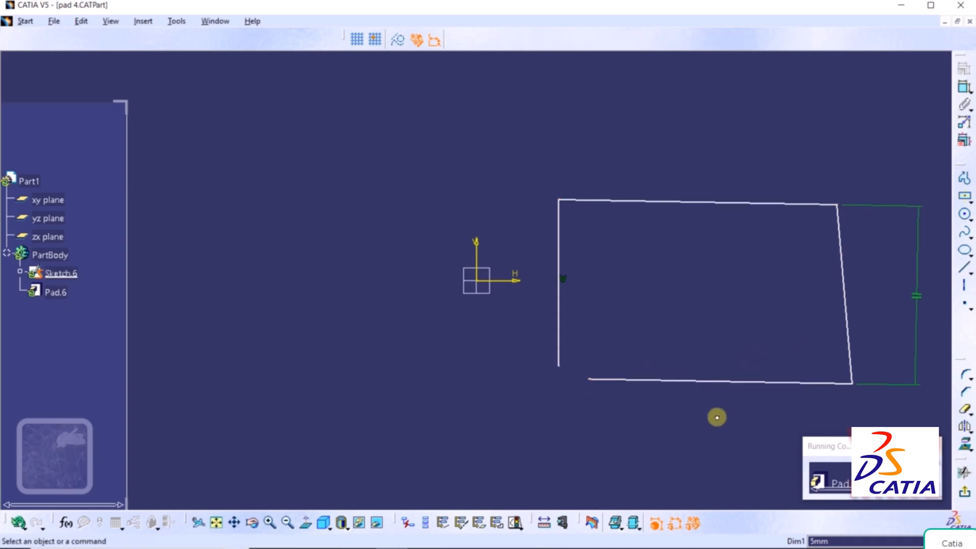
# Exit the sketch and try to preview a 5 mm pad, using the open profile anyway.
pyautogui.click(965, 493)
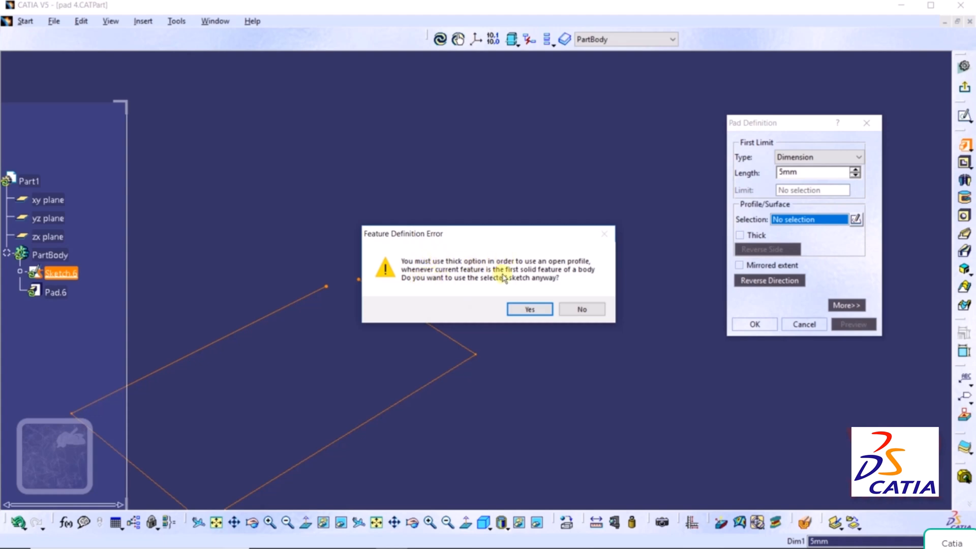
pyautogui.click(533, 310)
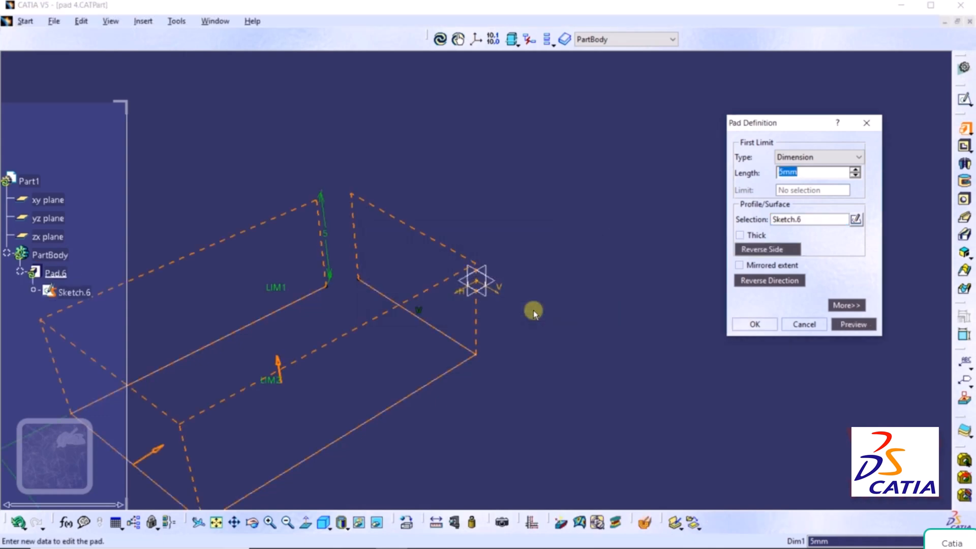
pyautogui.click(850, 325)
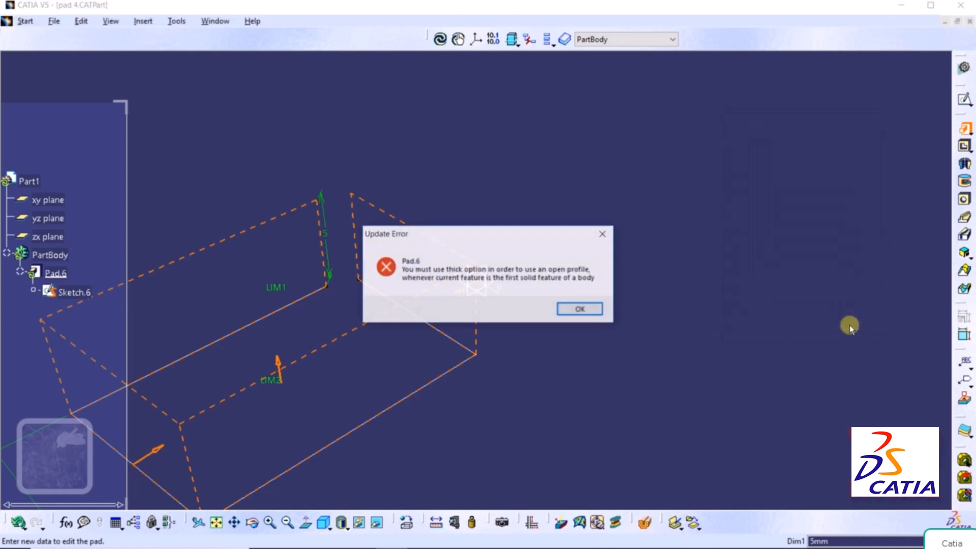
pyautogui.click(575, 317)
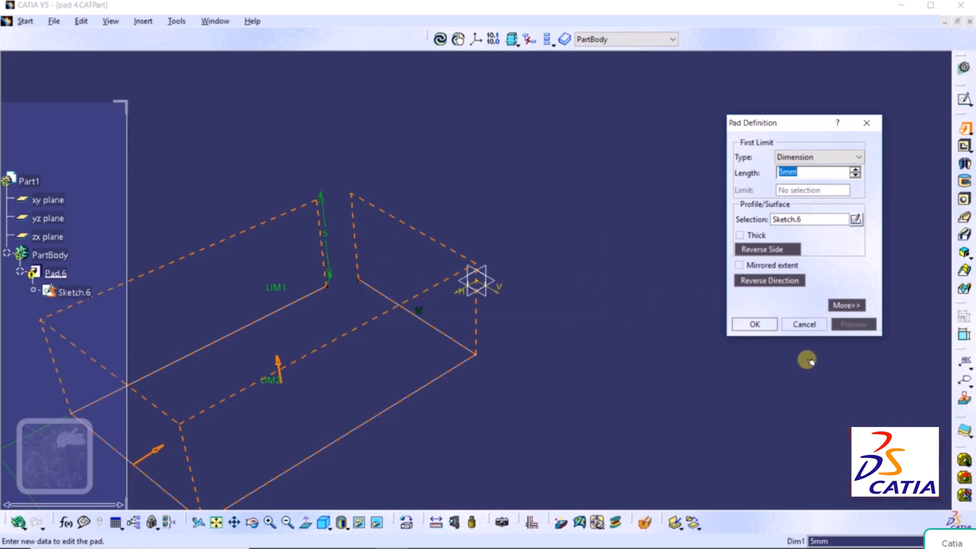
# Edit the pad's sketch to move the lower line's free end onto the vertical line's lower end, and exit the sketch.
pyautogui.click(855, 220)
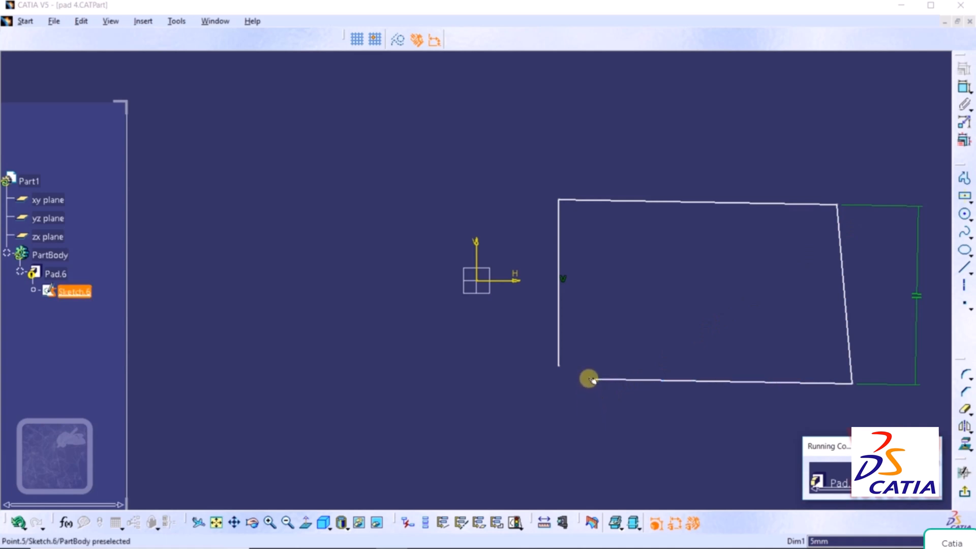
pyautogui.moveTo(589, 381); pyautogui.dragTo(558, 365)
pyautogui.click(568, 375)
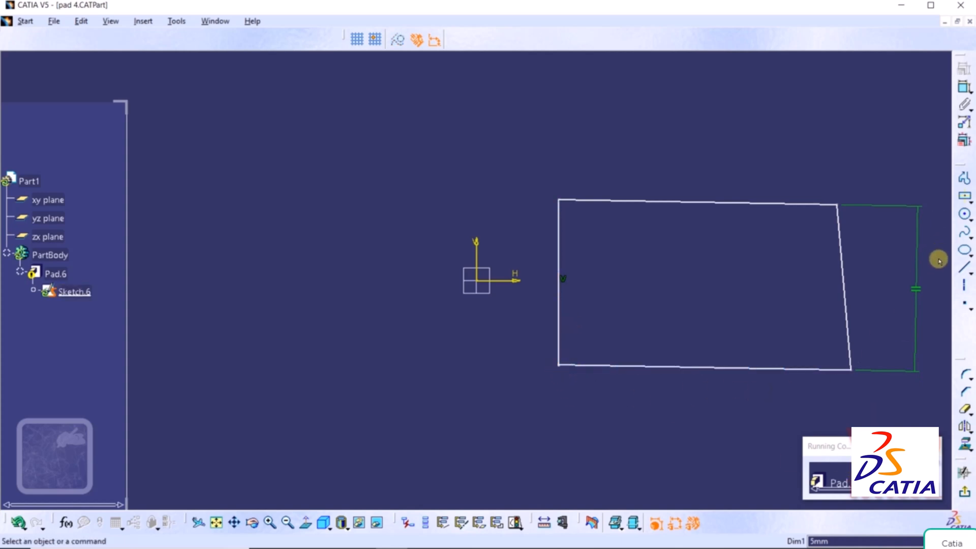
pyautogui.click(965, 492)
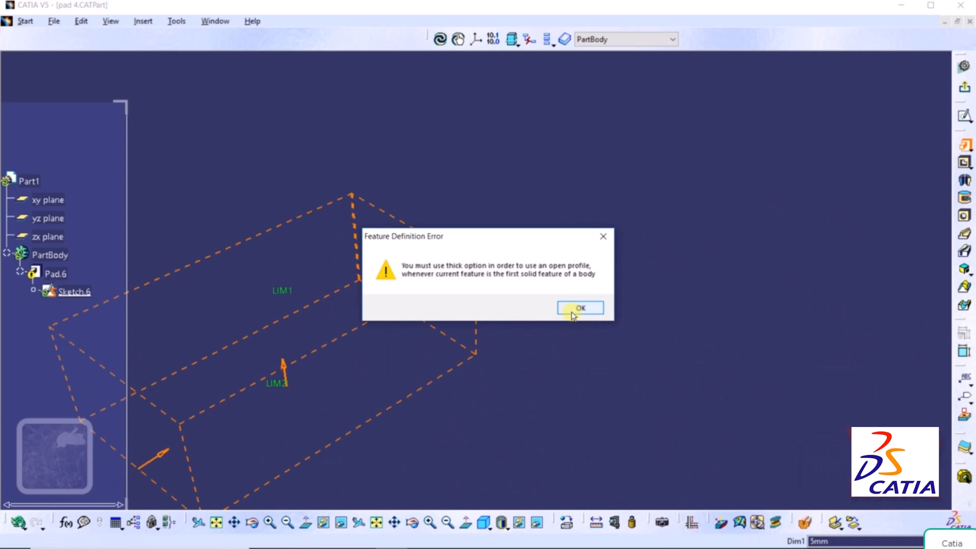
pyautogui.click(573, 310)
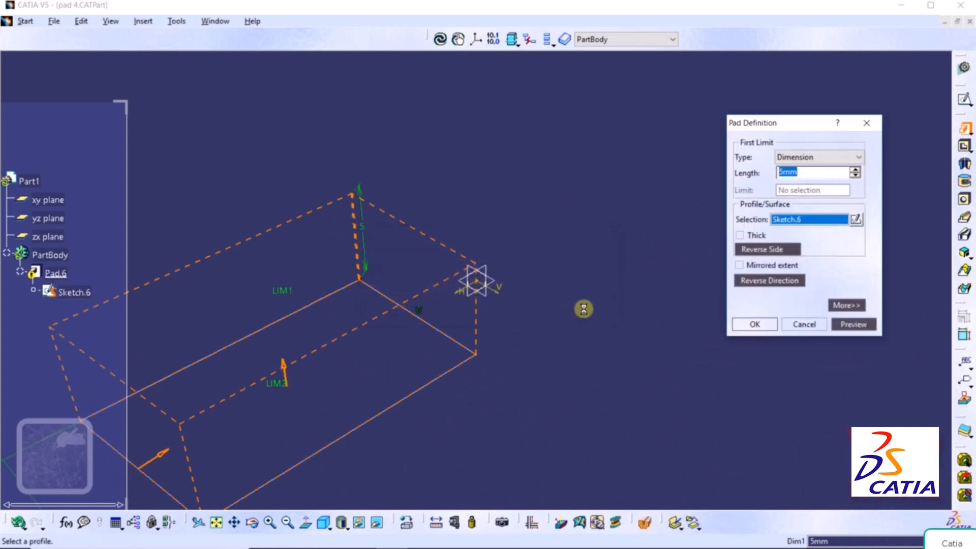
# Reopen the pad's sketch and remove the lower line with Quick Trim.
pyautogui.click(854, 220)
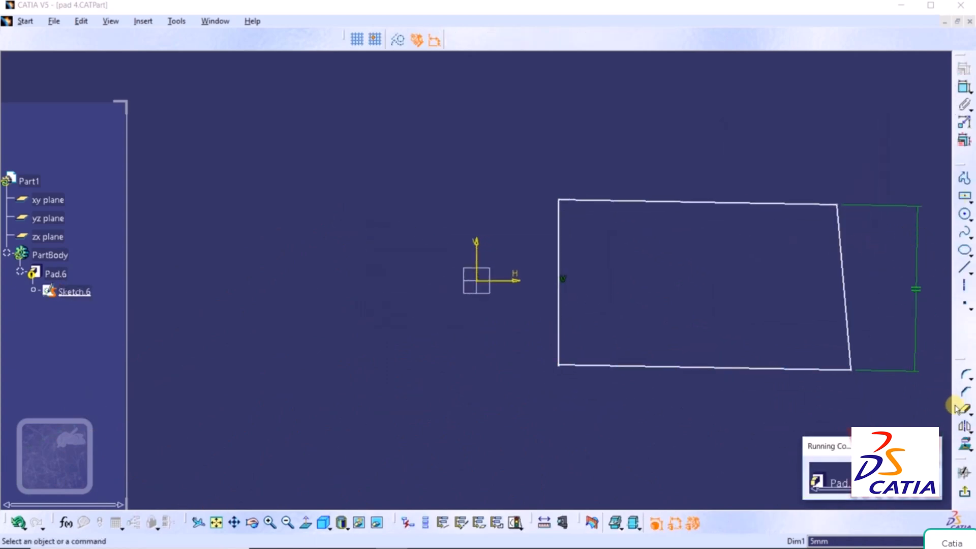
pyautogui.click(964, 409)
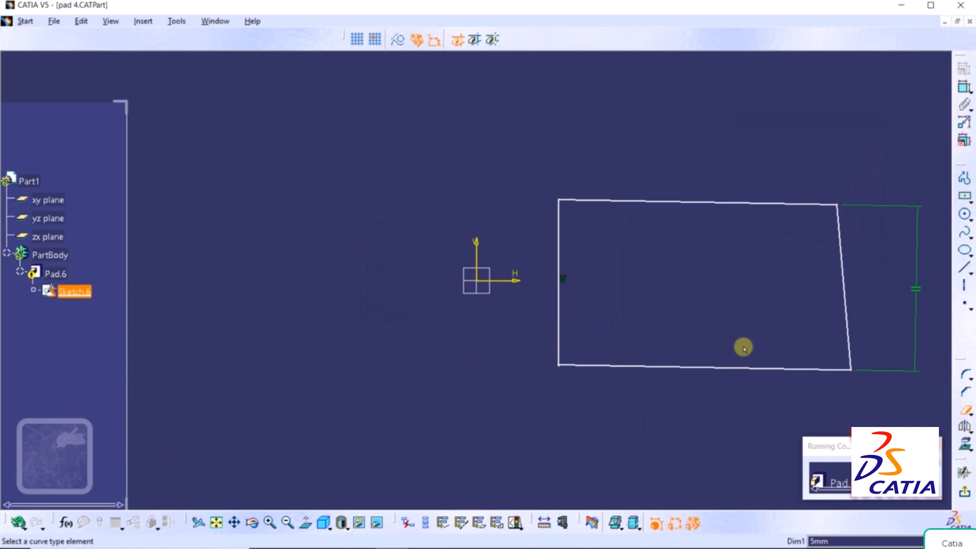
pyautogui.click(702, 365)
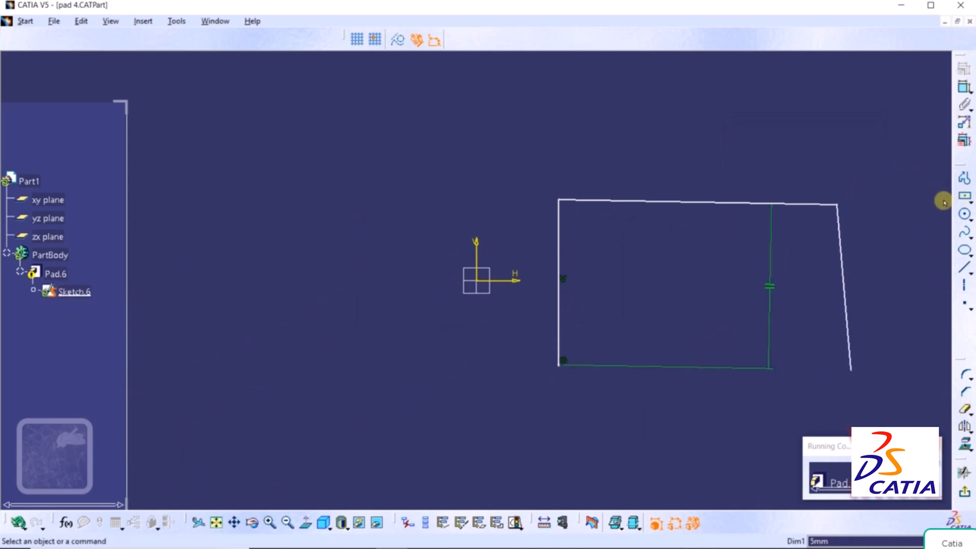
# Redraw the lower line between the lower ends of the vertical and slanted lines, and exit the sketch.
pyautogui.click(966, 269)
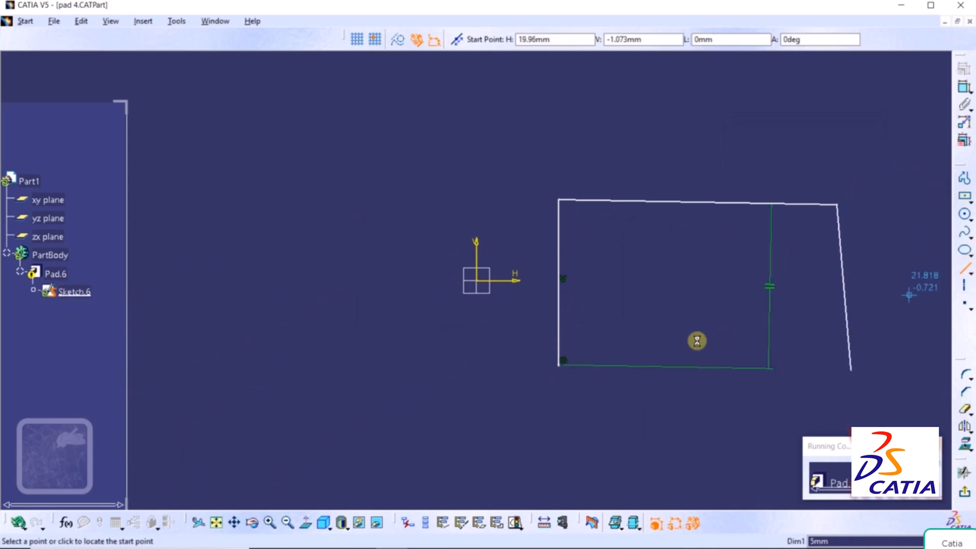
pyautogui.click(559, 365)
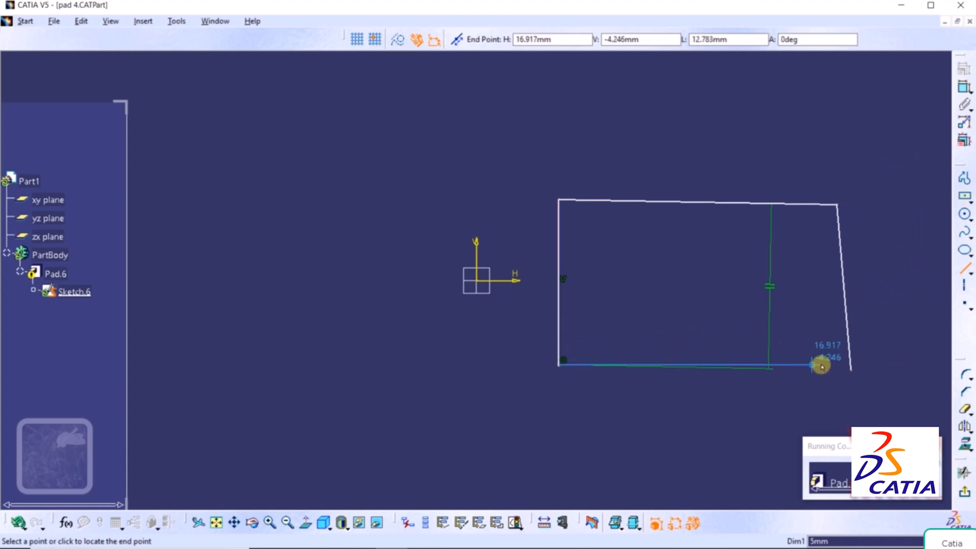
pyautogui.click(851, 371)
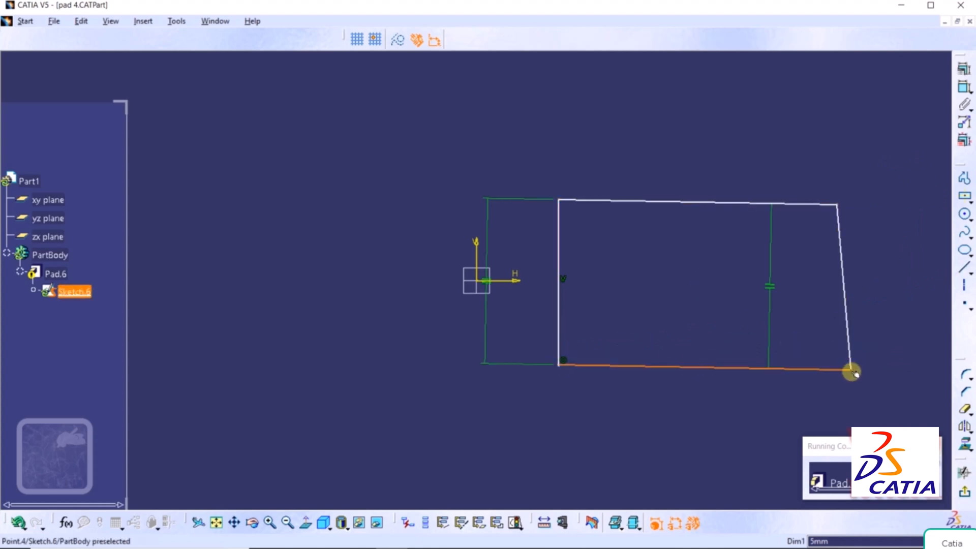
pyautogui.click(964, 491)
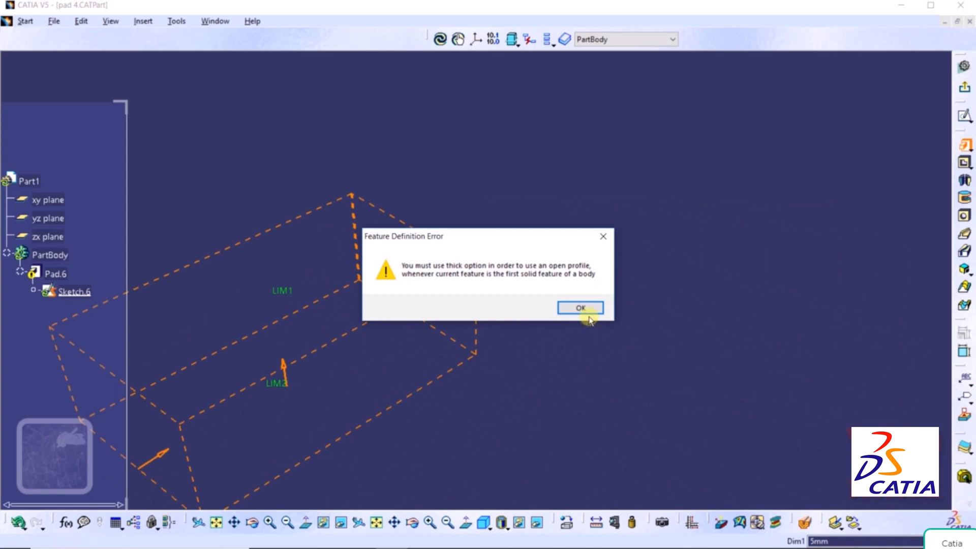
pyautogui.click(580, 307)
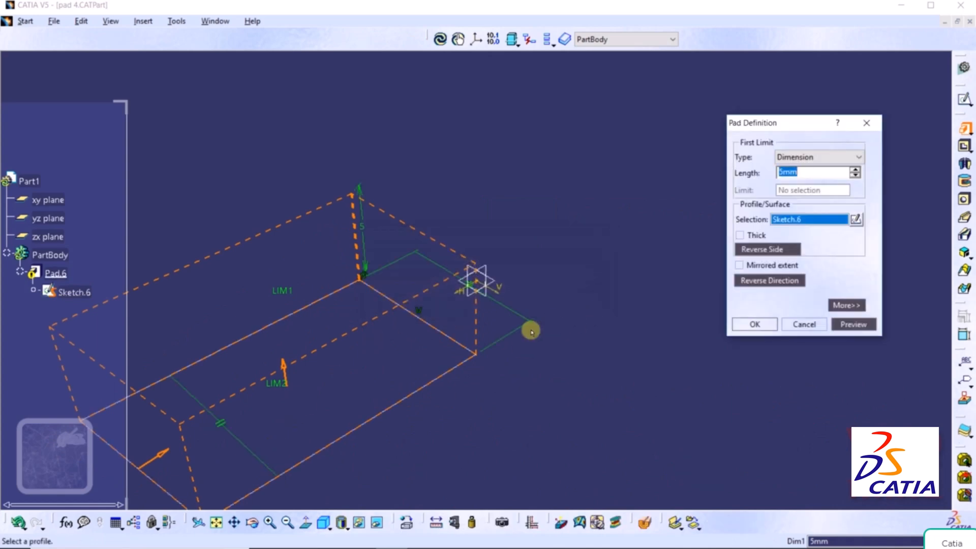
# Cancel the pad definition and switch to the OneNote sketch notes to view the intersecting-sketch example.
pyautogui.click(805, 325)
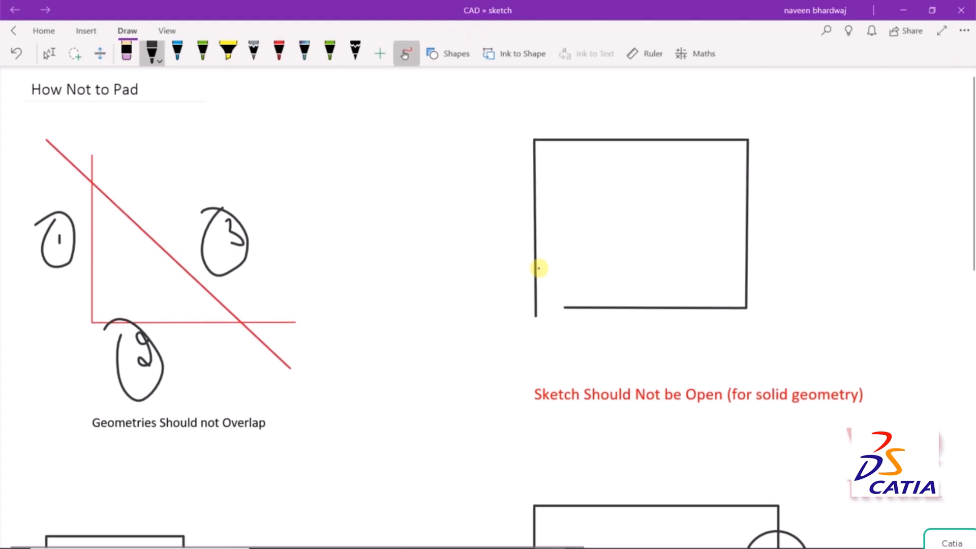
pyautogui.scroll(-6, 538, 268)
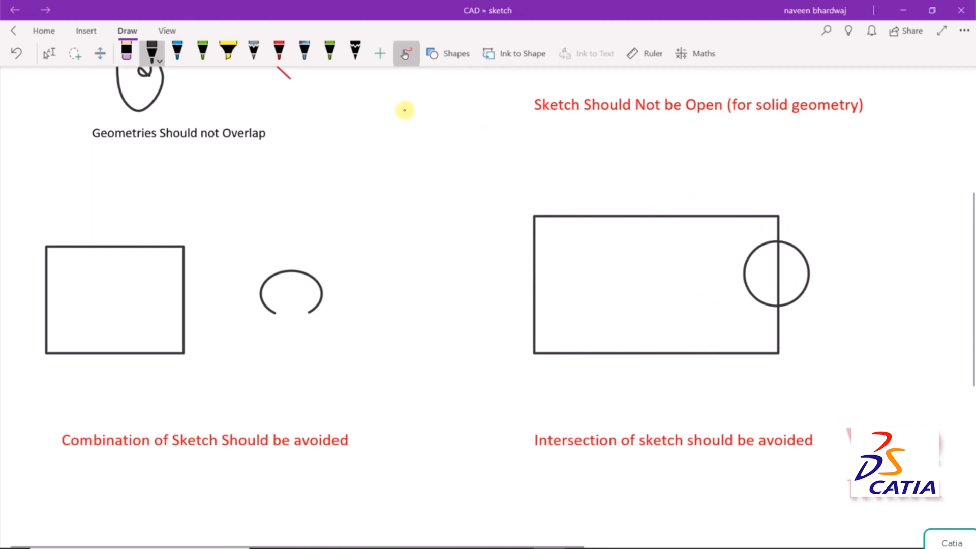
# In red ink, label the rectangle 1 and the circle 2 in the intersecting-sketch example.
pyautogui.click(279, 51)
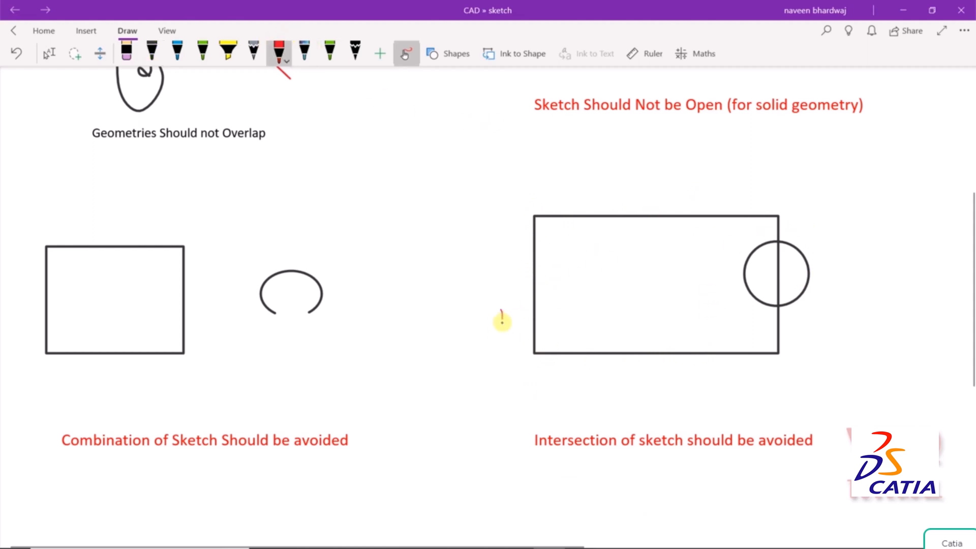
pyautogui.moveTo(501, 307); pyautogui.dragTo(501, 319)
pyautogui.moveTo(496, 297)
pyautogui.mouseDown()
pyautogui.moveTo(488, 326)
pyautogui.moveTo(483, 301)
pyautogui.mouseUp()
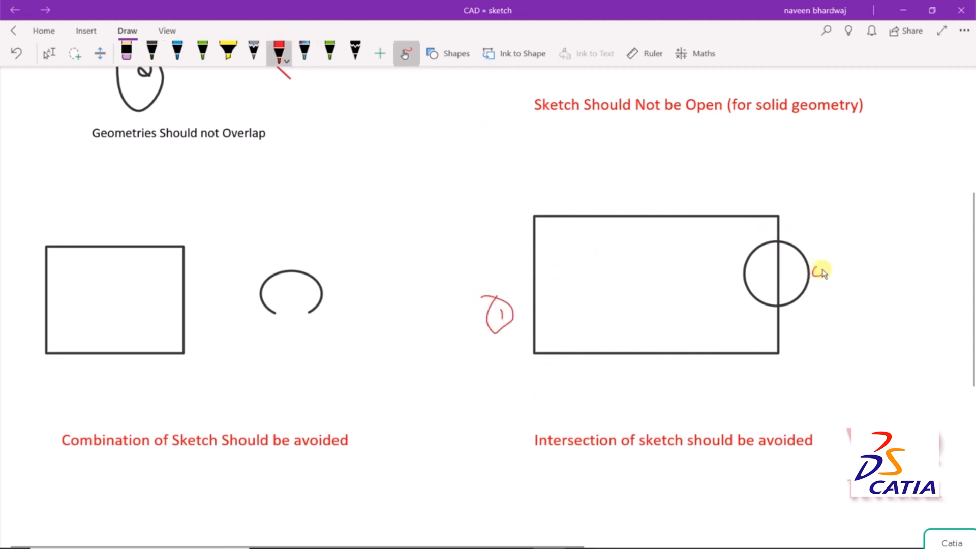
pyautogui.moveTo(816, 269)
pyautogui.mouseDown()
pyautogui.moveTo(819, 296)
pyautogui.moveTo(843, 307)
pyautogui.mouseUp()
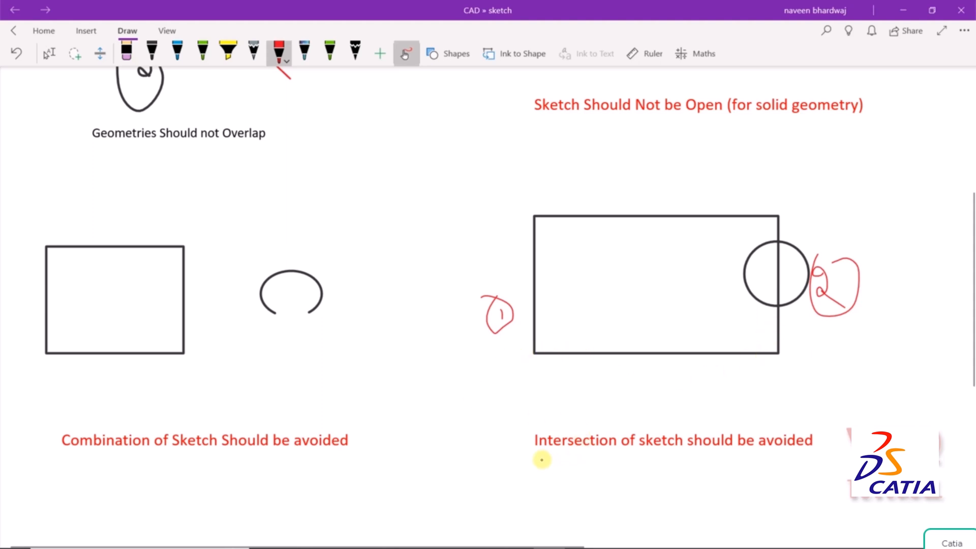
# Underline the rule "Intersection of sketch should be avoided" and mark both points where the circle crosses the rectangle's edge.
pyautogui.moveTo(541, 458); pyautogui.dragTo(782, 459)
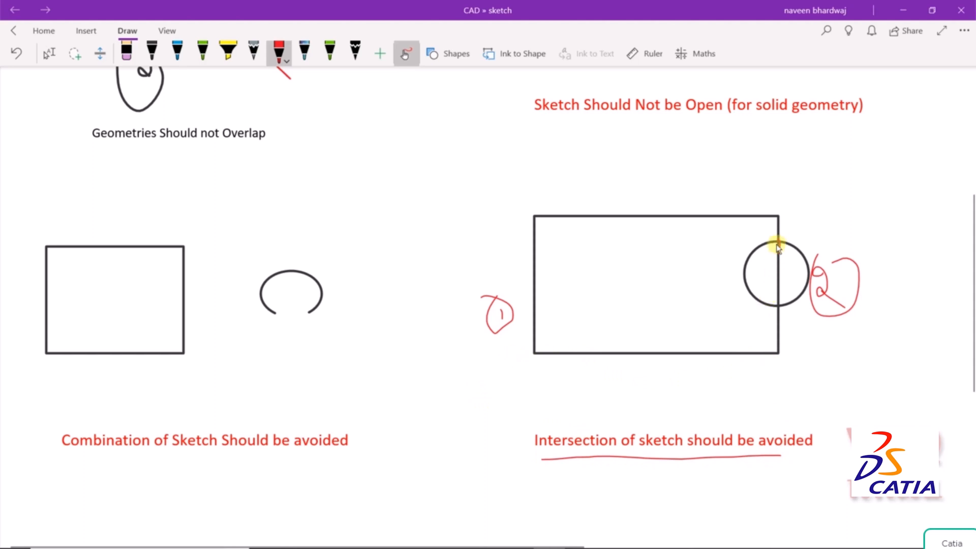
pyautogui.moveTo(776, 241); pyautogui.dragTo(778, 248)
pyautogui.moveTo(777, 303); pyautogui.dragTo(776, 308)
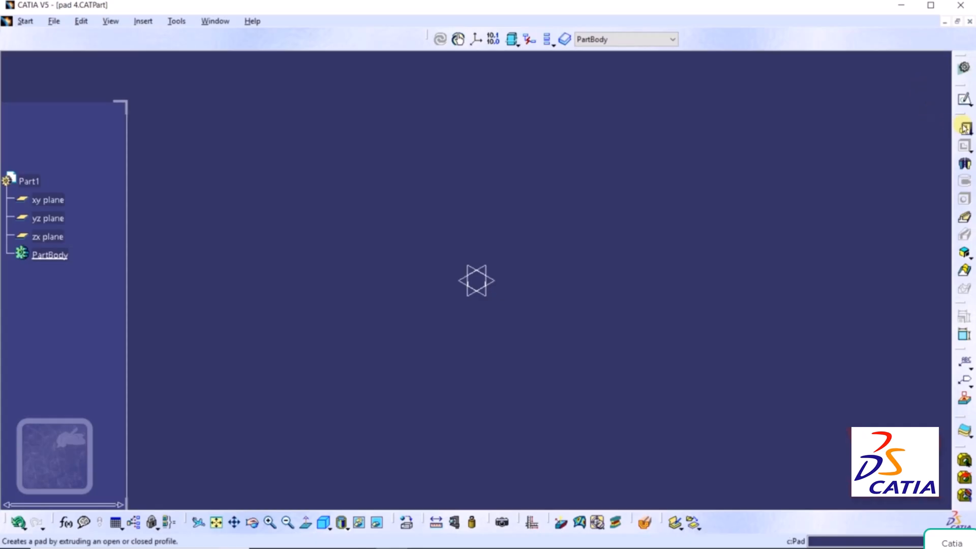
# In CATIA, start a 5 mm pad with a new sketch on the xy plane and draw a centered rectangle about 14 by 8 mm.
pyautogui.click(964, 129)
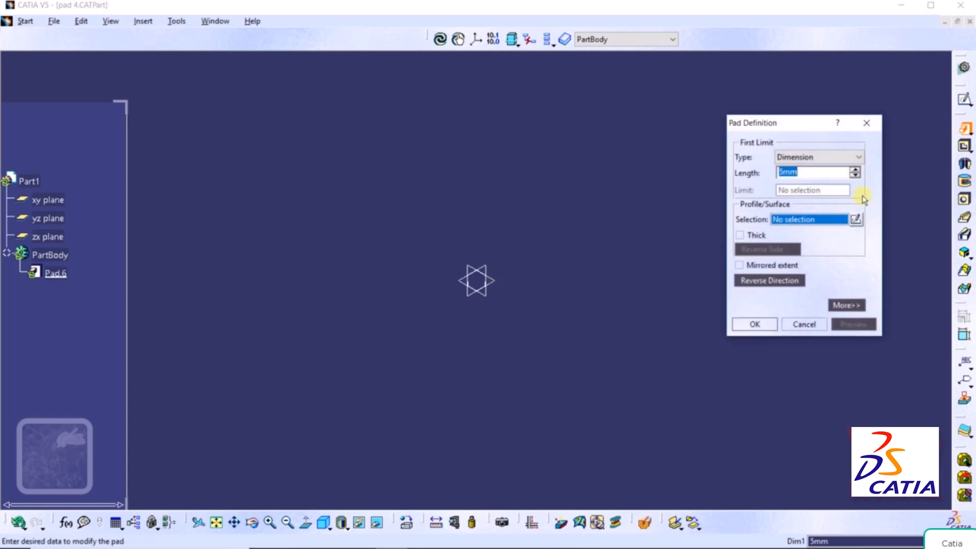
pyautogui.click(856, 219)
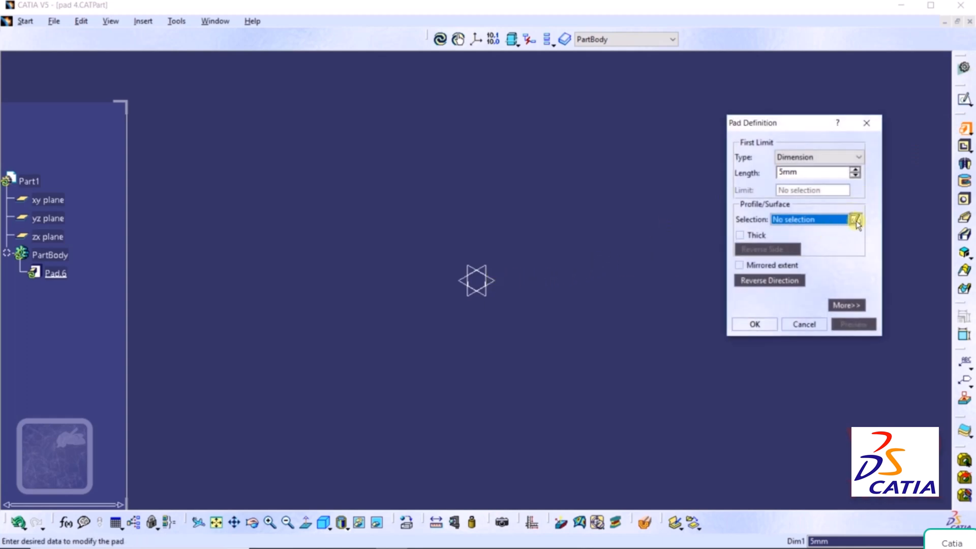
pyautogui.click(489, 281)
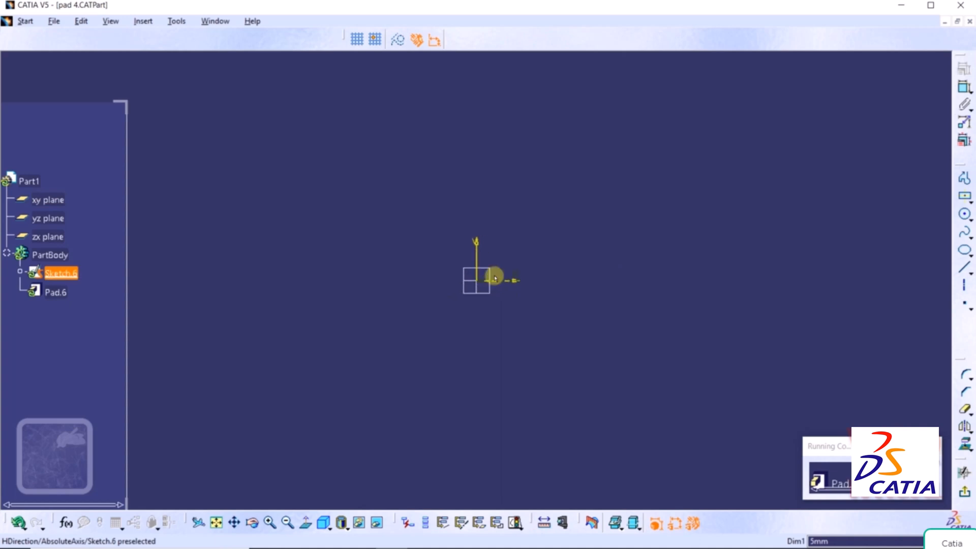
pyautogui.click(969, 201)
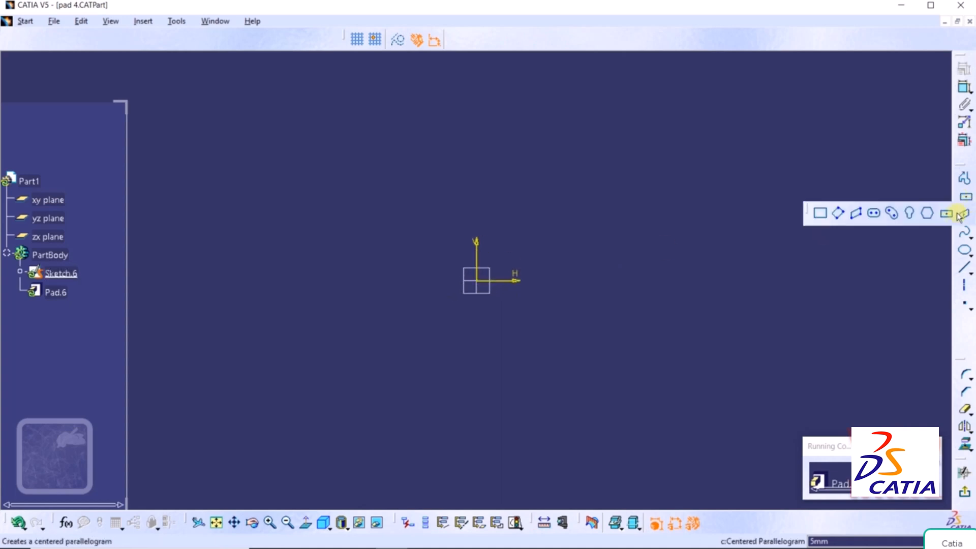
pyautogui.click(945, 213)
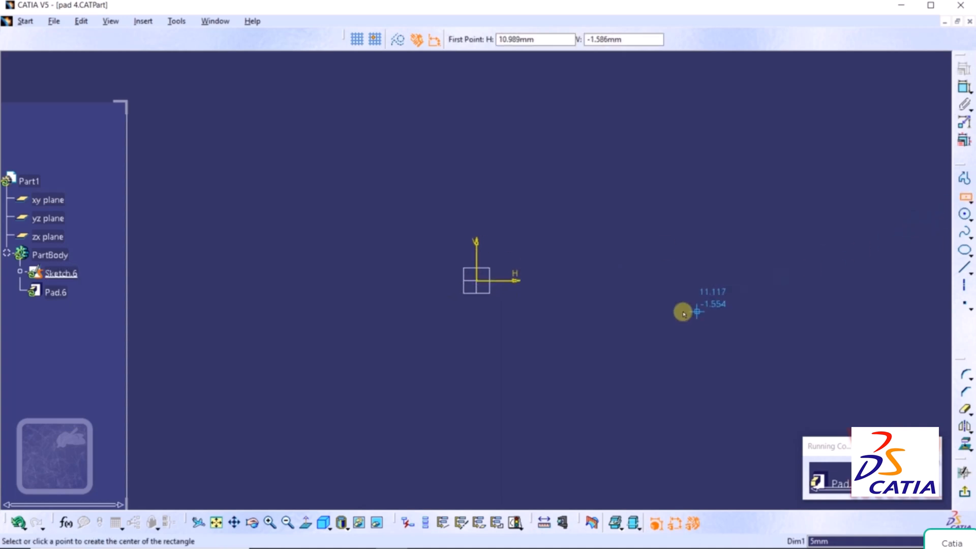
pyautogui.click(553, 324)
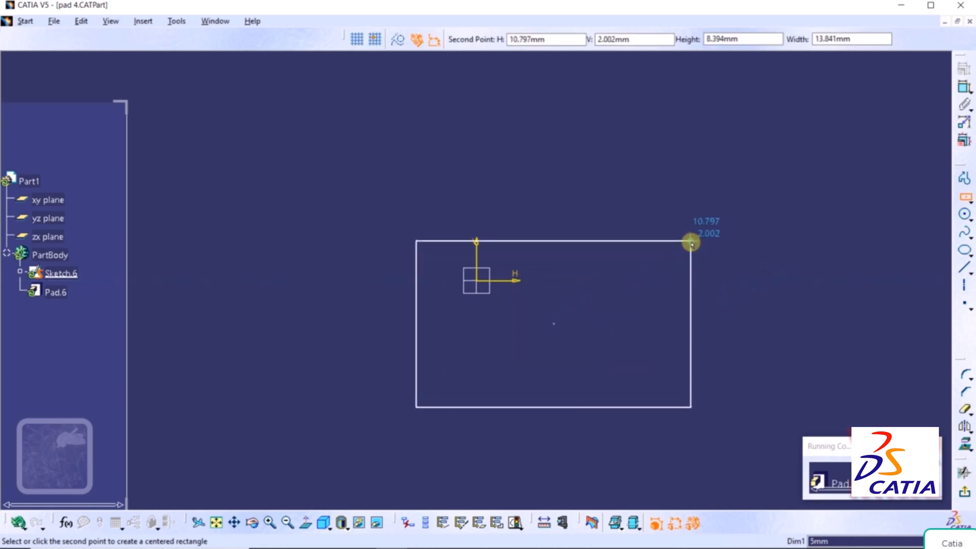
pyautogui.click(690, 243)
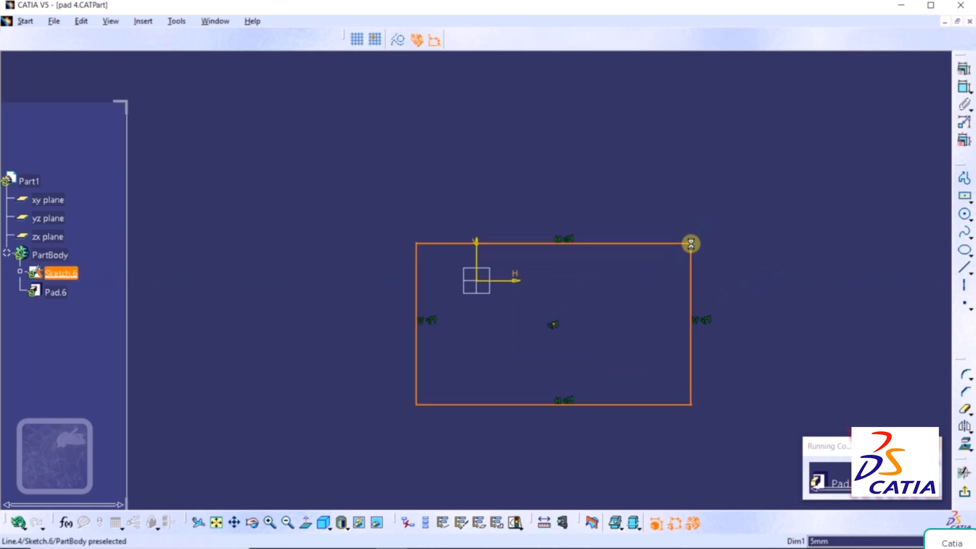
pyautogui.click(813, 247)
# Draw a circle centered on the rectangle's right vertical edge, overlapping it, and exit the sketch to try padding the profile.
pyautogui.click(969, 220)
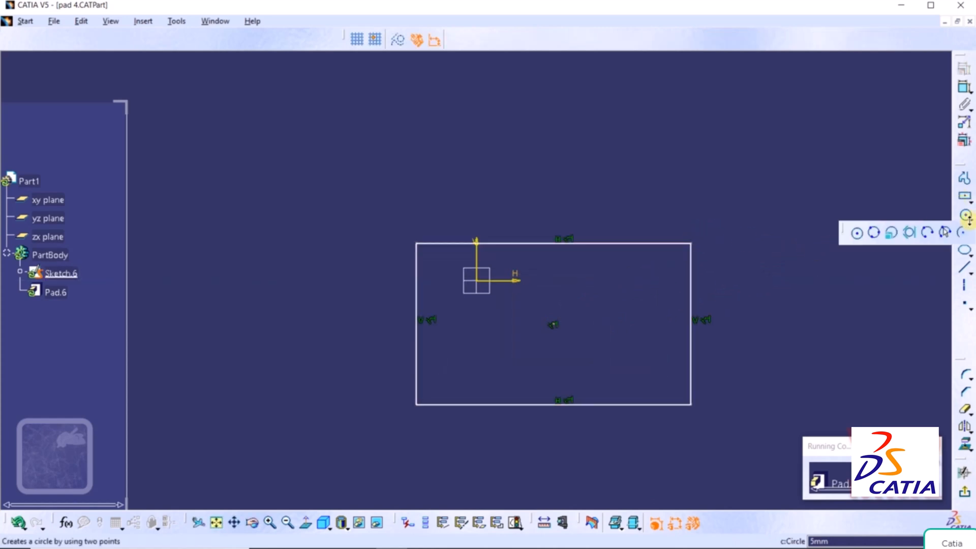
pyautogui.click(857, 233)
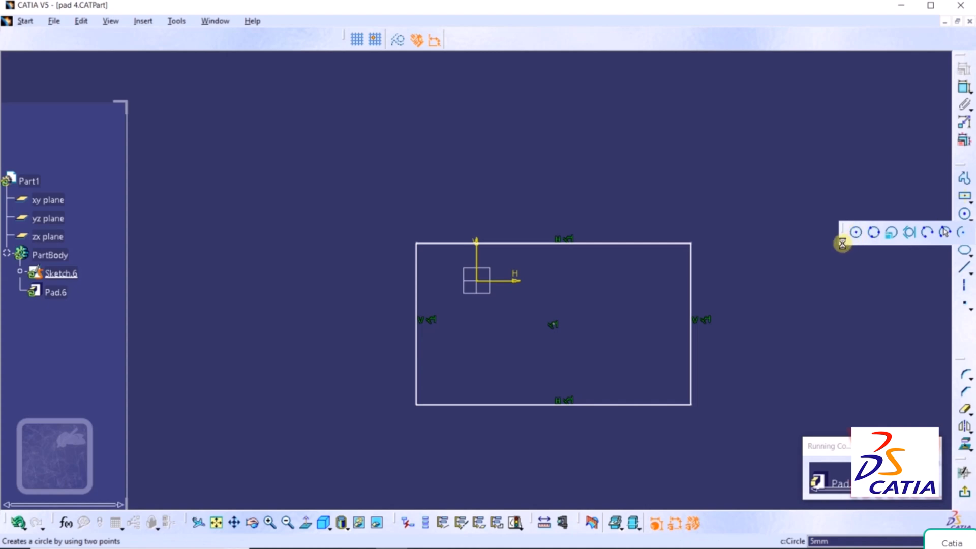
pyautogui.click(690, 330)
pyautogui.click(702, 296)
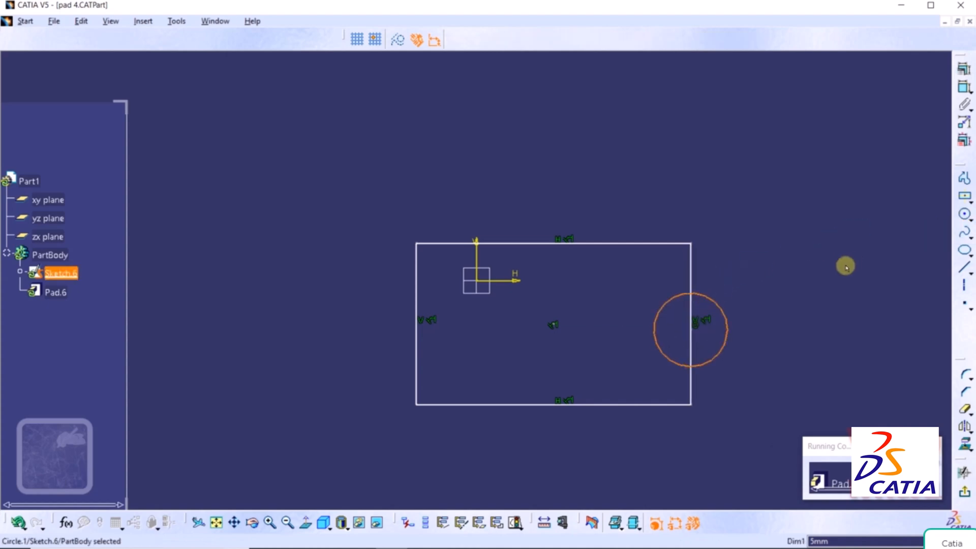
pyautogui.click(835, 267)
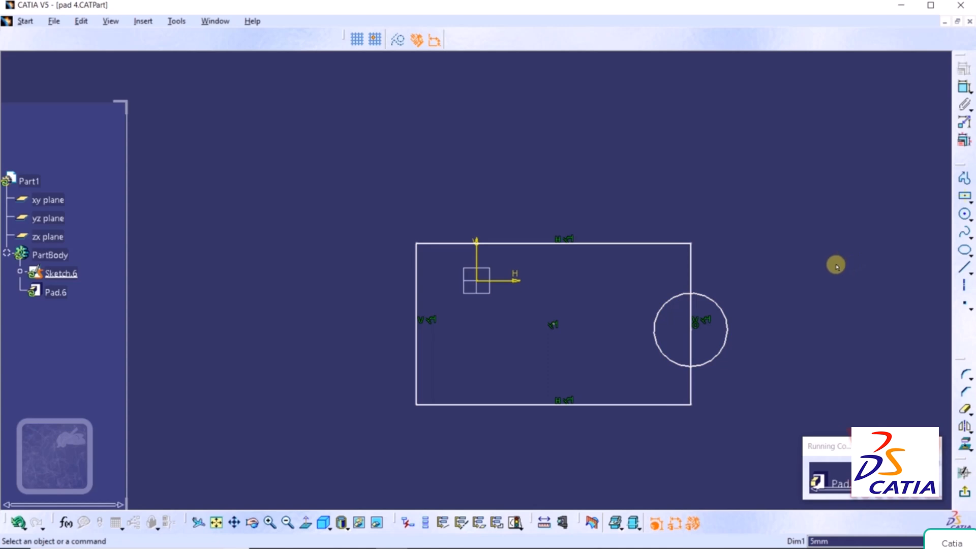
pyautogui.click(964, 492)
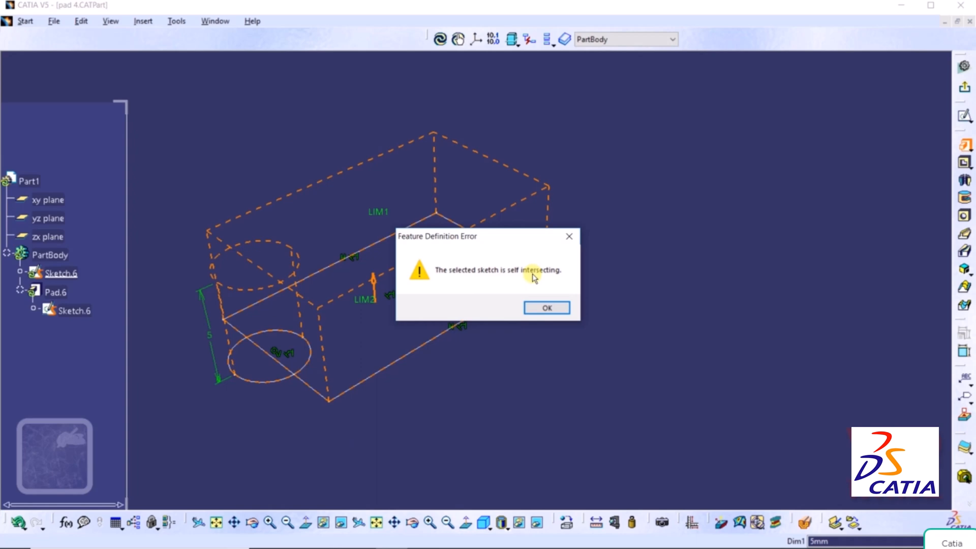
pyautogui.click(546, 307)
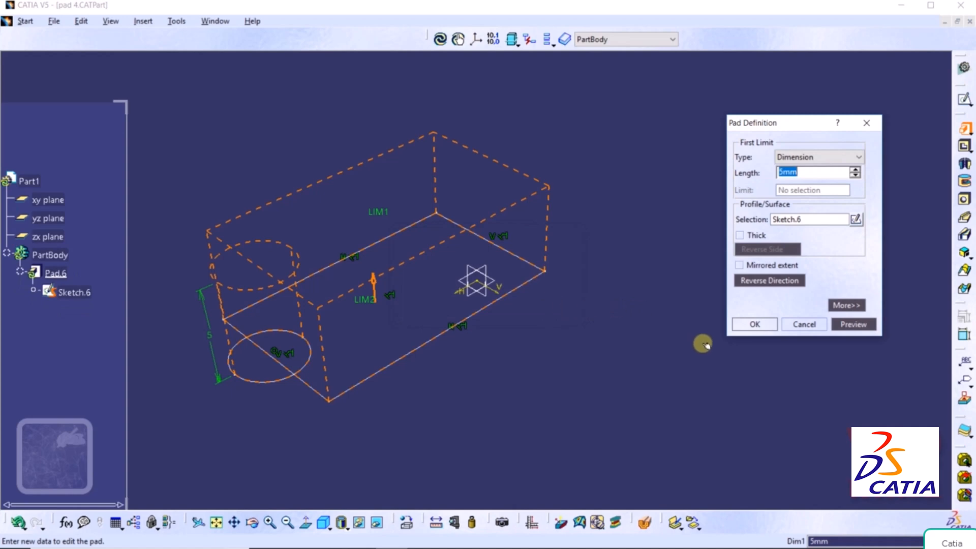
# Reopen the pad's sketch, trim away the part of the rectangle's edge inside the circle with Quick Trim, and exit the sketch.
pyautogui.click(856, 220)
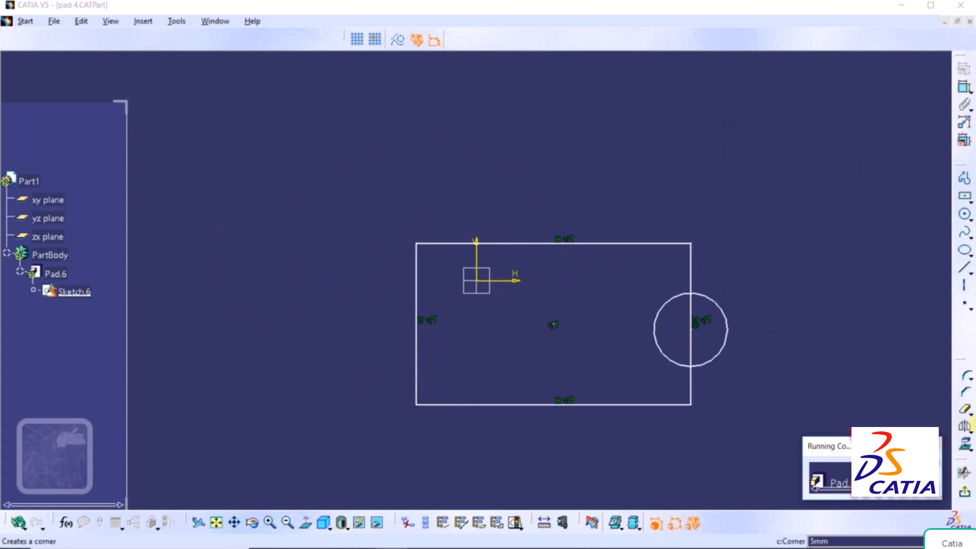
pyautogui.click(964, 409)
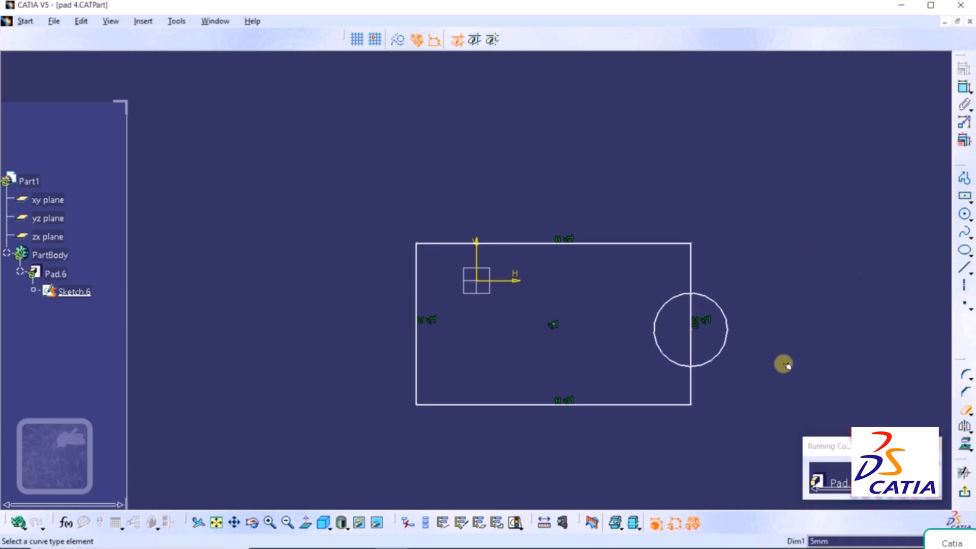
pyautogui.click(692, 311)
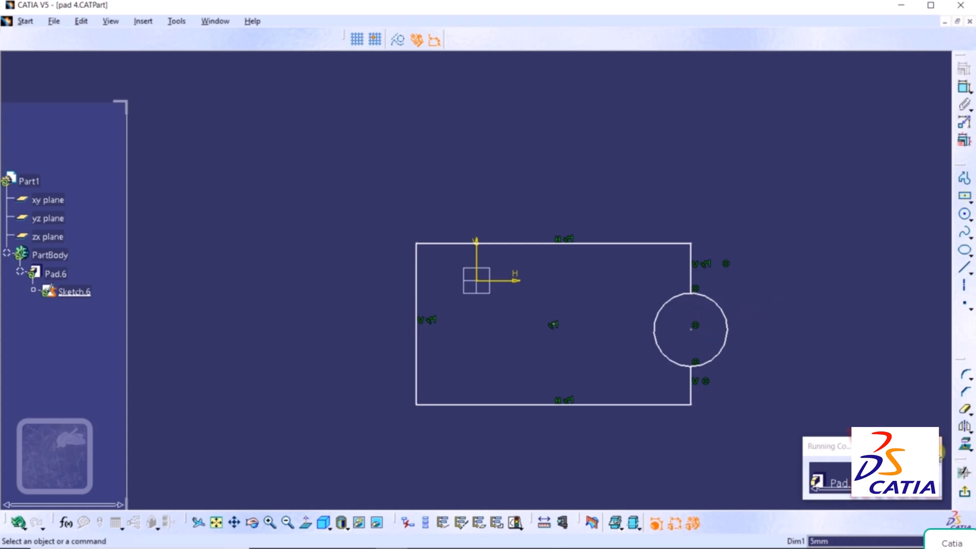
pyautogui.click(965, 493)
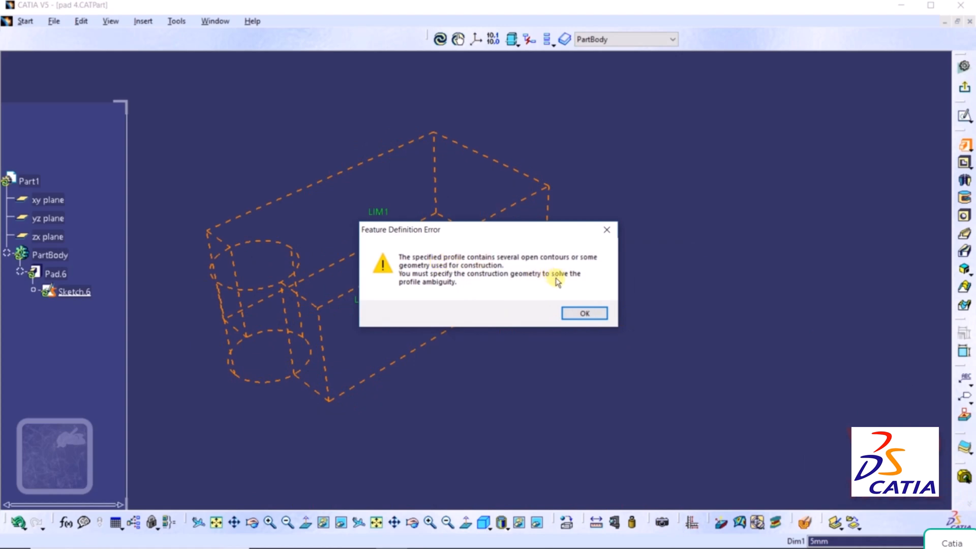
pyautogui.click(581, 314)
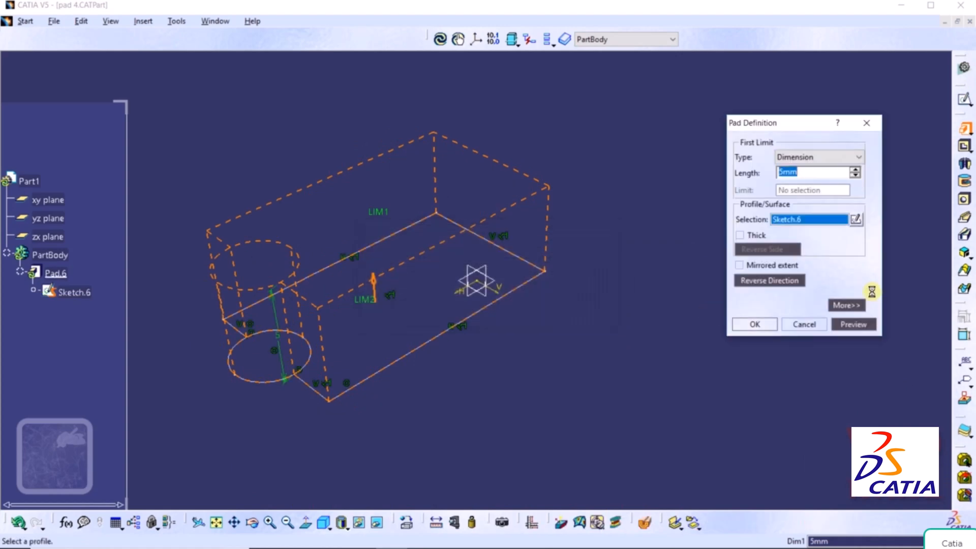
# Edit the pad's sketch again to trim off the half of the circle inside the rectangle, and exit the sketch.
pyautogui.click(856, 223)
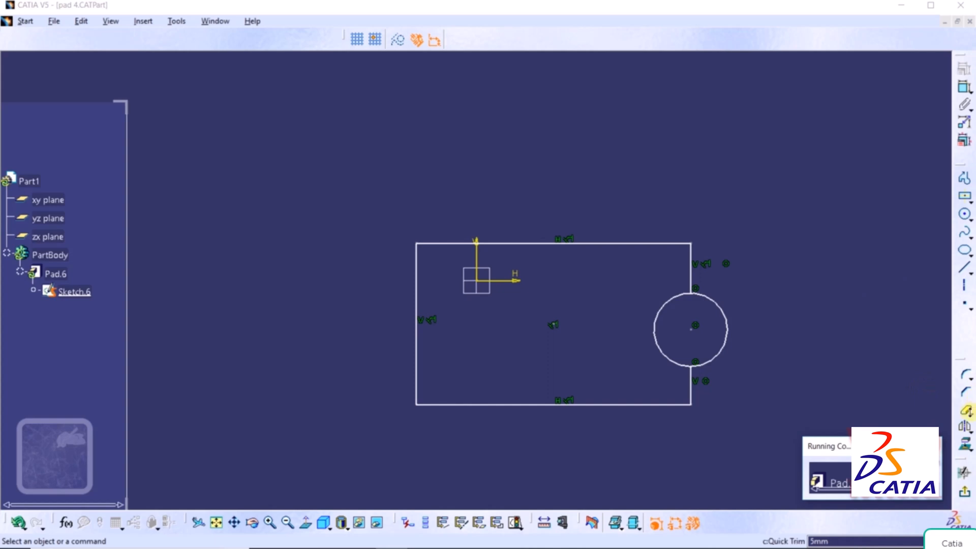
pyautogui.click(964, 409)
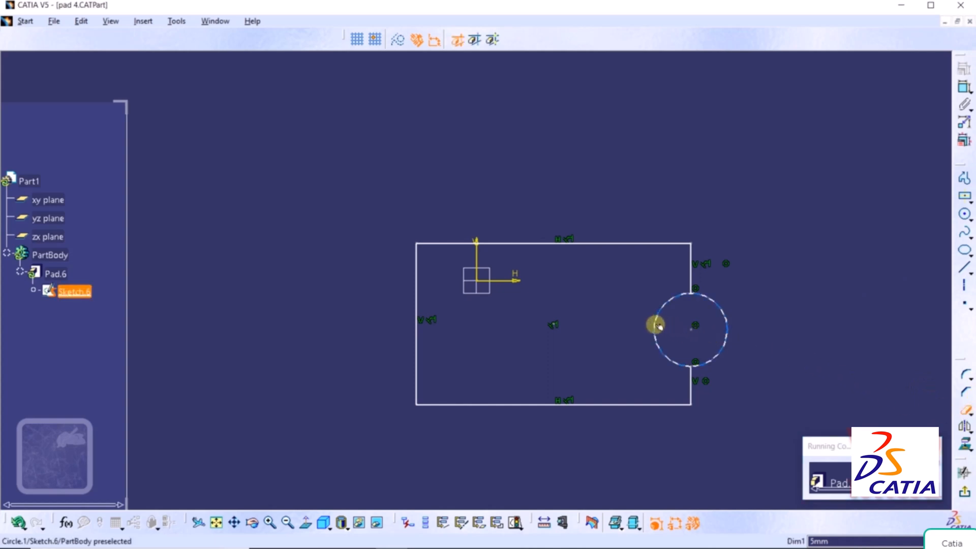
pyautogui.click(656, 325)
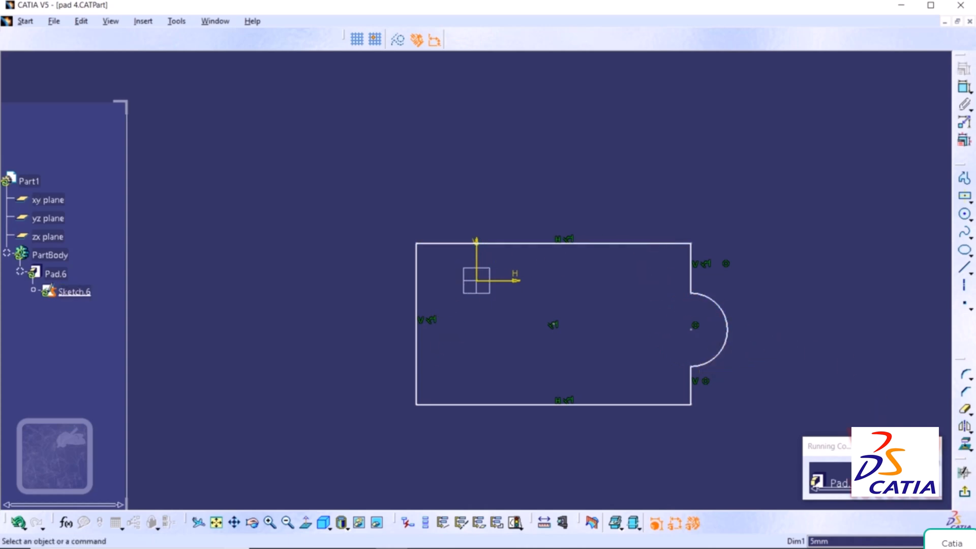
pyautogui.click(966, 494)
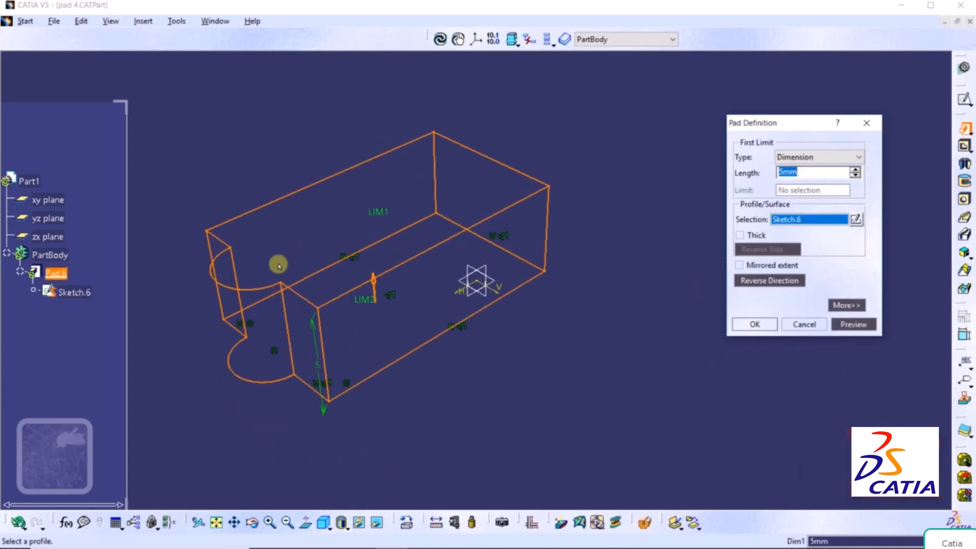
pyautogui.click(734, 321)
pyautogui.click(724, 314)
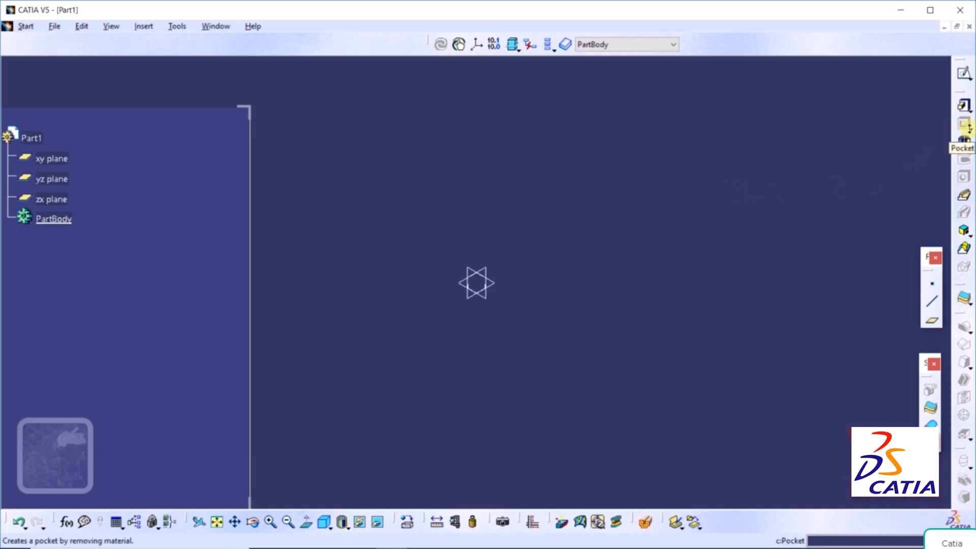
pyautogui.click(968, 128)
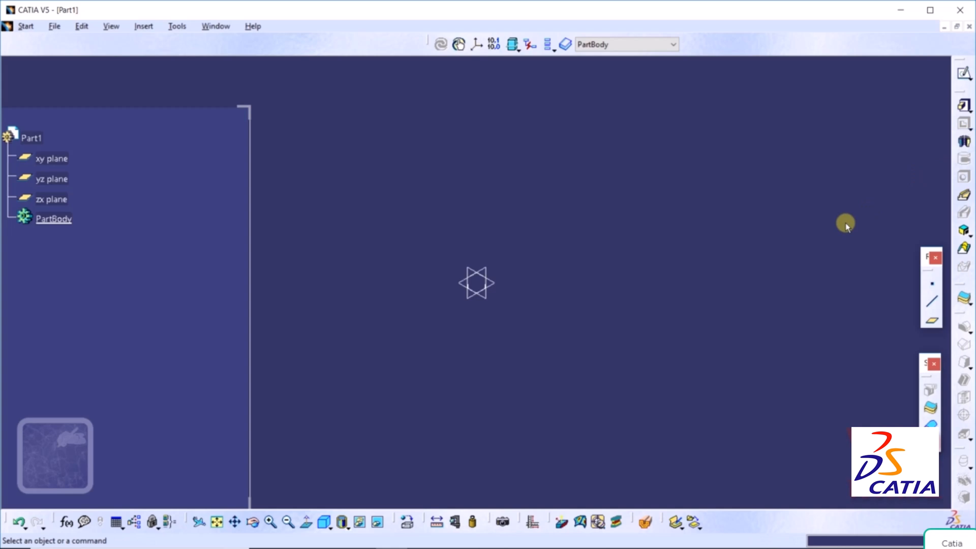
# Start a pad with a new sketch on the xy plane and draw a rectangle about 12 by 7 mm around the origin.
pyautogui.click(964, 106)
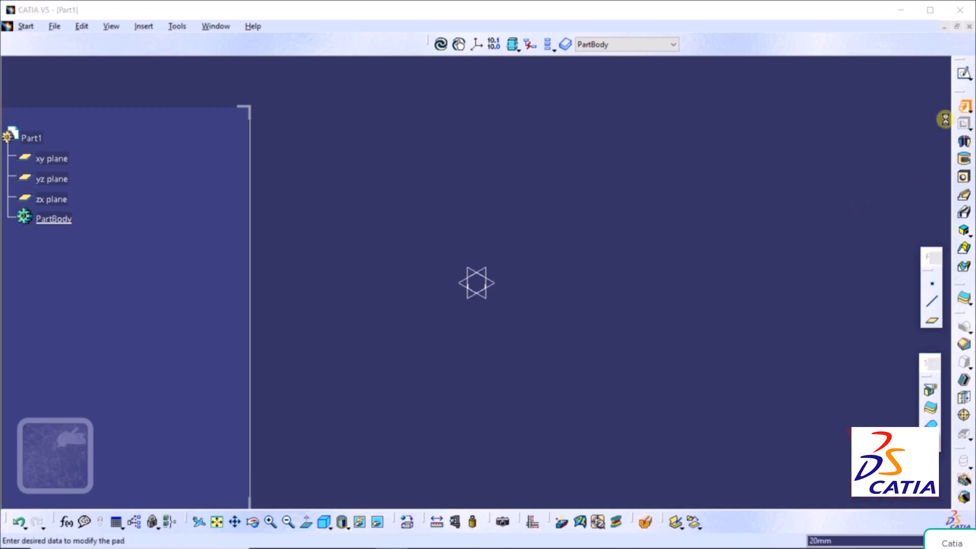
pyautogui.click(856, 219)
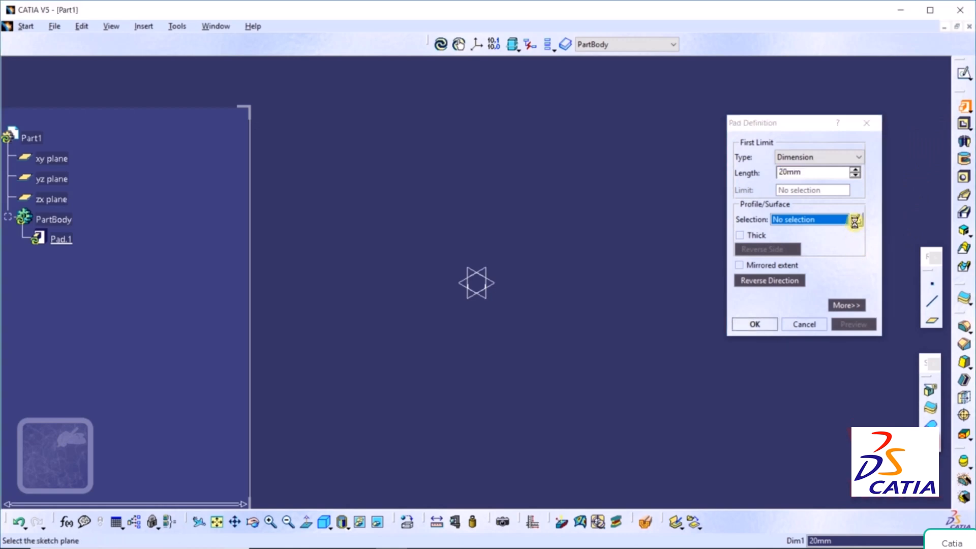
pyautogui.click(492, 286)
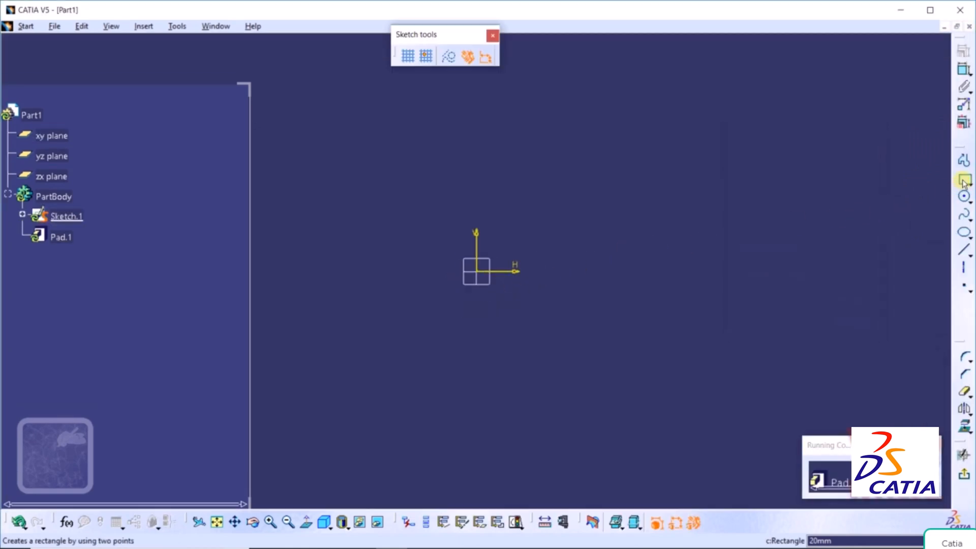
pyautogui.click(964, 178)
pyautogui.click(401, 220)
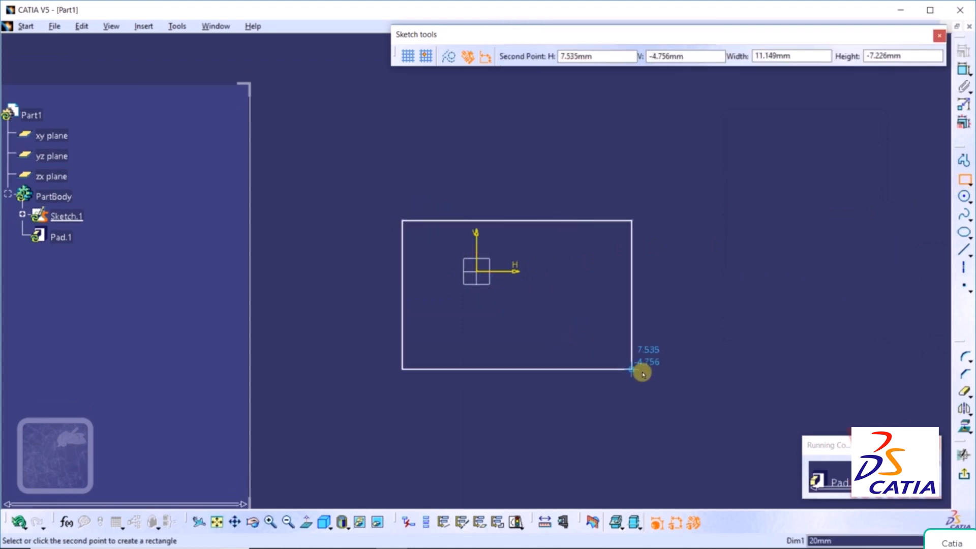
pyautogui.click(631, 369)
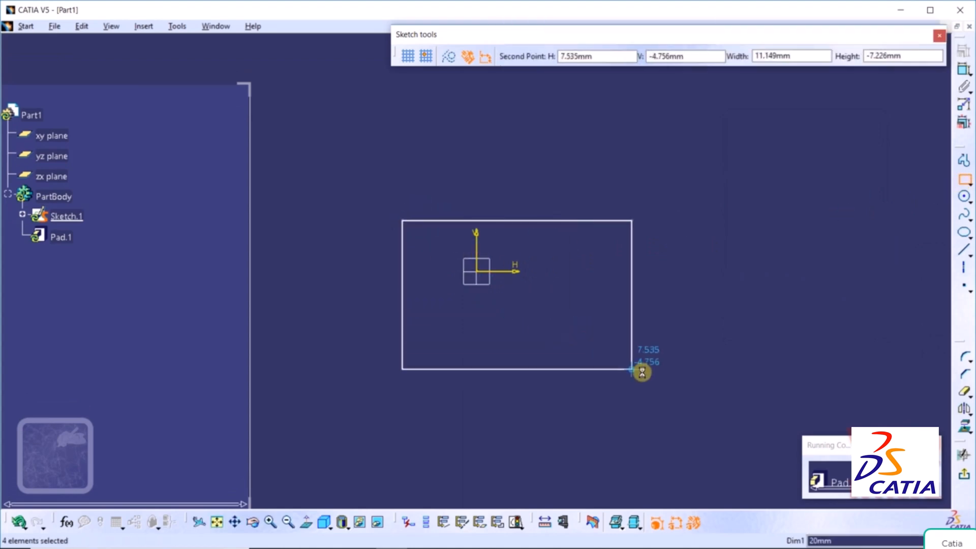
pyautogui.click(781, 243)
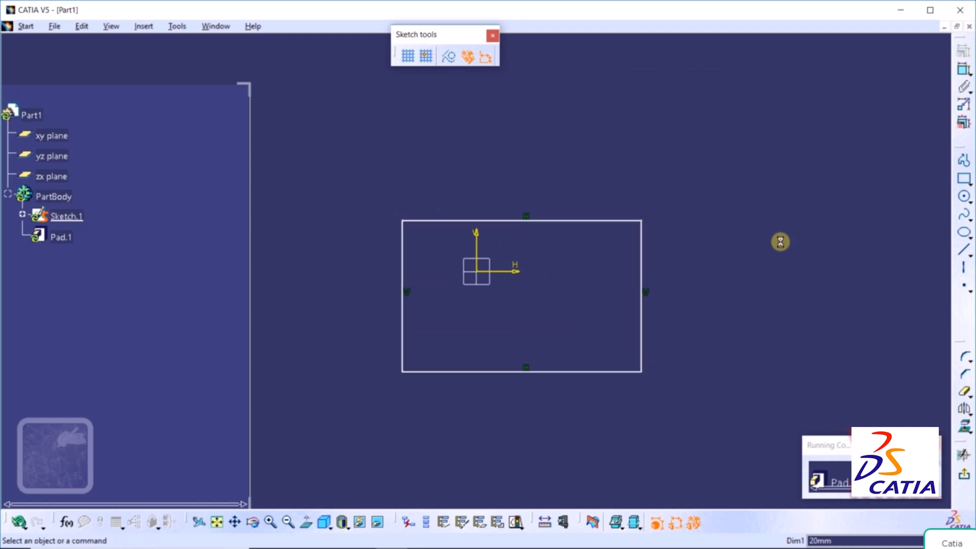
# Exit the rectangle sketch and pad the profile to a length of 2 mm.
pyautogui.click(964, 476)
pyautogui.write('2')
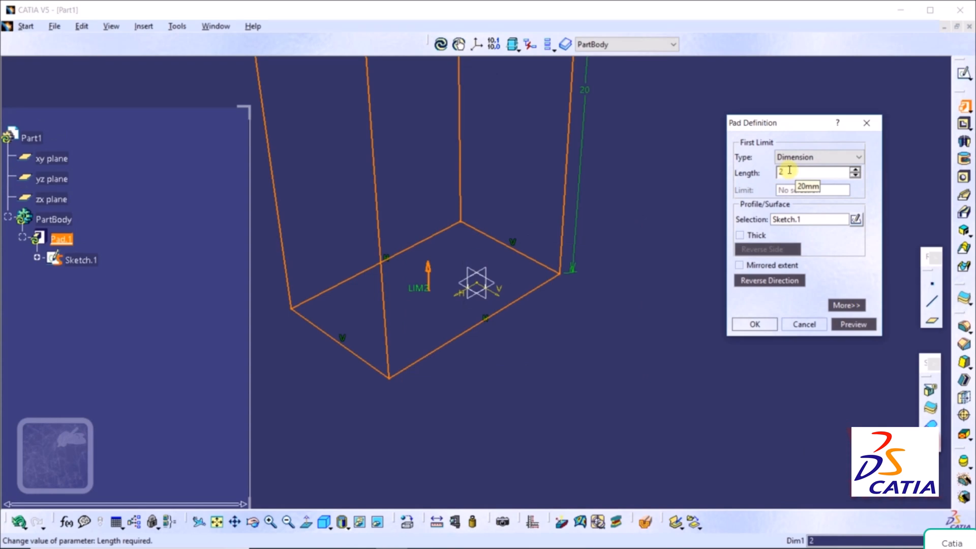
pyautogui.click(854, 324)
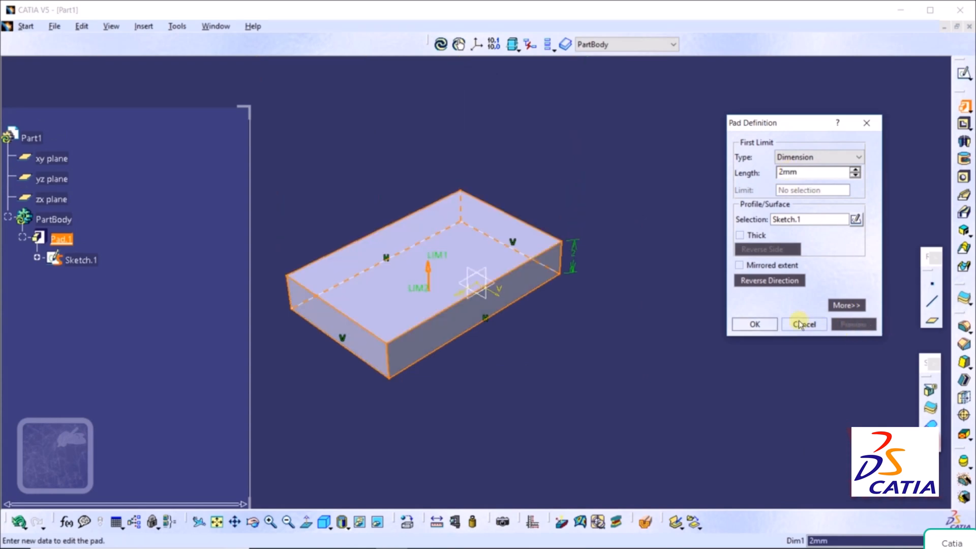
pyautogui.click(750, 324)
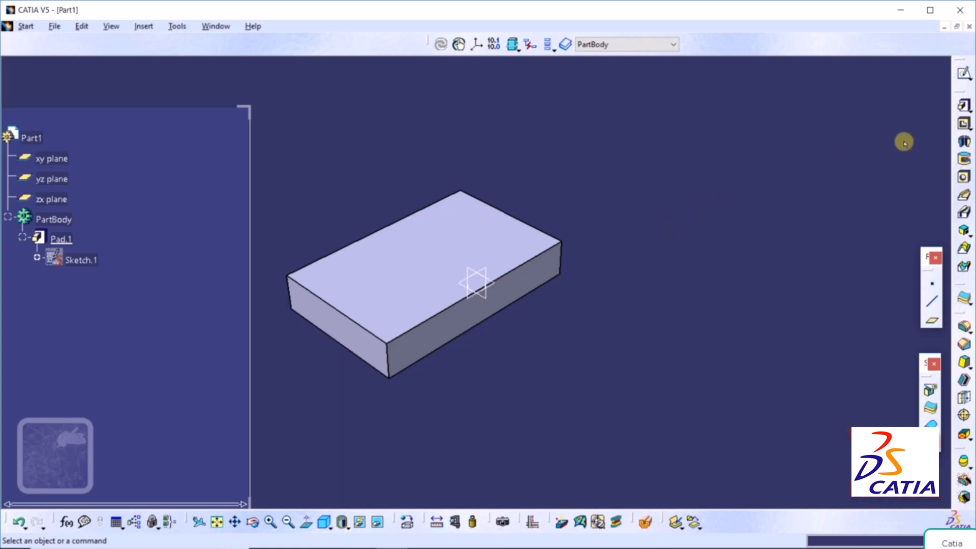
# Start a pocket with the Dimension limit type and open its new sketch on the block's top face.
pyautogui.click(967, 130)
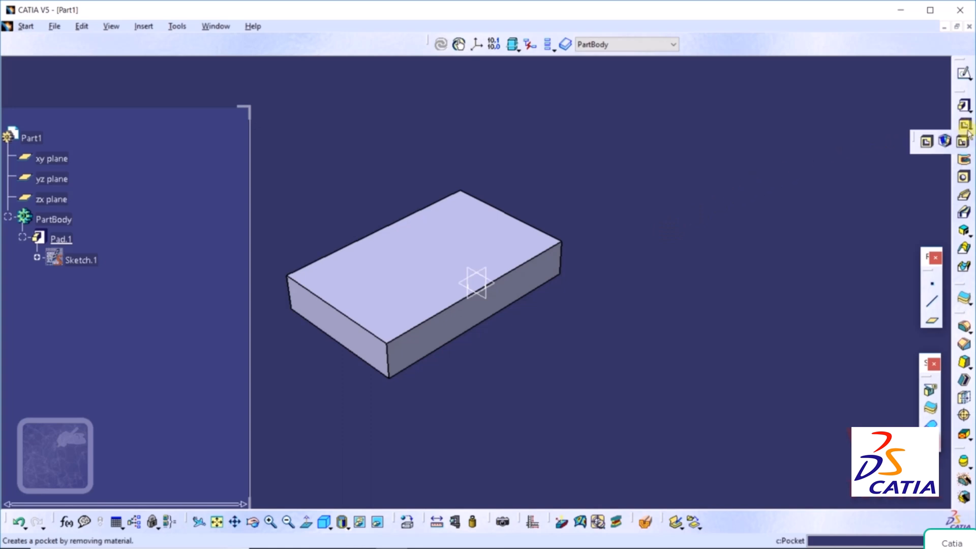
pyautogui.click(927, 142)
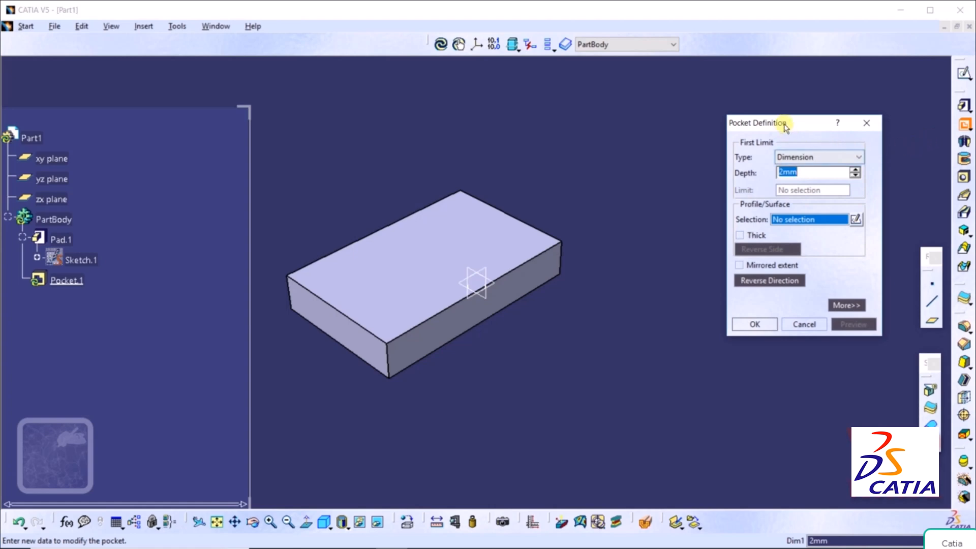
pyautogui.moveTo(782, 125); pyautogui.dragTo(732, 113)
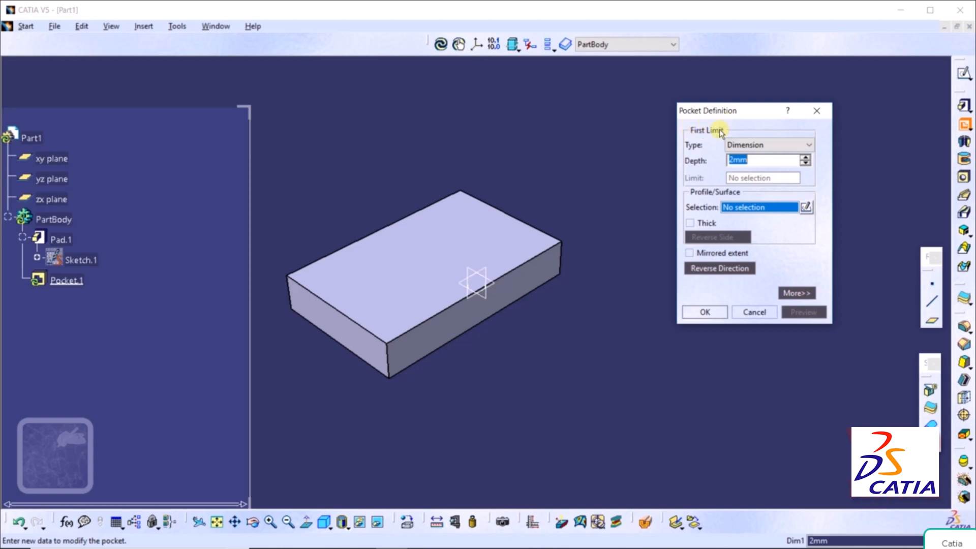
pyautogui.click(758, 146)
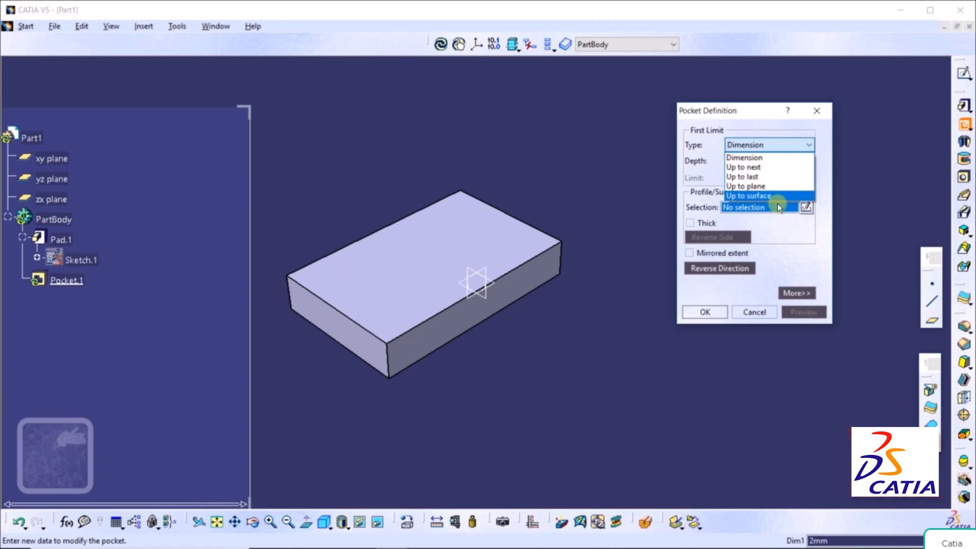
pyautogui.click(754, 158)
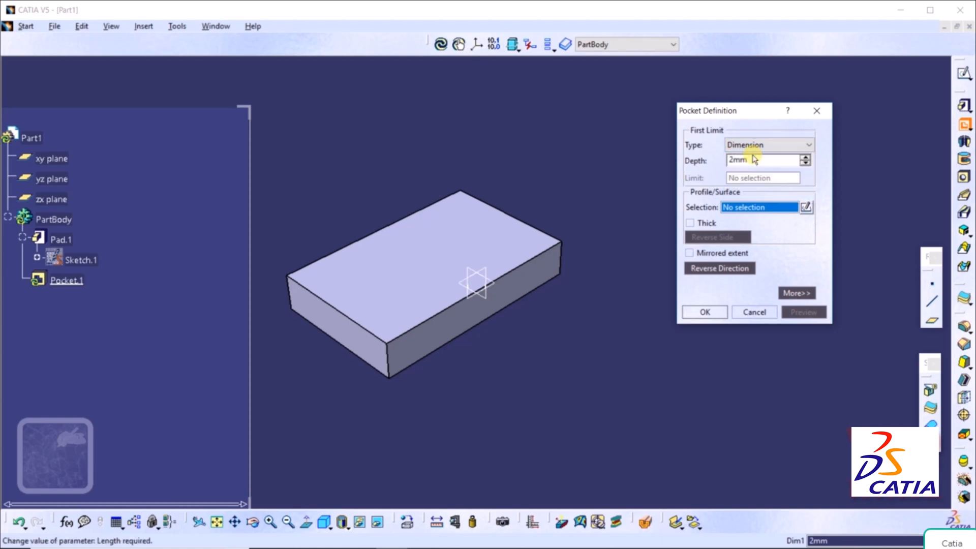
pyautogui.click(806, 208)
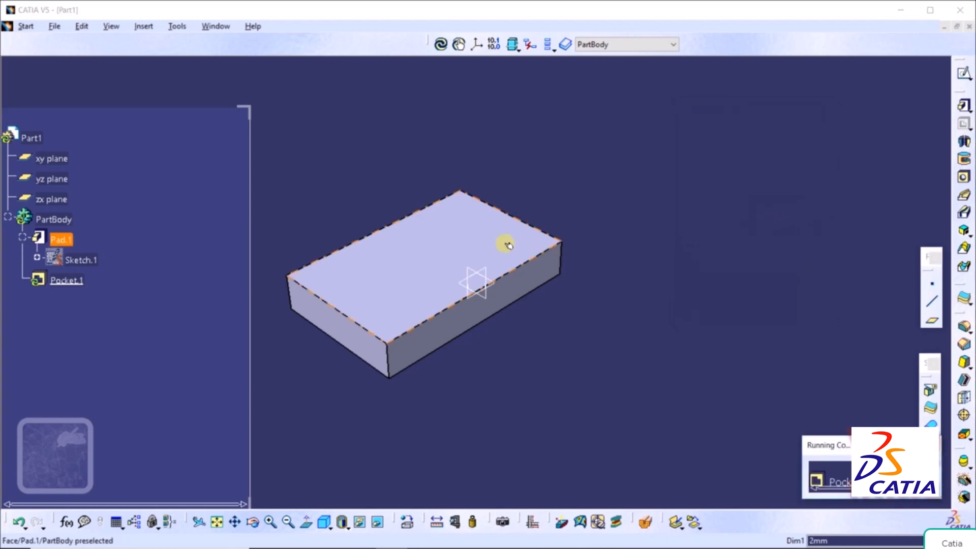
pyautogui.click(431, 251)
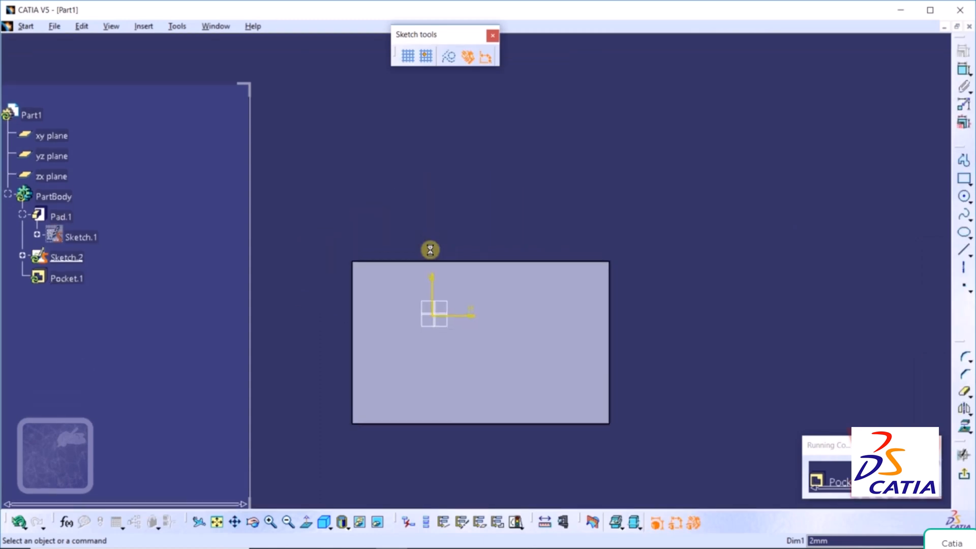
# Draw a circle of about 2 mm radius near the middle of the top face, exit the sketch and cut the pocket 2 mm deep.
pyautogui.click(966, 200)
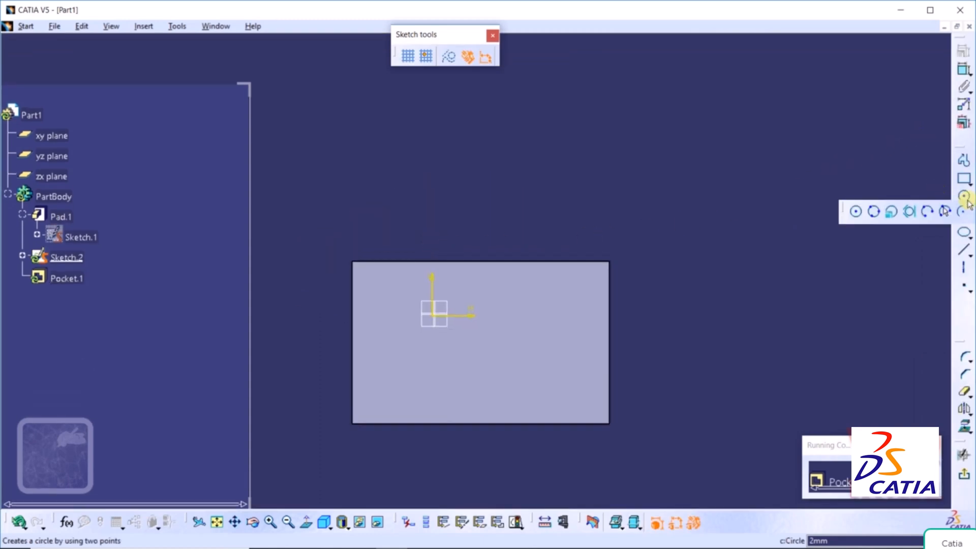
pyautogui.click(854, 212)
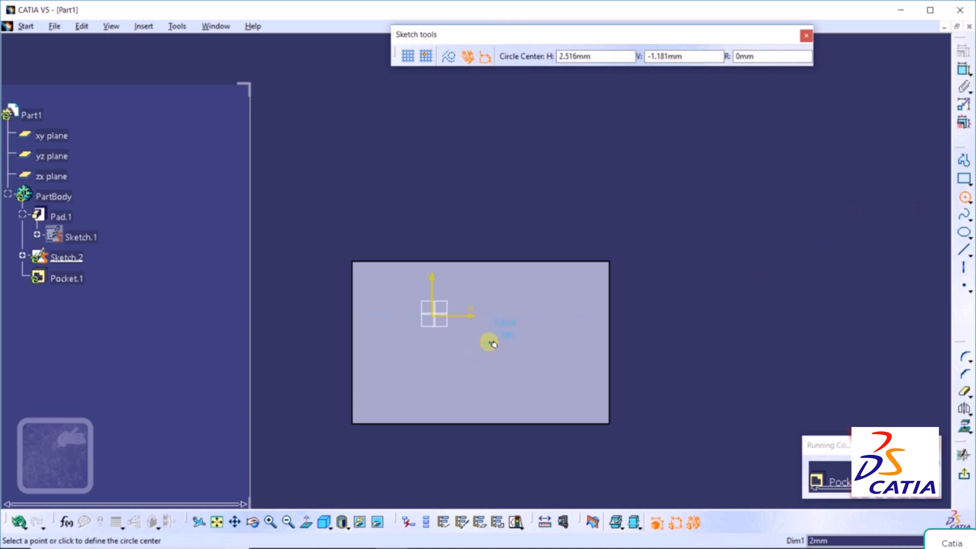
pyautogui.click(487, 341)
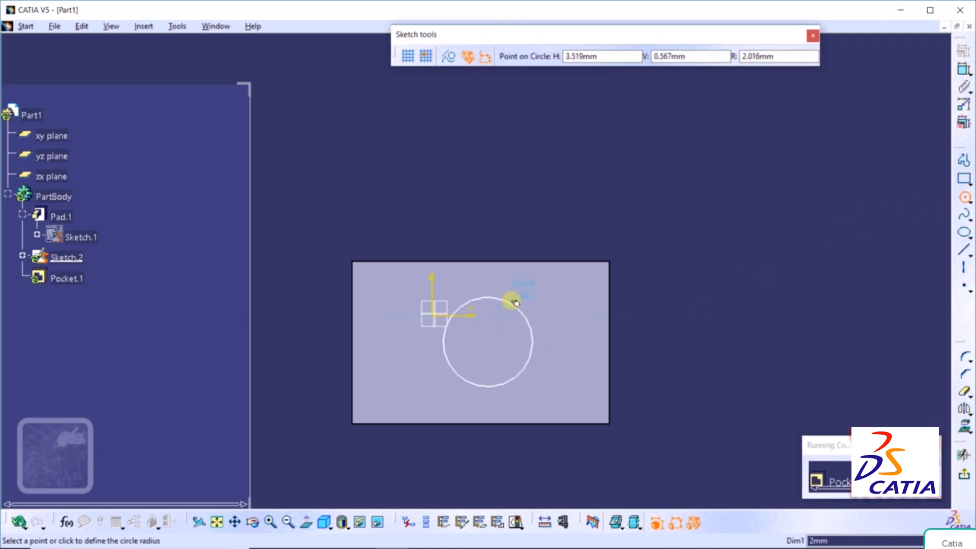
pyautogui.click(515, 301)
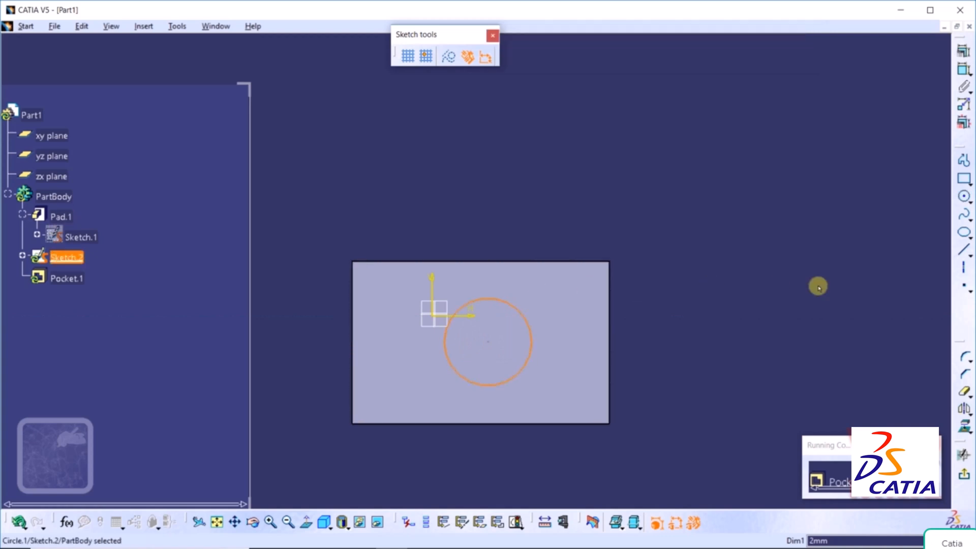
pyautogui.click(963, 475)
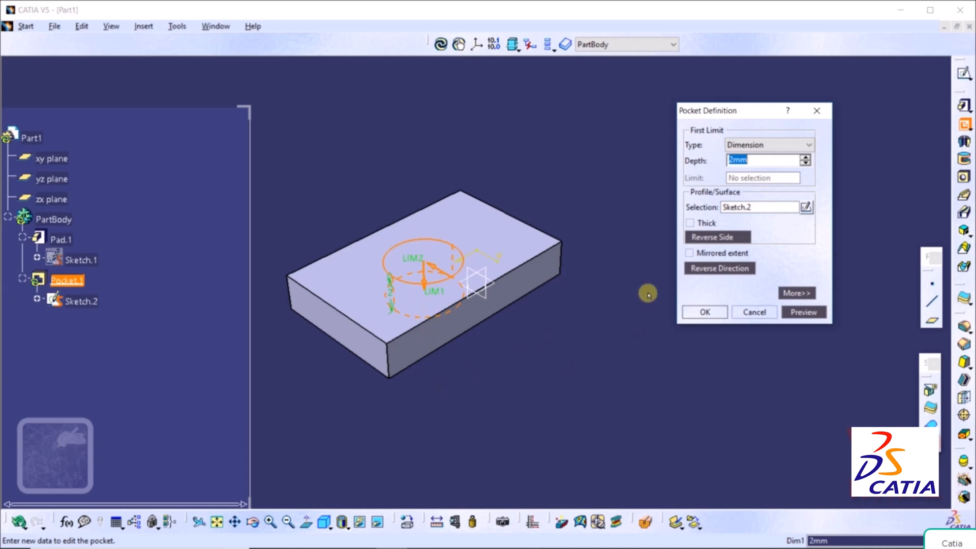
pyautogui.click(805, 312)
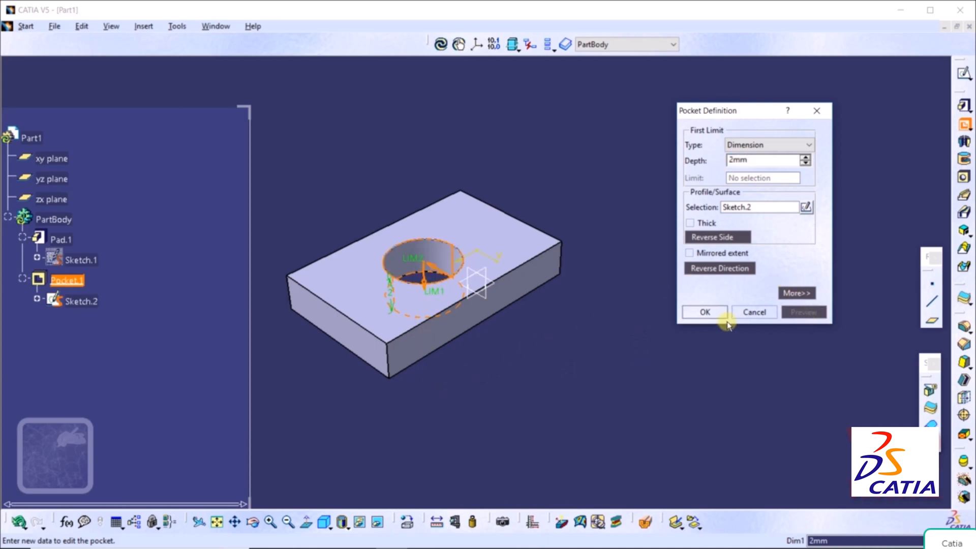
pyautogui.click(704, 312)
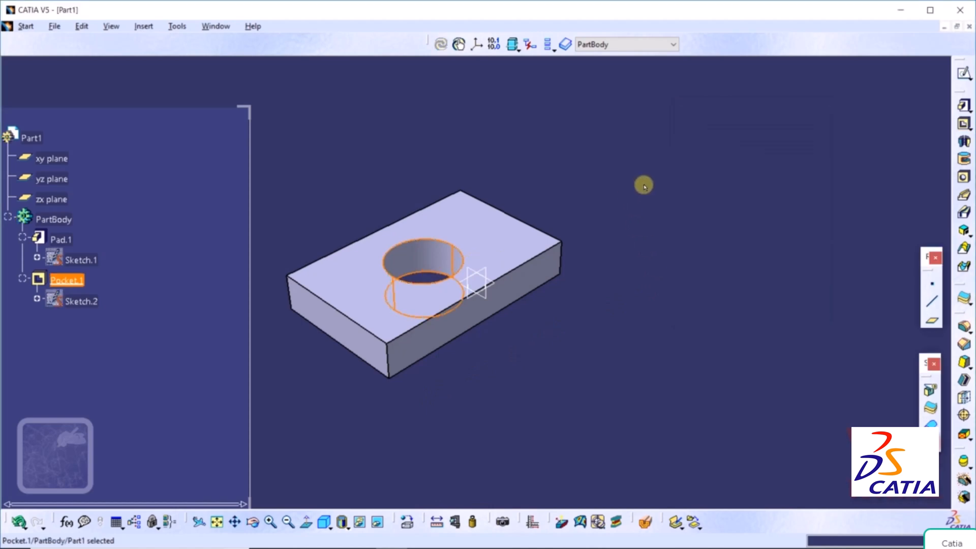
pyautogui.moveTo(644, 185); pyautogui.dragTo(614, 209, button='middle')
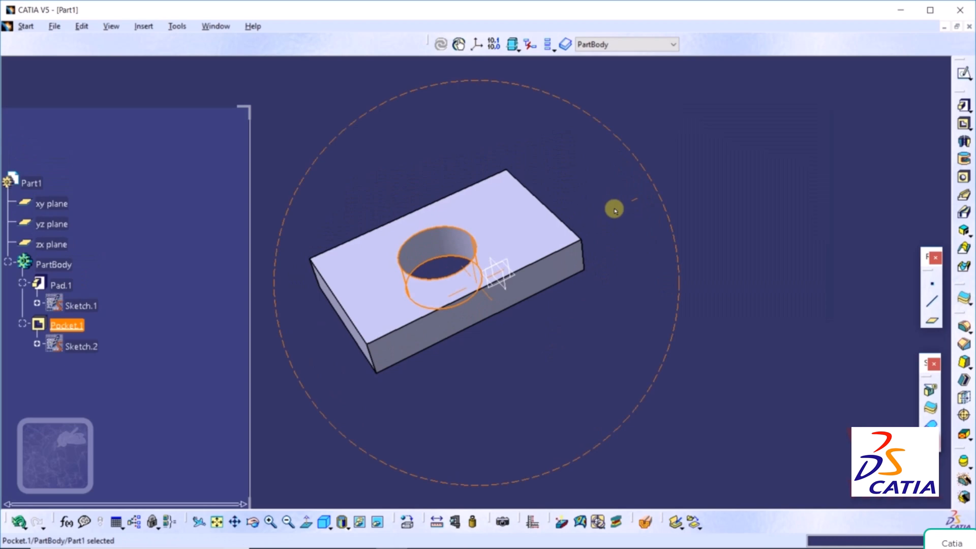
pyautogui.click(675, 153)
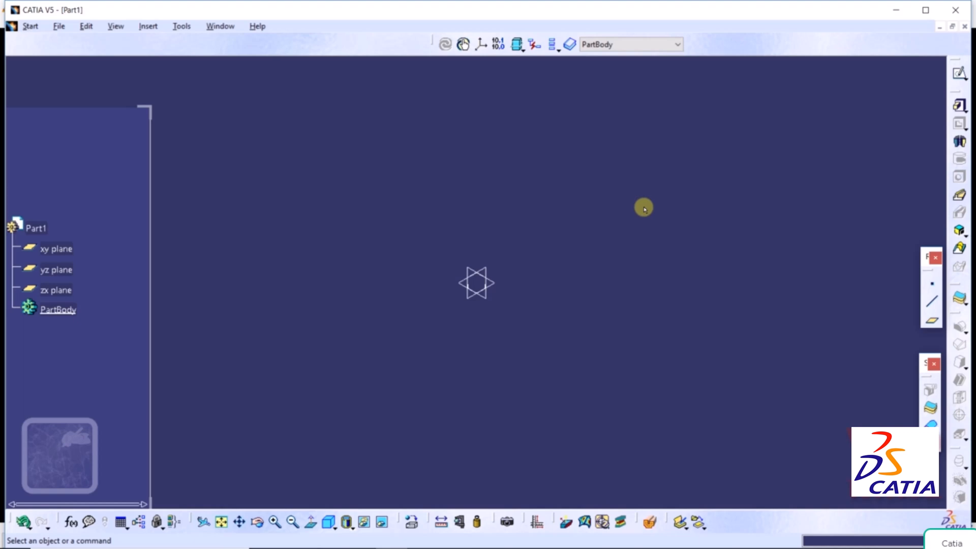
# Start a shaft in the empty part and open a new profile sketch on one of the origin reference planes.
pyautogui.click(960, 141)
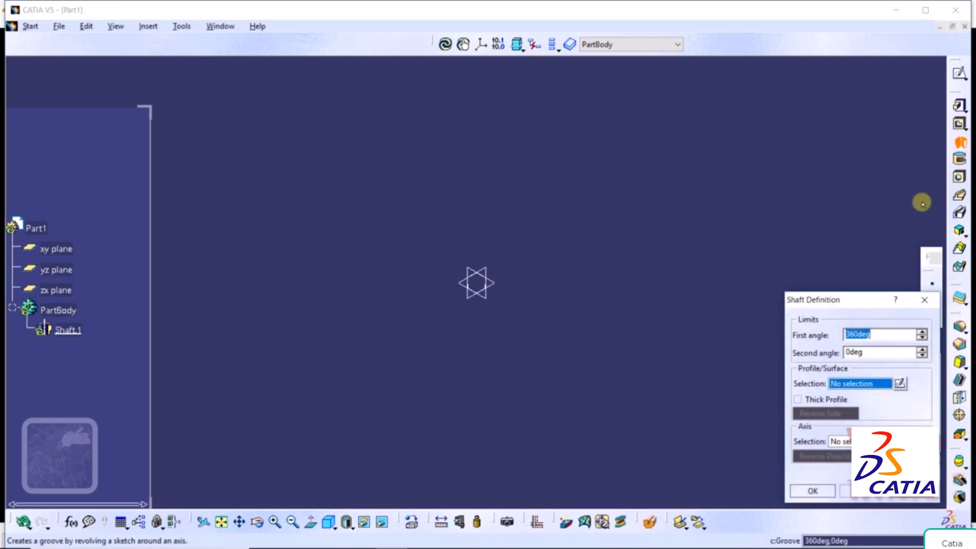
pyautogui.moveTo(831, 300); pyautogui.dragTo(687, 115)
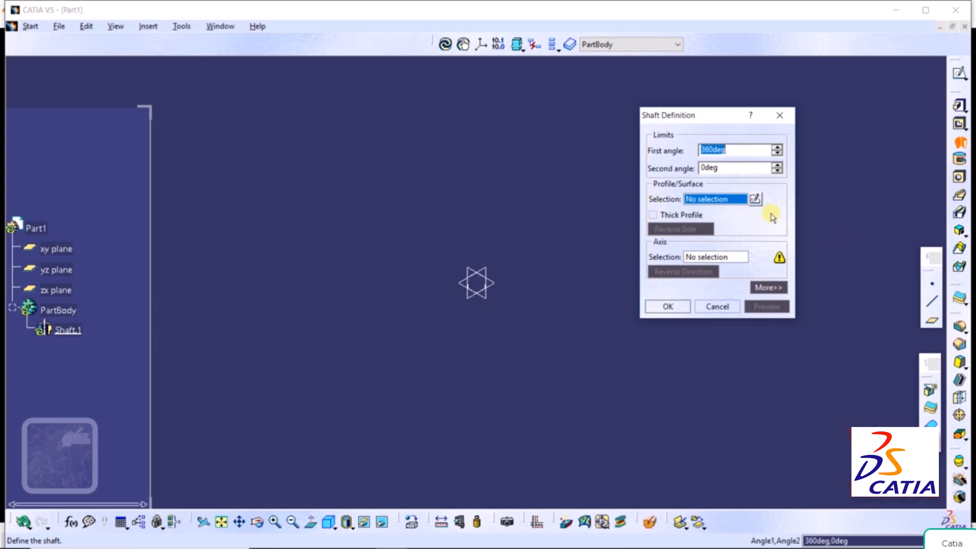
pyautogui.click(754, 199)
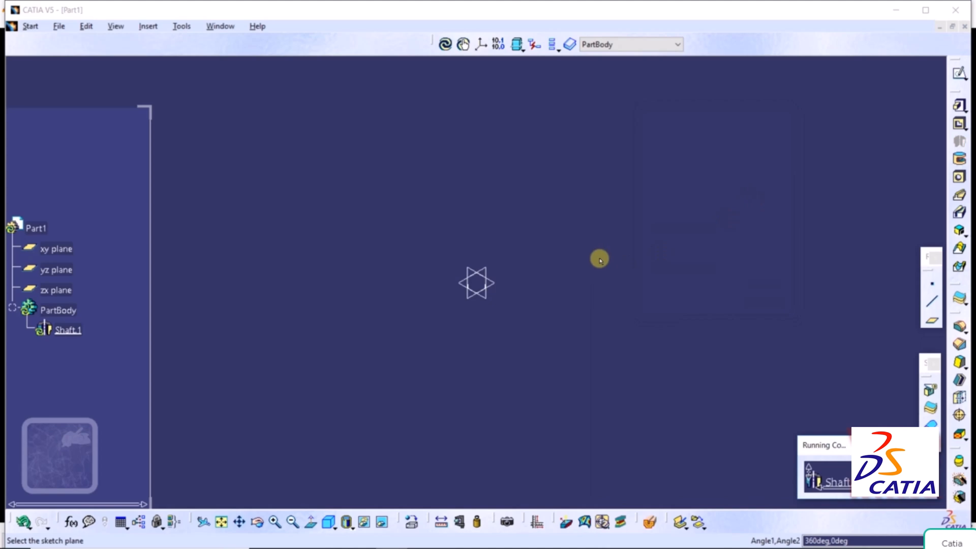
pyautogui.click(490, 279)
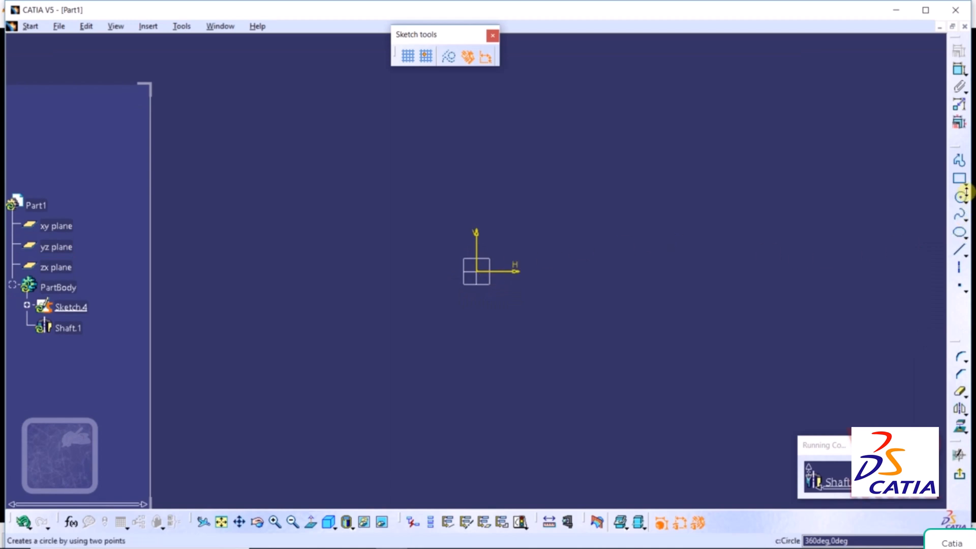
# Sketch a line about 5.5 mm up the V axis from the origin and a horizontal line about 5.9 mm outward from its upper end.
pyautogui.click(964, 254)
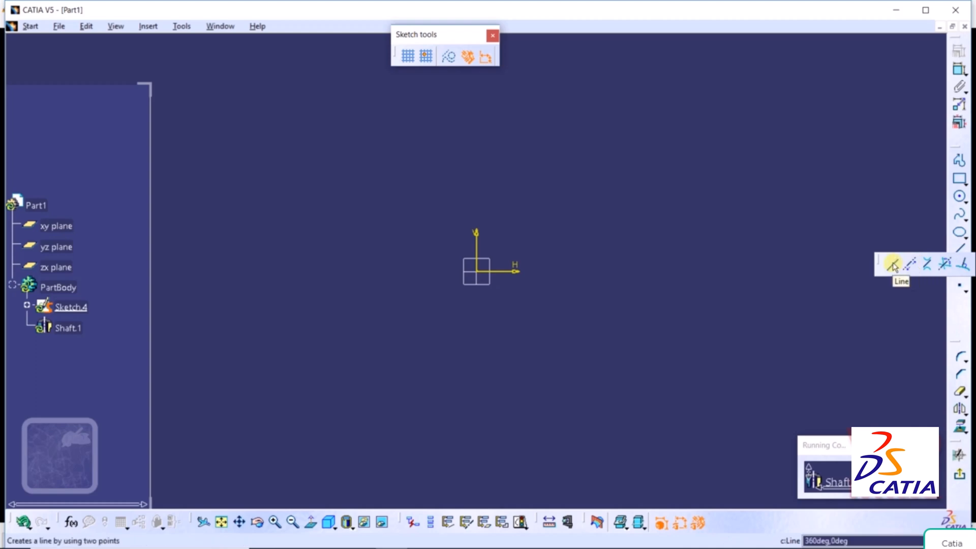
pyautogui.click(893, 264)
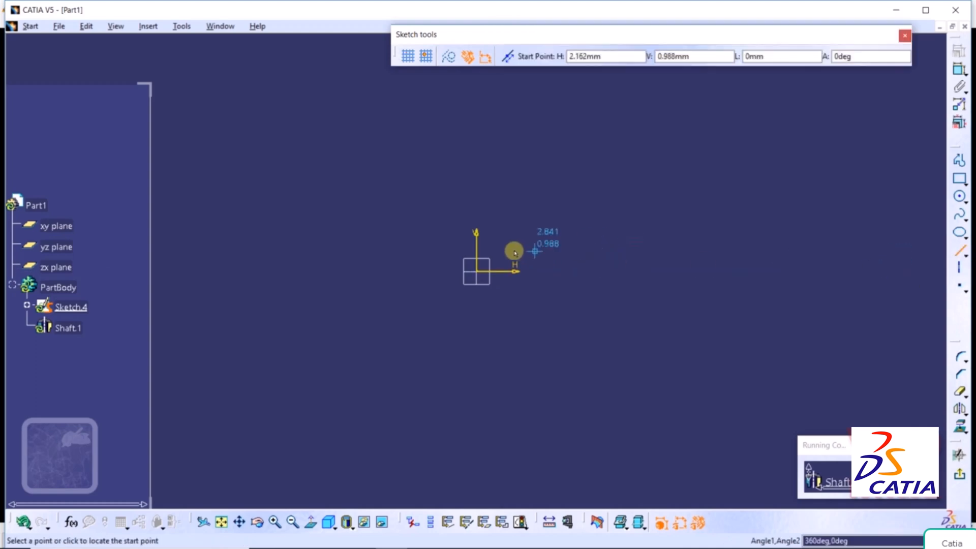
pyautogui.click(477, 273)
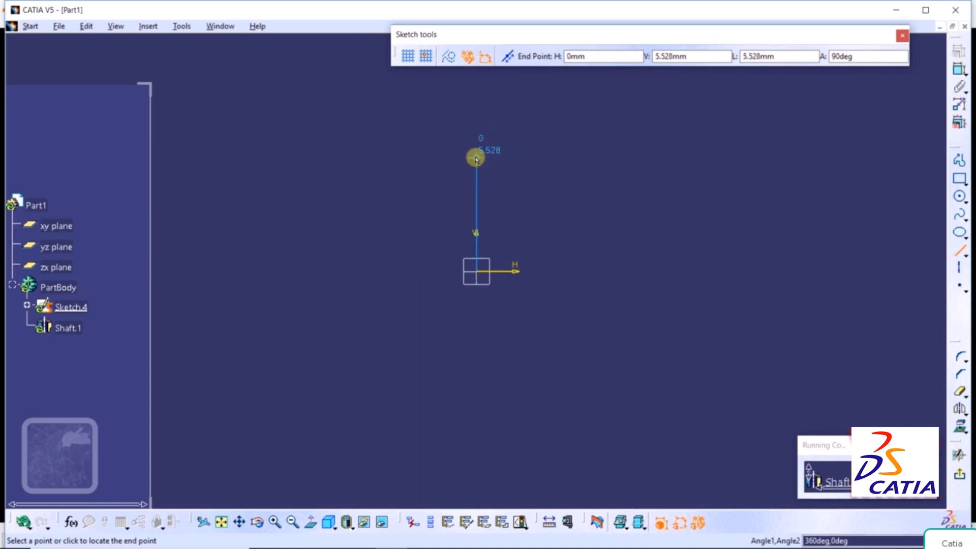
pyautogui.click(476, 158)
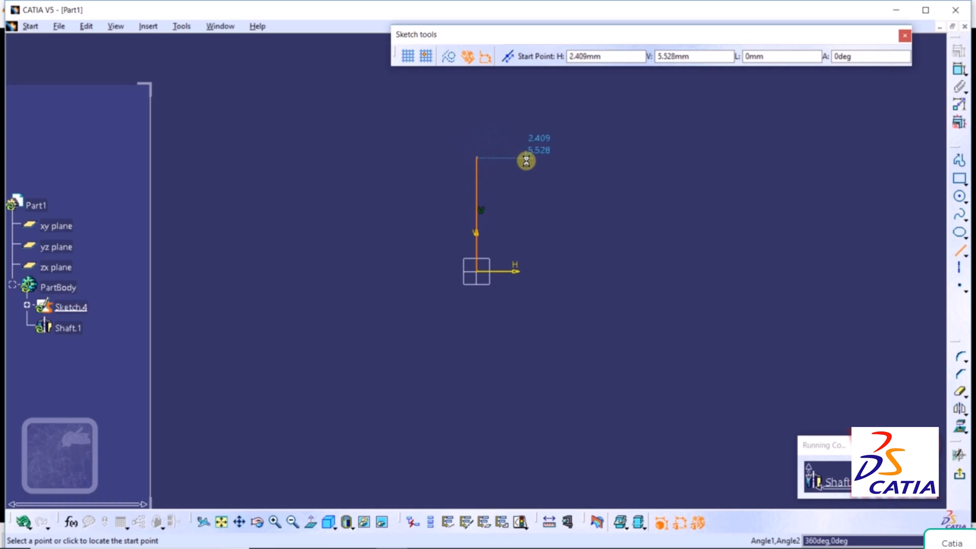
pyautogui.doubleClick(596, 157)
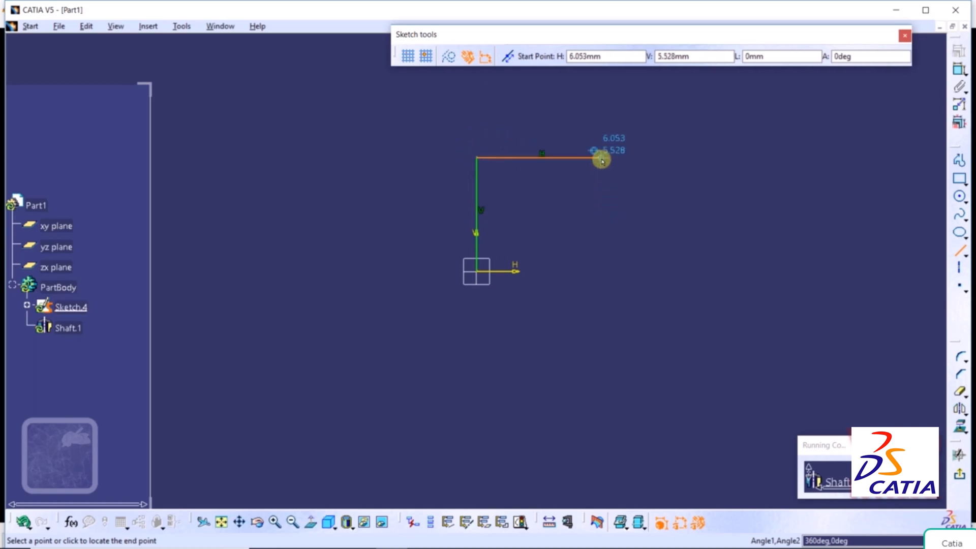
pyautogui.click(601, 160)
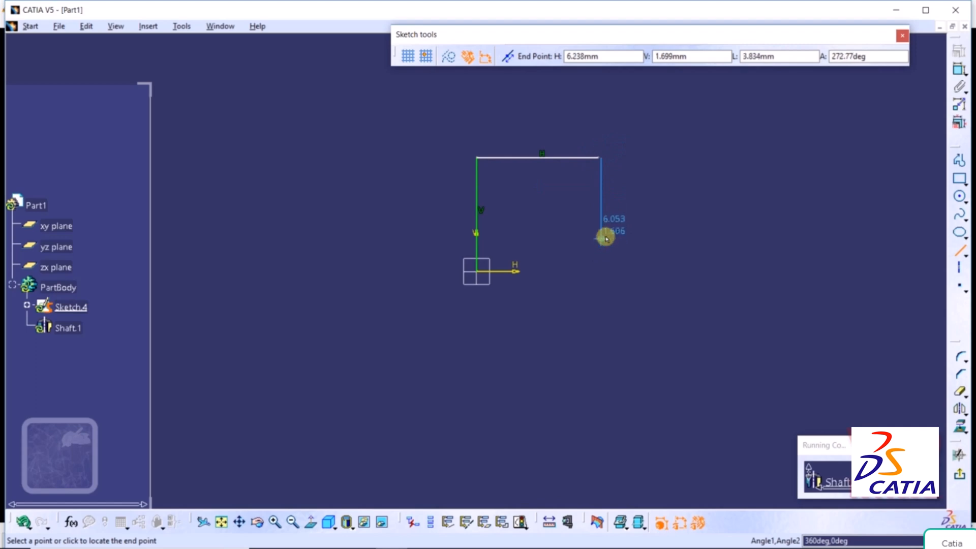
pyautogui.press('Escape')
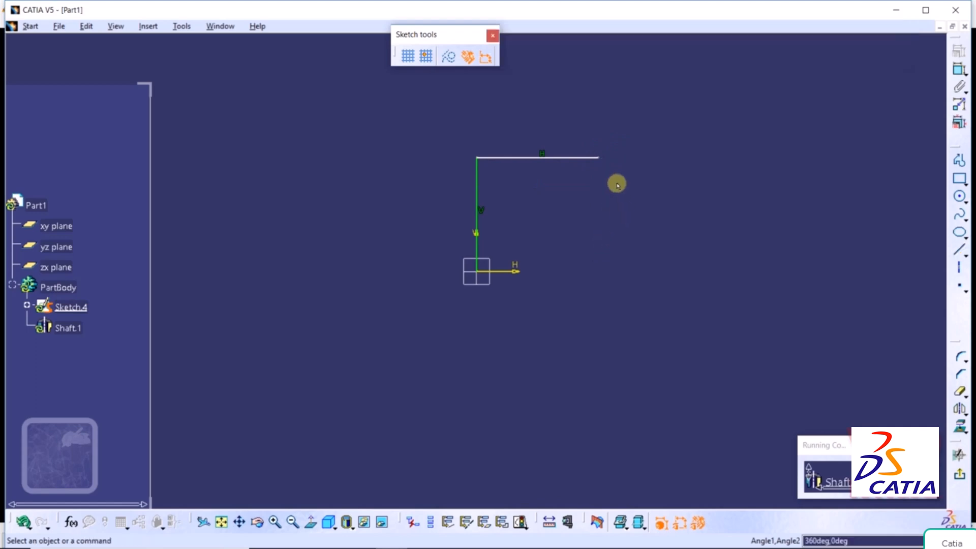
# Continue the profile with a line about 7.1 mm straight down and a horizontal line about 2.4 mm back towards the V axis.
pyautogui.click(957, 252)
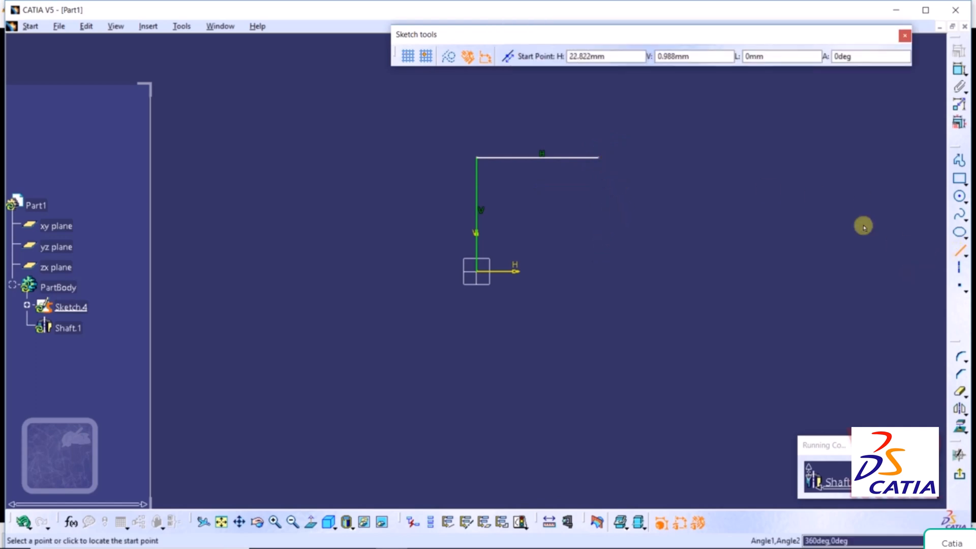
pyautogui.click(598, 159)
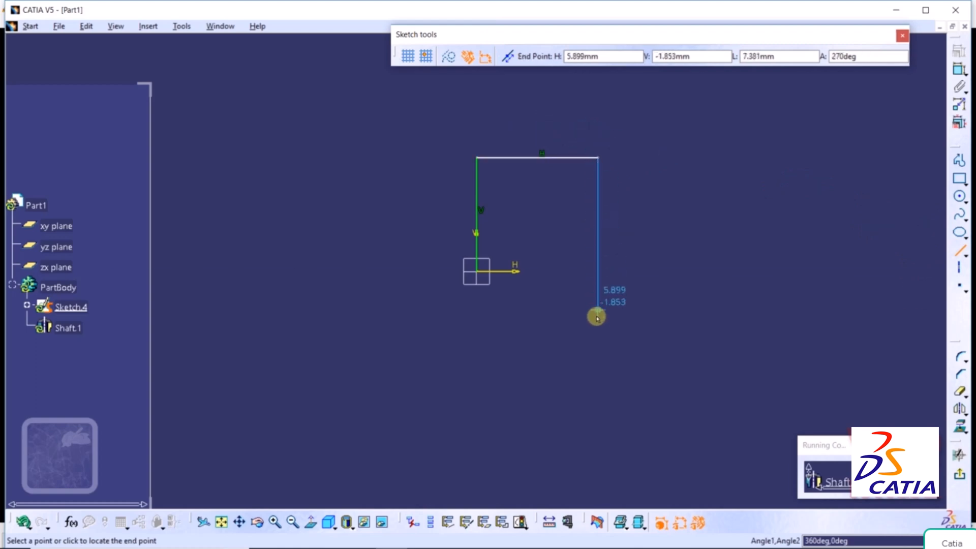
pyautogui.click(598, 304)
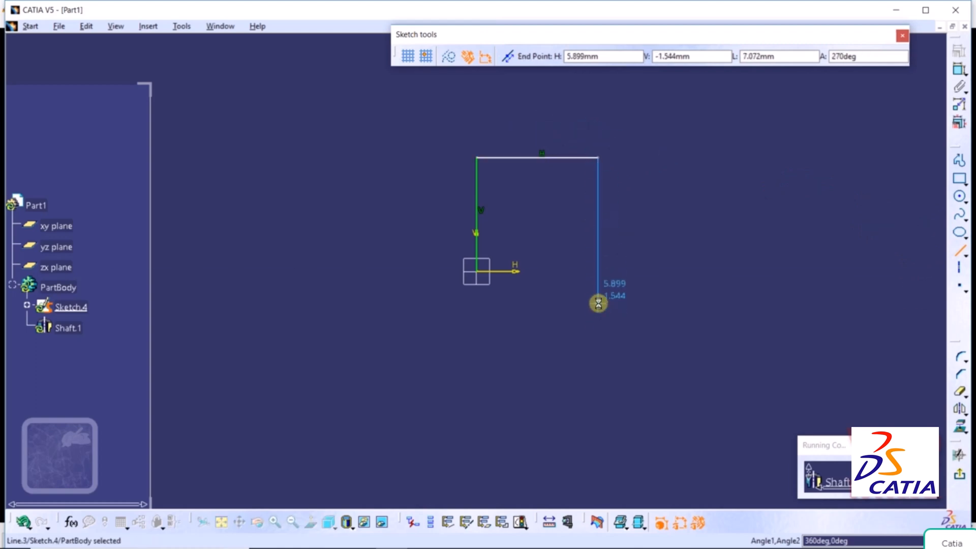
pyautogui.click(959, 253)
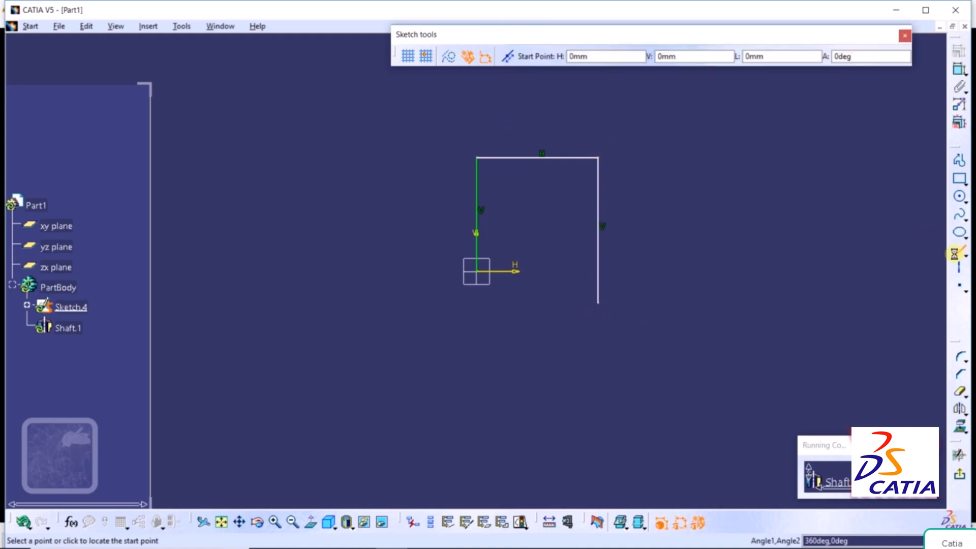
pyautogui.click(598, 303)
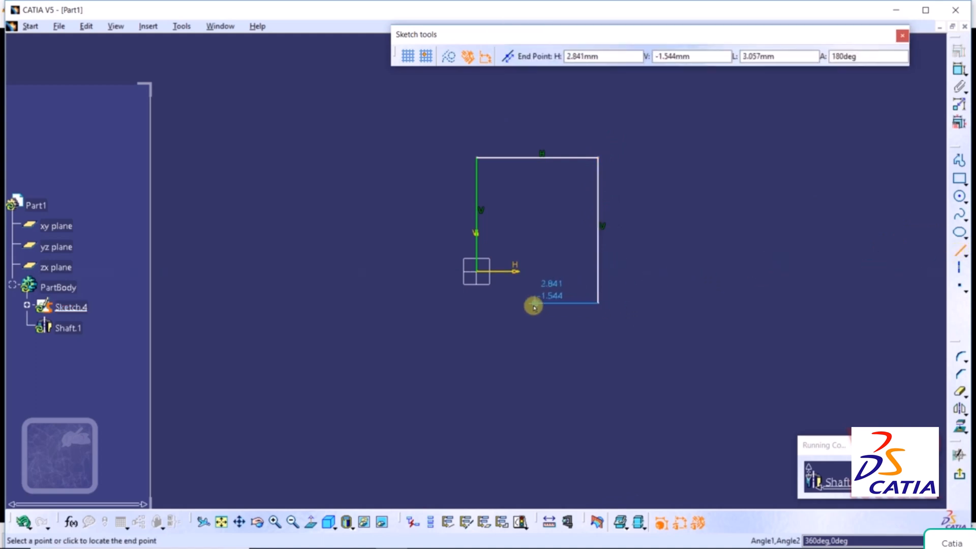
pyautogui.click(548, 305)
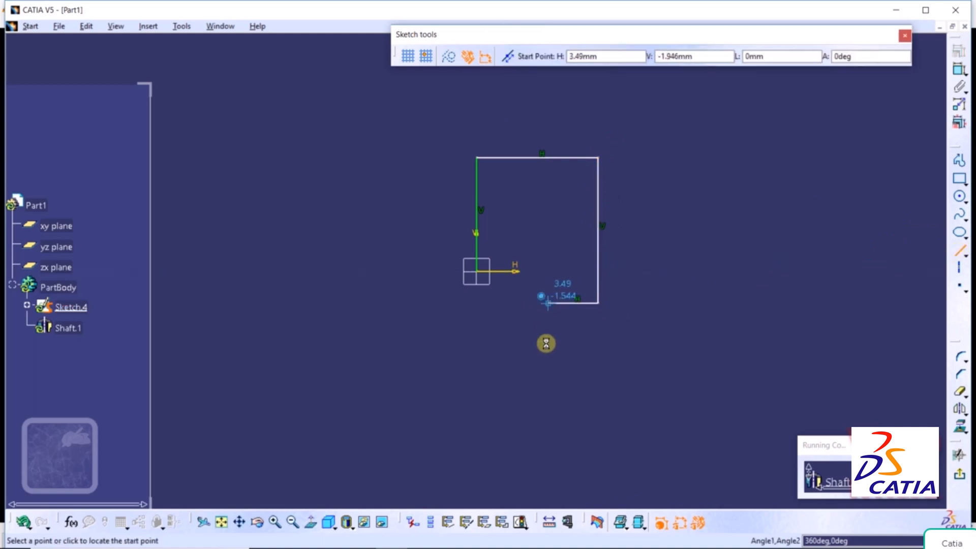
# Extend the profile with a line about 3.9 mm straight down and a horizontal line about 1.6 mm away from the V axis.
pyautogui.click(551, 305)
pyautogui.click(550, 304)
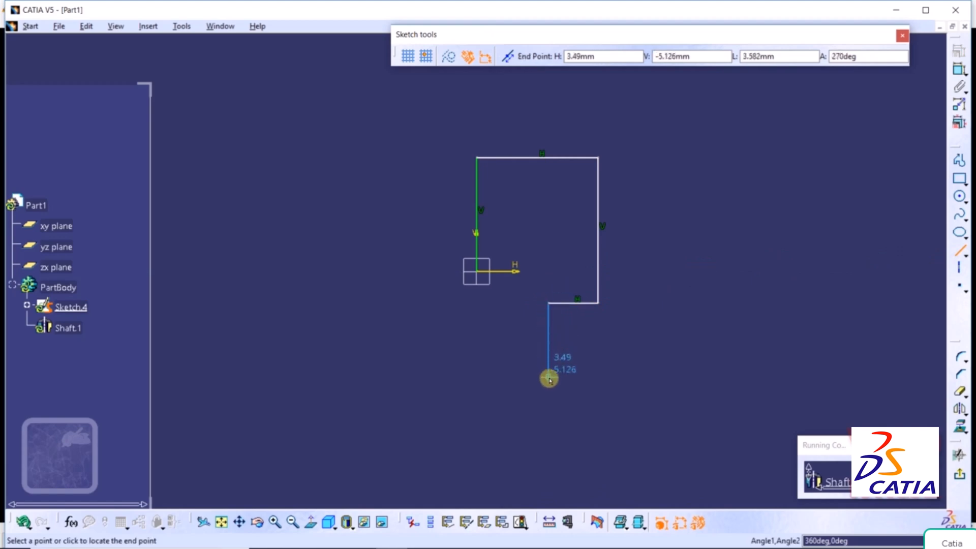
pyautogui.click(552, 382)
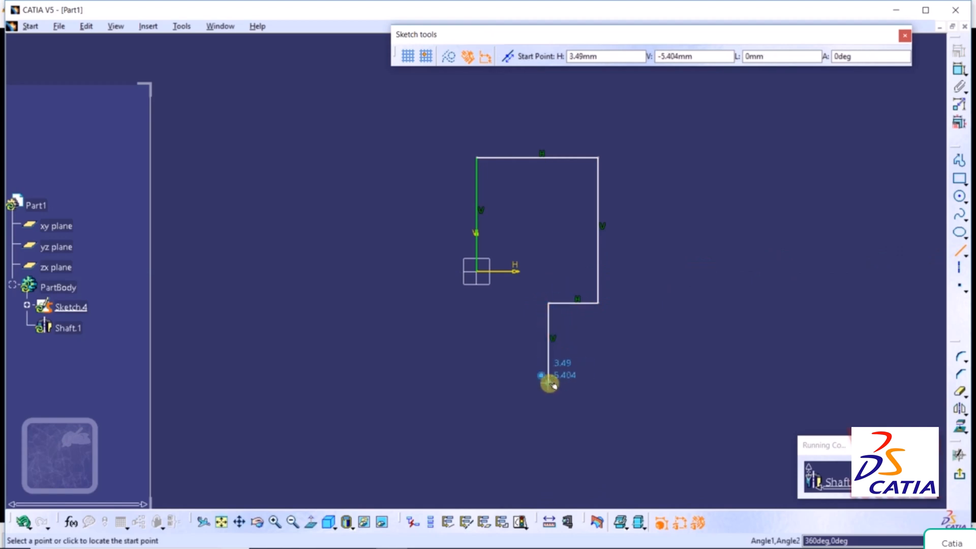
pyautogui.click(550, 382)
pyautogui.click(581, 382)
pyautogui.click(584, 383)
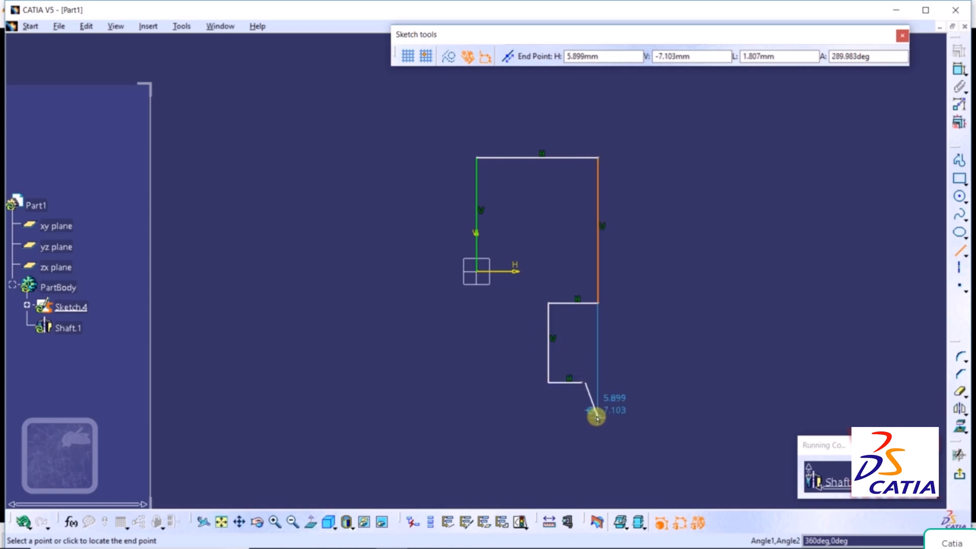
pyautogui.click(597, 417)
pyautogui.press('Escape')
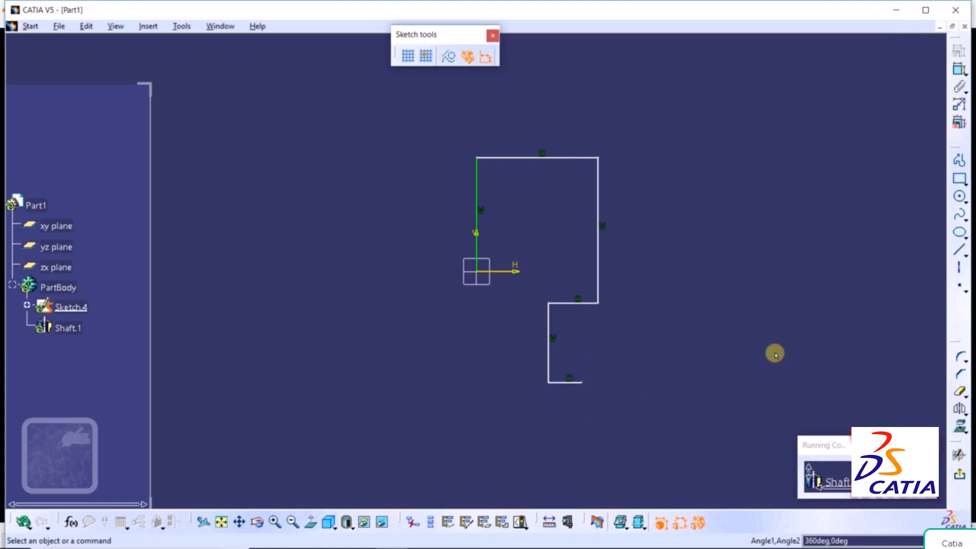
# Close the profile with a line about 3.8 mm down, a horizontal line to the V axis and a vertical line up to the origin.
pyautogui.click(959, 250)
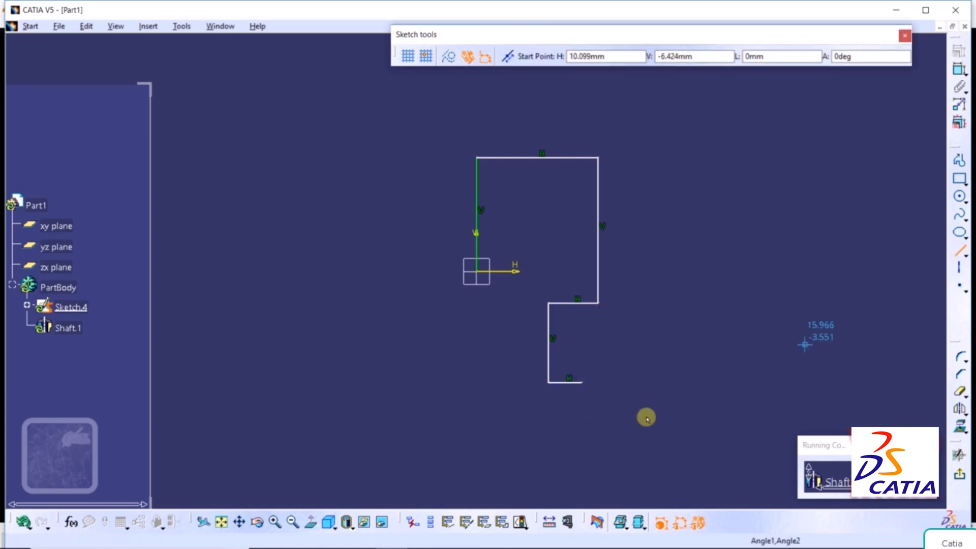
pyautogui.click(583, 390)
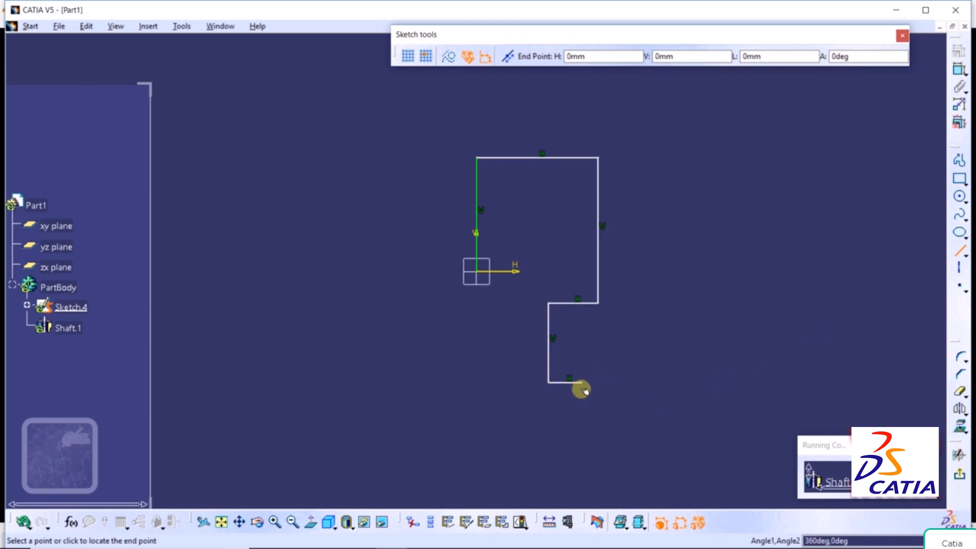
pyautogui.click(581, 457)
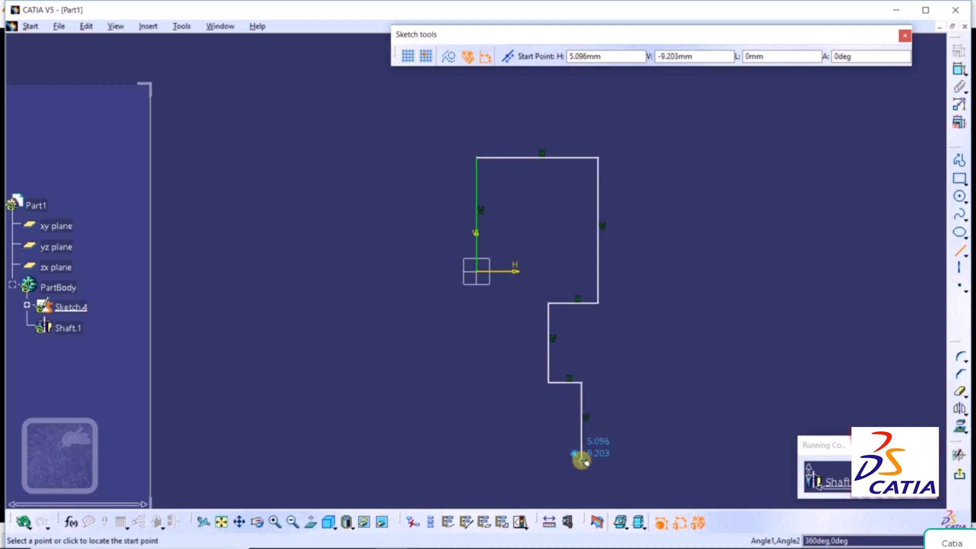
pyautogui.click(582, 460)
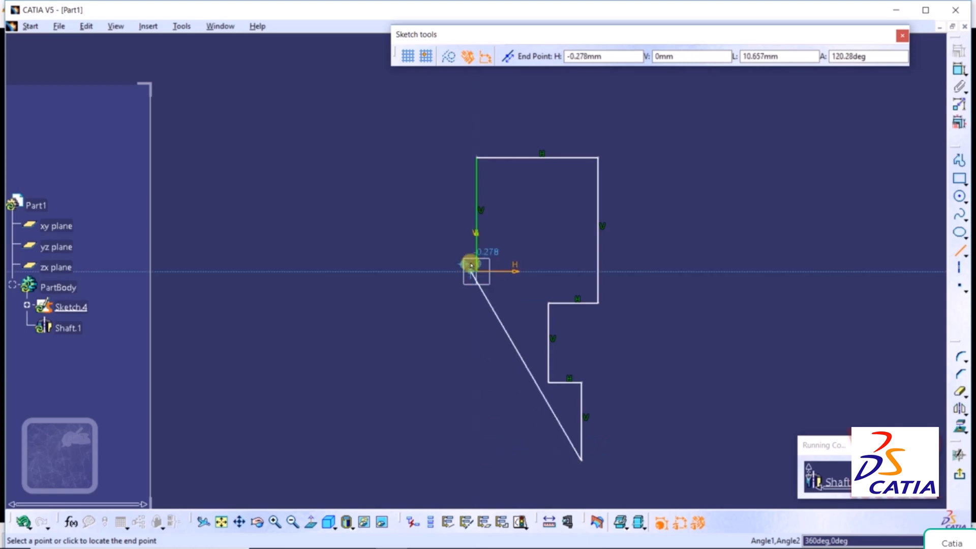
pyautogui.click(477, 462)
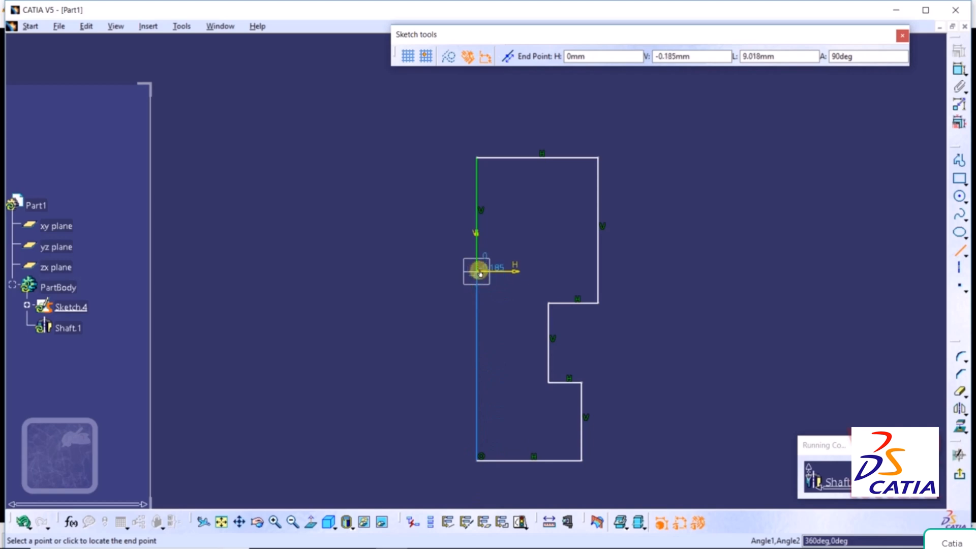
pyautogui.click(476, 271)
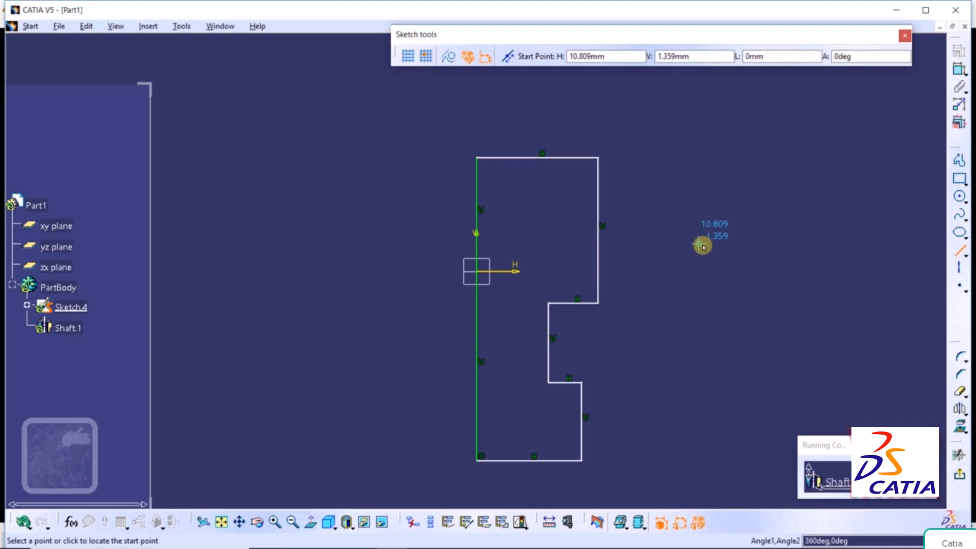
# Exit the sketch and revolve the profile 360 degrees into a shaft about its long straight edge on the V axis.
pyautogui.click(959, 478)
pyautogui.doubleClick(716, 150)
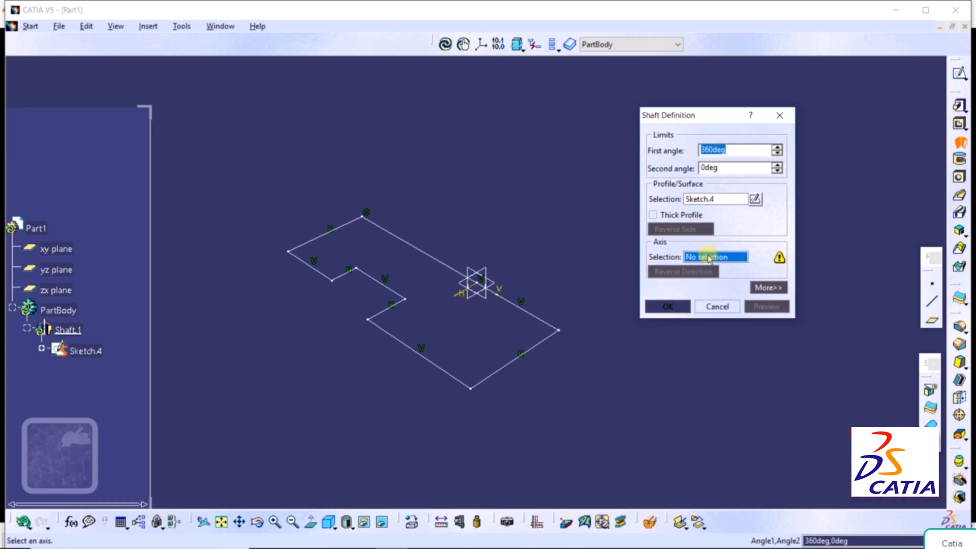
pyautogui.click(432, 258)
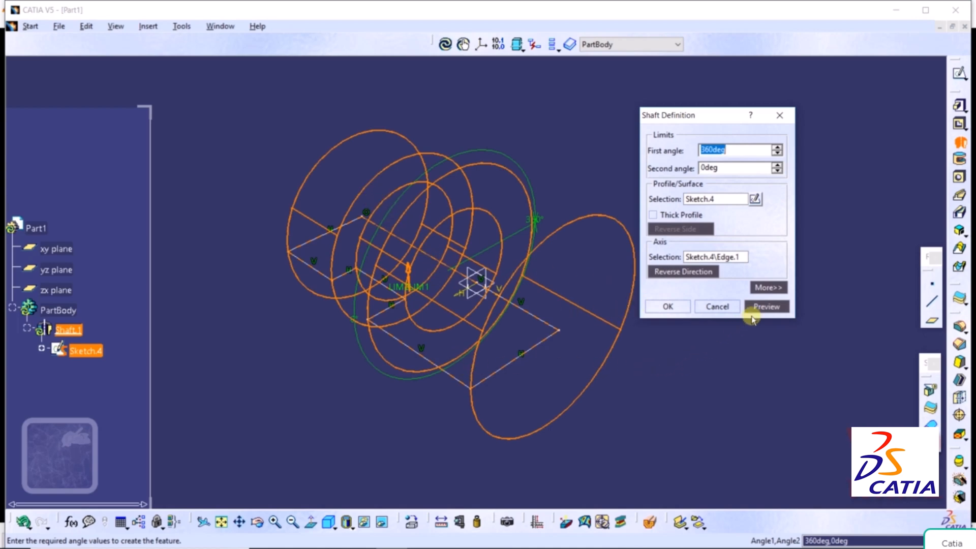
pyautogui.click(766, 308)
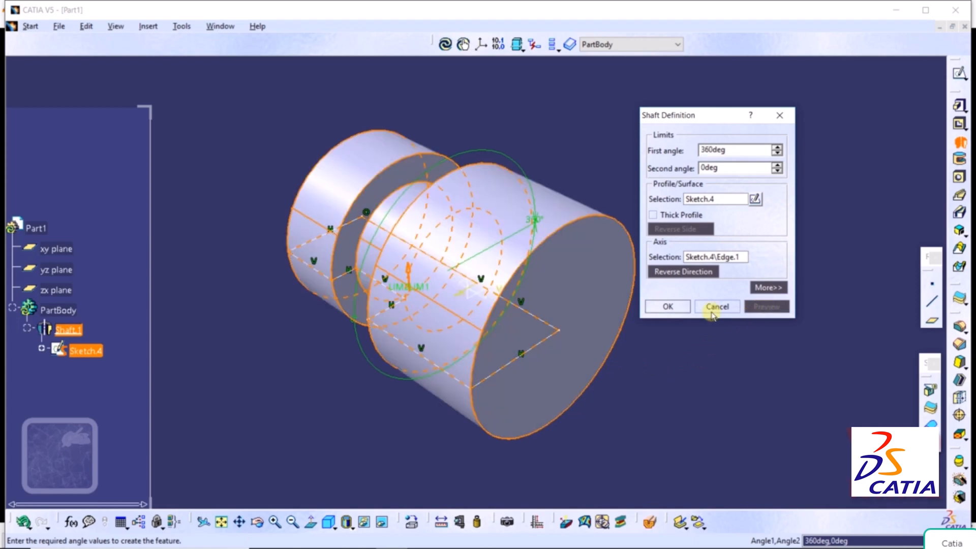
pyautogui.click(675, 306)
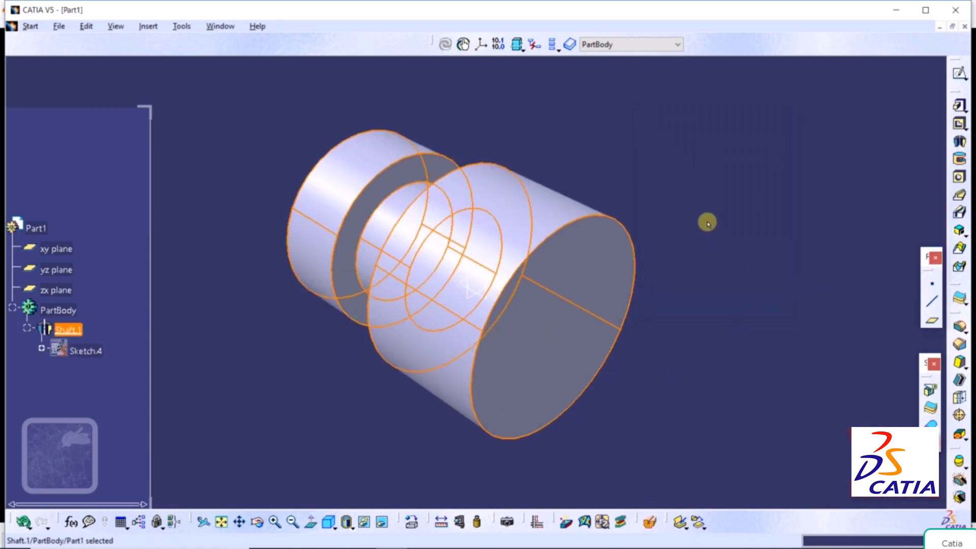
# Edit the shaft so its first revolution angle is 180 degrees and preview the half revolve.
pyautogui.moveTo(707, 222); pyautogui.dragTo(697, 93, button='middle')
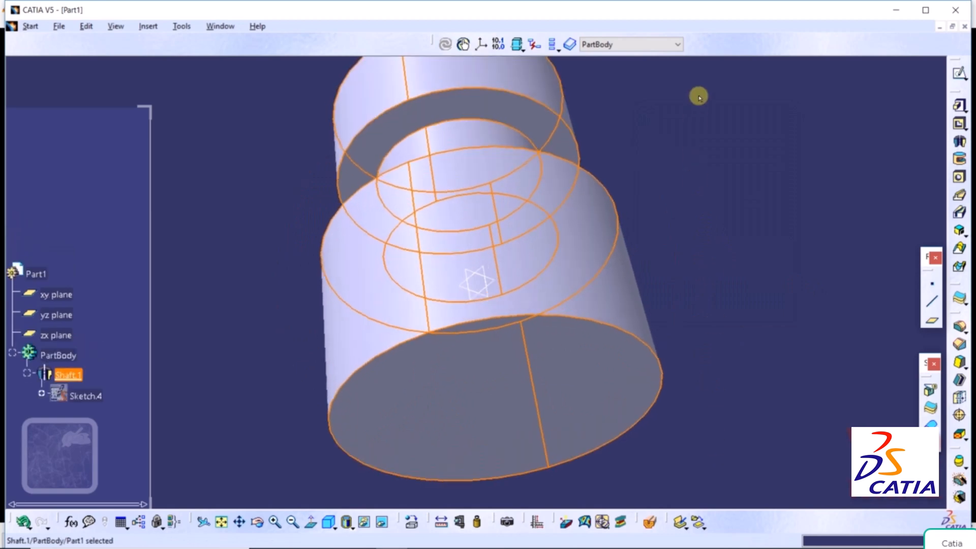
pyautogui.moveTo(646, 157); pyautogui.dragTo(514, 379, button='middle')
pyautogui.moveTo(702, 250); pyautogui.dragTo(541, 170, button='middle')
pyautogui.click(643, 168)
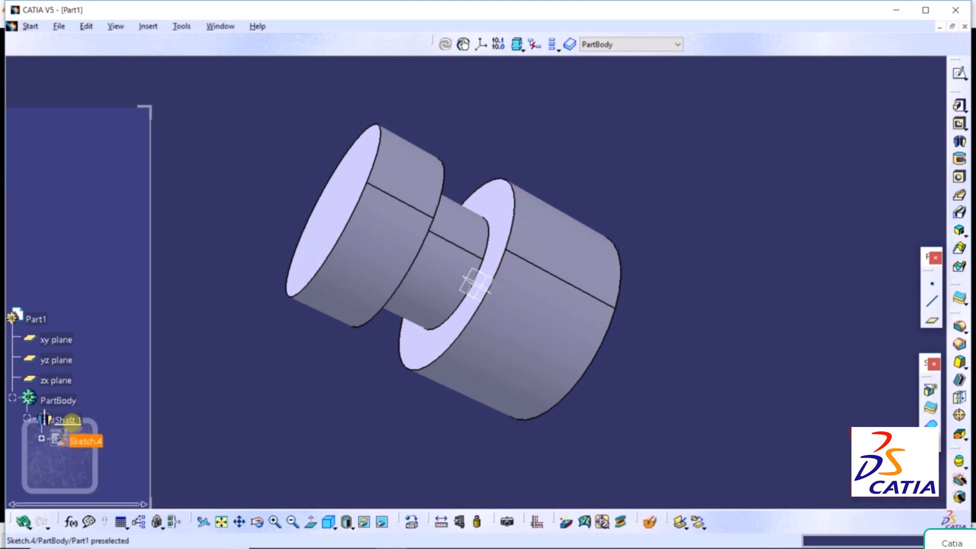
pyautogui.scroll(-3, 71, 387)
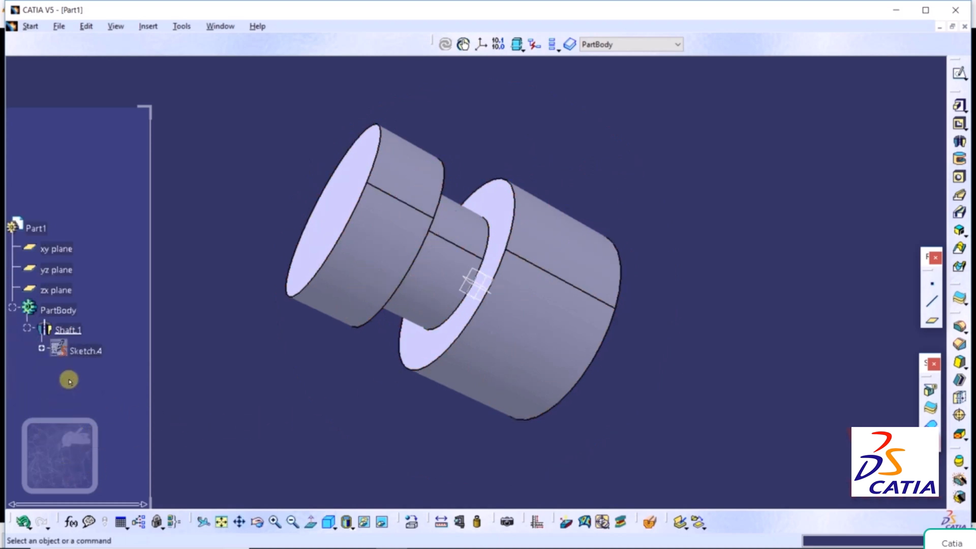
pyautogui.doubleClick(70, 330)
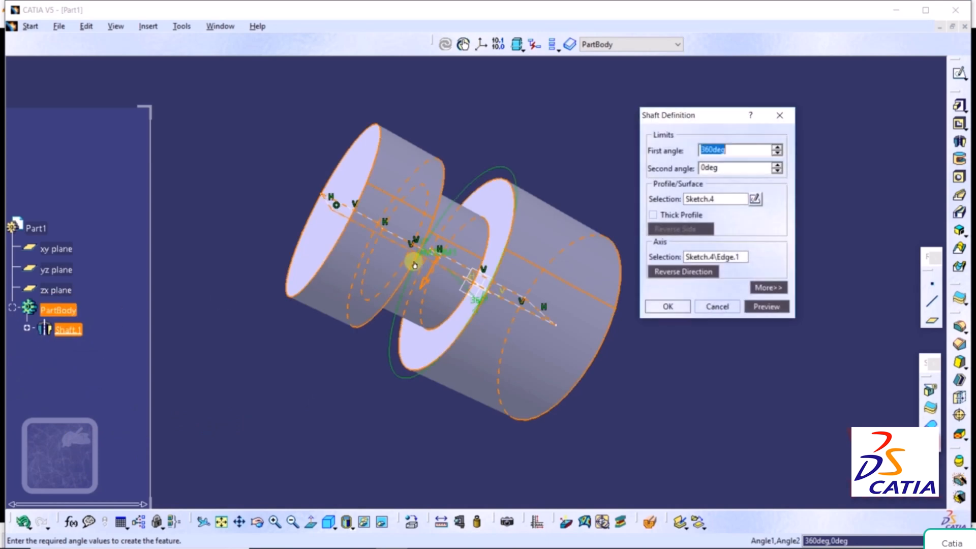
pyautogui.moveTo(716, 116); pyautogui.dragTo(741, 165)
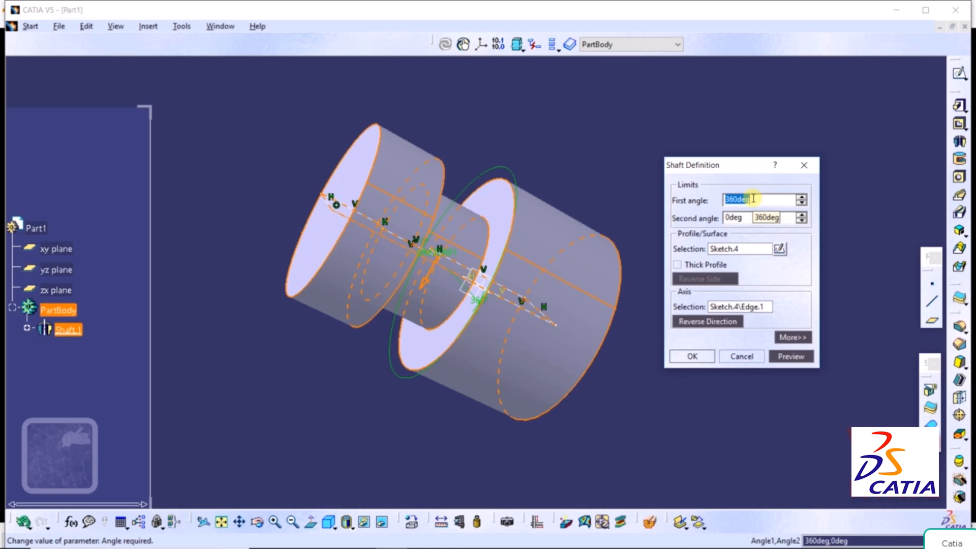
pyautogui.write('18')
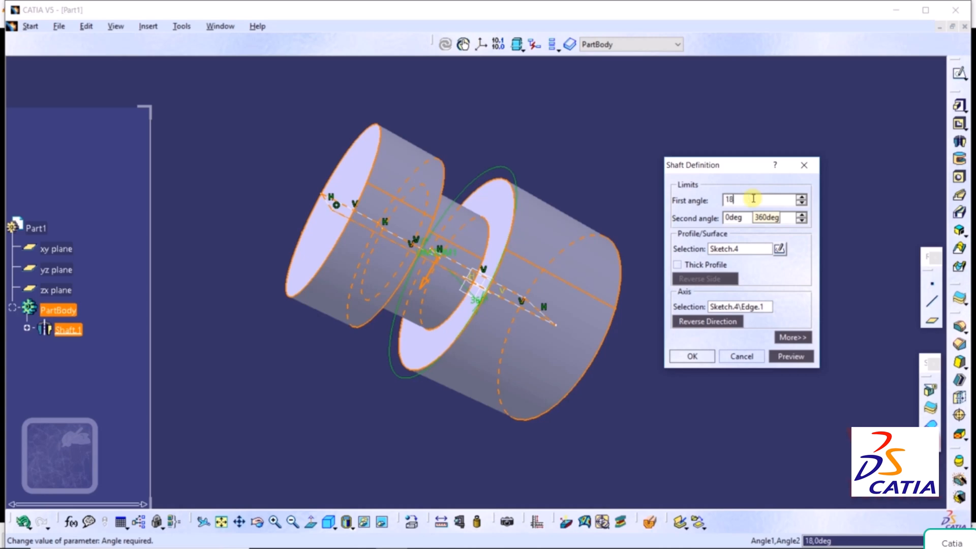
pyautogui.write('0')
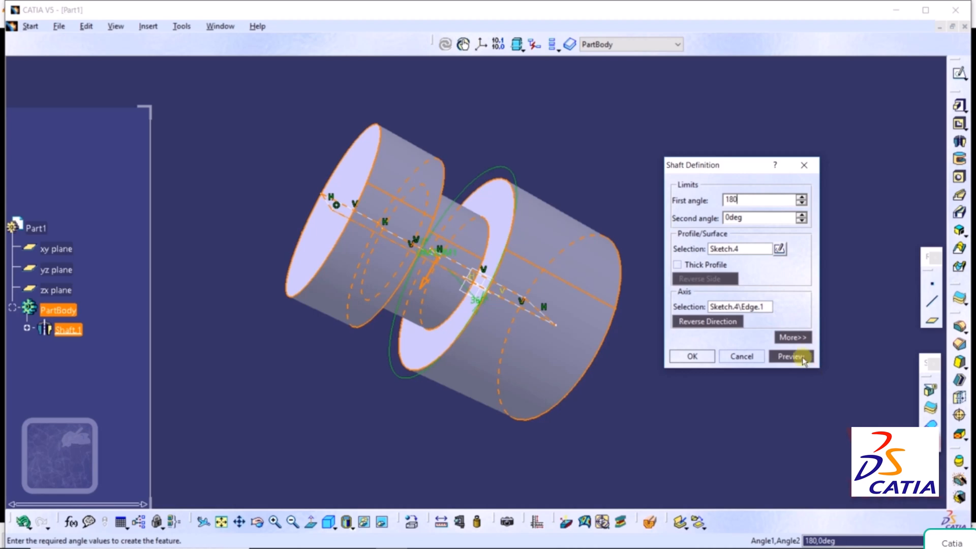
pyautogui.click(792, 356)
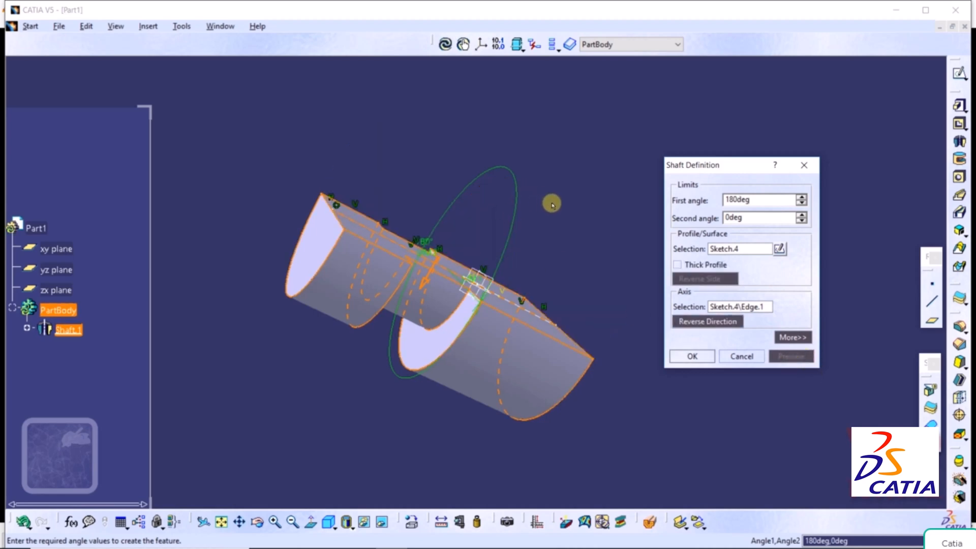
# Enable Thick Profile for the 180-degree shaft, with Thickness1 at 1 mm and Thickness2 at 0 mm.
pyautogui.scroll(-2, 558, 201)
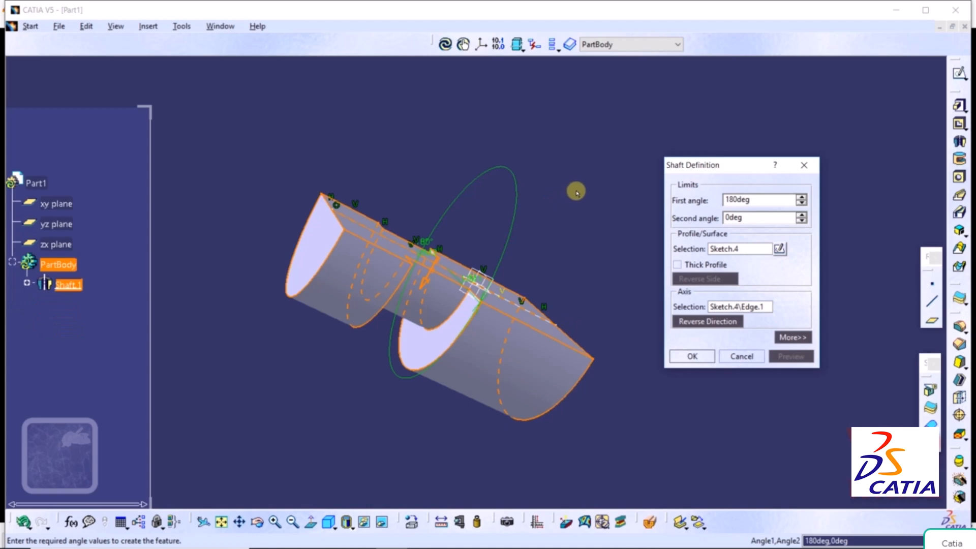
pyautogui.moveTo(573, 198); pyautogui.dragTo(544, 248)
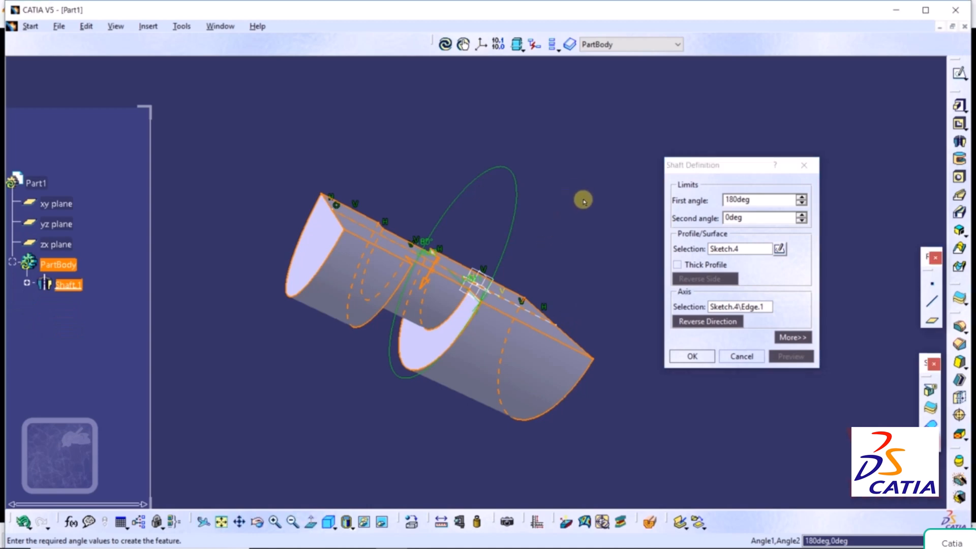
pyautogui.moveTo(583, 201); pyautogui.dragTo(465, 155, button='middle')
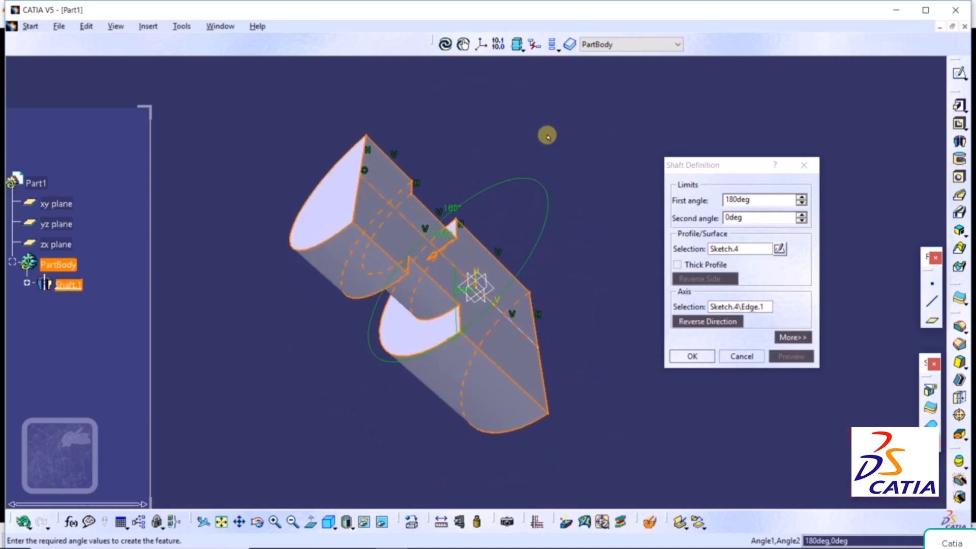
pyautogui.moveTo(547, 136); pyautogui.dragTo(590, 181, button='middle')
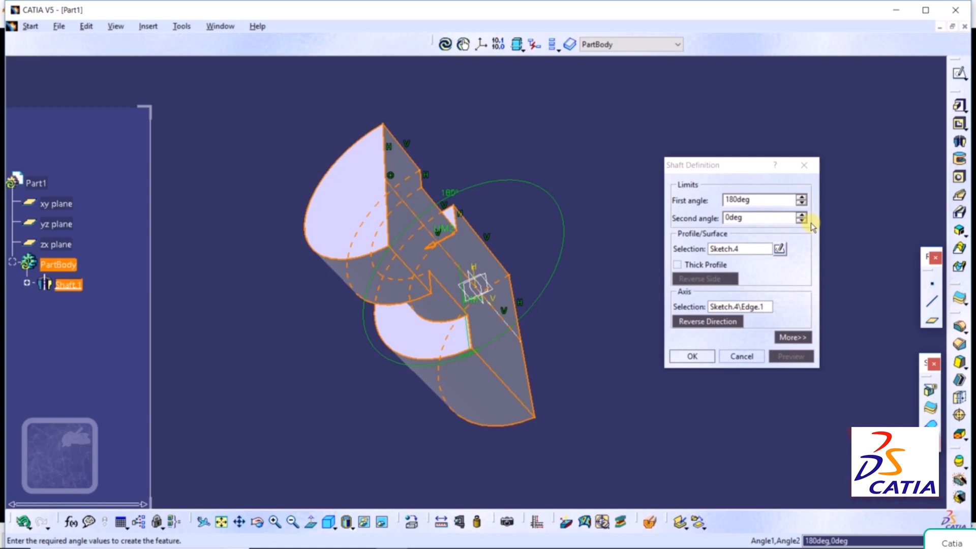
pyautogui.click(678, 265)
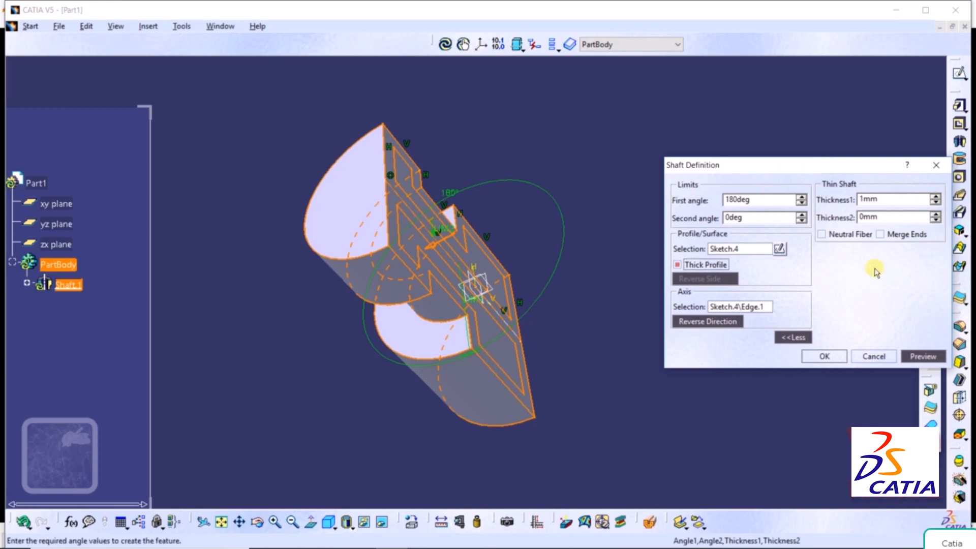
# Try the Neutral Fiber option on the thin shaft, switch it off again and apply the shaft definition.
pyautogui.click(821, 234)
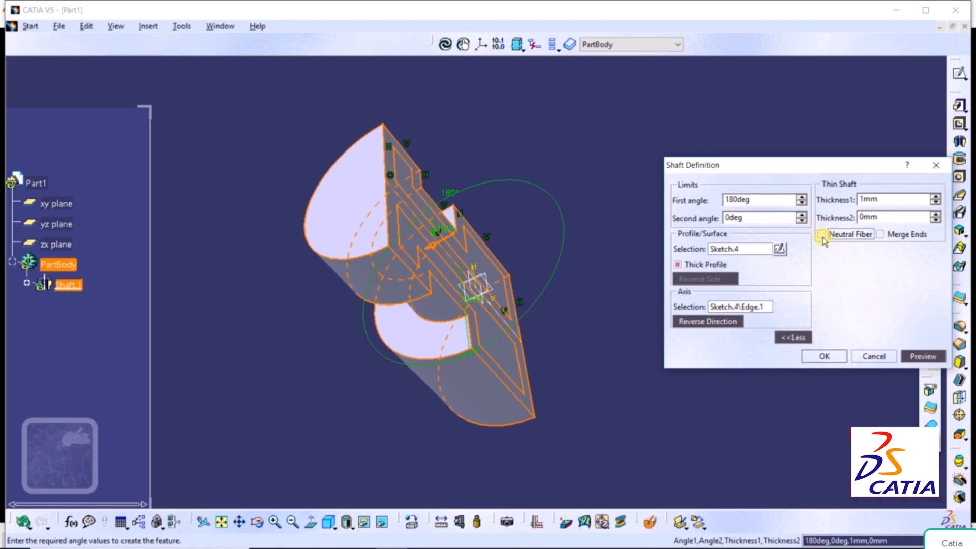
pyautogui.moveTo(408, 229); pyautogui.dragTo(330, 259, button='middle')
pyautogui.scroll(-1, 375, 176)
pyautogui.scroll(1, 374, 176)
pyautogui.scroll(-3, 369, 178)
pyautogui.scroll(1, 370, 180)
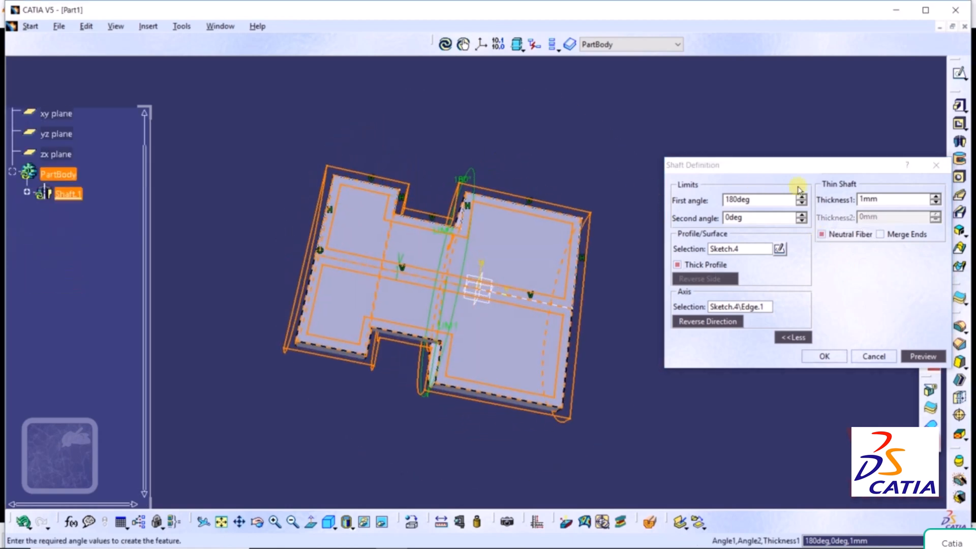
pyautogui.click(822, 236)
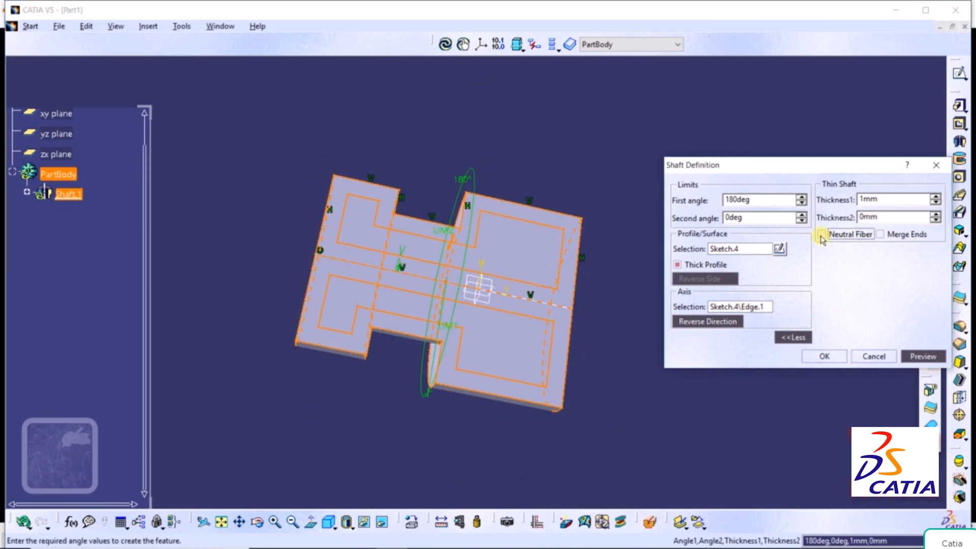
pyautogui.click(823, 357)
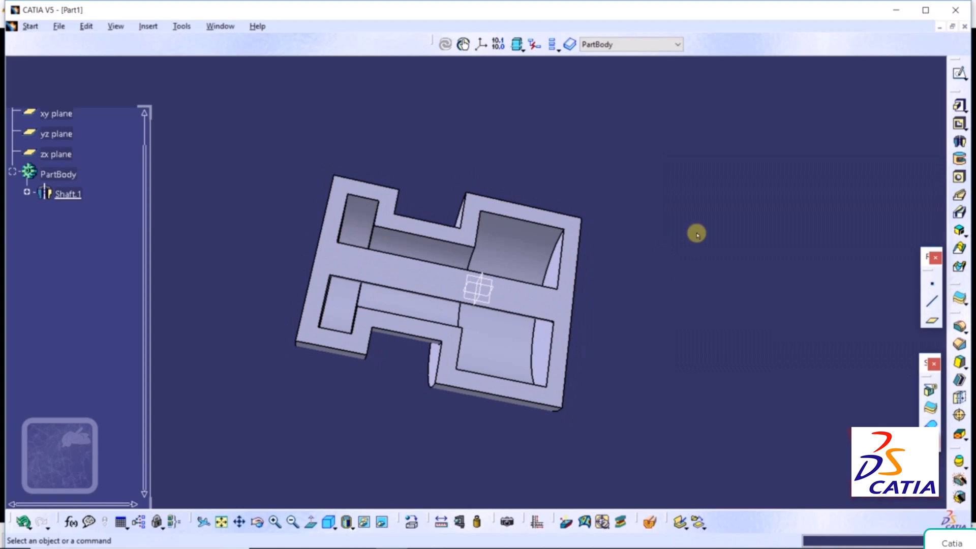
# Reopen the shaft definition and disable Thick Profile.
pyautogui.moveTo(694, 231); pyautogui.dragTo(736, 425, button='middle')
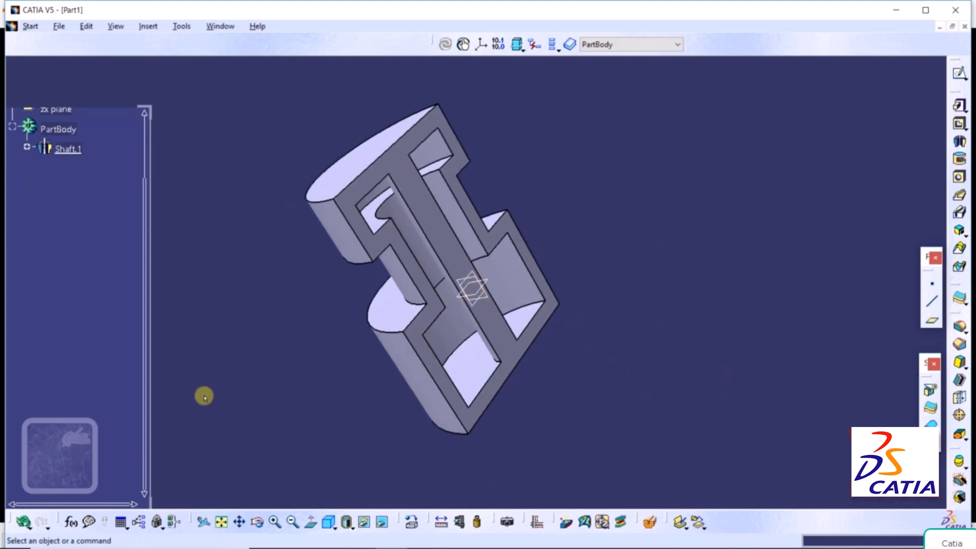
pyautogui.scroll(3, 93, 203)
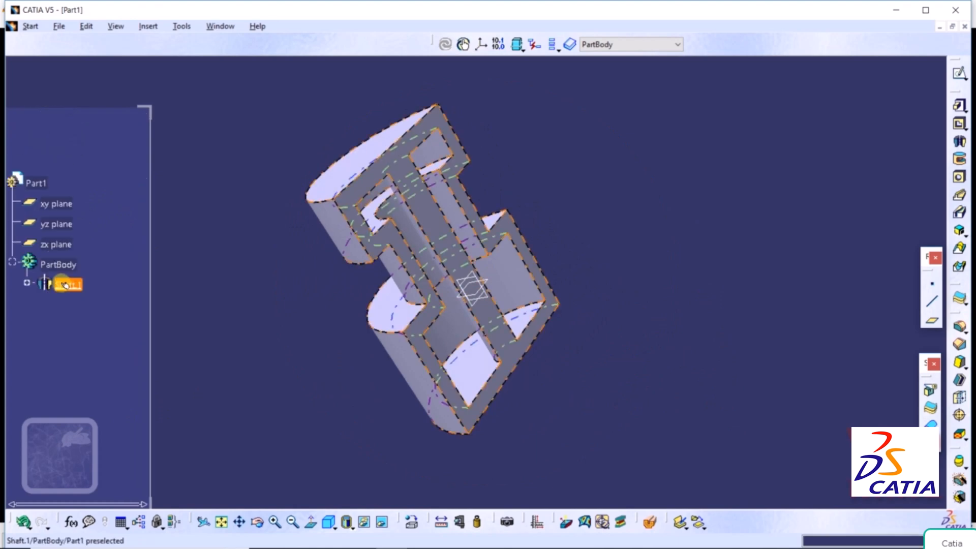
pyautogui.doubleClick(64, 284)
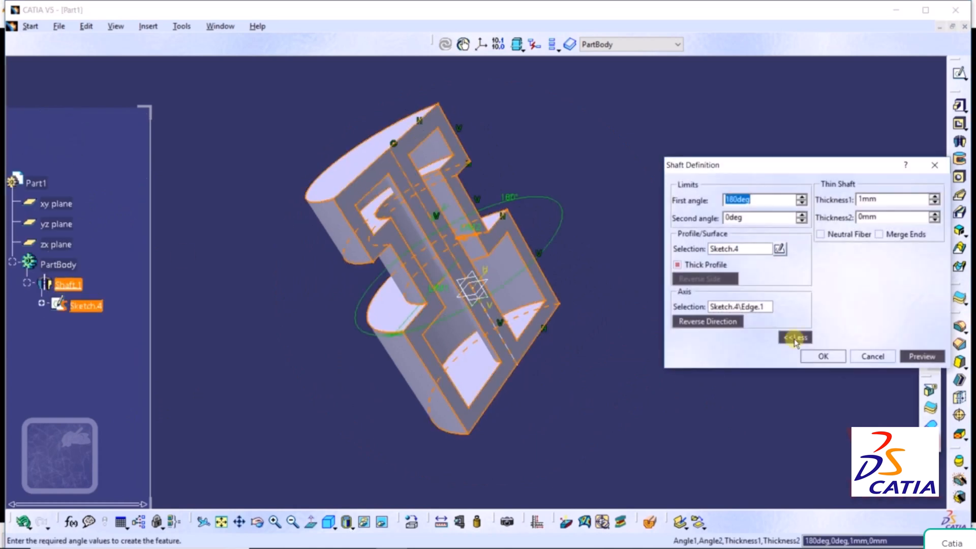
pyautogui.click(679, 266)
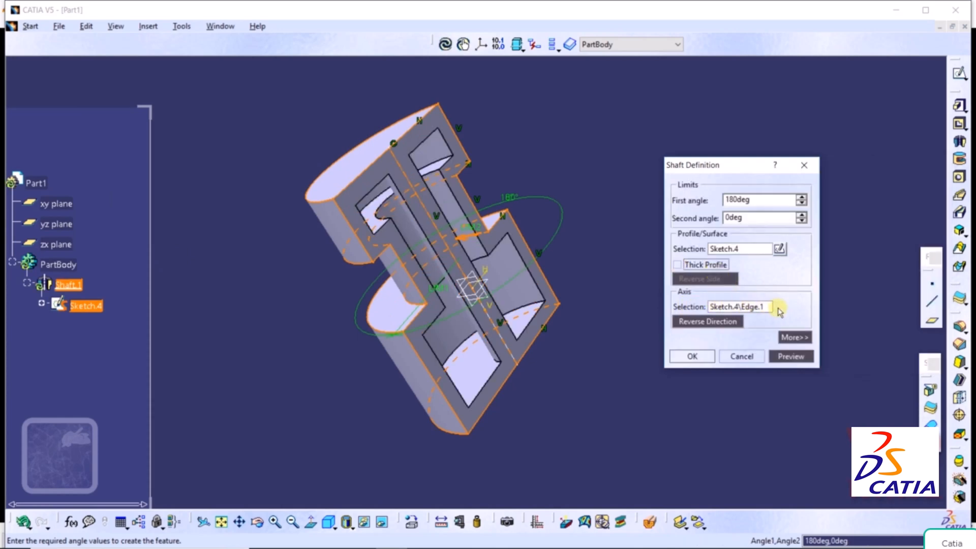
# Replace the shaft's revolution axis with the short end edge at the profile's wide end, preview it and apply.
pyautogui.click(751, 308)
pyautogui.rightClick(750, 308)
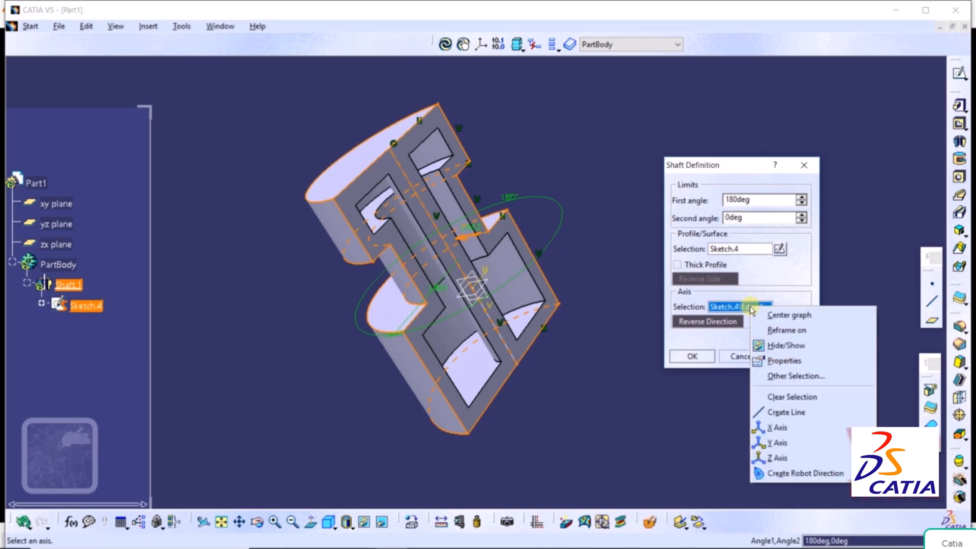
pyautogui.click(793, 405)
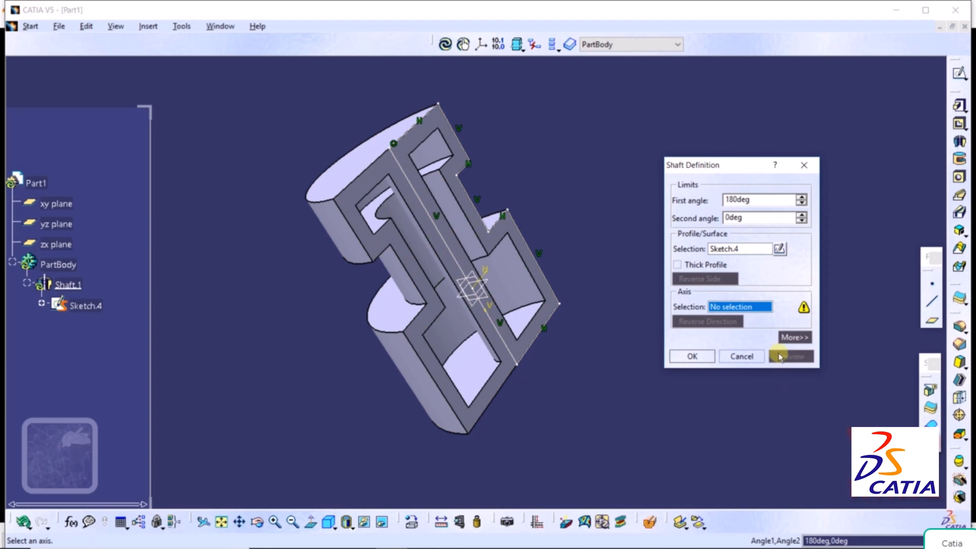
pyautogui.click(538, 345)
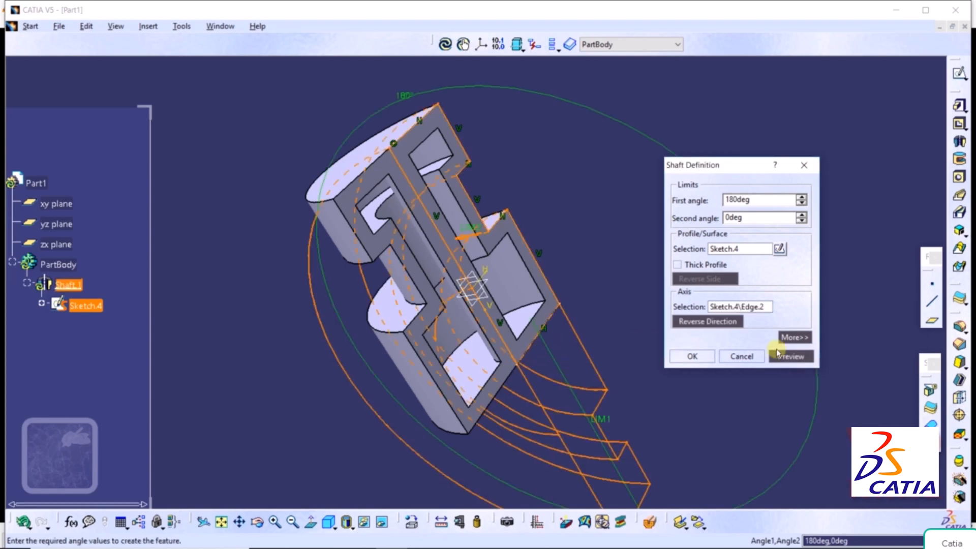
pyautogui.click(791, 358)
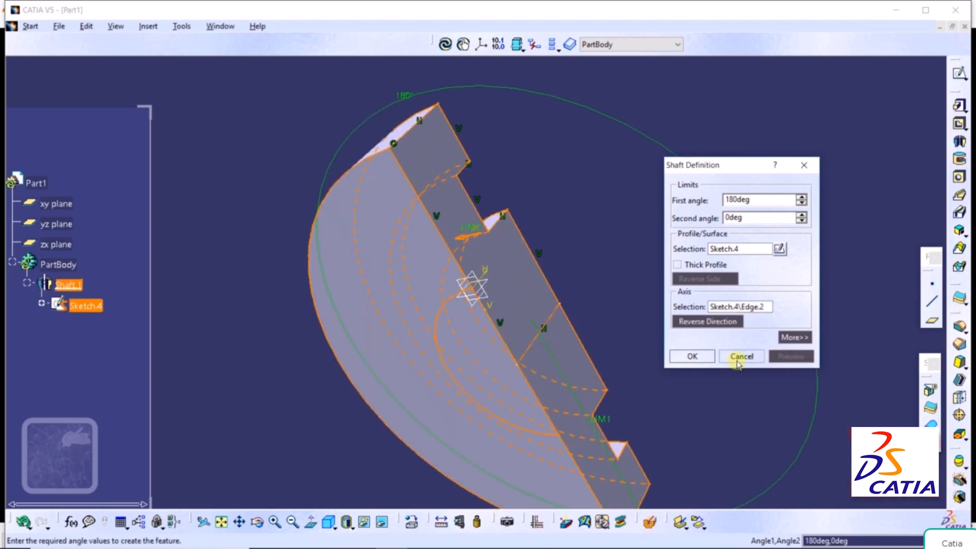
pyautogui.click(691, 356)
pyautogui.click(699, 209)
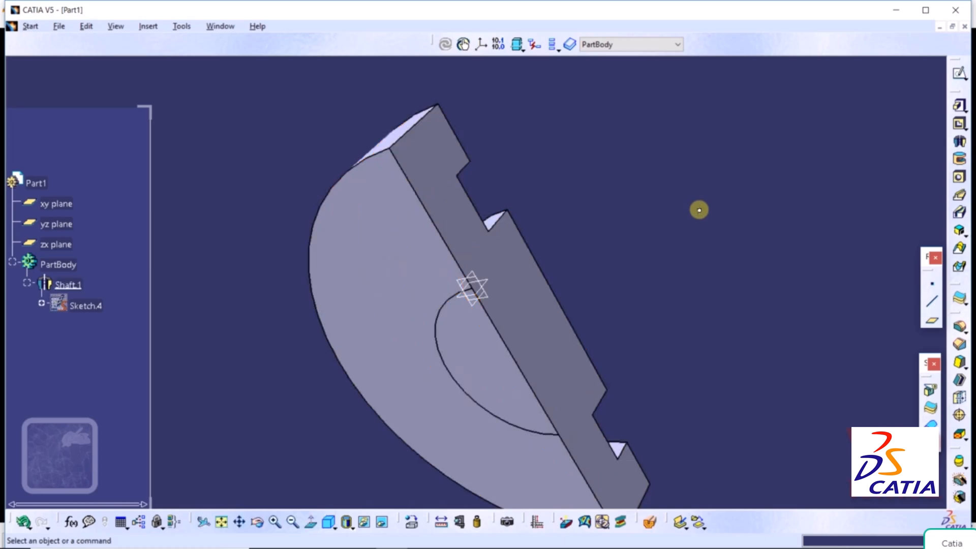
# Open the shaft's profile sketch for editing from its definition and delete the entire stepped profile.
pyautogui.moveTo(699, 235); pyautogui.dragTo(304, 260, button='middle')
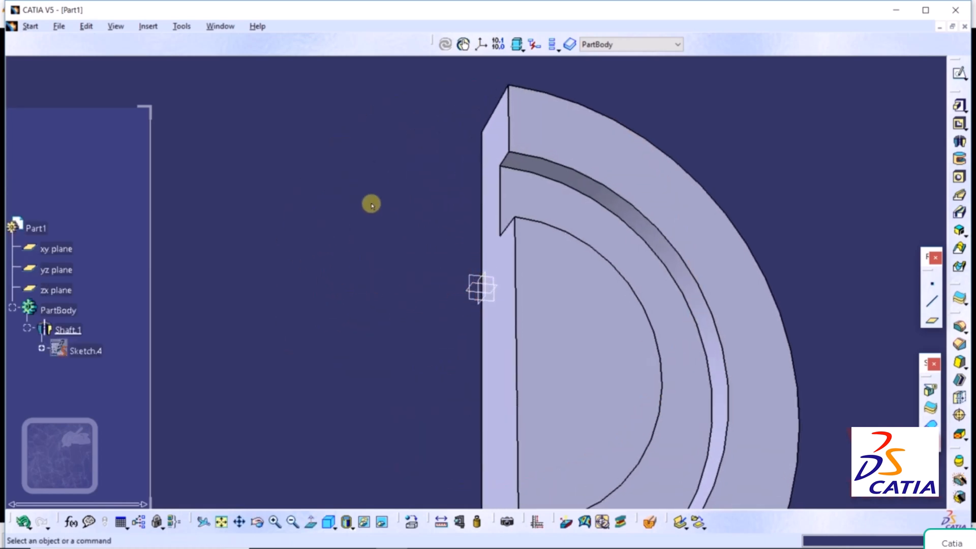
pyautogui.moveTo(370, 203); pyautogui.dragTo(384, 264, button='middle')
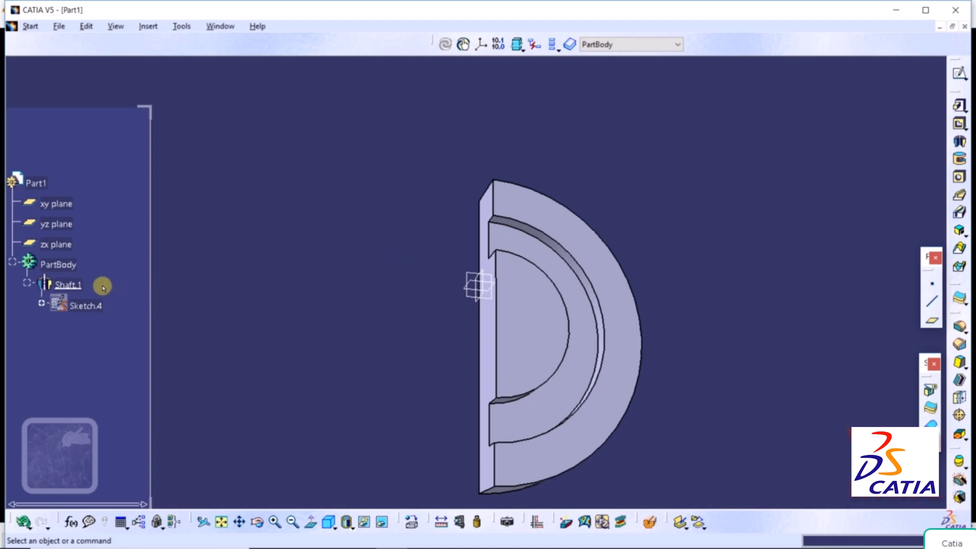
pyautogui.doubleClick(68, 284)
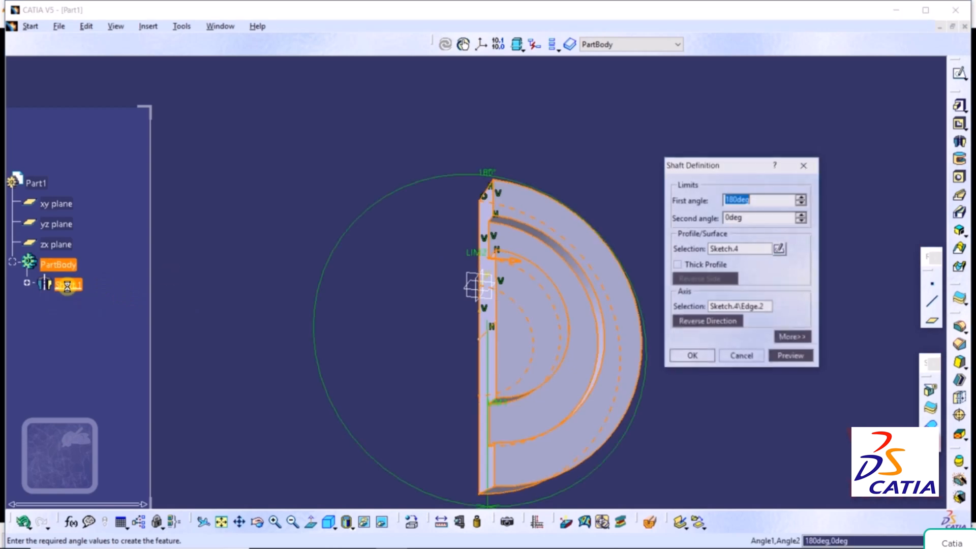
pyautogui.click(778, 249)
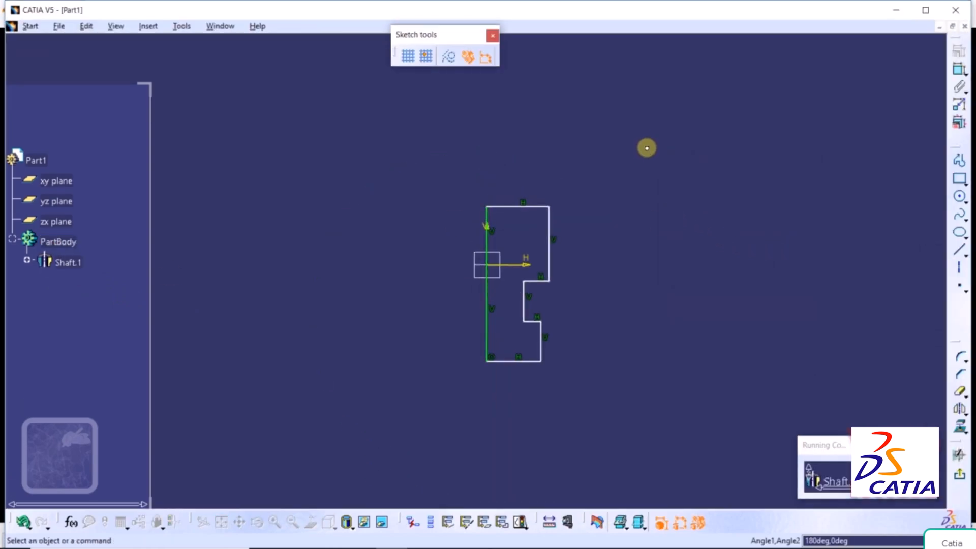
pyautogui.moveTo(644, 147)
pyautogui.mouseDown()
pyautogui.moveTo(544, 230)
pyautogui.moveTo(446, 415)
pyautogui.mouseUp()
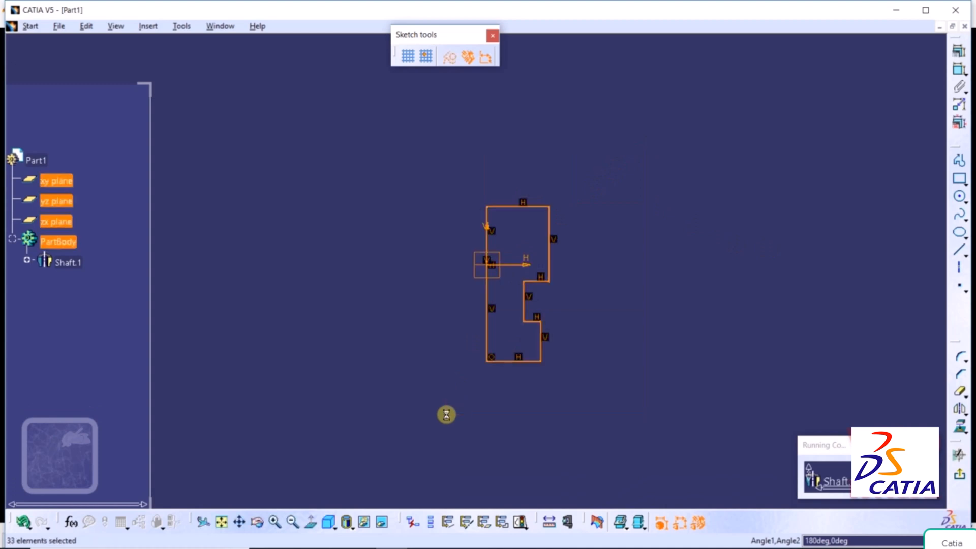
pyautogui.press('Delete')
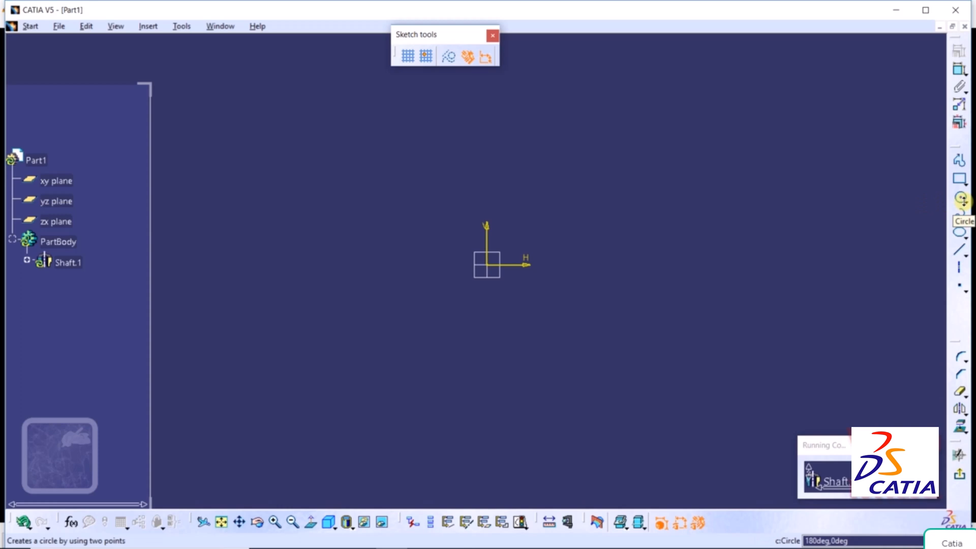
# Sketch a circle centred at the origin with a radius of about 11 mm as the new shaft profile.
pyautogui.click(963, 202)
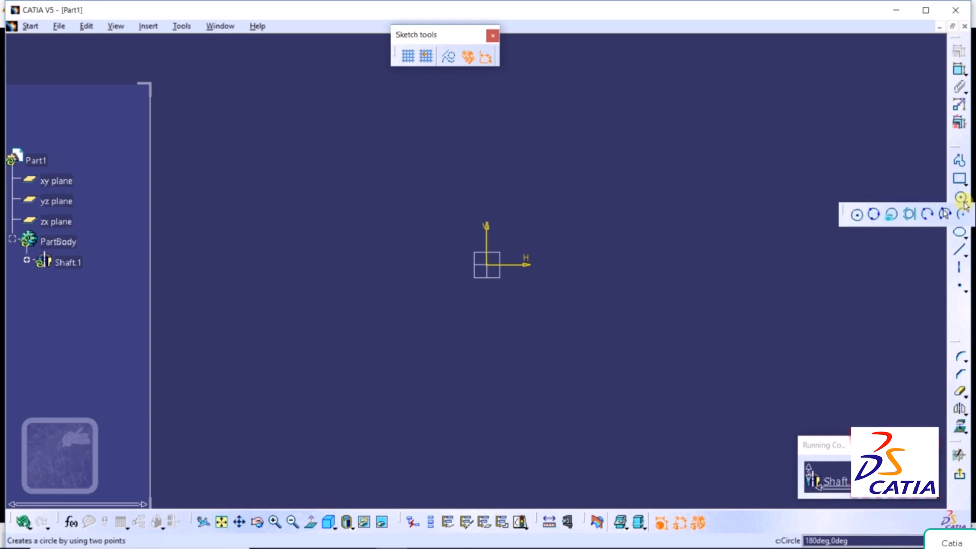
pyautogui.click(857, 215)
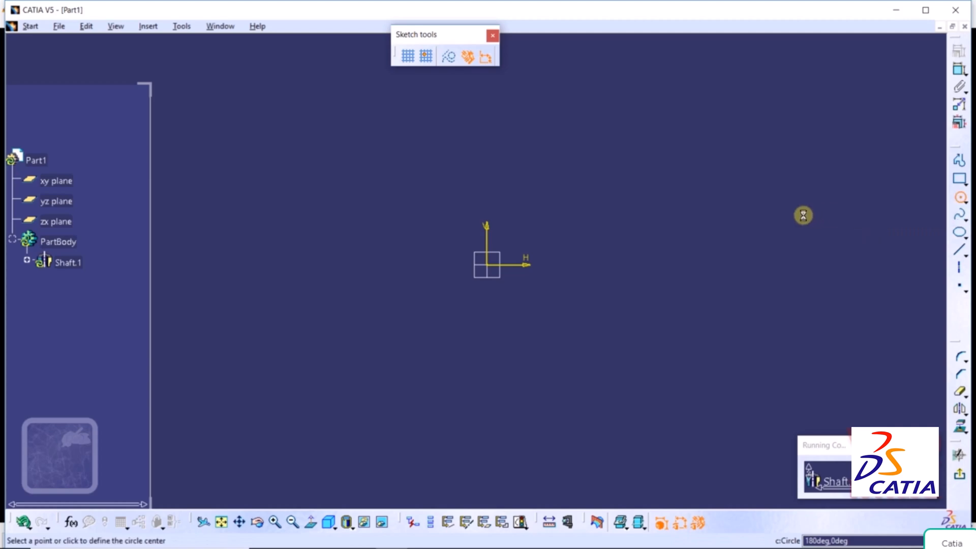
pyautogui.click(490, 268)
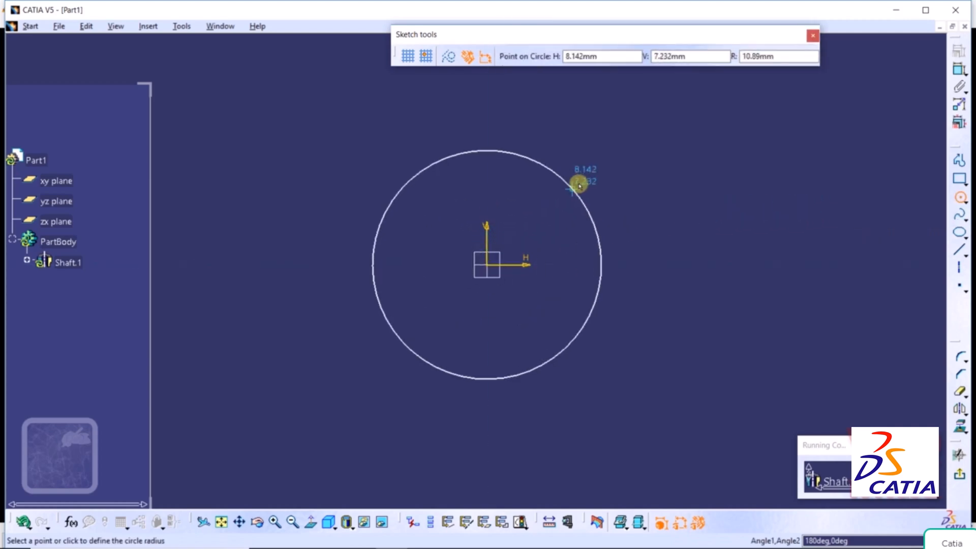
pyautogui.click(576, 187)
pyautogui.click(781, 171)
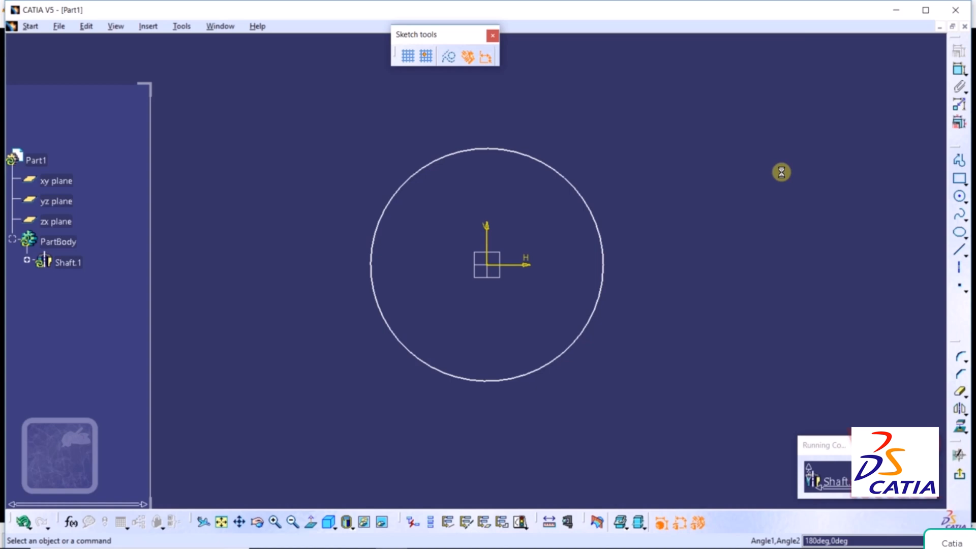
# Draw a vertical infinite line through the origin, splitting the circle in half.
pyautogui.click(963, 254)
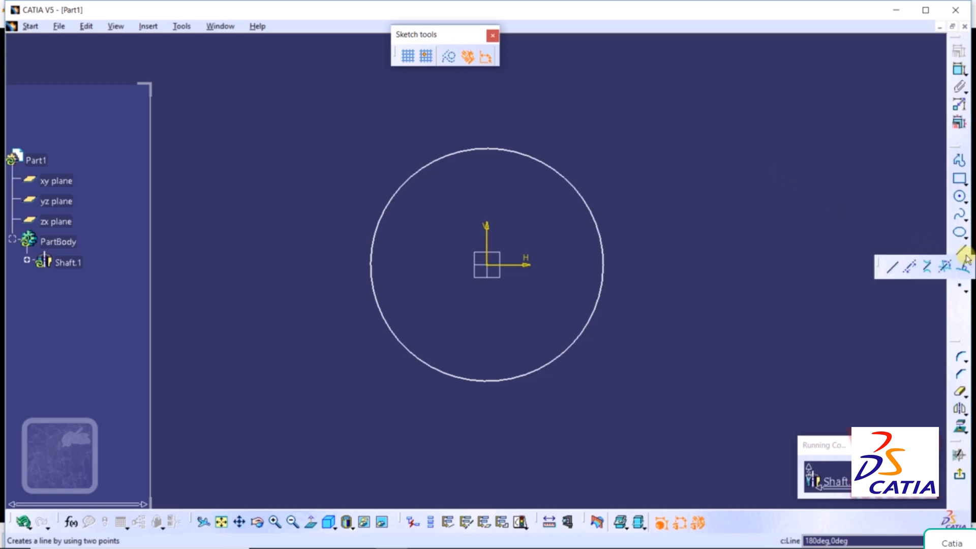
pyautogui.click(911, 268)
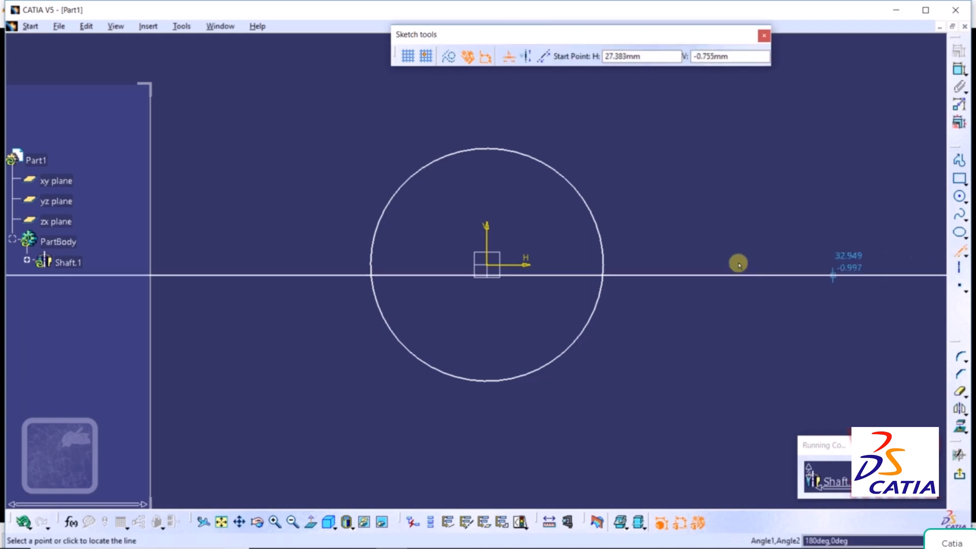
pyautogui.click(526, 59)
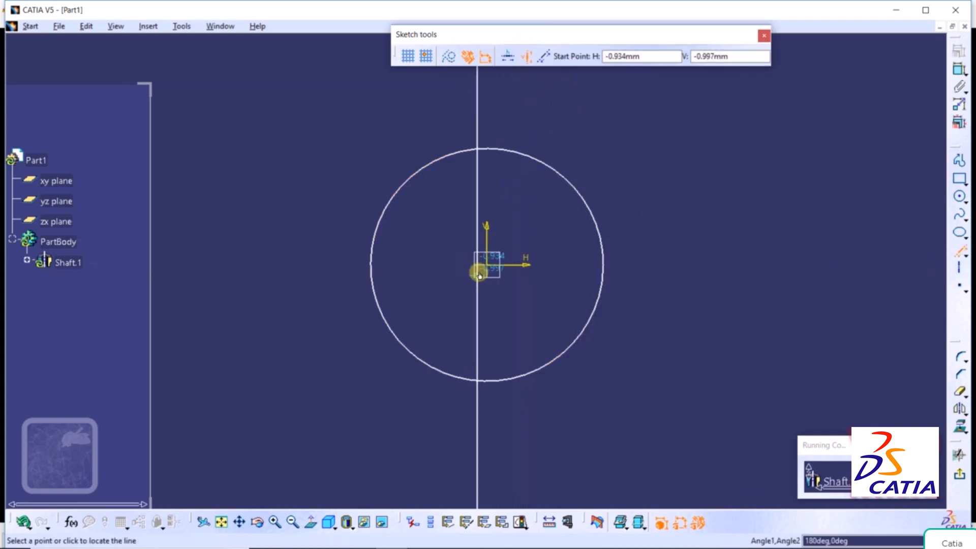
pyautogui.click(496, 266)
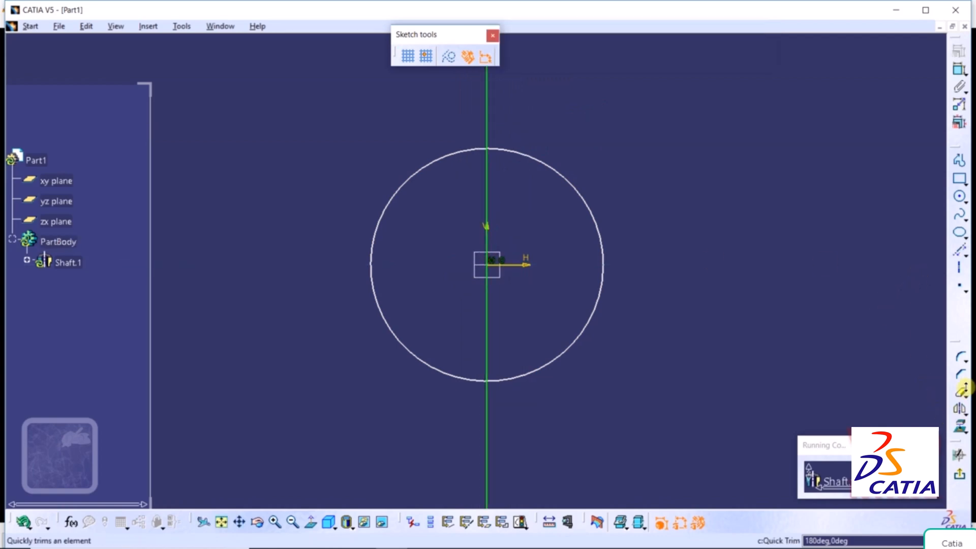
# Trim away the circle's half on the negative H side with Quick Trim and delete the infinite line.
pyautogui.click(960, 392)
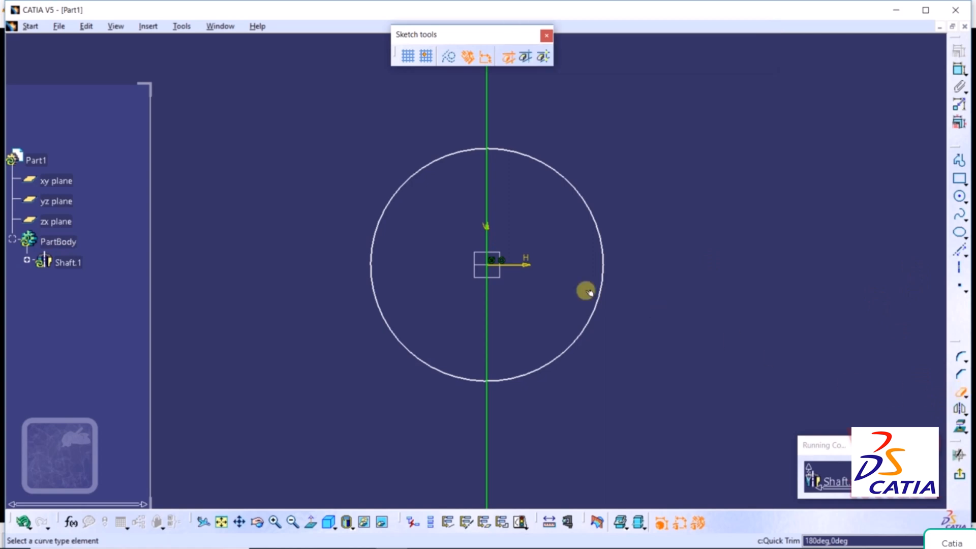
pyautogui.click(380, 220)
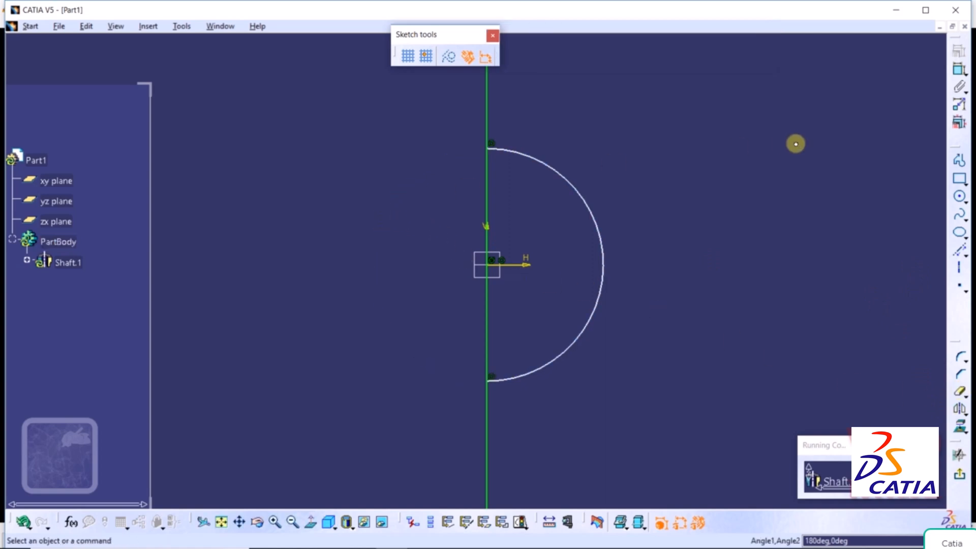
pyautogui.click(486, 122)
pyautogui.press('Delete')
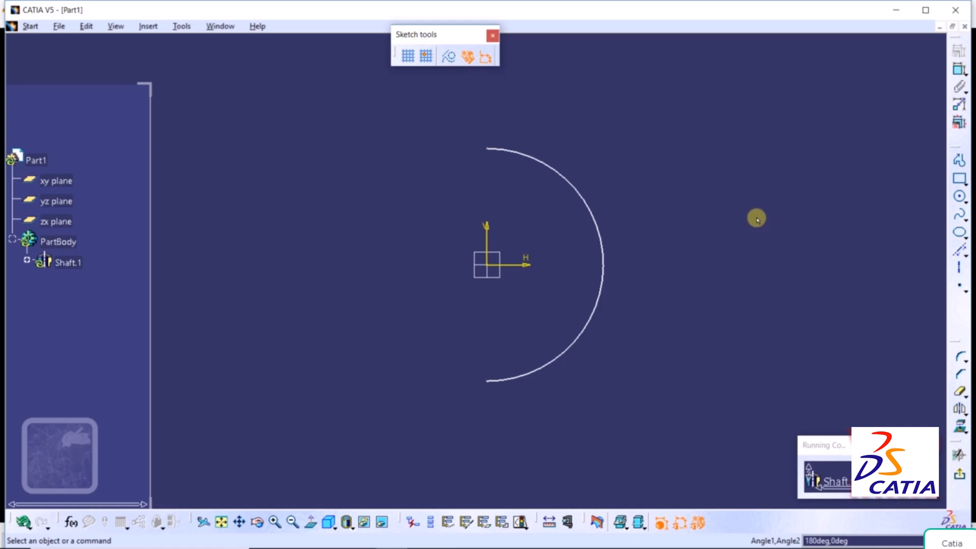
# Close the semicircle with a straight line between its two endpoints and exit the sketch.
pyautogui.click(965, 257)
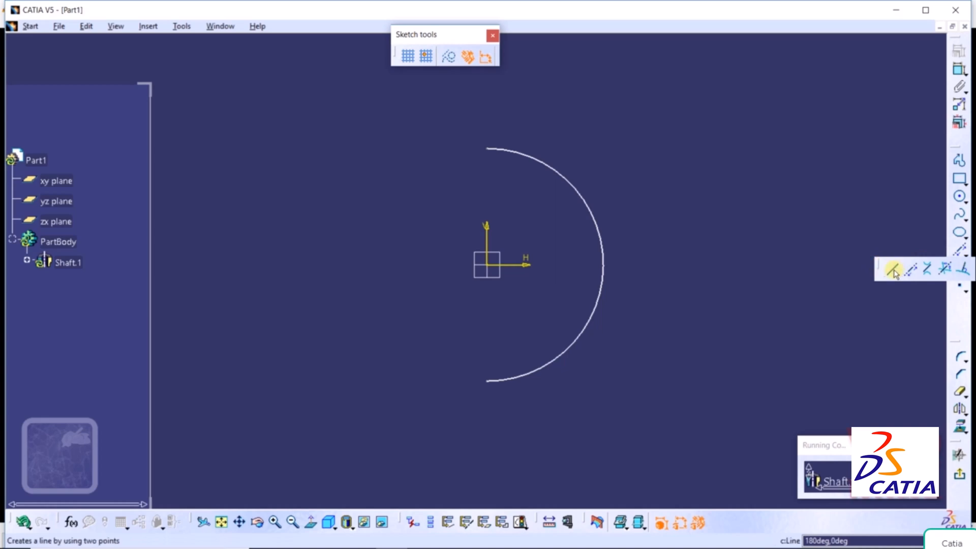
pyautogui.click(893, 272)
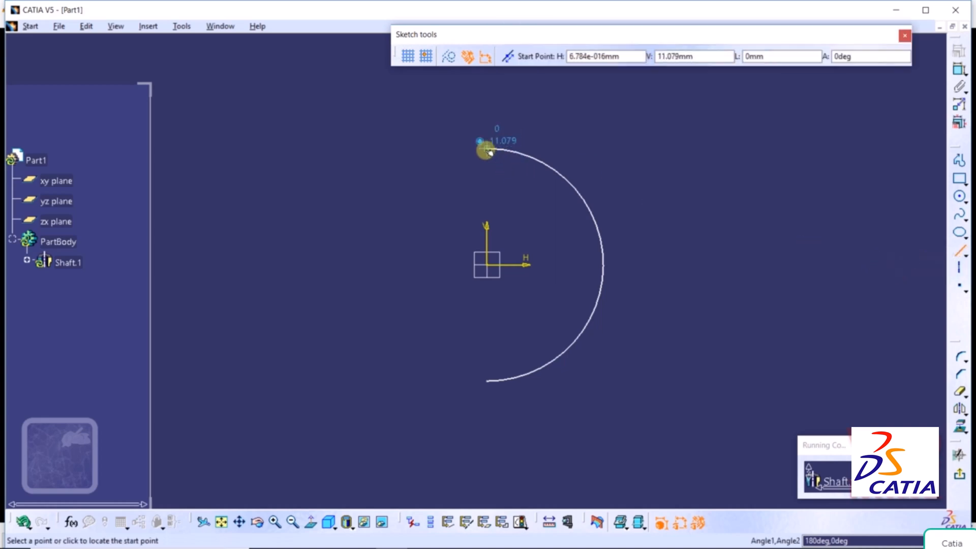
pyautogui.click(487, 148)
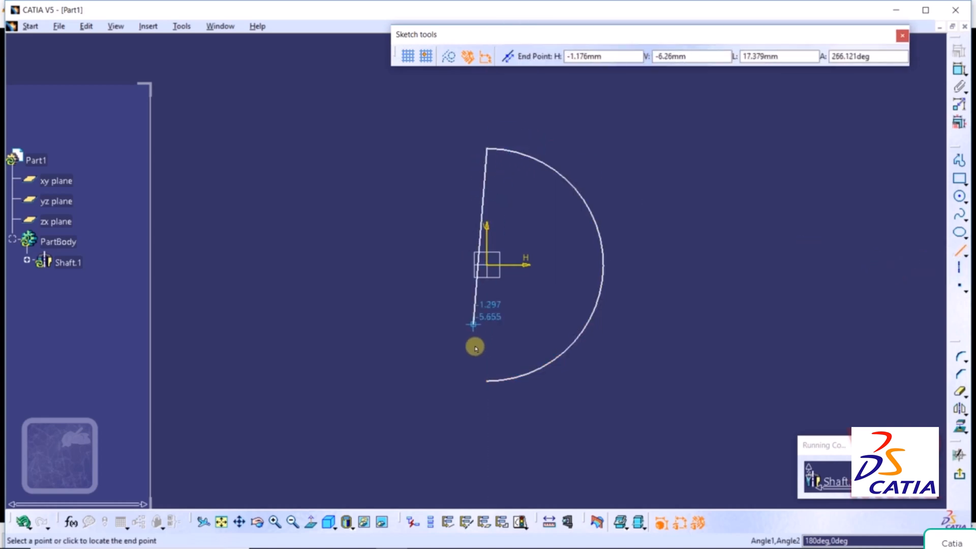
pyautogui.click(485, 380)
pyautogui.click(733, 181)
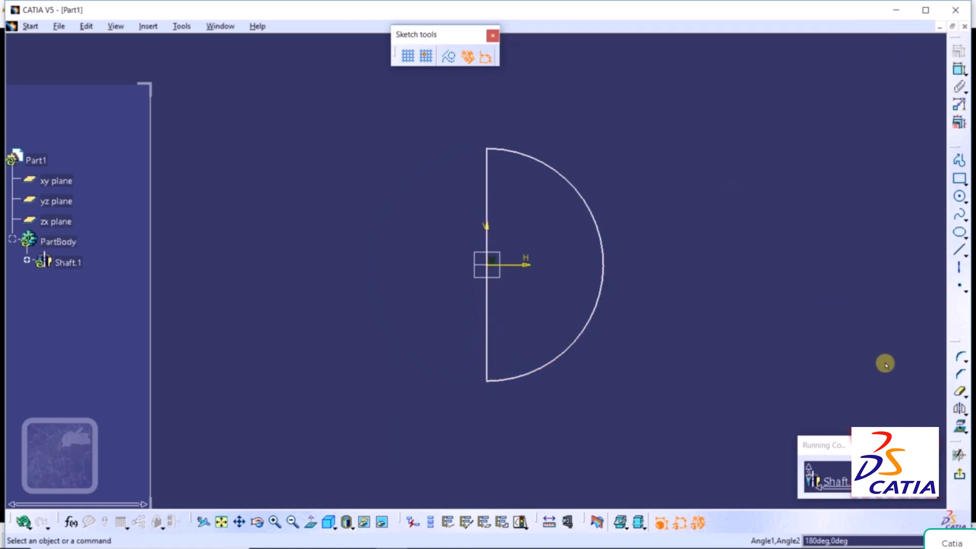
pyautogui.click(960, 476)
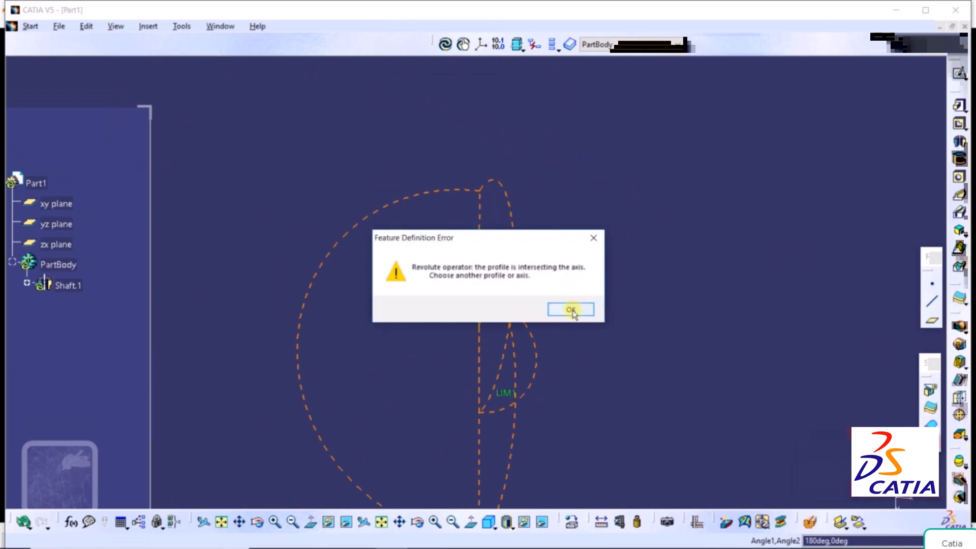
# Dismiss the axis error, clear the old revolution axis, select the semicircle's straight edge as the axis and preview the shaft.
pyautogui.click(570, 308)
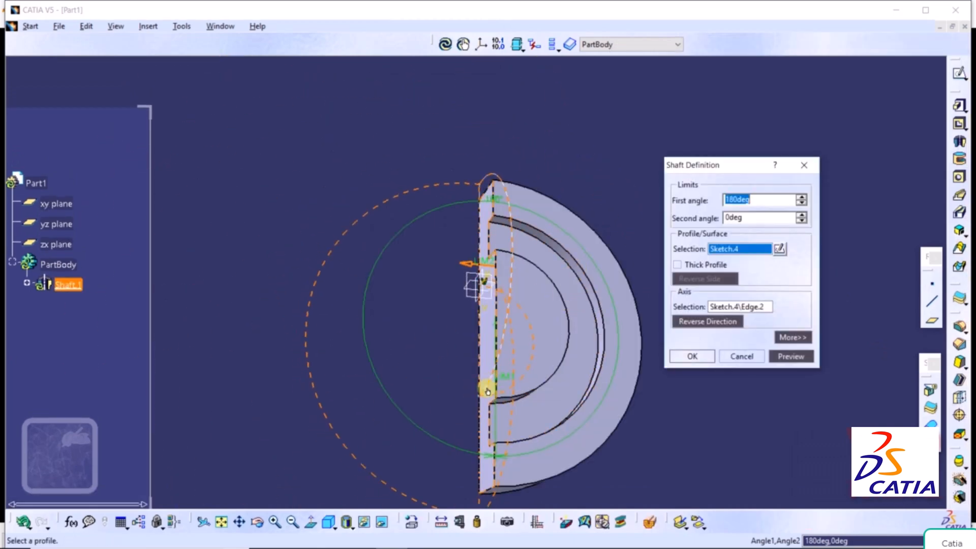
pyautogui.click(480, 232)
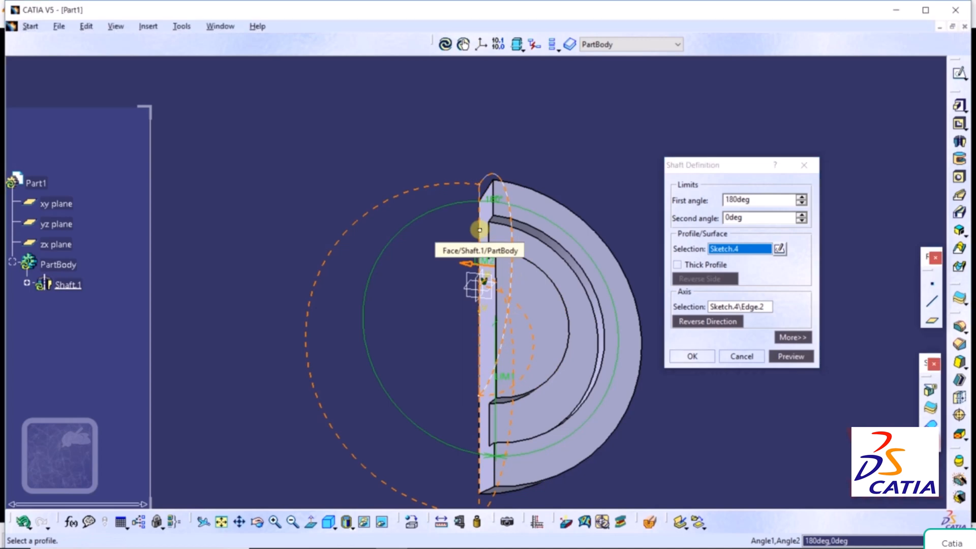
pyautogui.click(751, 307)
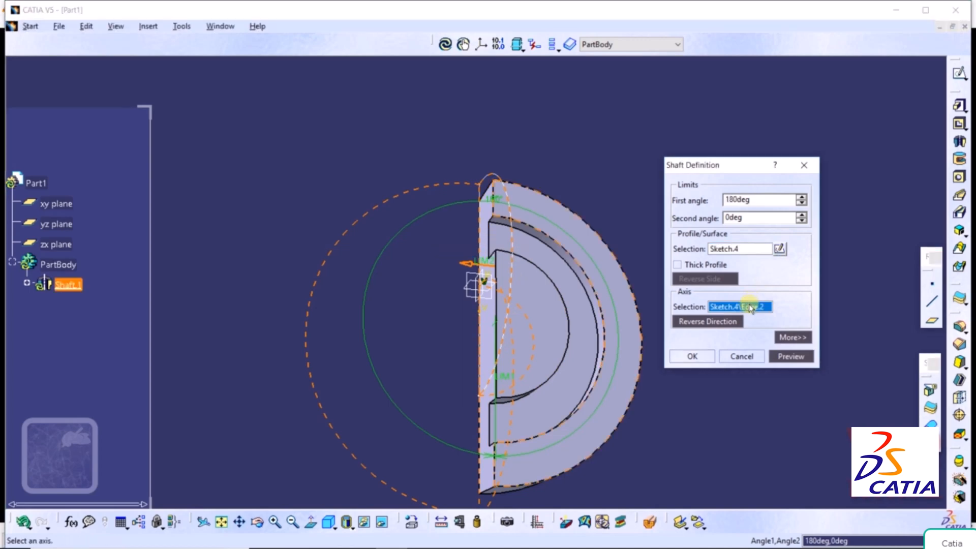
pyautogui.rightClick(726, 311)
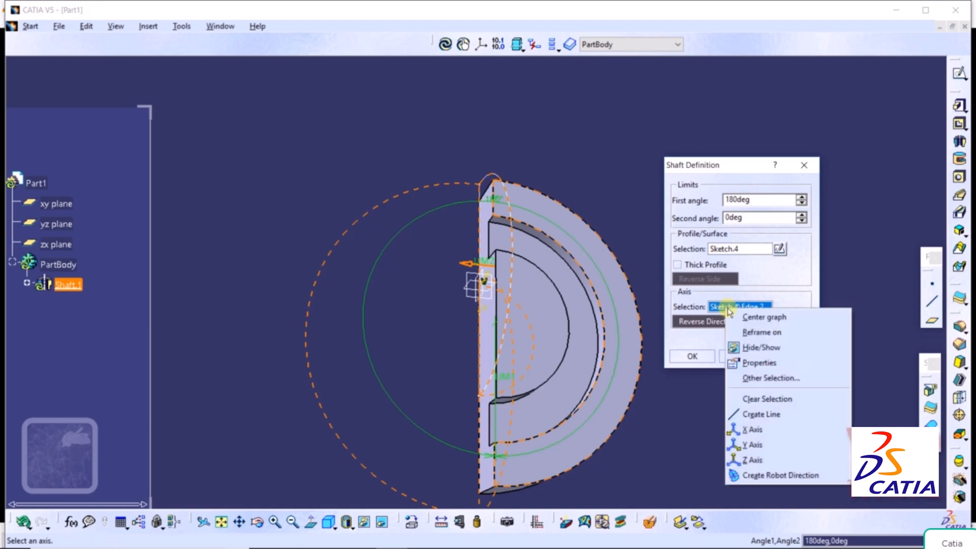
pyautogui.click(770, 400)
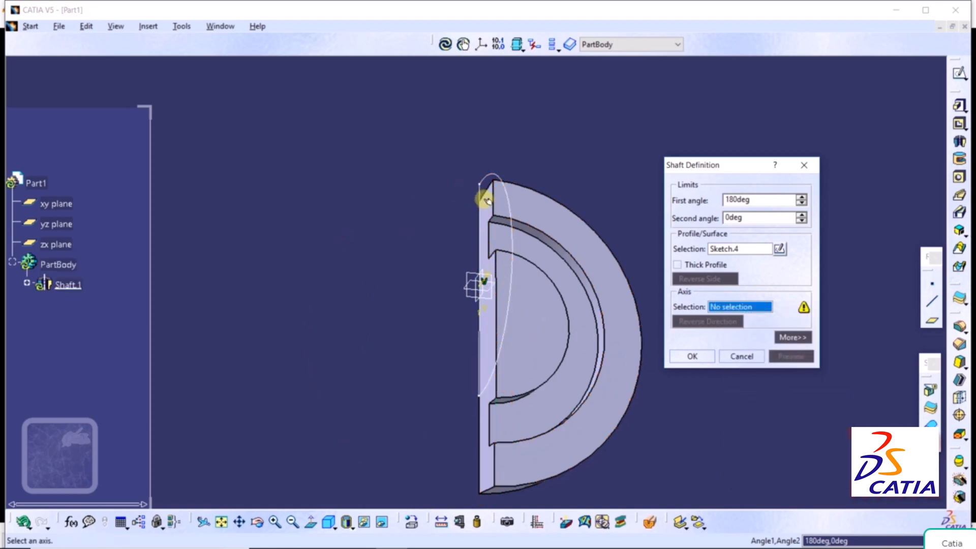
pyautogui.click(481, 233)
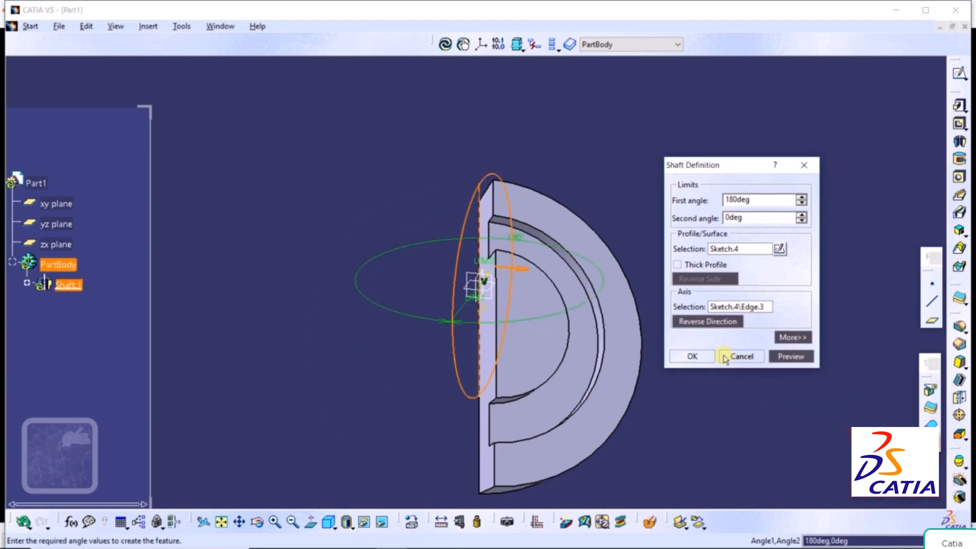
pyautogui.click(783, 357)
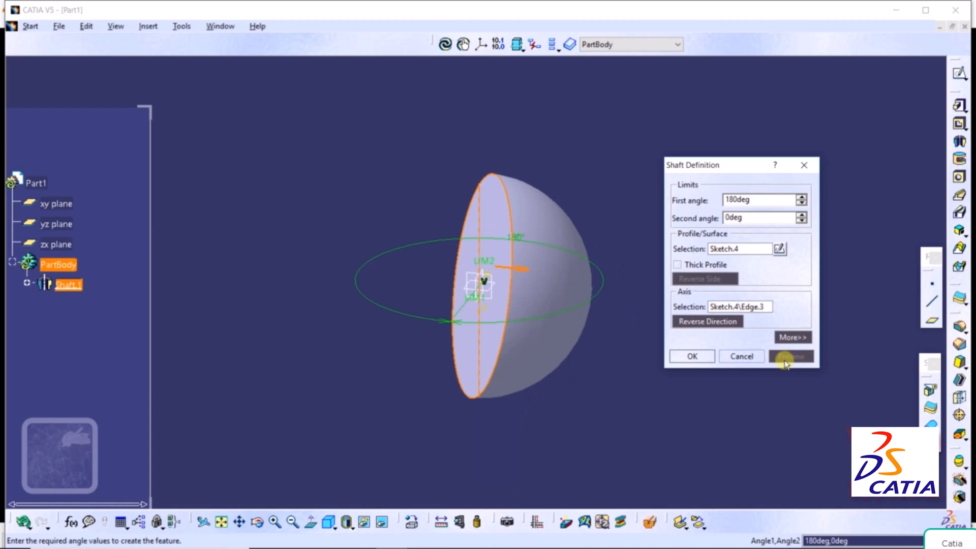
# Set the shaft's first angle to 360 degrees and apply it to form a full sphere.
pyautogui.doubleClick(753, 199)
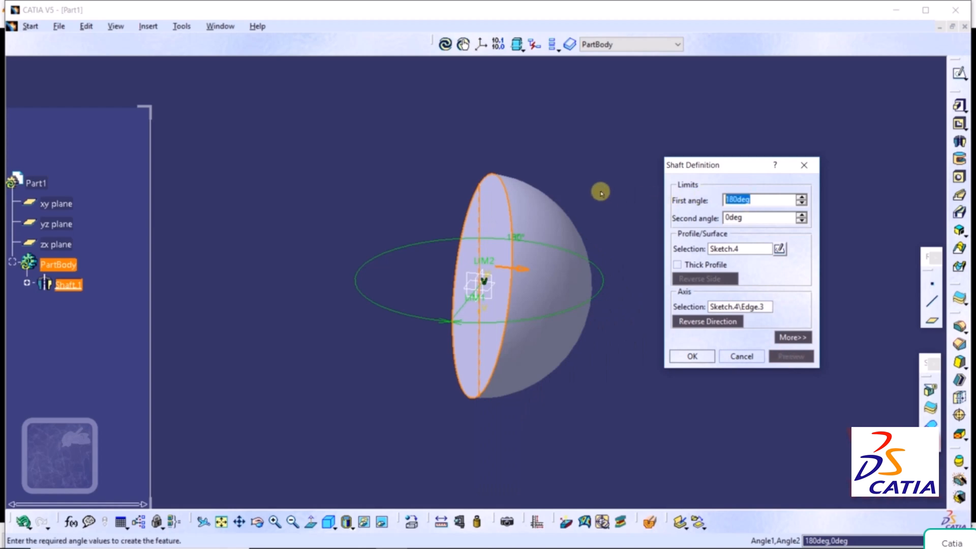
pyautogui.write('37')
pyautogui.press('BackSpace')
pyautogui.write('60')
pyautogui.press('Return')
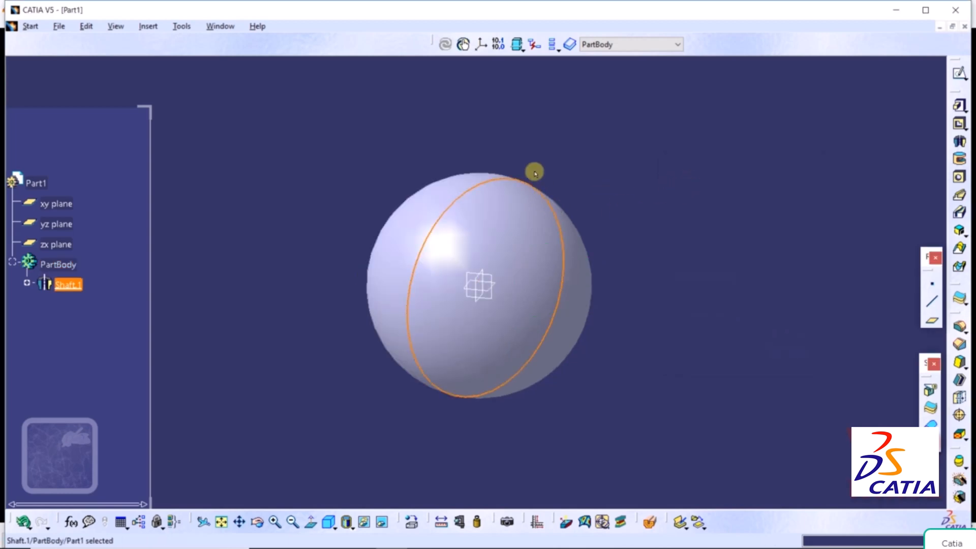
pyautogui.click(491, 260)
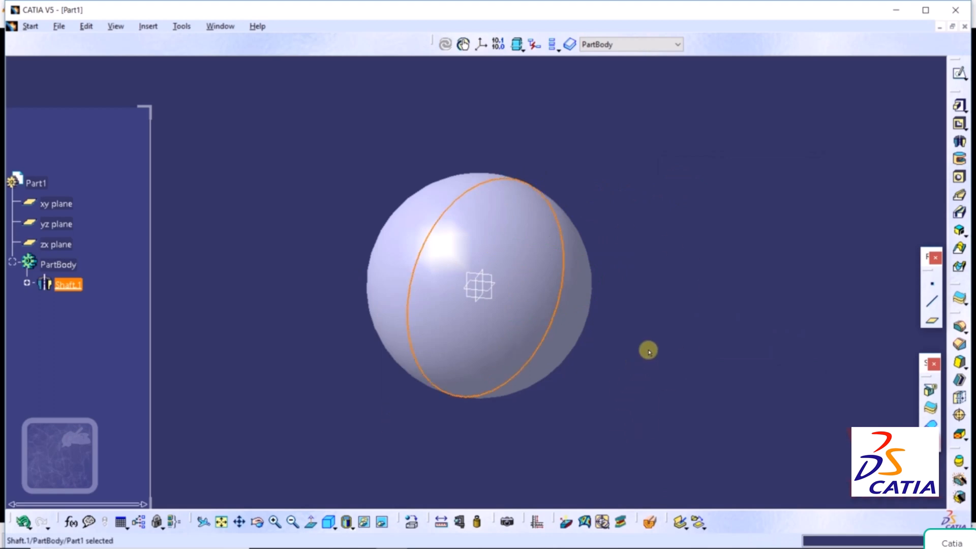
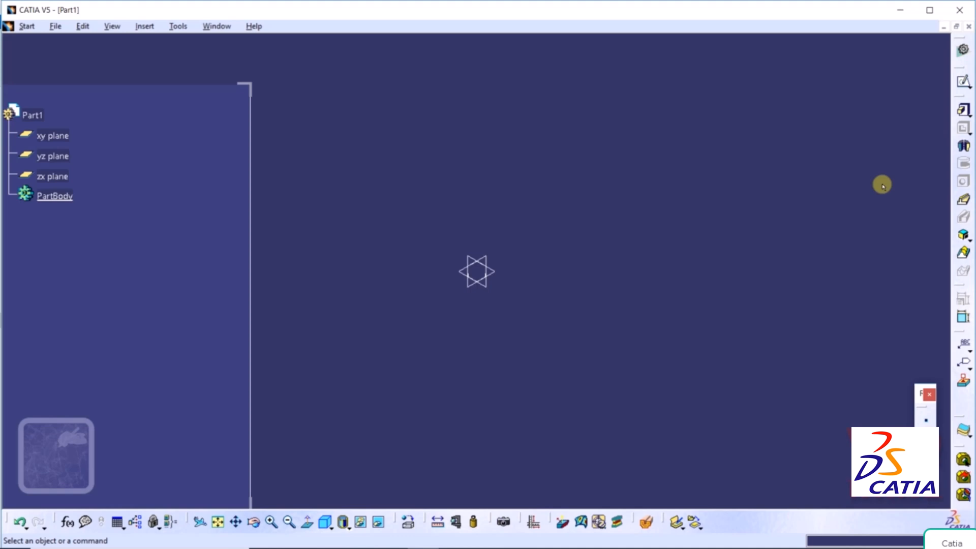
# Start a pad in the empty part and sketch a circle centred at the origin on the xy plane as its profile.
pyautogui.click(962, 112)
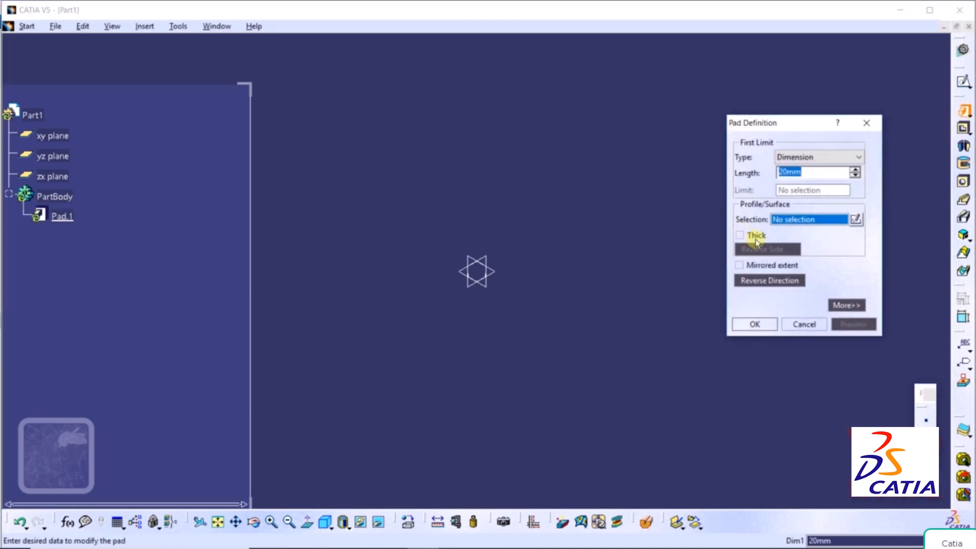
pyautogui.click(856, 220)
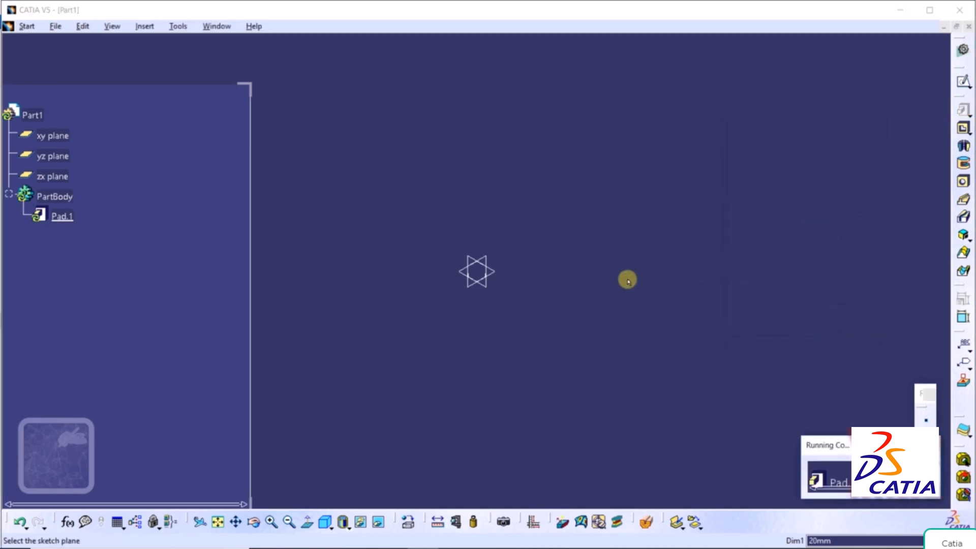
pyautogui.click(496, 274)
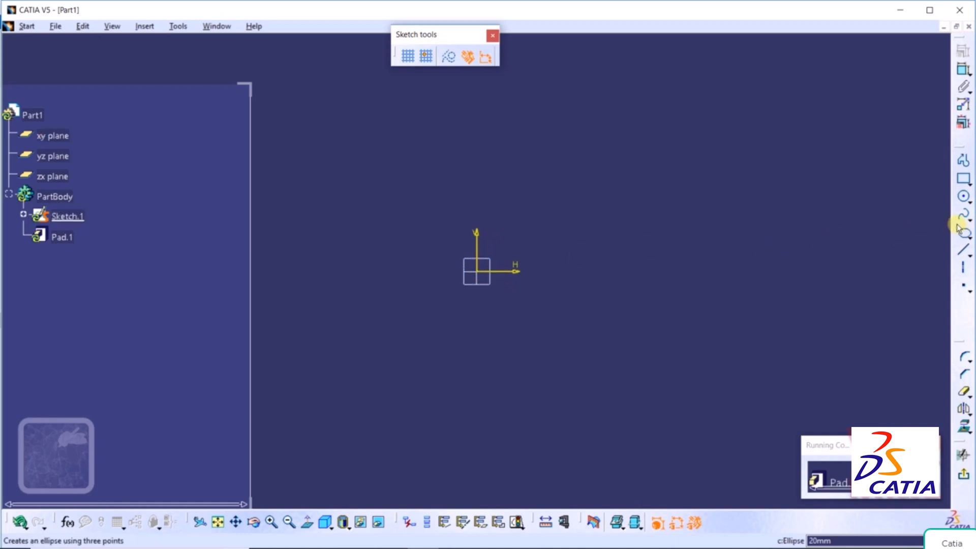
pyautogui.click(964, 199)
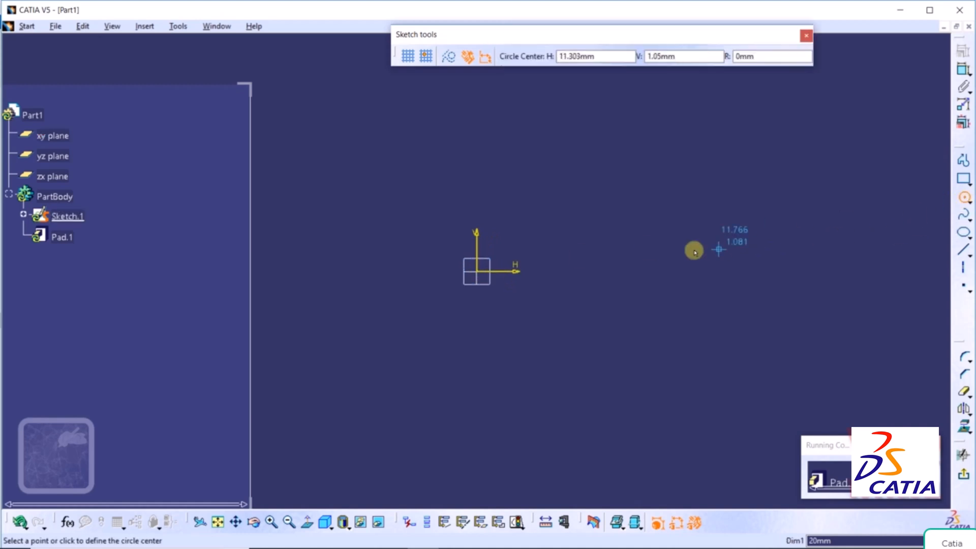
pyautogui.click(480, 274)
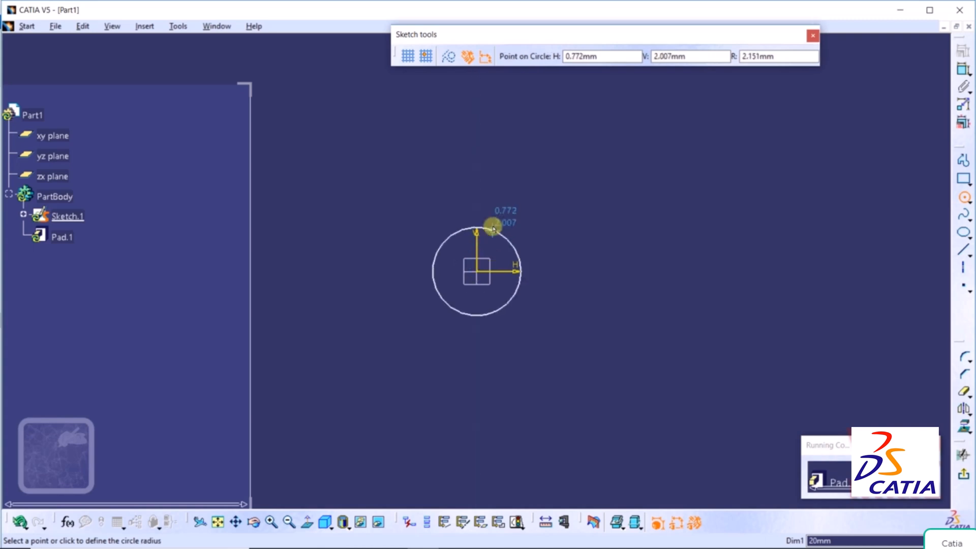
pyautogui.click(498, 205)
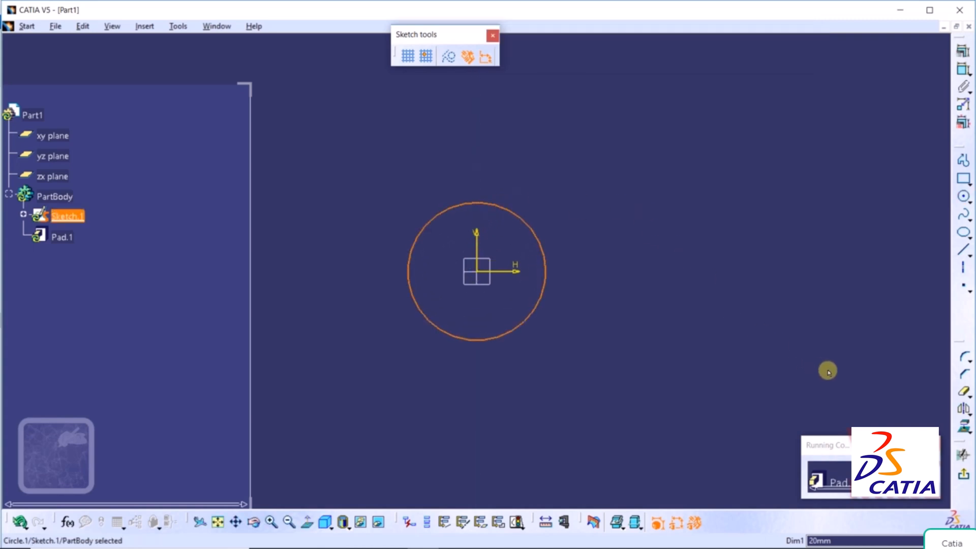
# Exit the circle sketch, set the pad length to 5 mm, preview it and create the cylinder.
pyautogui.click(964, 477)
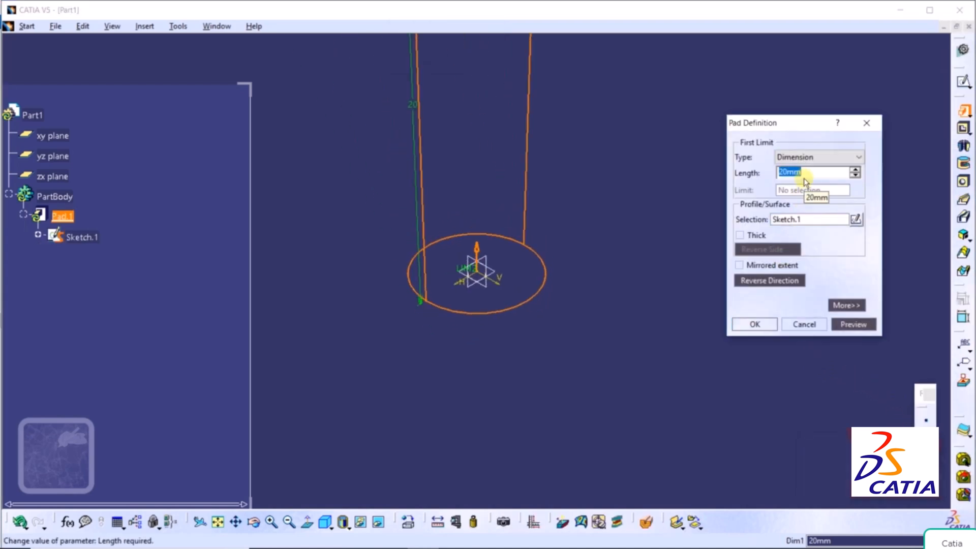
pyautogui.click(847, 325)
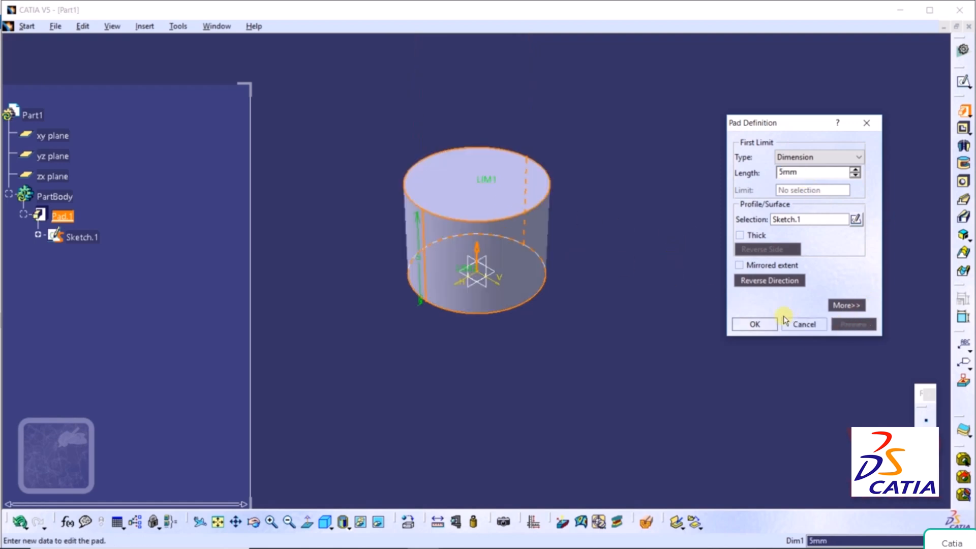
pyautogui.click(753, 325)
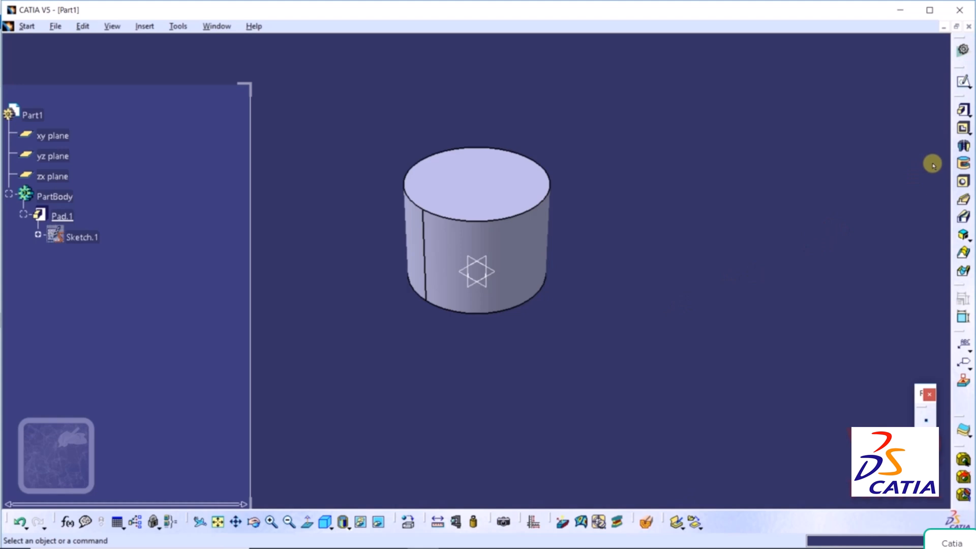
# Start a sketch on the zx plane and project the cylinder's top and bottom outline into it as construction elements.
pyautogui.click(962, 85)
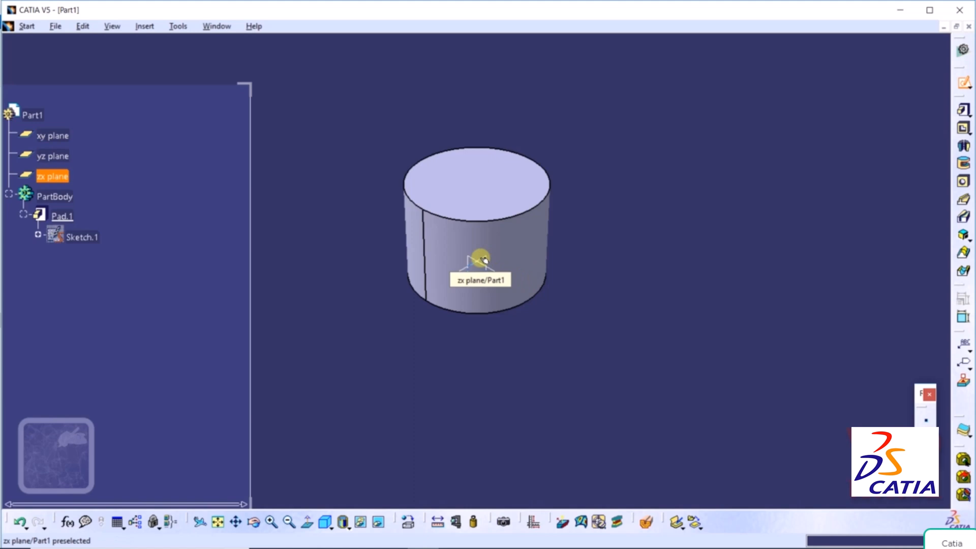
pyautogui.click(483, 260)
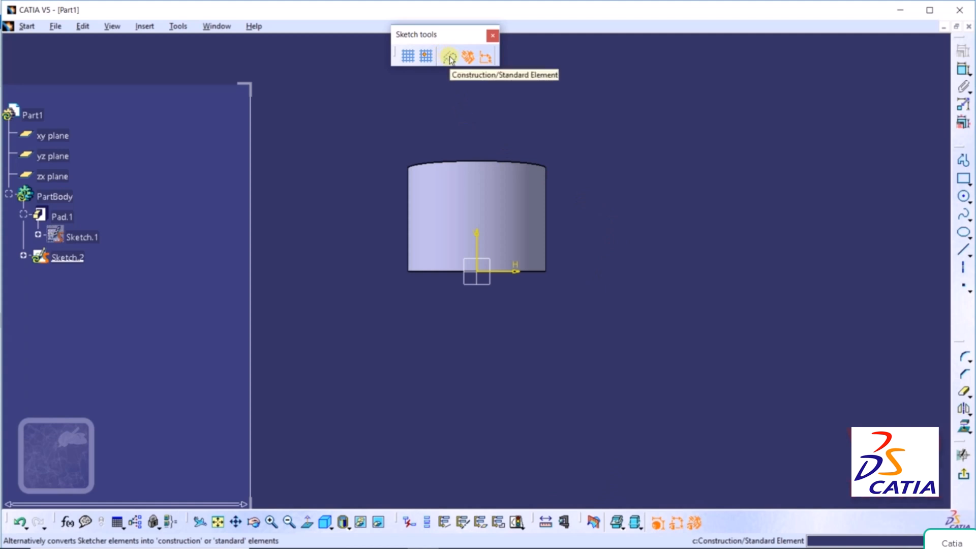
pyautogui.click(964, 428)
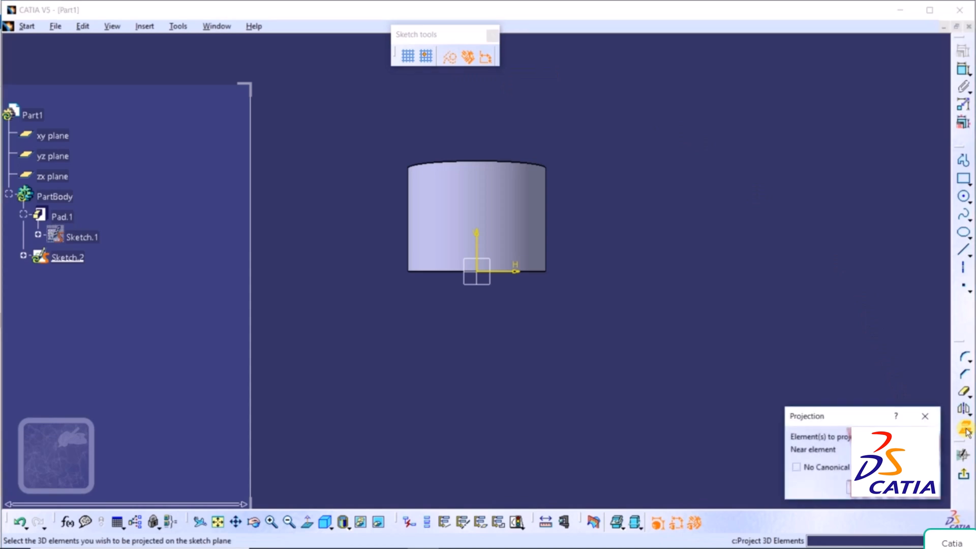
pyautogui.click(543, 164)
pyautogui.click(864, 487)
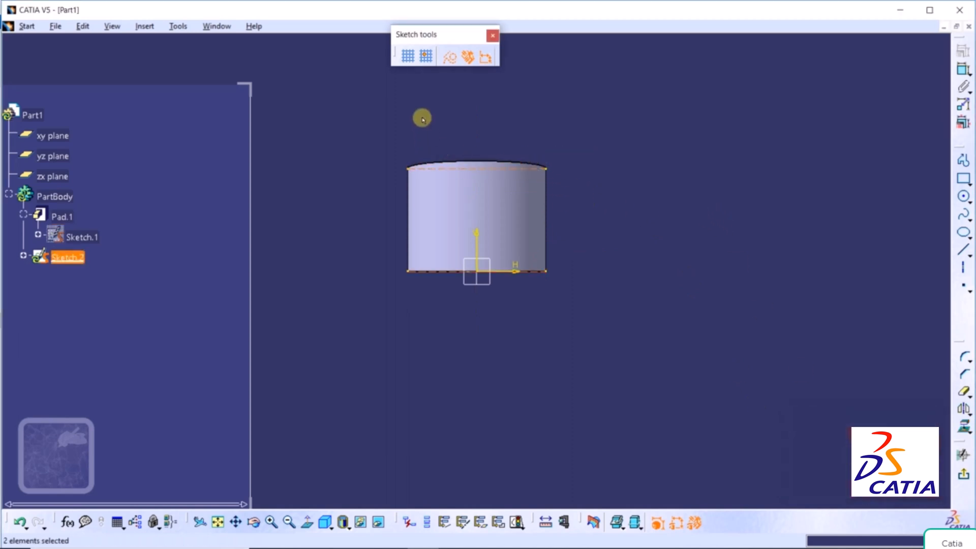
# Draw a vertical line along the cylinder's side between the ends of the projected edges and make it a standard element.
pyautogui.moveTo(421, 119); pyautogui.dragTo(510, 73, button='middle')
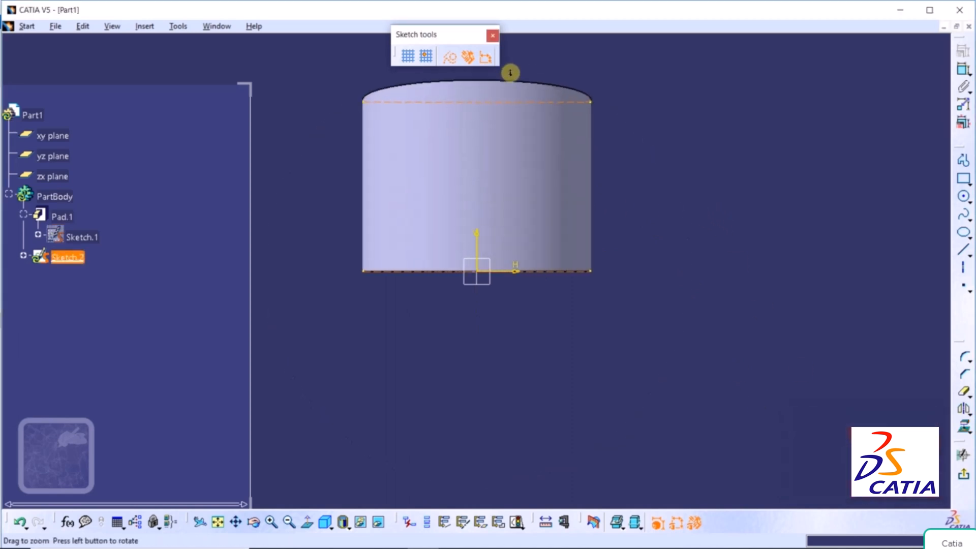
pyautogui.moveTo(625, 155); pyautogui.dragTo(627, 258, button='middle')
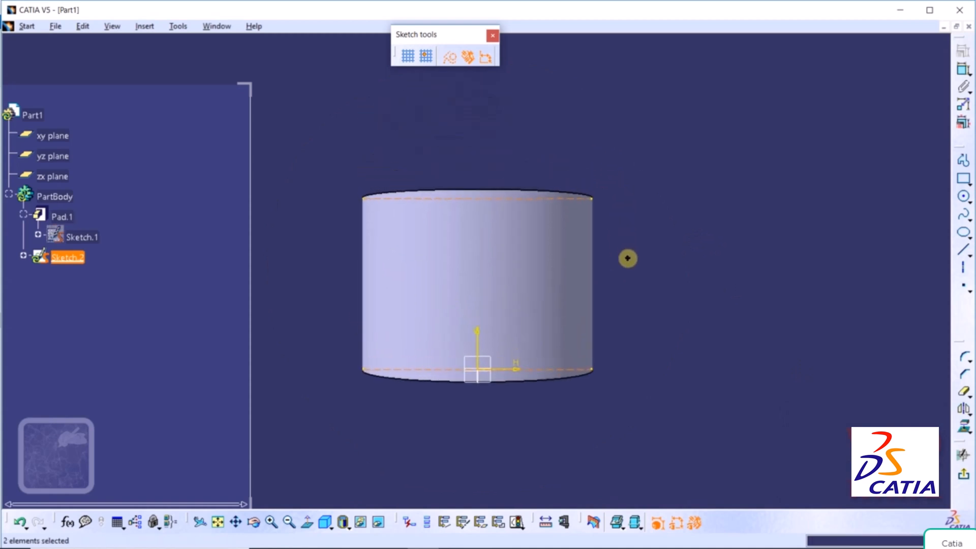
pyautogui.click(964, 251)
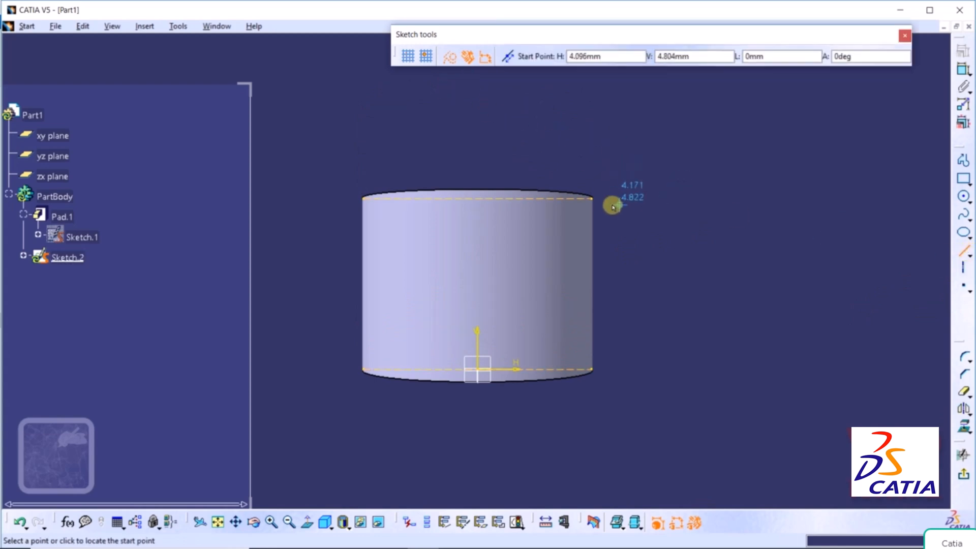
pyautogui.click(592, 199)
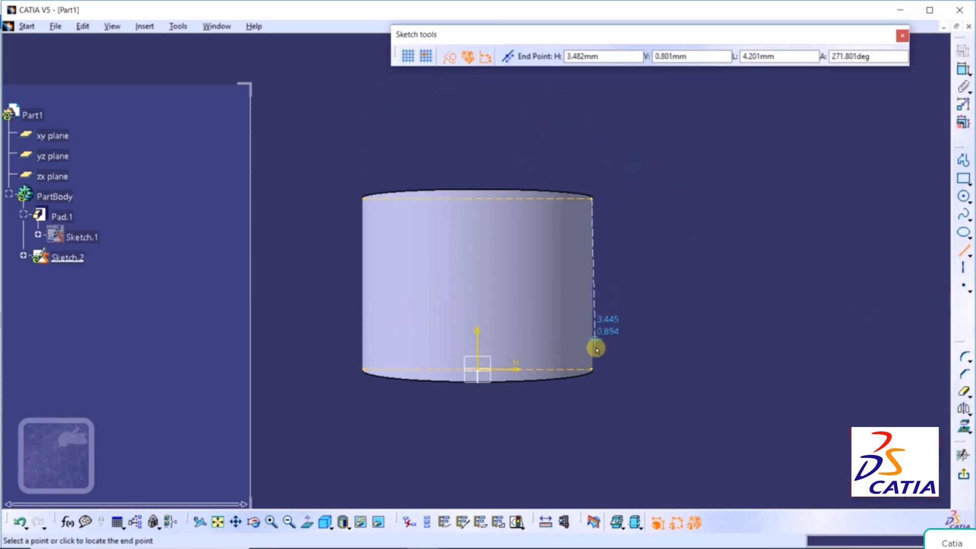
pyautogui.click(590, 368)
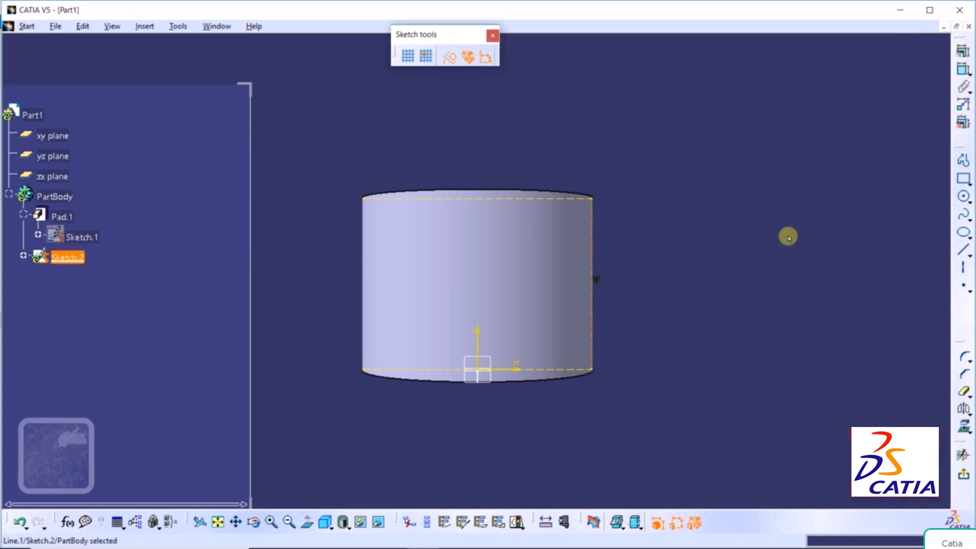
pyautogui.click(447, 60)
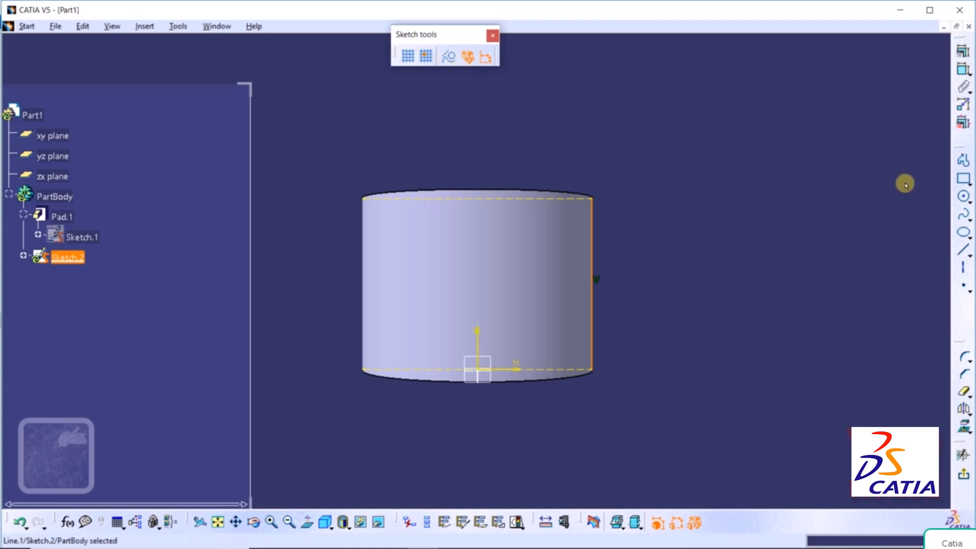
# Sketch a narrow upright rectangle inside the cylinder with its outer side on the vertical line, and exit the sketch.
pyautogui.click(964, 181)
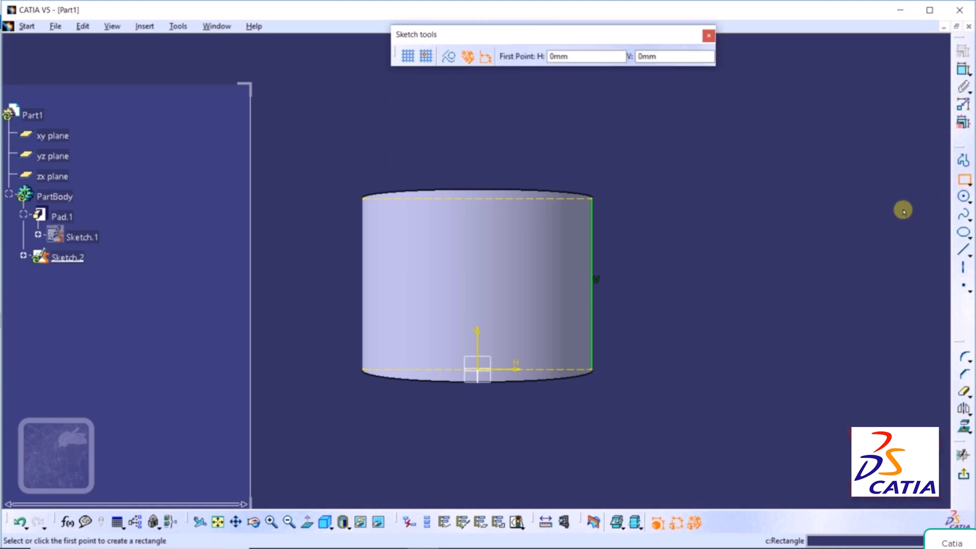
pyautogui.click(593, 237)
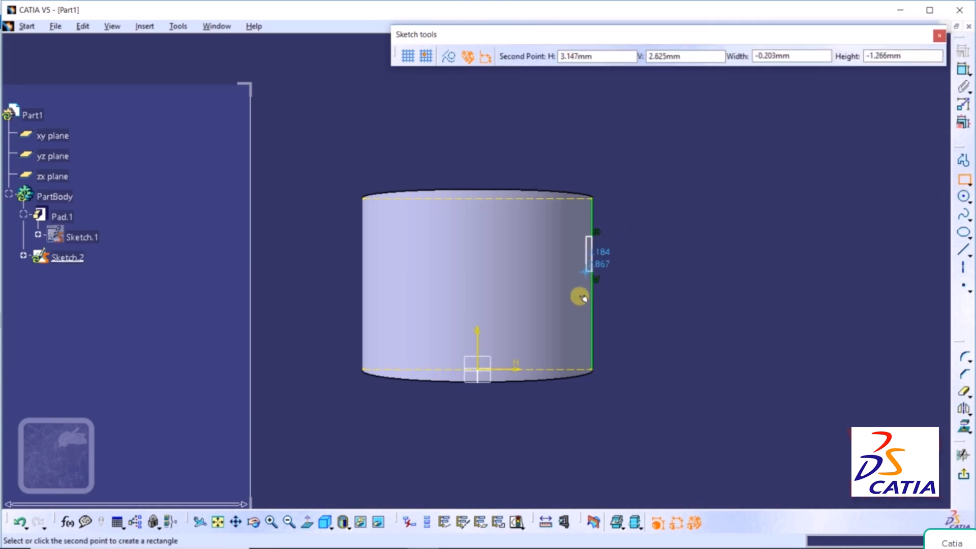
pyautogui.click(557, 319)
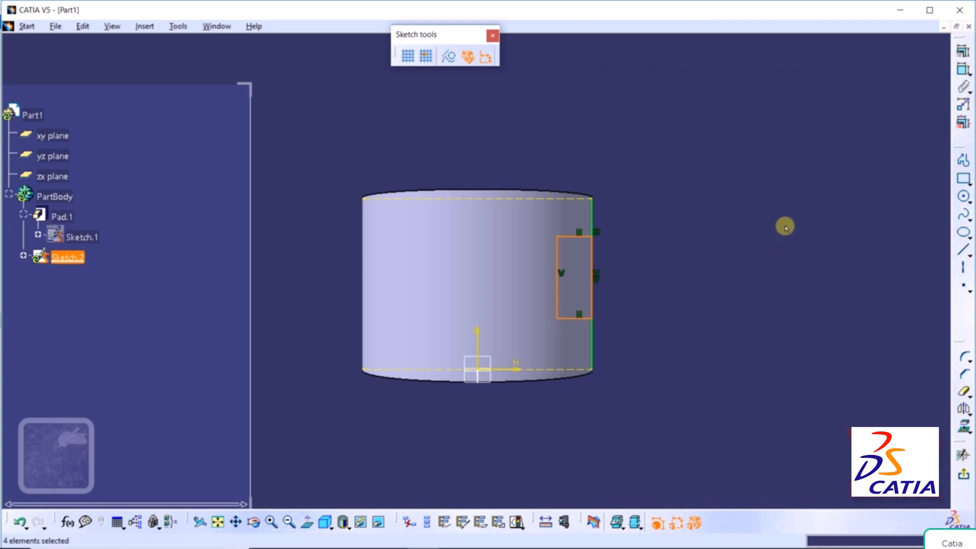
pyautogui.click(962, 475)
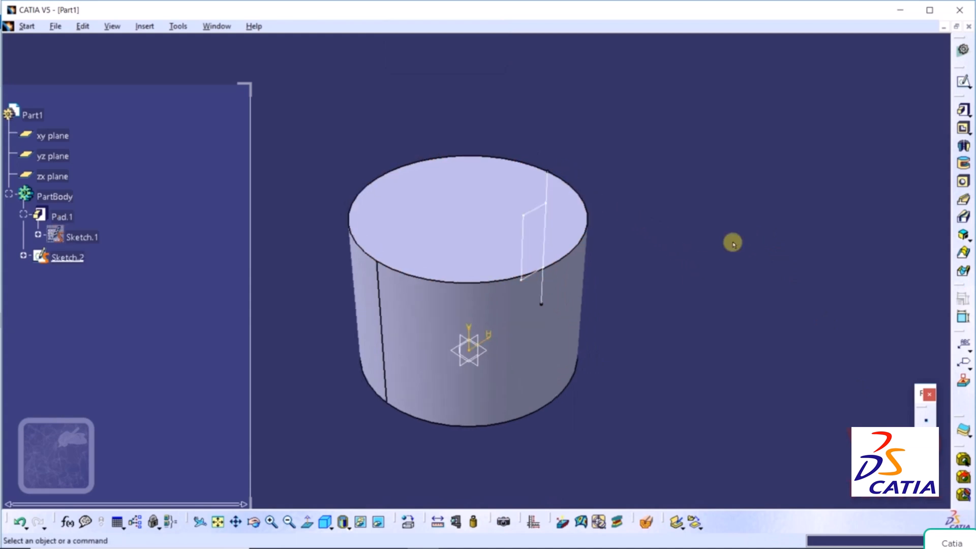
# Reopen the rectangle's sketch, convert the long vertical line to a construction element and exit the sketch.
pyautogui.moveTo(734, 242)
pyautogui.mouseDown(button='middle')
pyautogui.moveTo(667, 280)
pyautogui.moveTo(383, 359)
pyautogui.moveTo(183, 294)
pyautogui.mouseUp(button='middle')
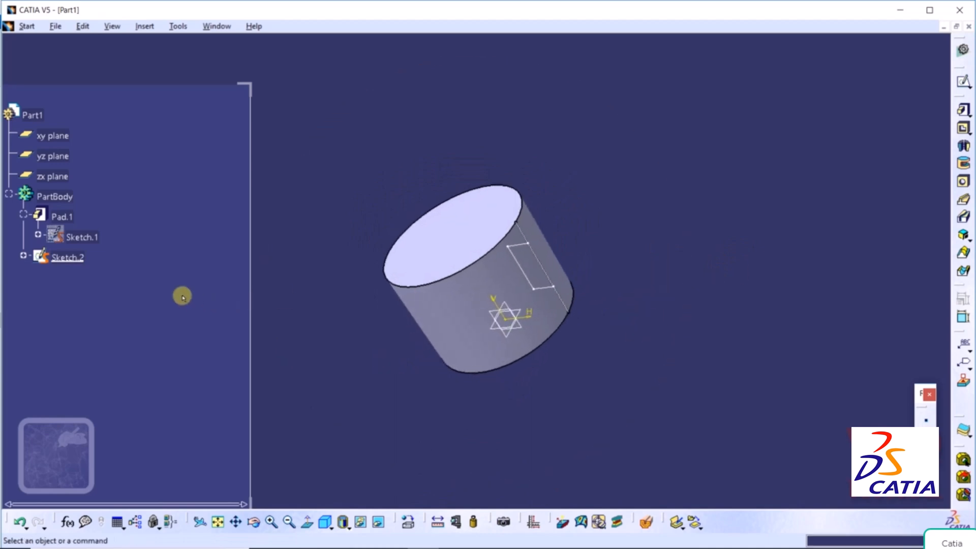
pyautogui.doubleClick(49, 258)
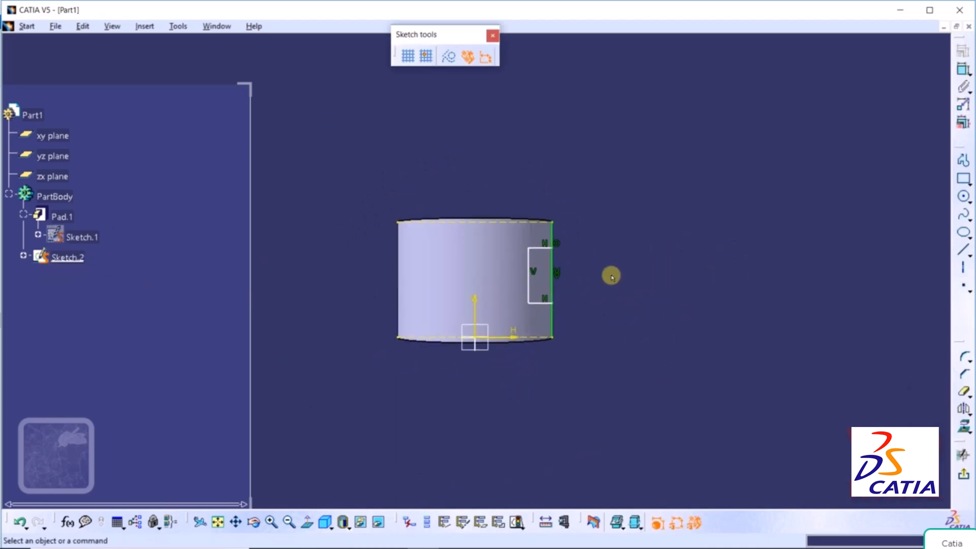
pyautogui.click(556, 236)
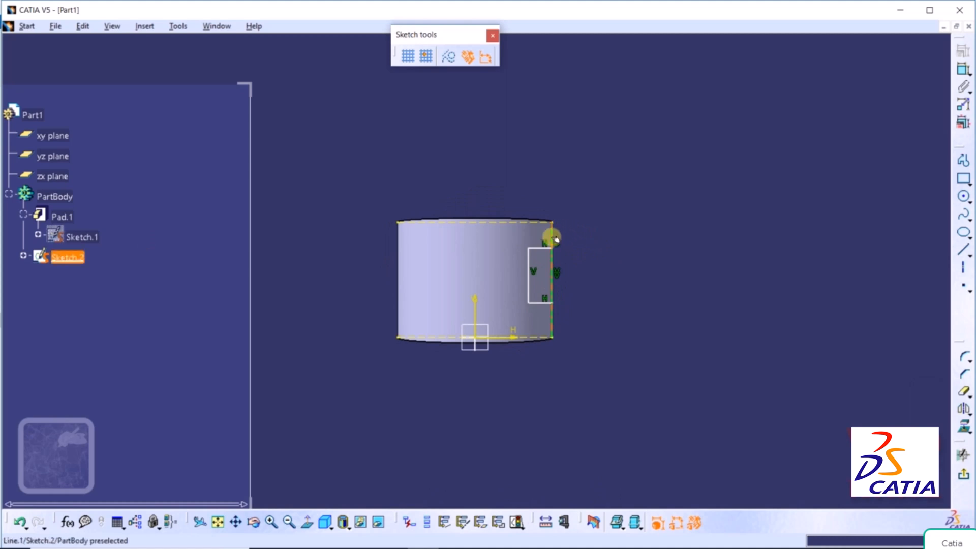
pyautogui.click(449, 59)
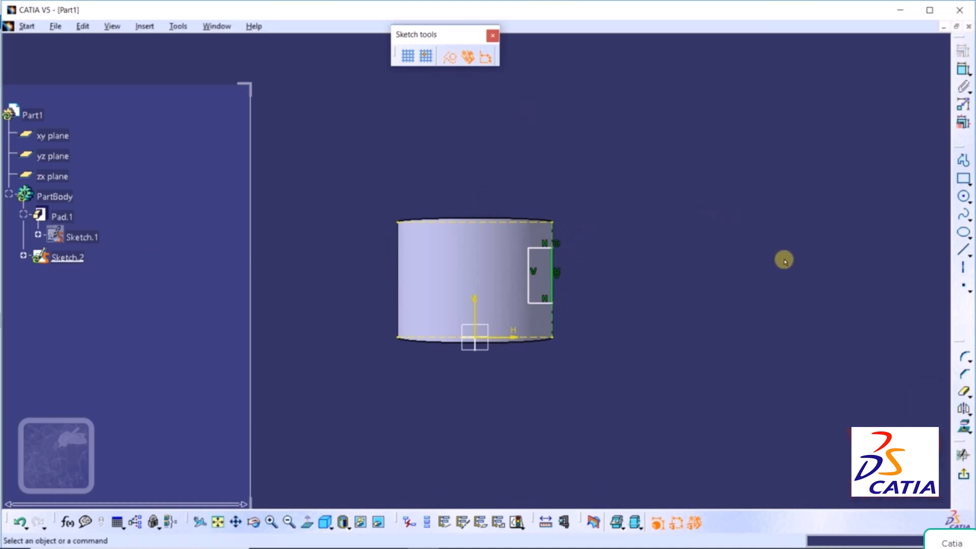
pyautogui.click(965, 477)
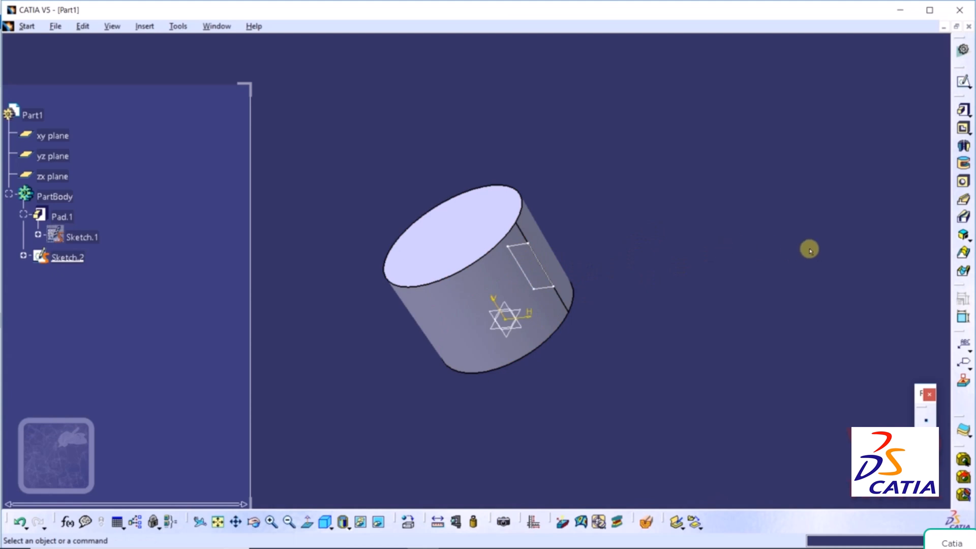
# Create a 360-degree groove from the rectangle sketch around the cylinder's own axis and deselect it.
pyautogui.click(962, 165)
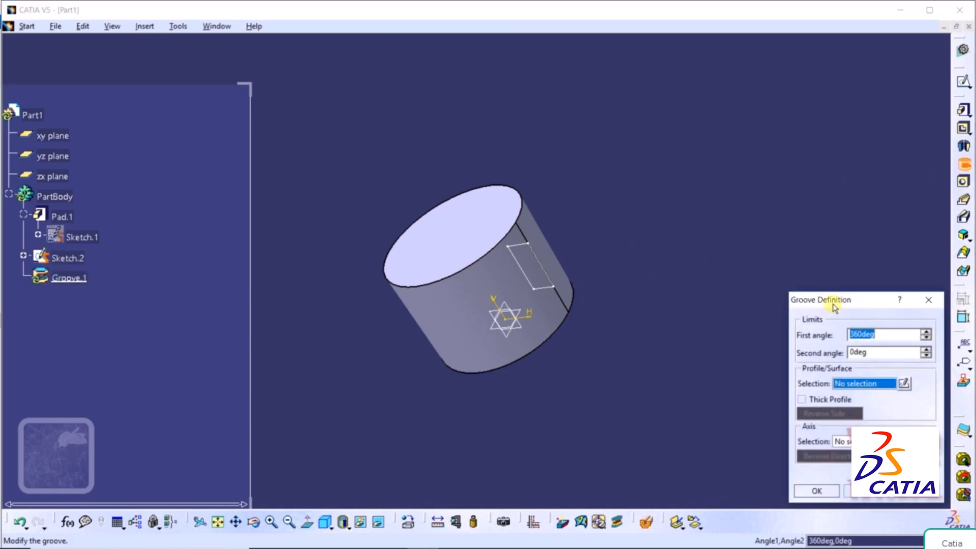
pyautogui.moveTo(833, 305); pyautogui.dragTo(794, 78)
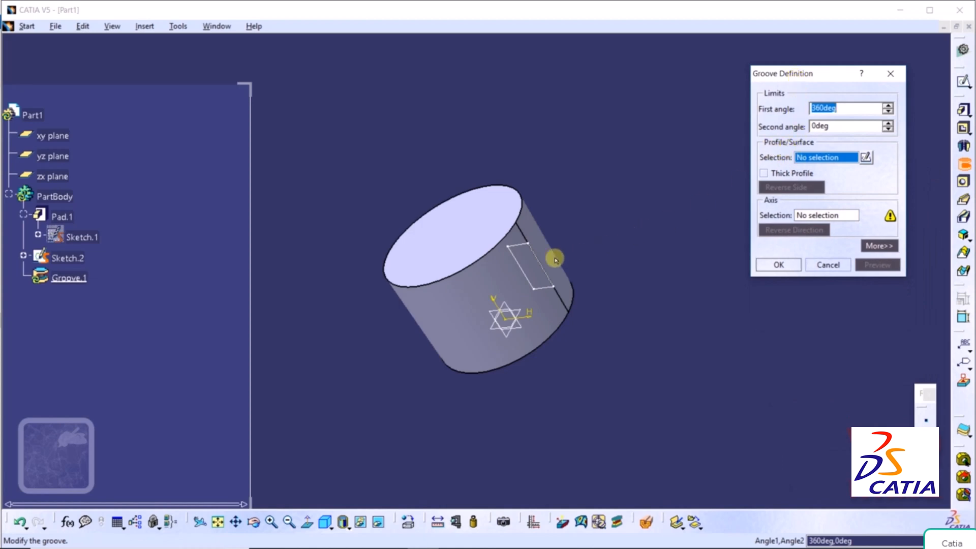
pyautogui.click(517, 263)
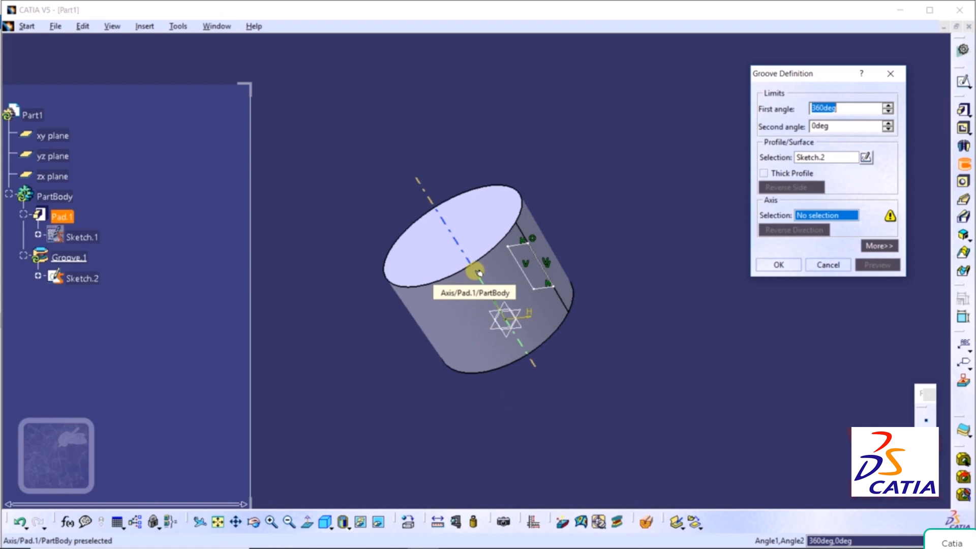
pyautogui.click(478, 273)
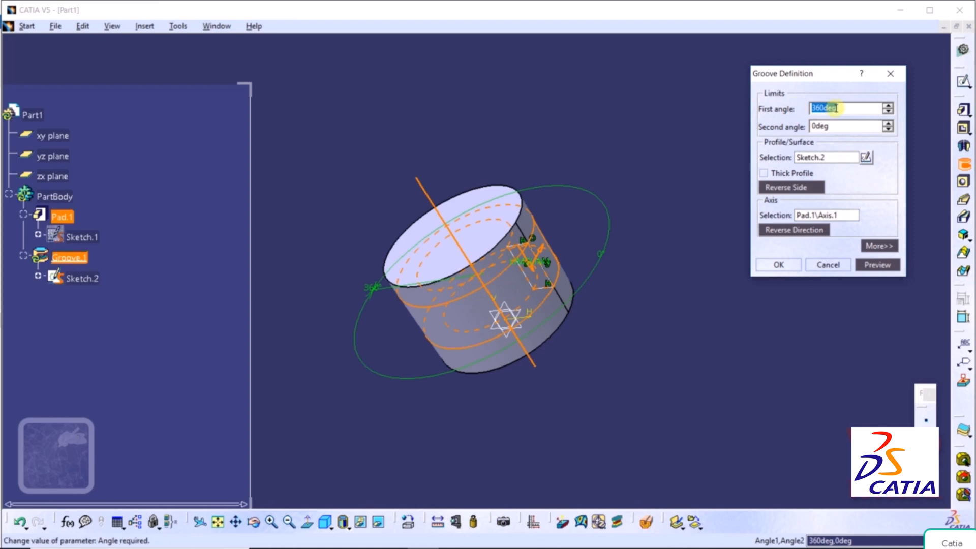
pyautogui.click(869, 265)
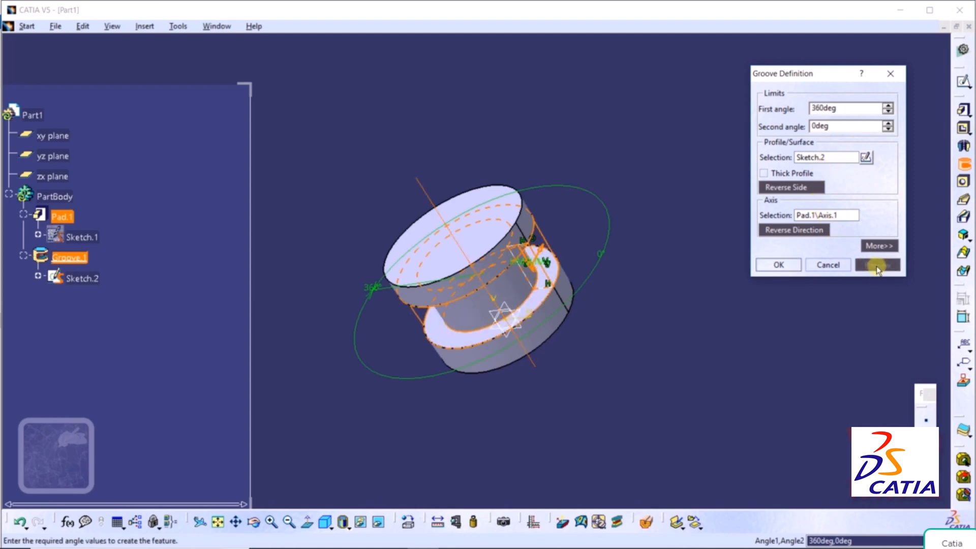
pyautogui.click(781, 266)
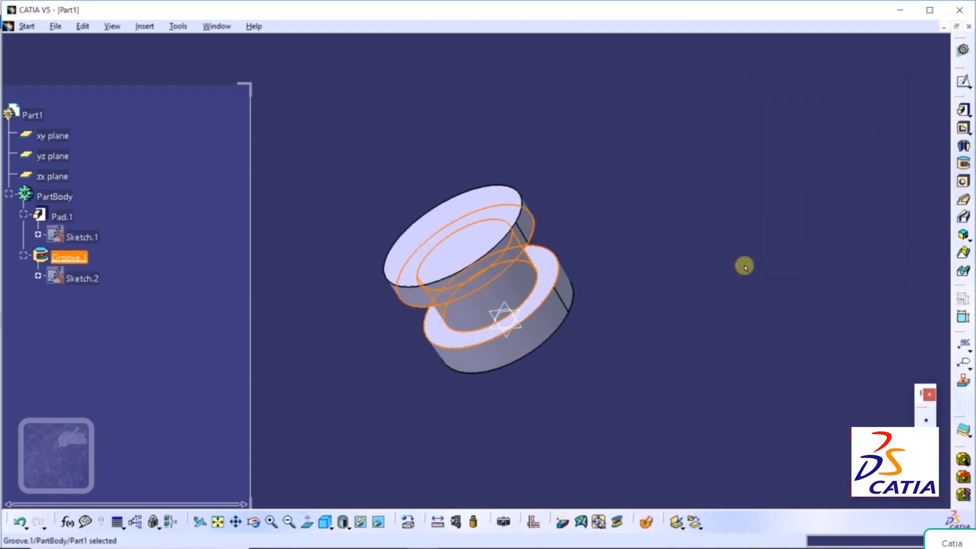
pyautogui.moveTo(744, 265); pyautogui.dragTo(577, 200, button='middle')
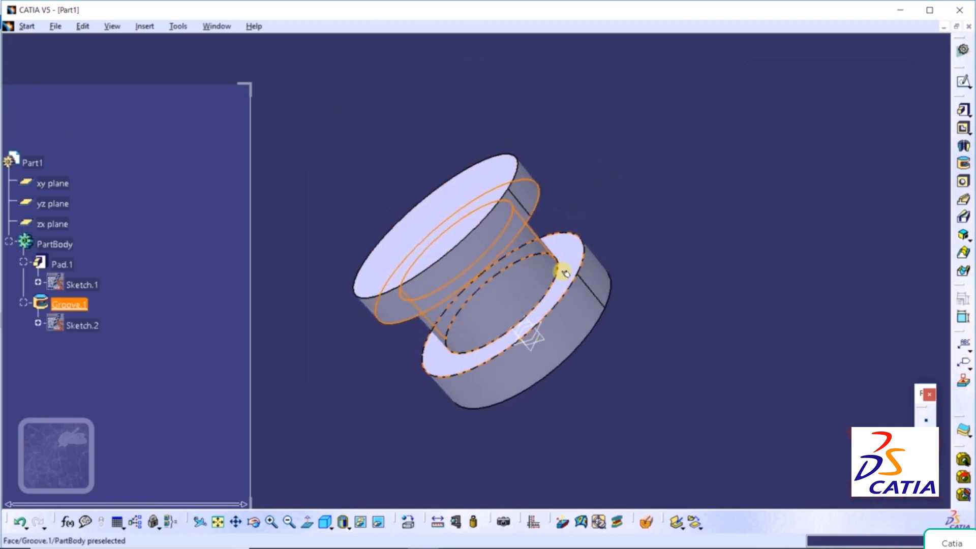
pyautogui.click(763, 238)
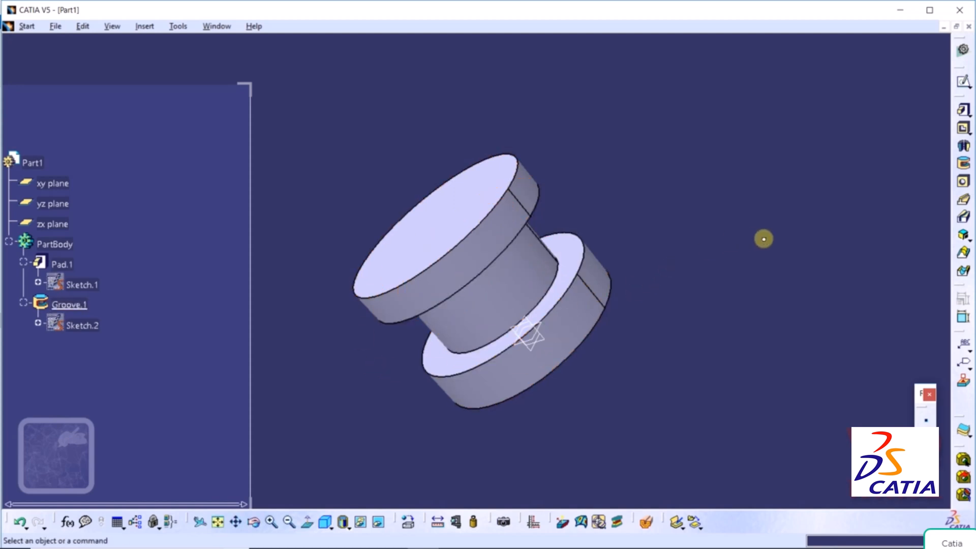
# Edit the groove so its first angle is 180 degrees and apply the change.
pyautogui.doubleClick(69, 305)
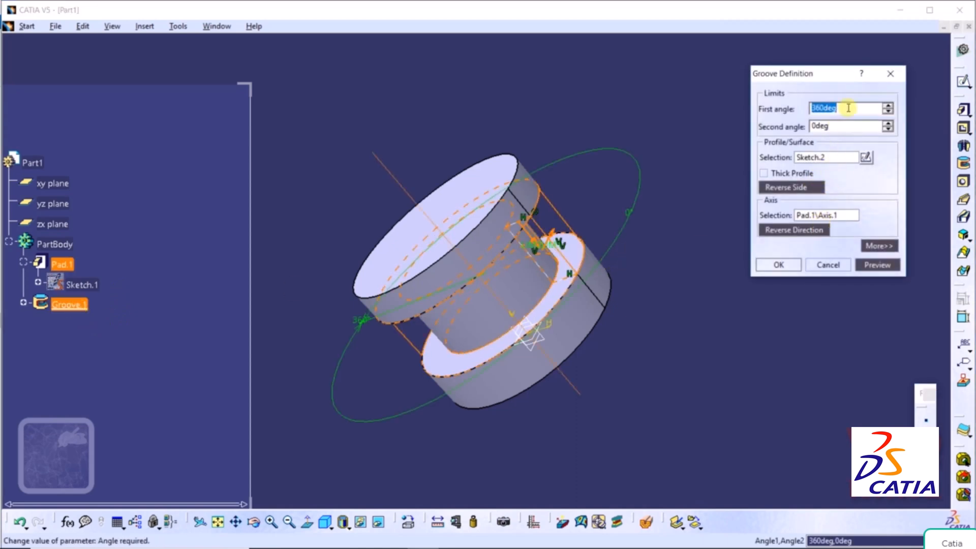
pyautogui.write('180')
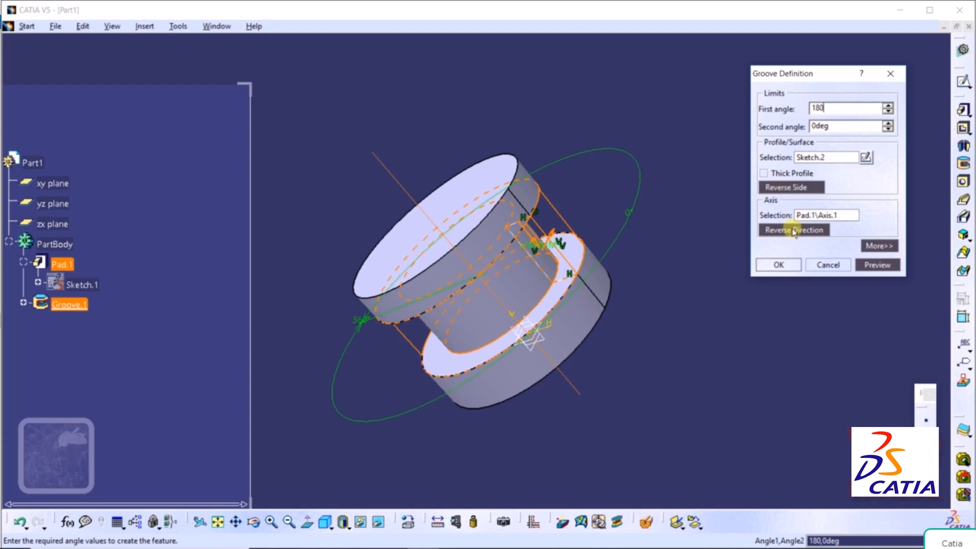
pyautogui.click(780, 265)
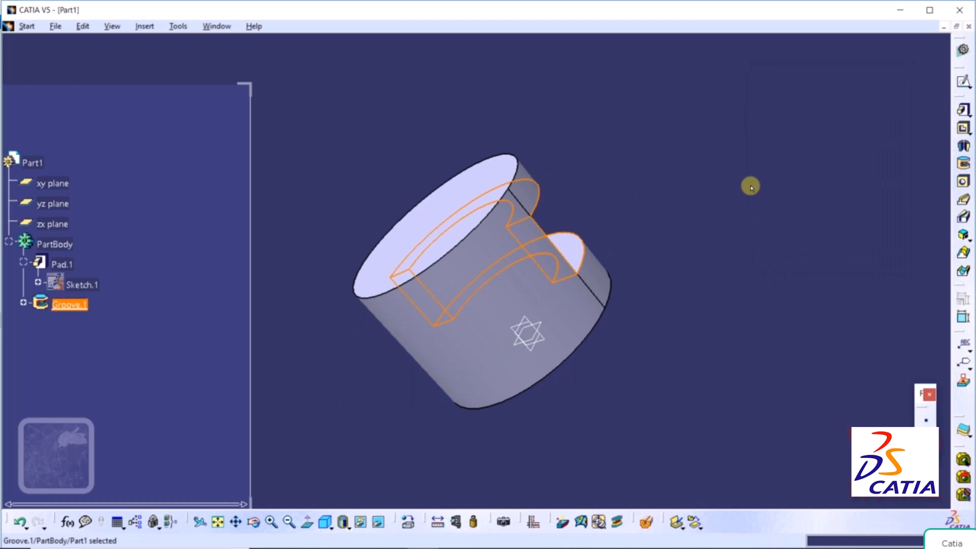
pyautogui.moveTo(786, 198); pyautogui.dragTo(512, 279, button='middle')
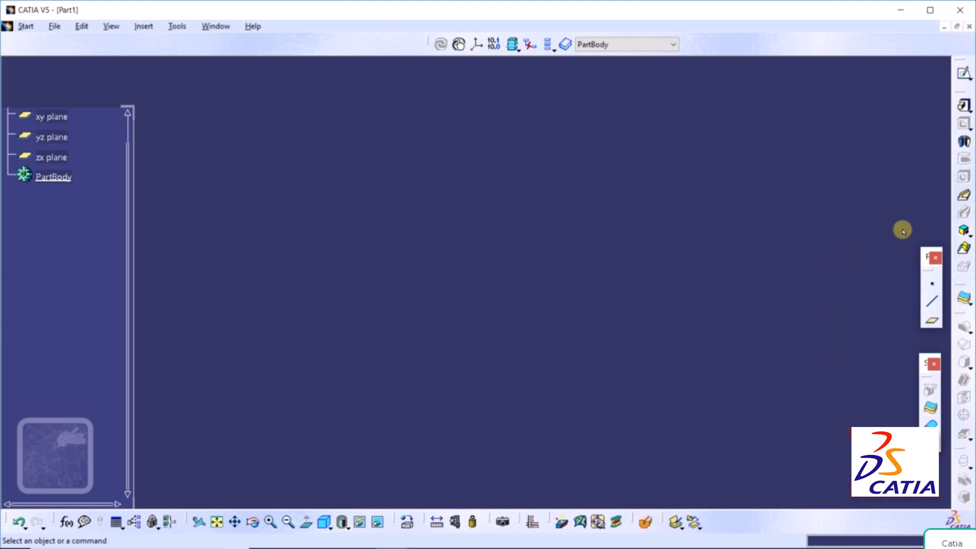
pyautogui.click(969, 110)
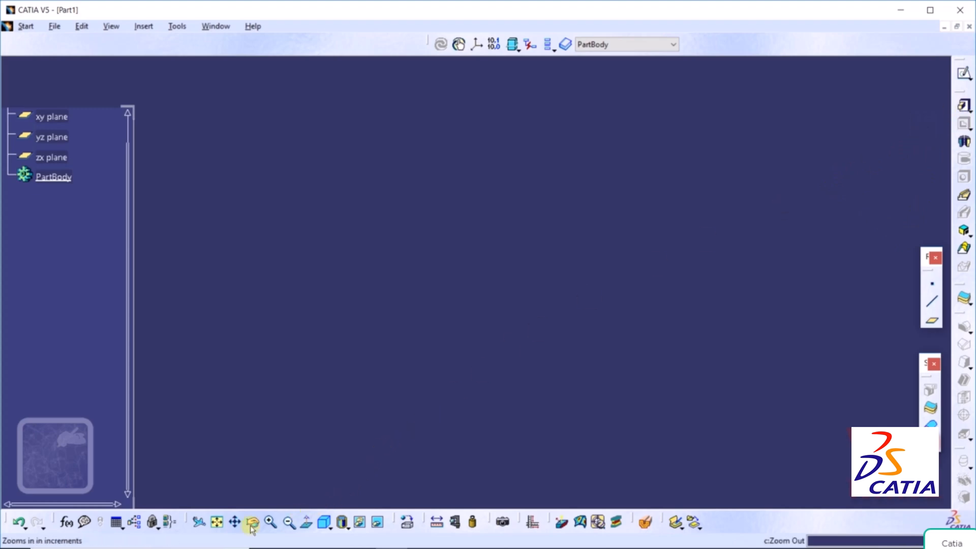
# Start a pad and sketch its profile on the xy plane as a wide rectangle centred on the origin, and exit the sketch.
pyautogui.click(216, 522)
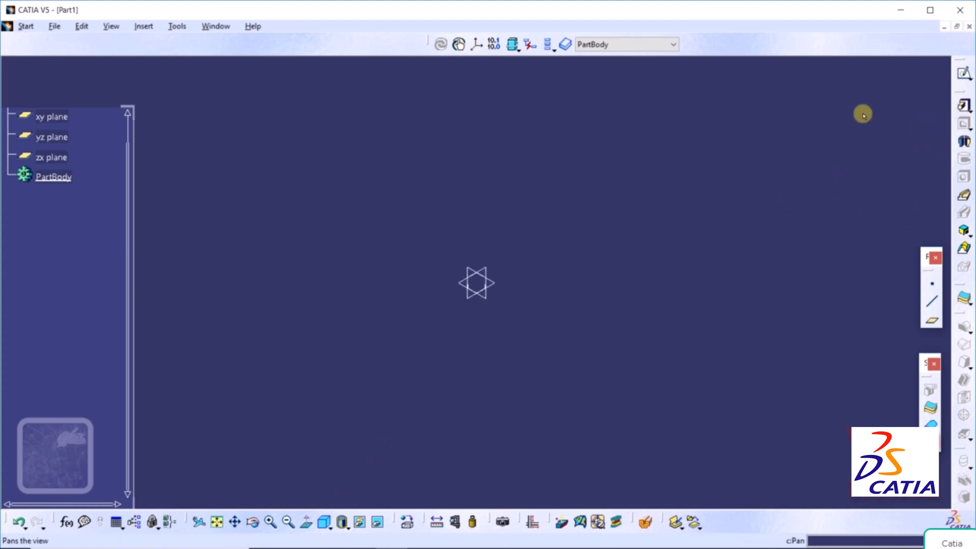
pyautogui.click(969, 110)
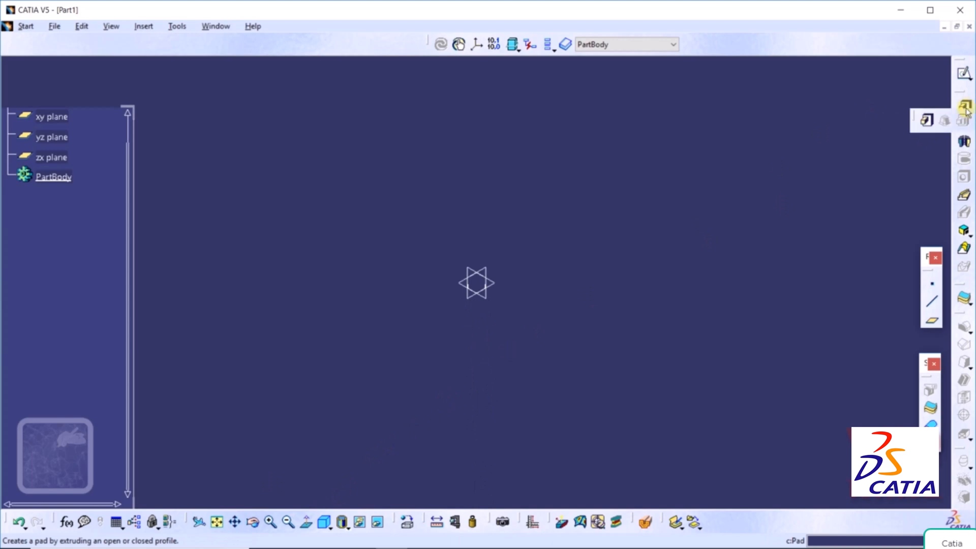
pyautogui.click(929, 122)
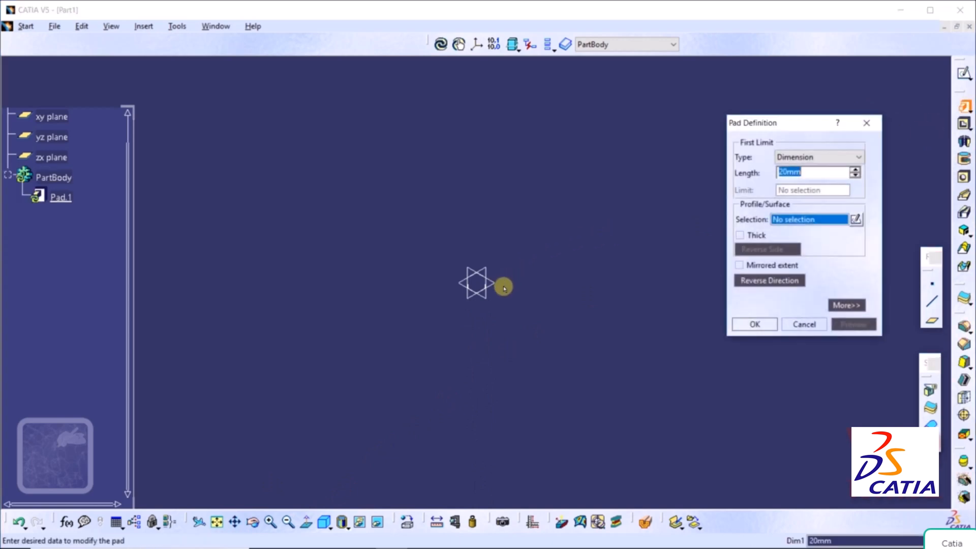
pyautogui.click(855, 220)
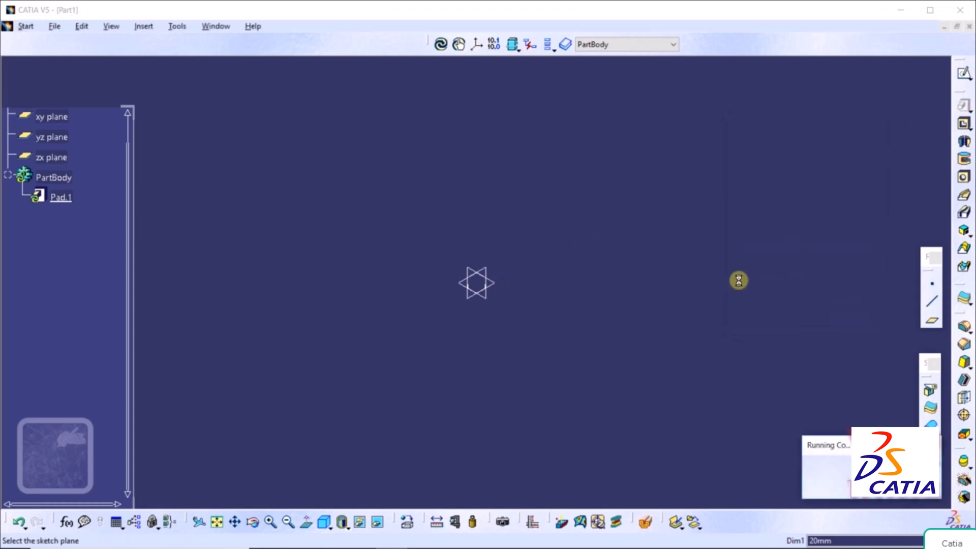
pyautogui.click(496, 286)
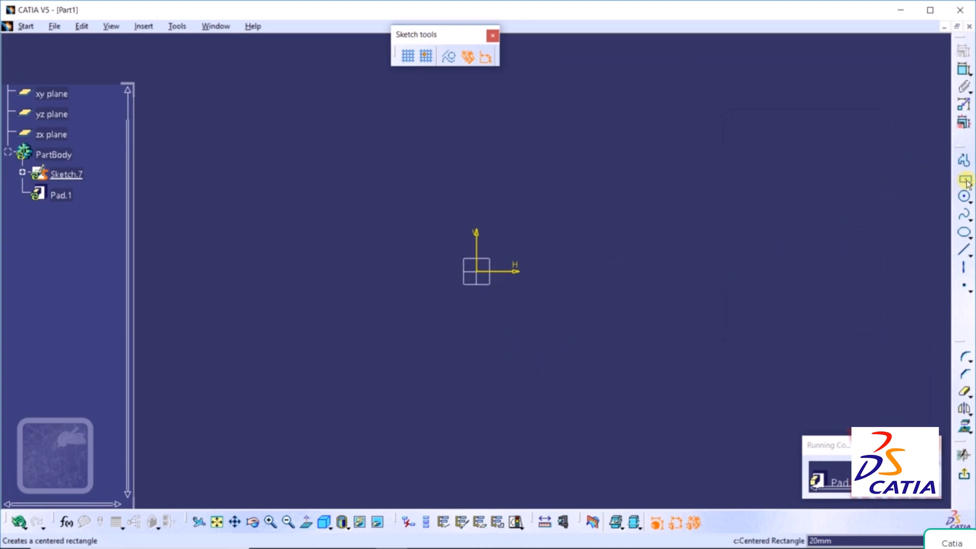
pyautogui.click(969, 183)
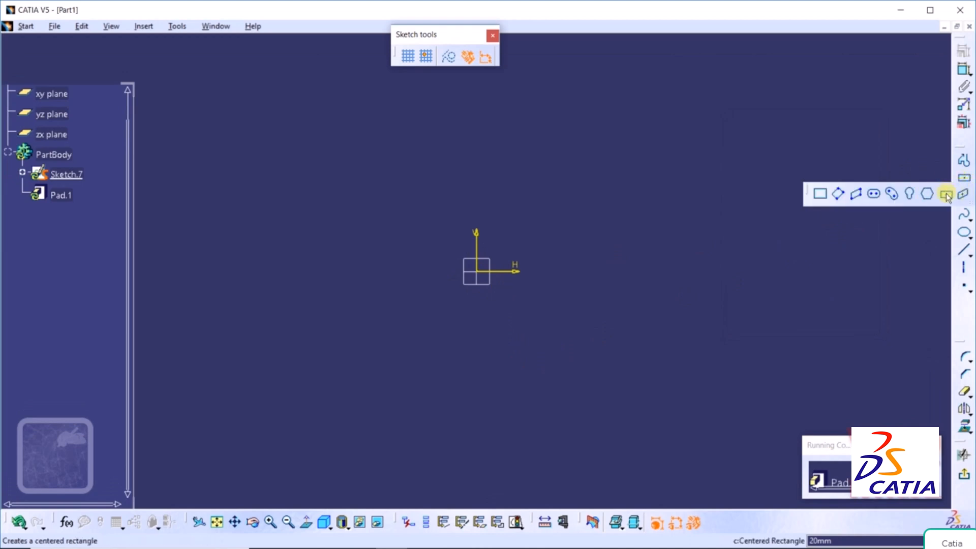
pyautogui.click(946, 195)
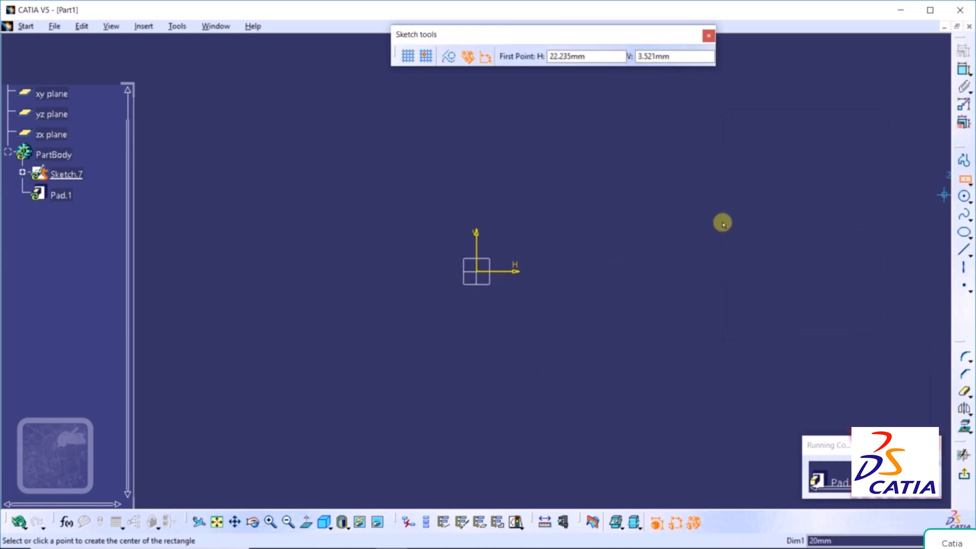
pyautogui.click(476, 271)
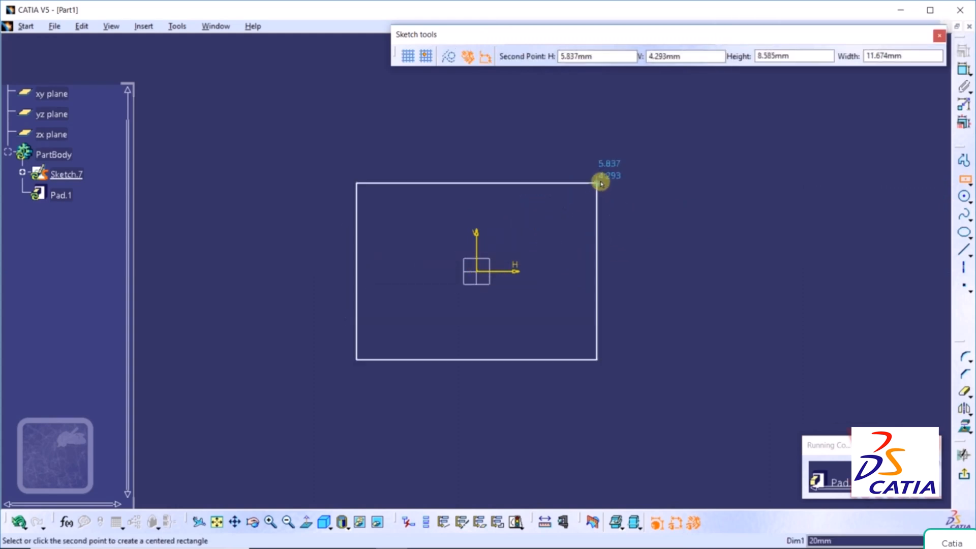
pyautogui.click(619, 176)
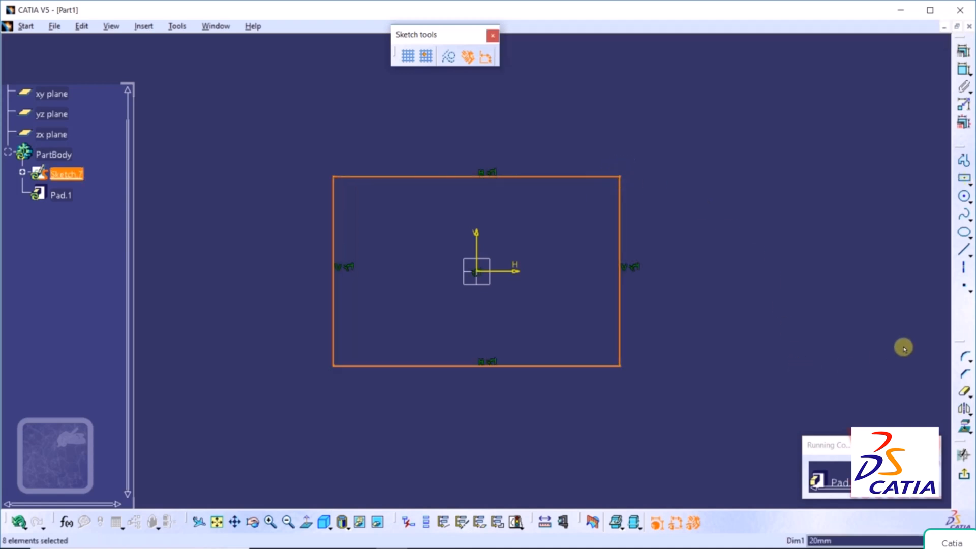
pyautogui.click(964, 477)
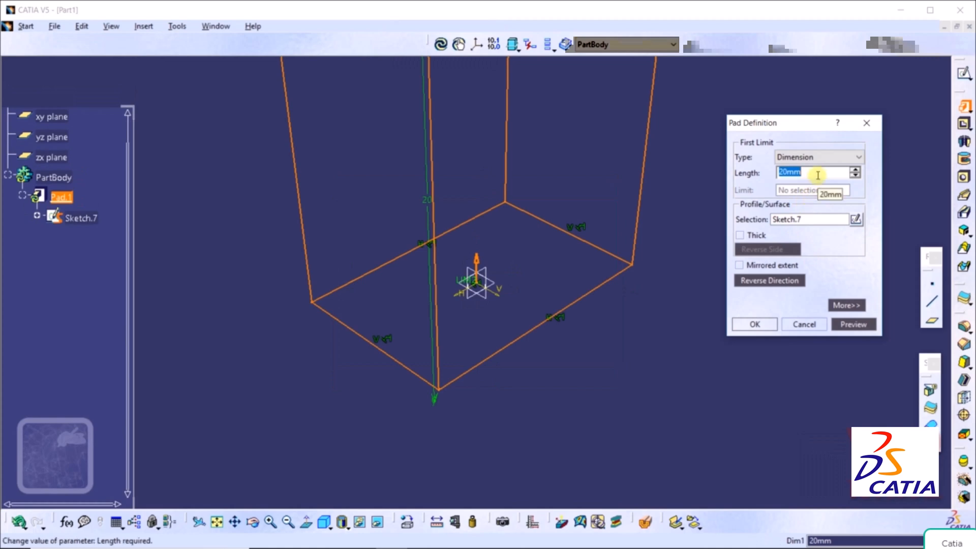
# Set the pad's length to 2 mm, preview it and create the pad.
pyautogui.write('2')
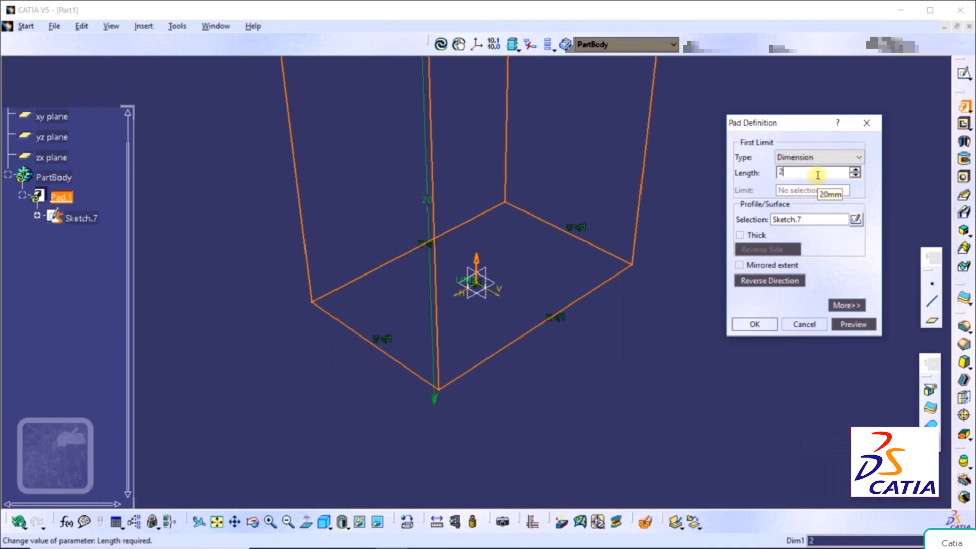
pyautogui.click(854, 324)
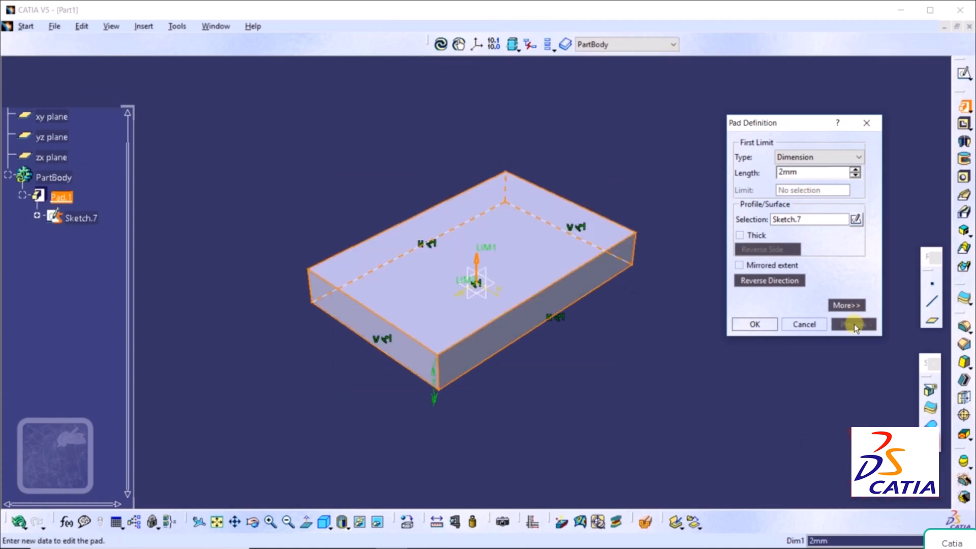
pyautogui.click(753, 325)
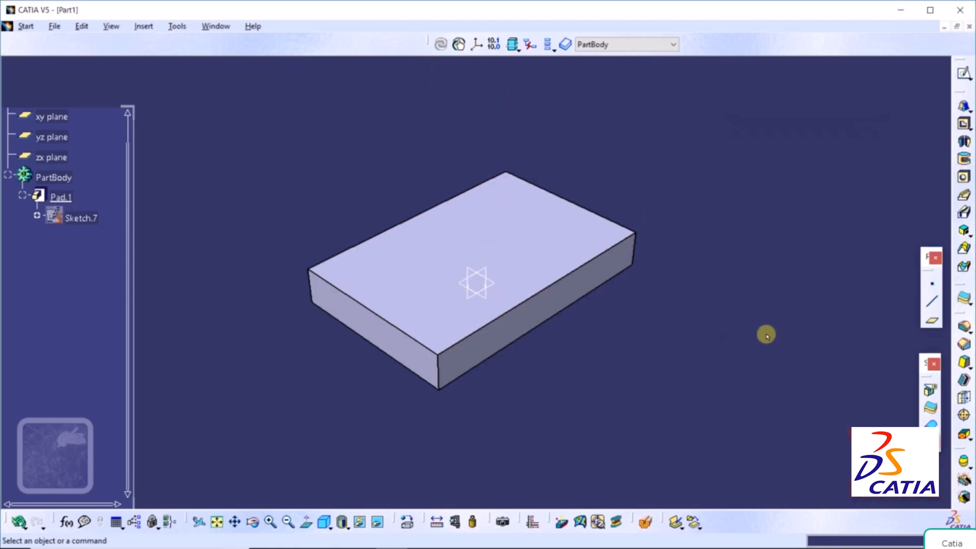
# Sketch a rectangle about 5.6 mm by 3.2 mm on the block's top face, around the origin, and exit the sketch.
pyautogui.click(963, 75)
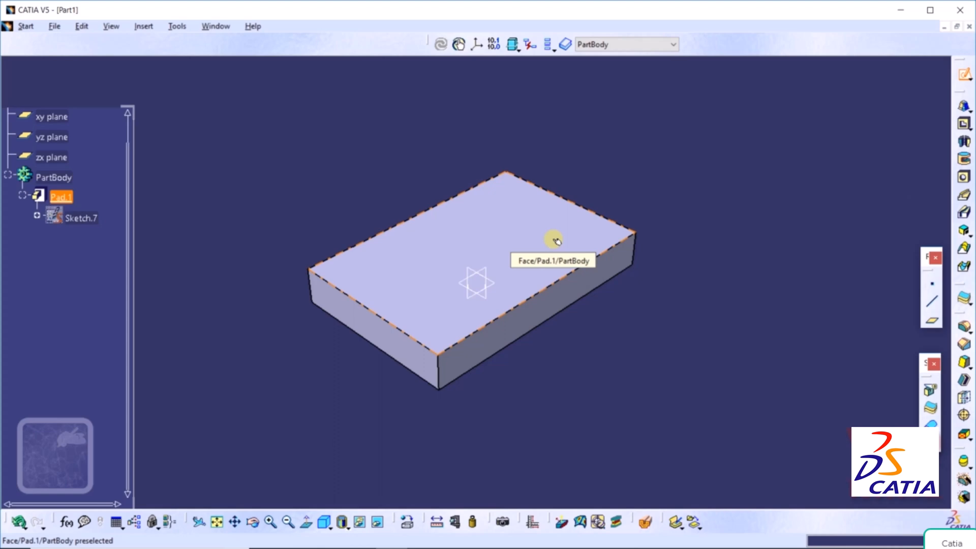
pyautogui.click(556, 241)
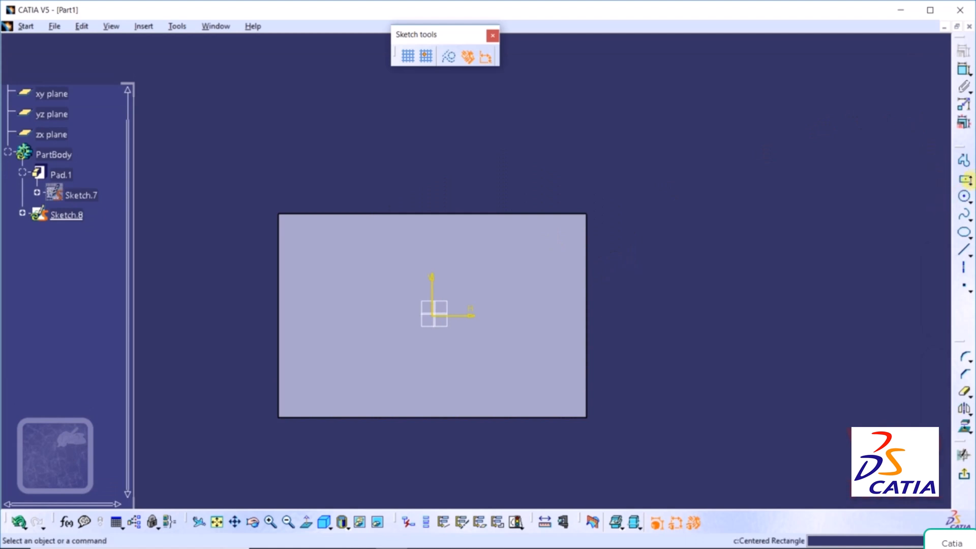
pyautogui.click(968, 181)
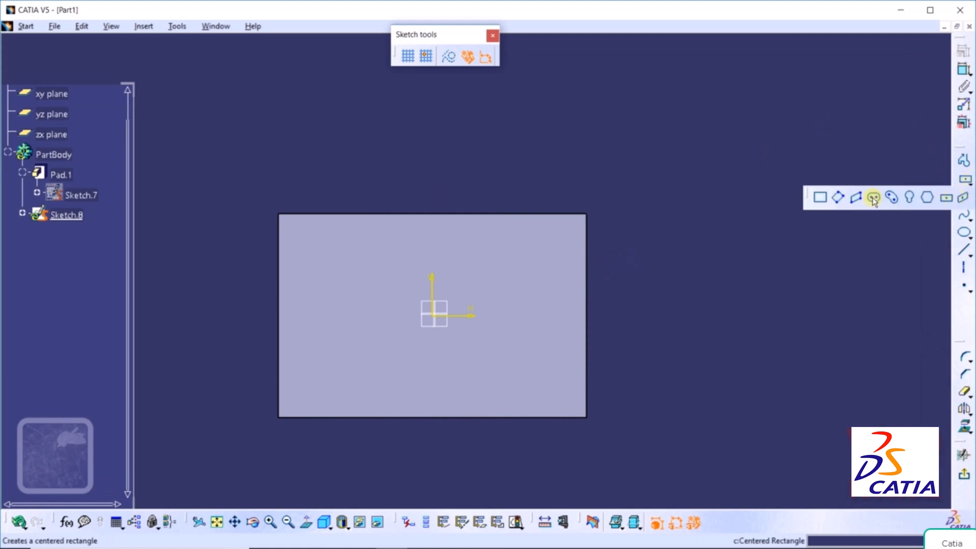
pyautogui.click(819, 199)
pyautogui.click(354, 292)
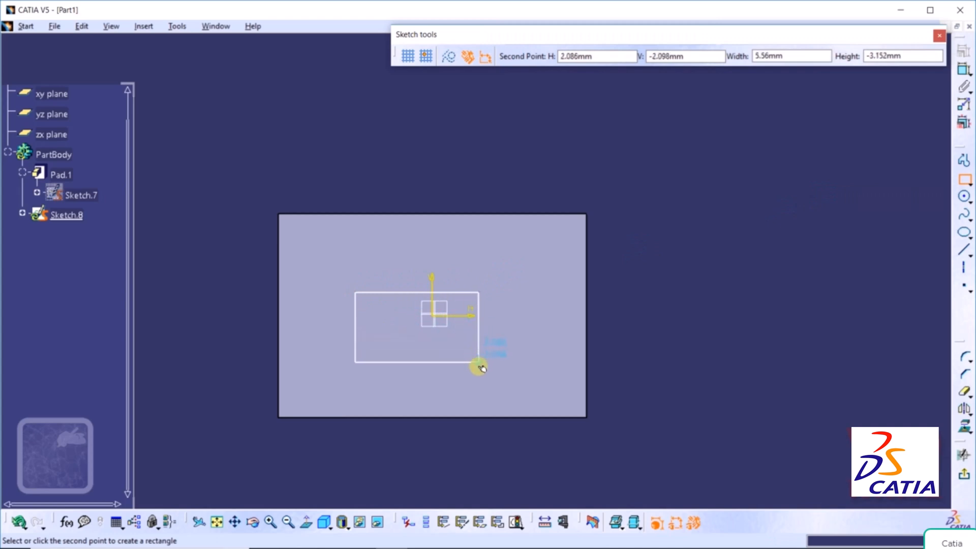
pyautogui.click(479, 364)
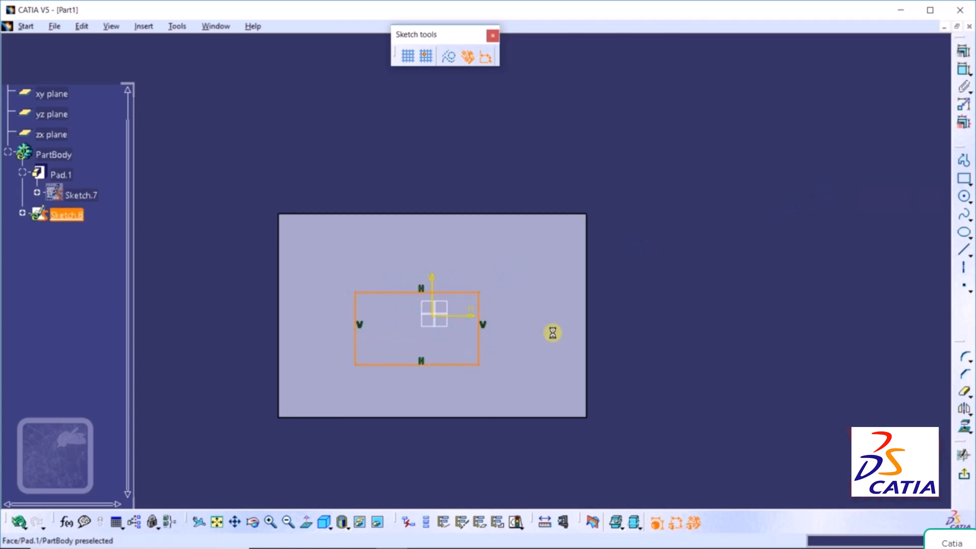
pyautogui.click(964, 479)
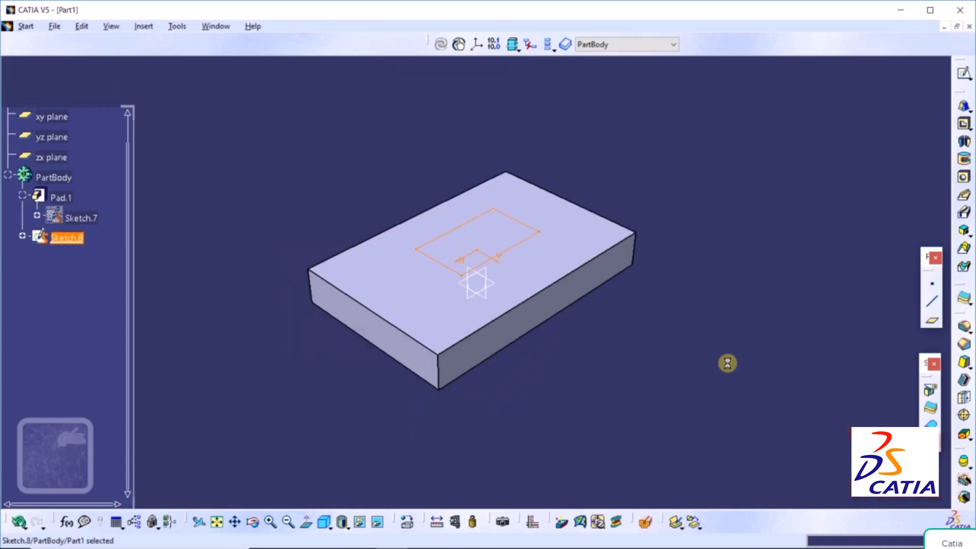
# Start a drafted filleted pad from the small rectangle with a 4 mm length and the block's top face as second limit.
pyautogui.click(970, 113)
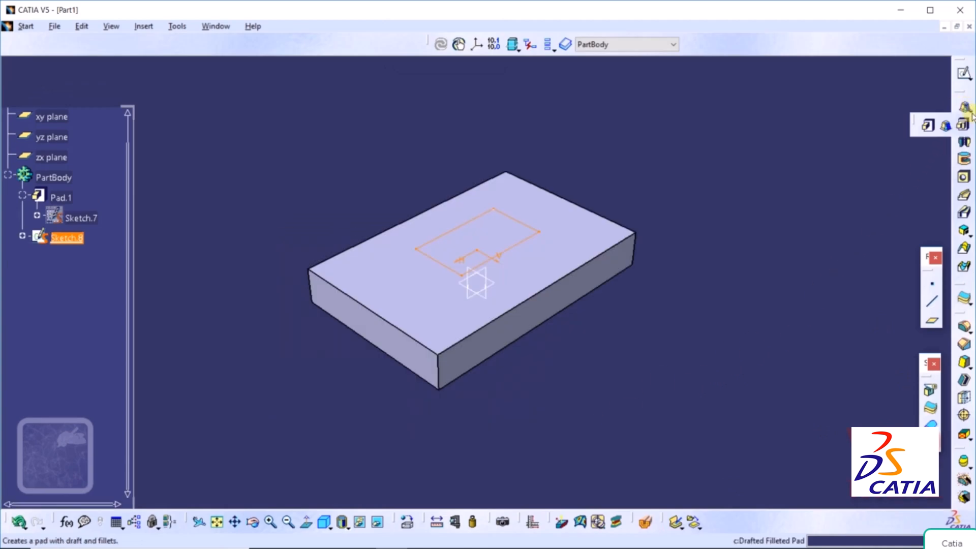
pyautogui.click(944, 125)
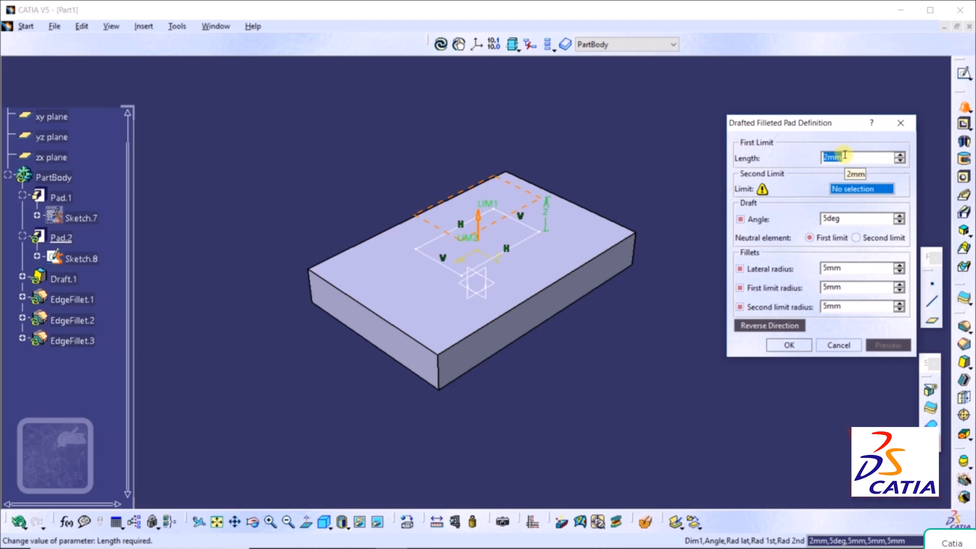
pyautogui.write('4')
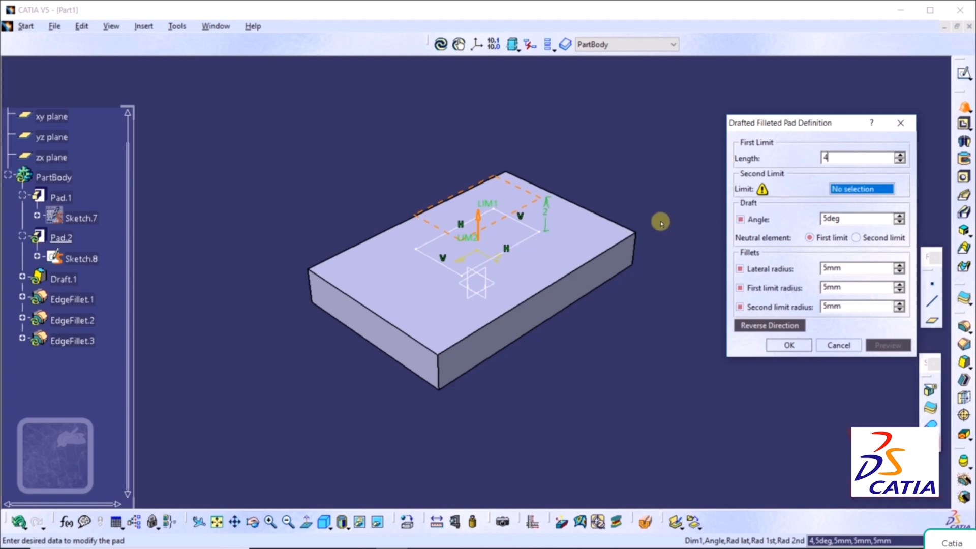
pyautogui.click(554, 265)
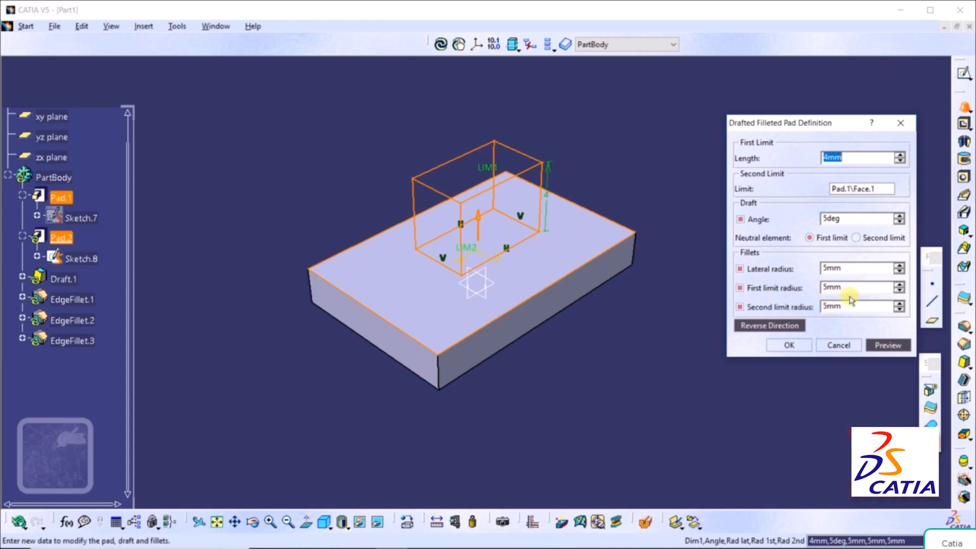
# Set the lateral, first limit and second limit fillet radii to 1 mm, create the drafted filleted pad and deselect it.
pyautogui.click(859, 268)
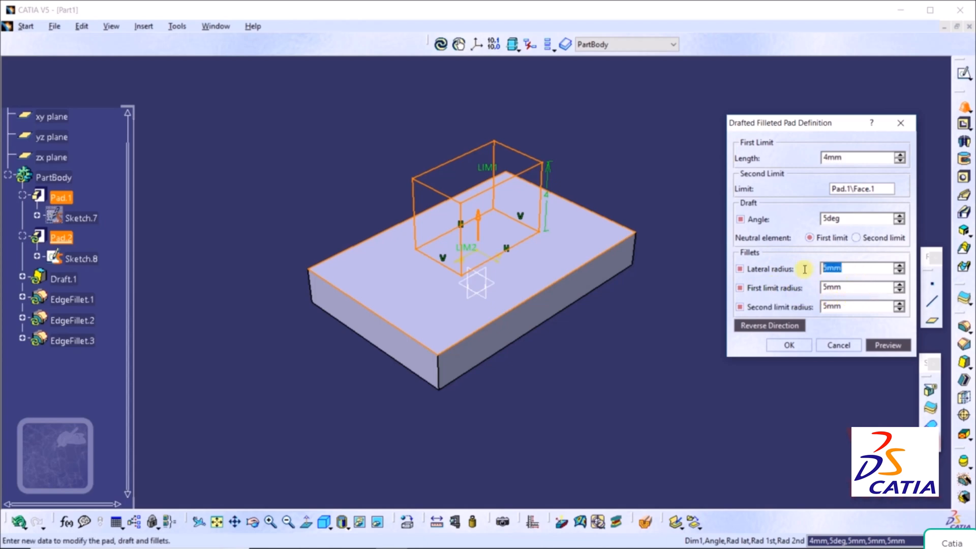
pyautogui.write('1')
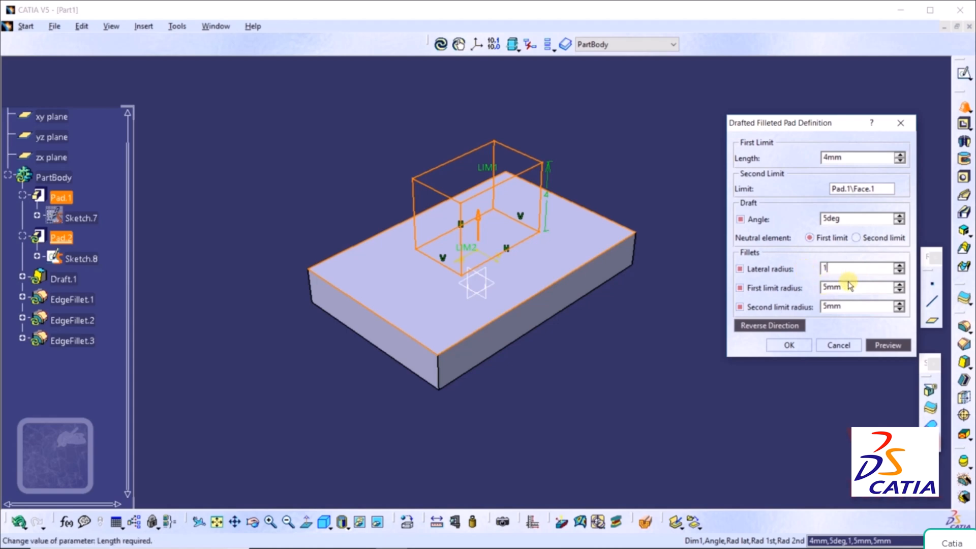
pyautogui.click(849, 286)
pyautogui.write('1')
pyautogui.click(849, 306)
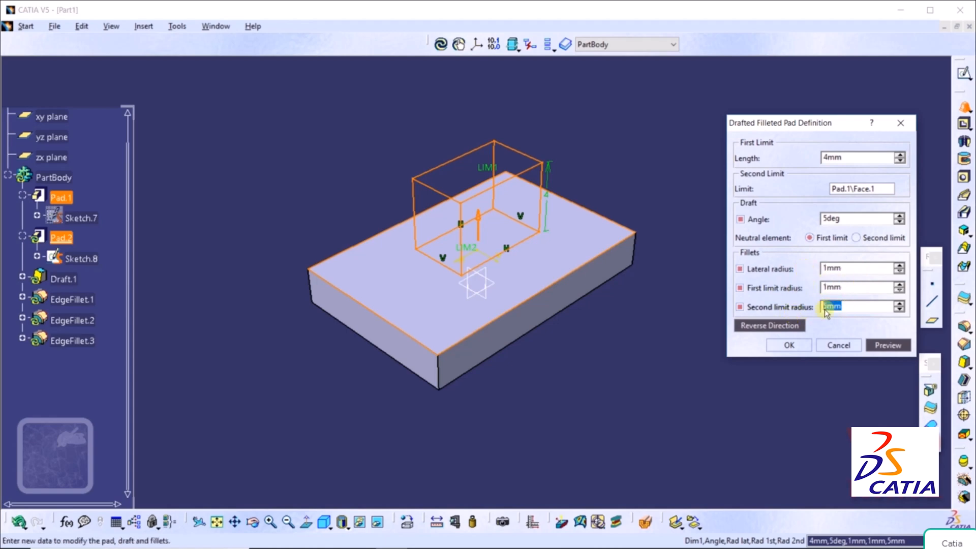
pyautogui.write('1')
pyautogui.click(892, 346)
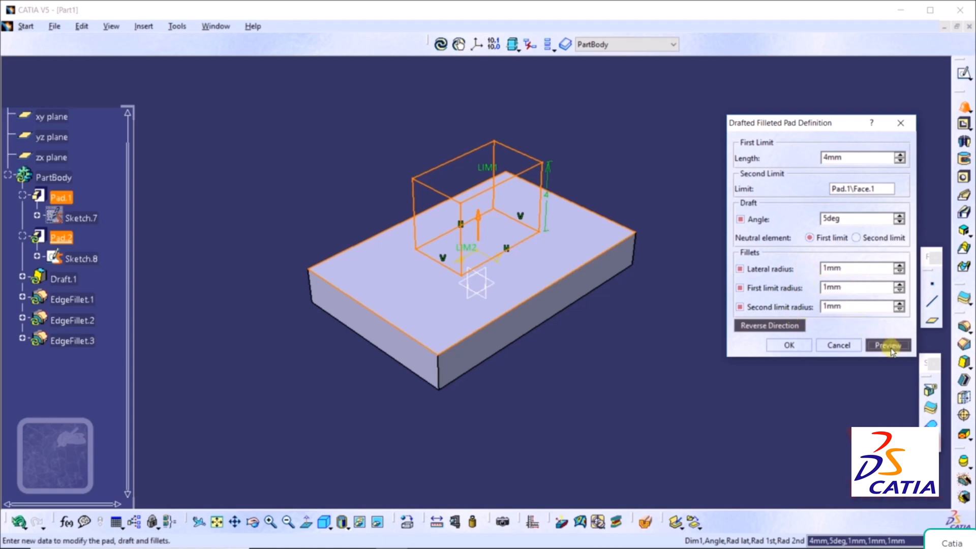
pyautogui.click(788, 346)
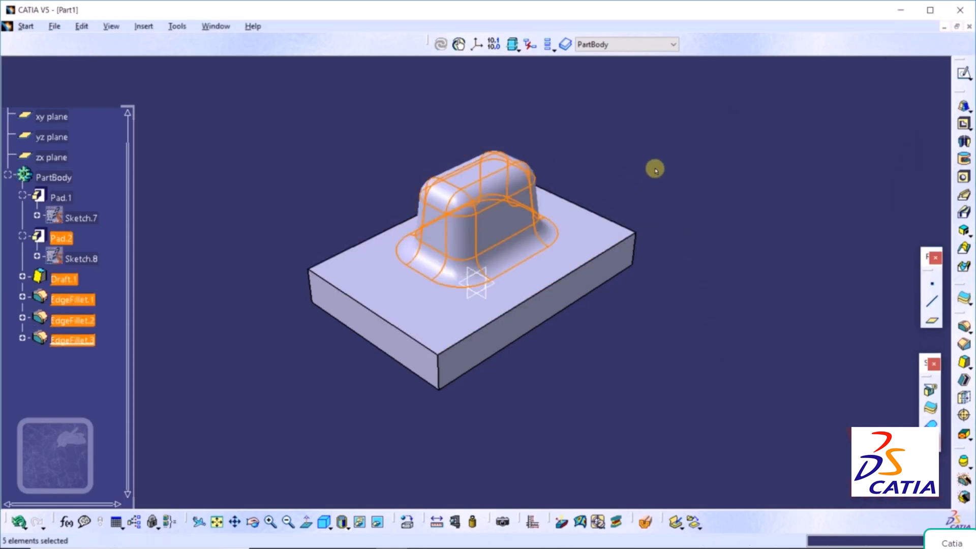
pyautogui.click(655, 169)
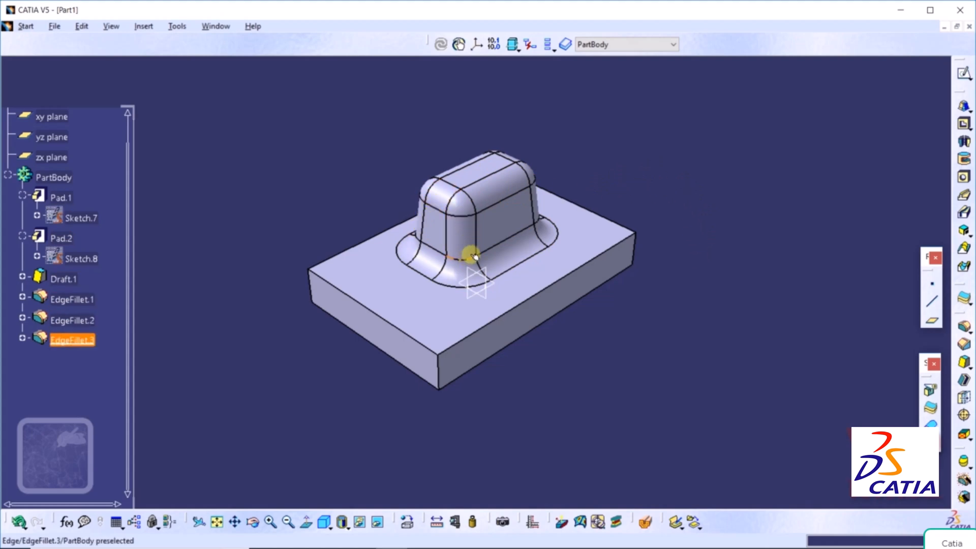
# Inspect the fillets and drafted sides of the raised boss and open the definition of its draft feature.
pyautogui.click(491, 196)
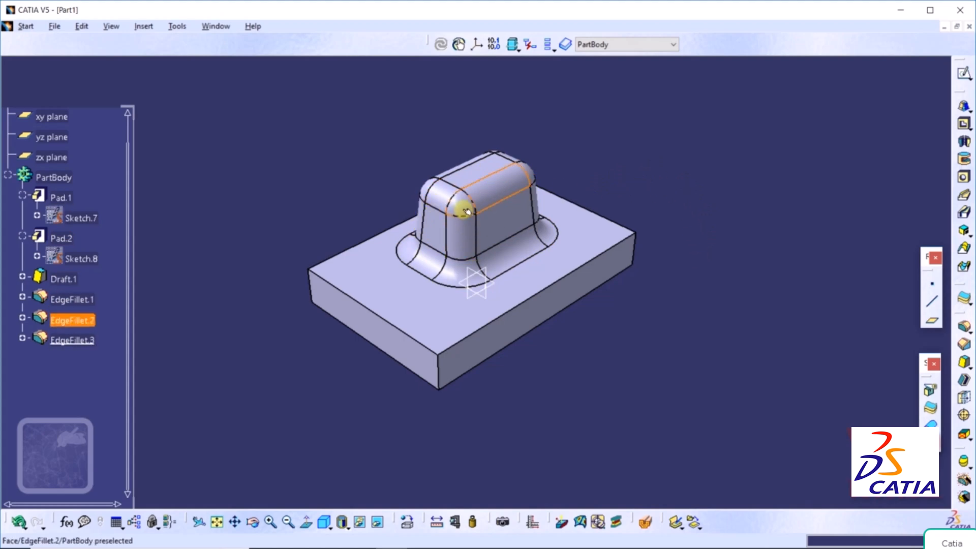
pyautogui.click(511, 252)
pyautogui.click(721, 204)
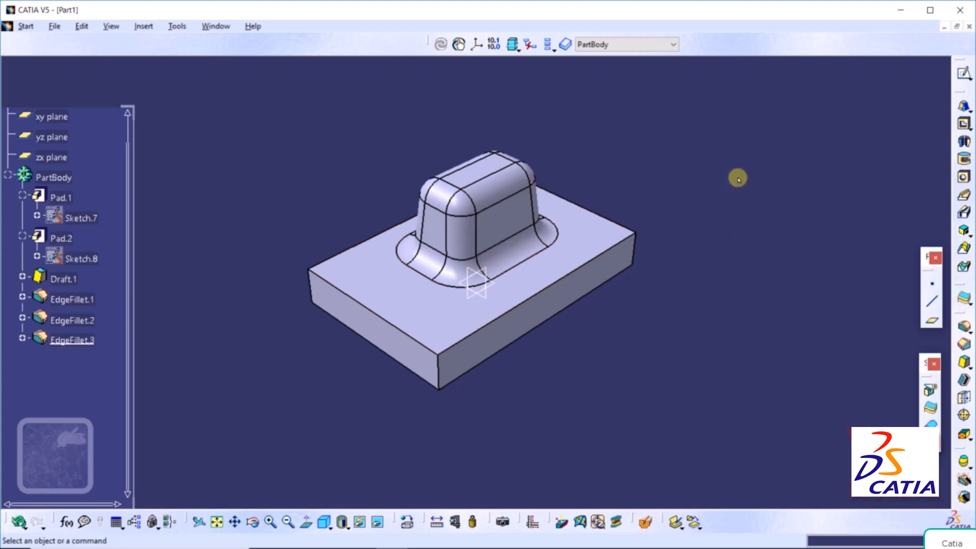
pyautogui.moveTo(737, 179); pyautogui.dragTo(573, 200, button='middle')
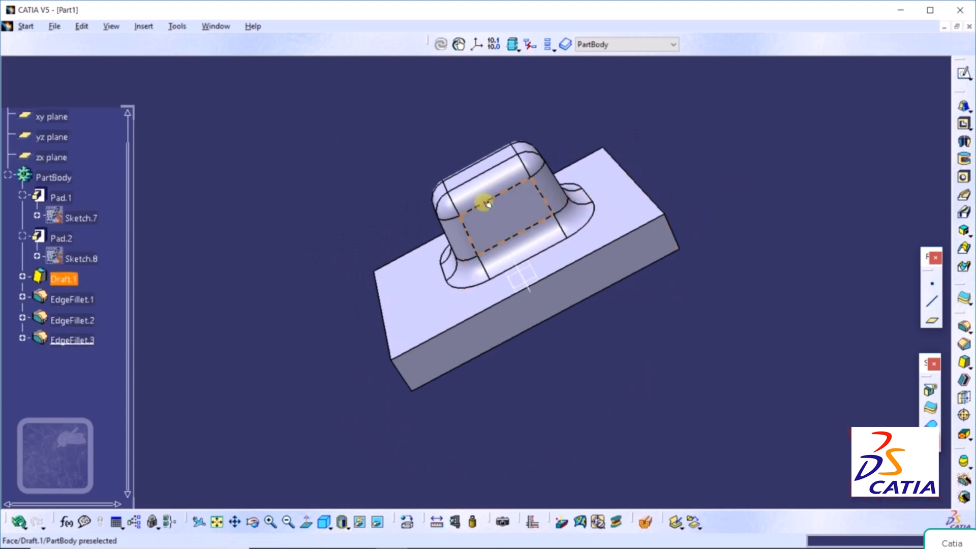
pyautogui.moveTo(739, 189); pyautogui.dragTo(732, 263, button='middle')
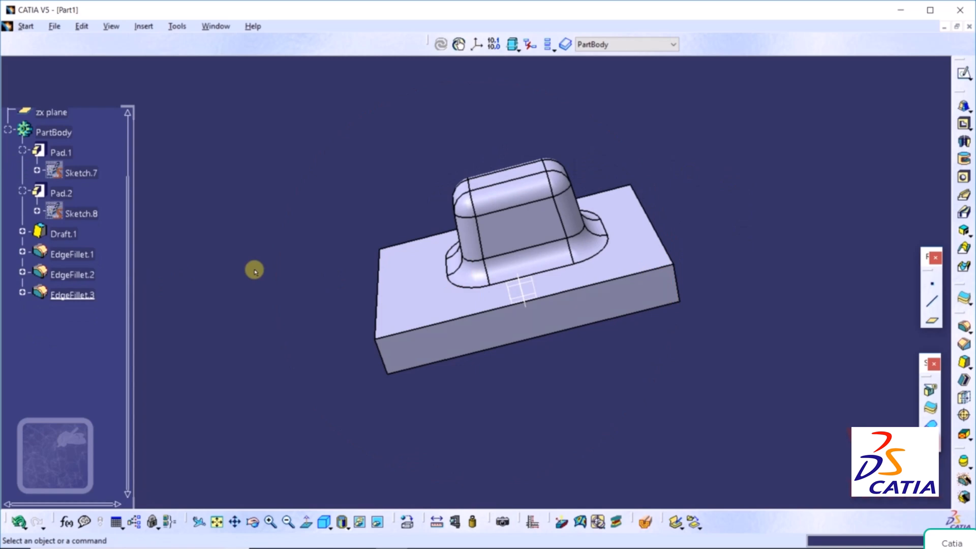
pyautogui.click(63, 234)
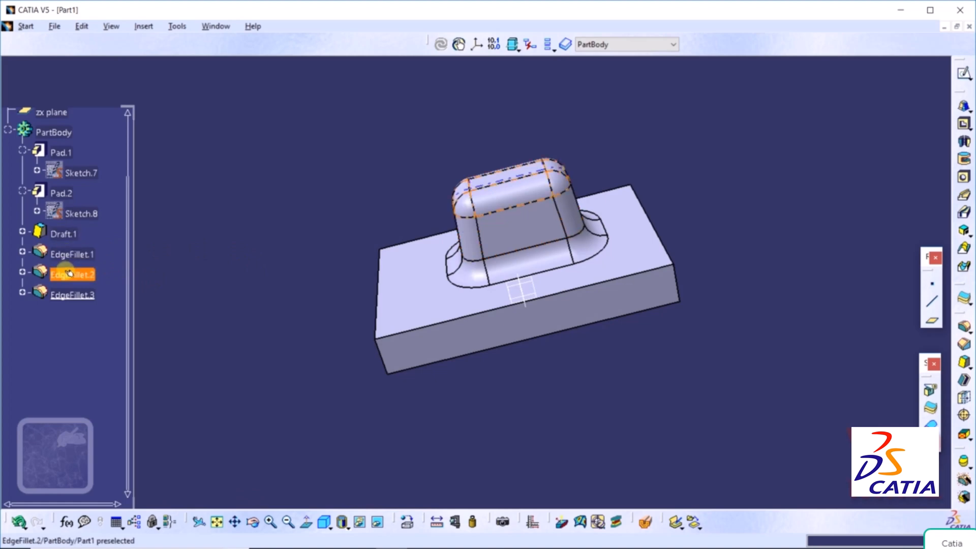
pyautogui.doubleClick(64, 235)
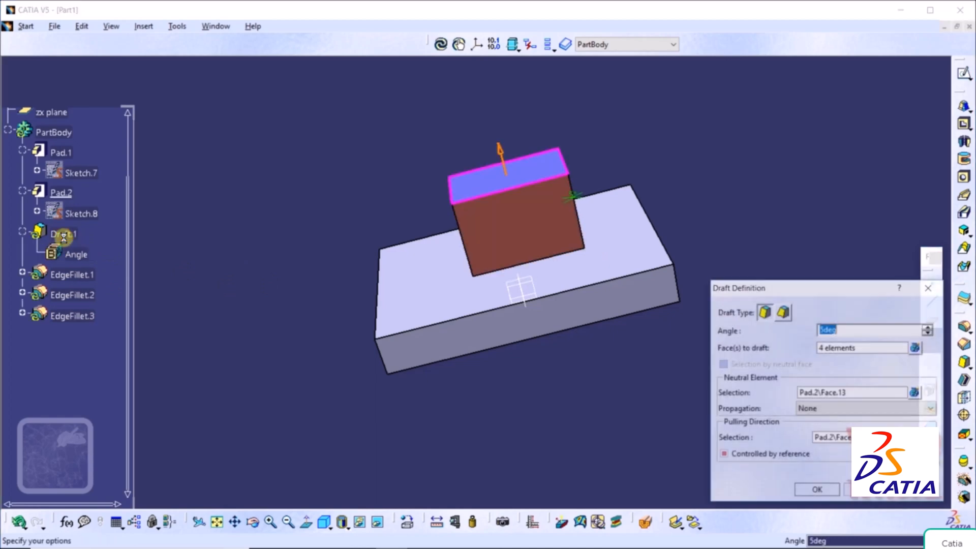
# Set the draft angle of the raised boss's four side faces to 10 degrees, preview the result and apply it.
pyautogui.moveTo(854, 290); pyautogui.dragTo(834, 196)
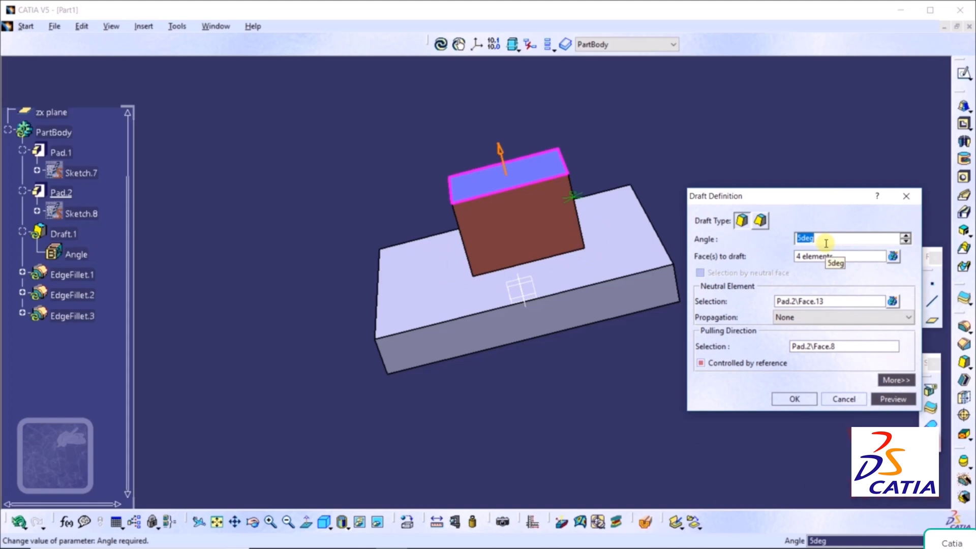
pyautogui.write('10')
pyautogui.click(893, 399)
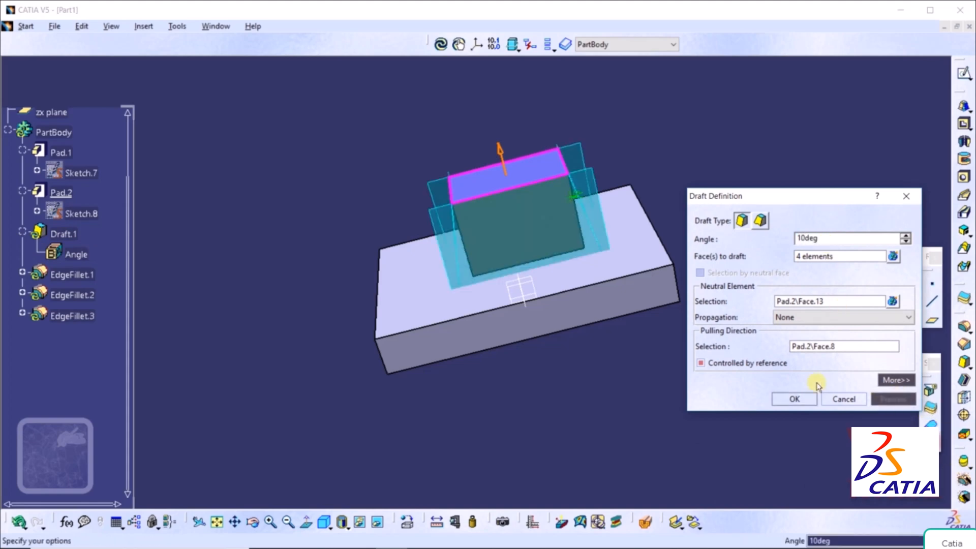
pyautogui.click(801, 399)
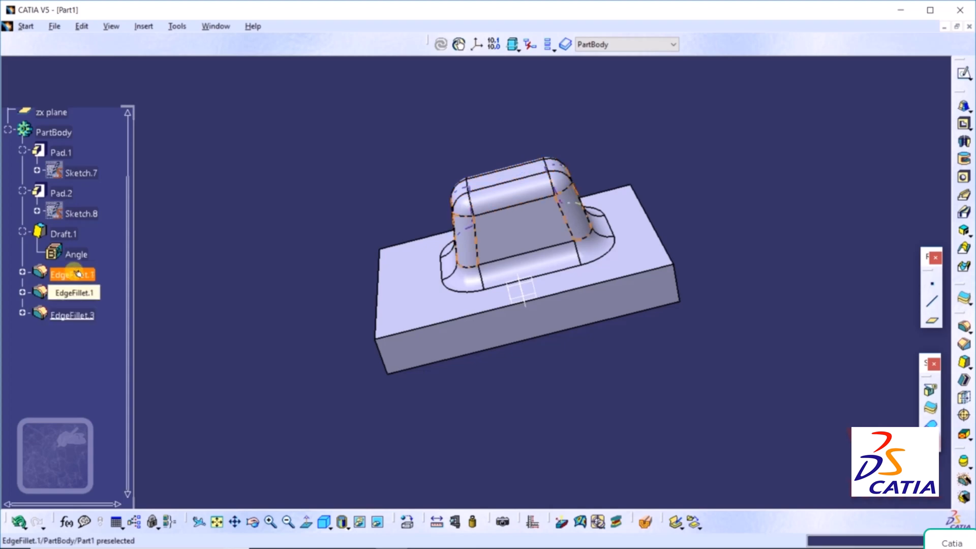
# Review the definition and selection modes of the fillet on the boss's four lateral edges, keeping Tangency as the mode.
pyautogui.doubleClick(76, 275)
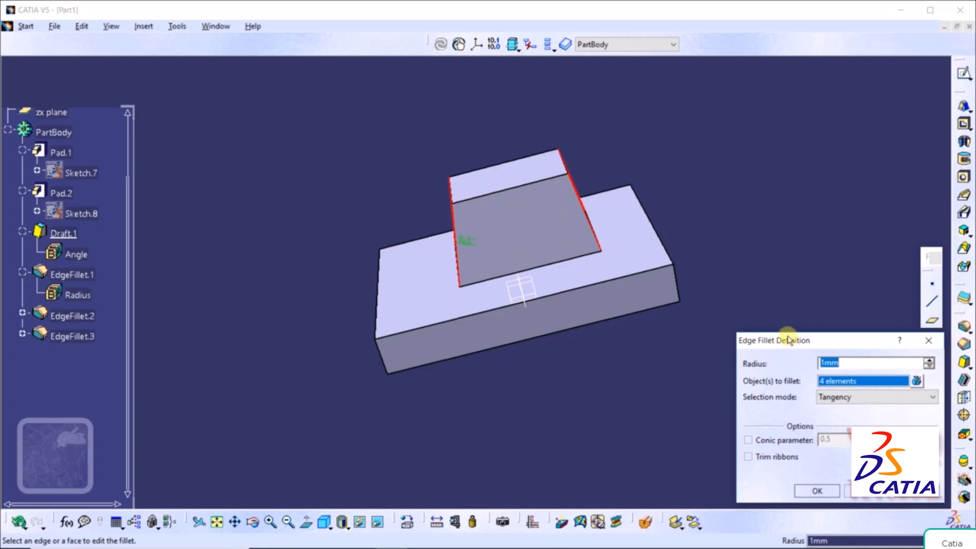
pyautogui.moveTo(791, 346); pyautogui.dragTo(693, 123)
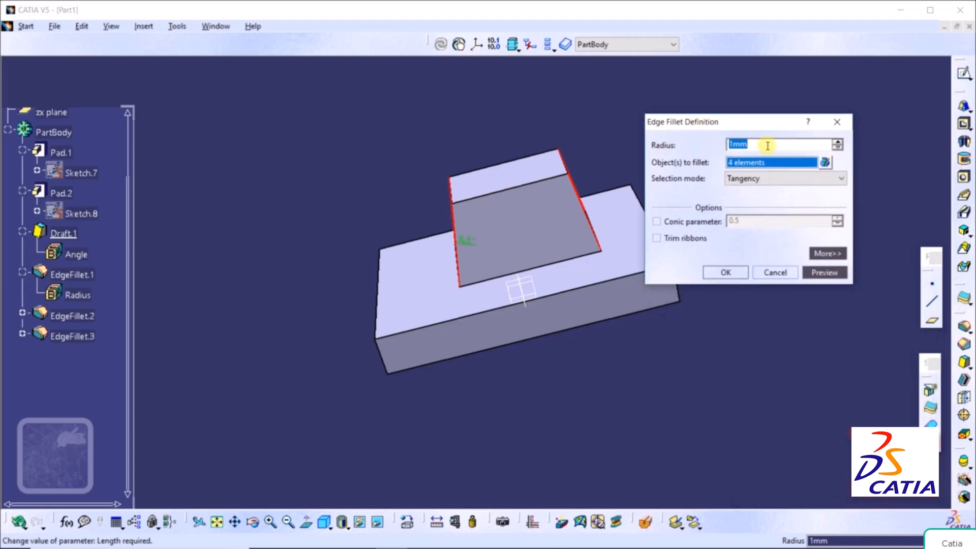
pyautogui.click(748, 180)
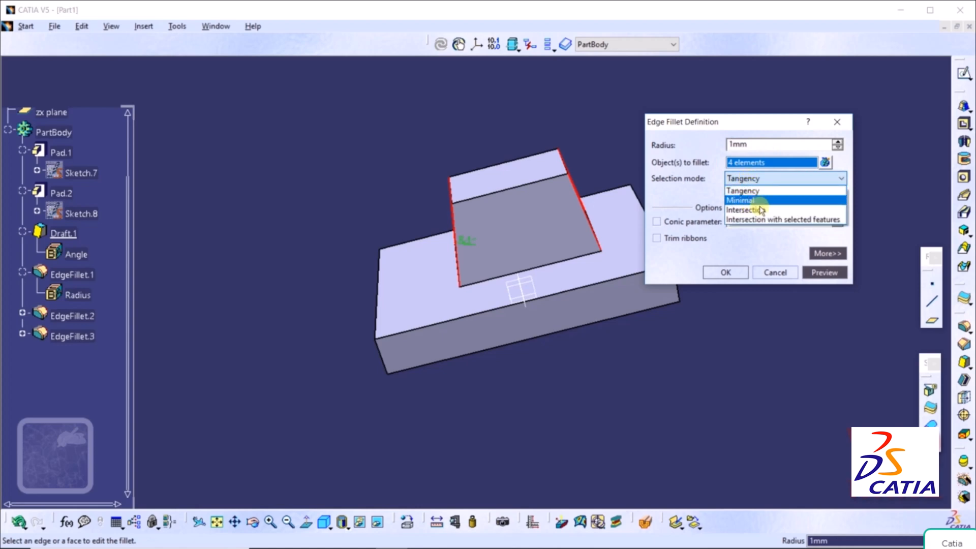
pyautogui.click(784, 194)
pyautogui.click(721, 271)
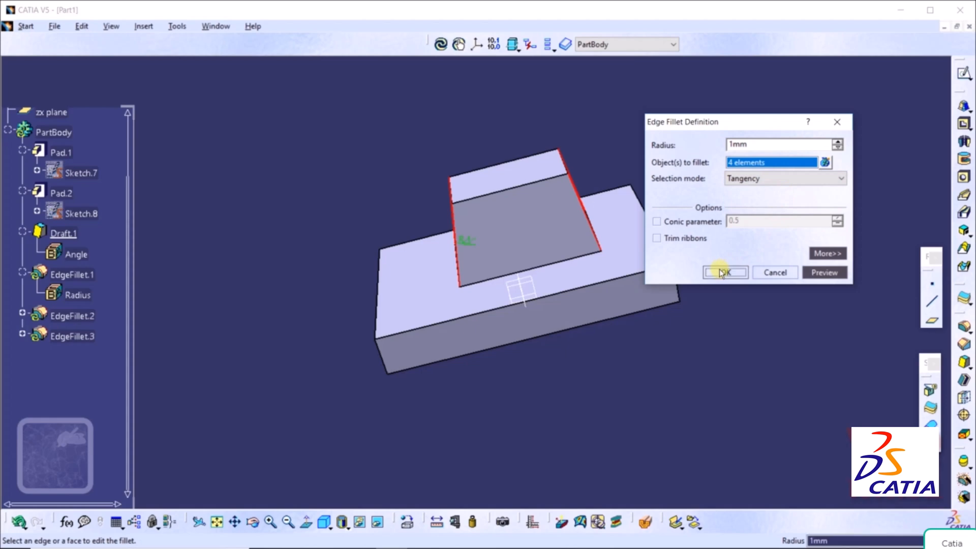